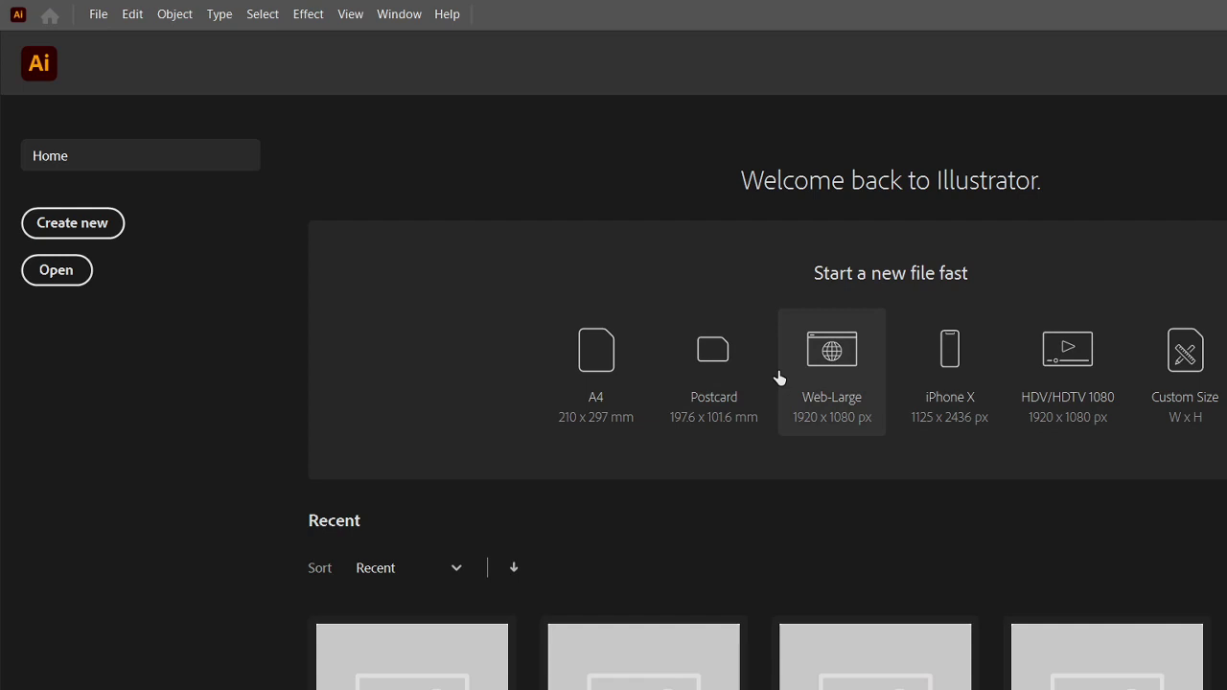
{"action": "left_click", "coordinate": [88, 235]}
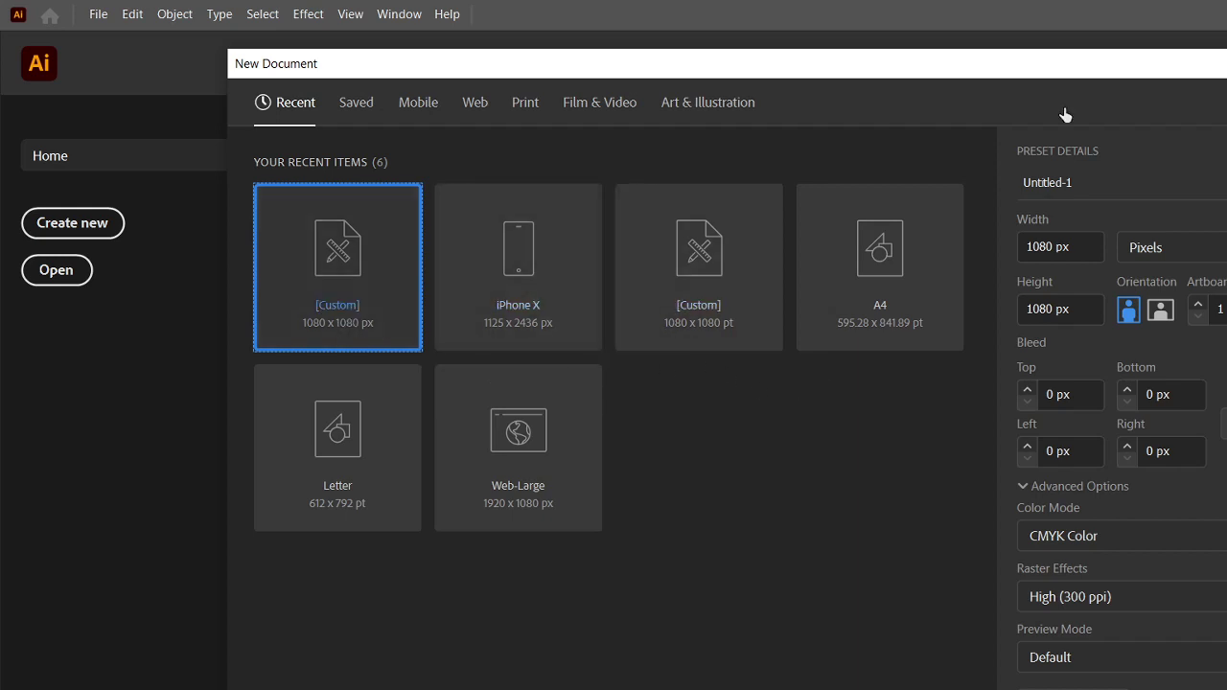
{"action": "key", "text": "Escape"}
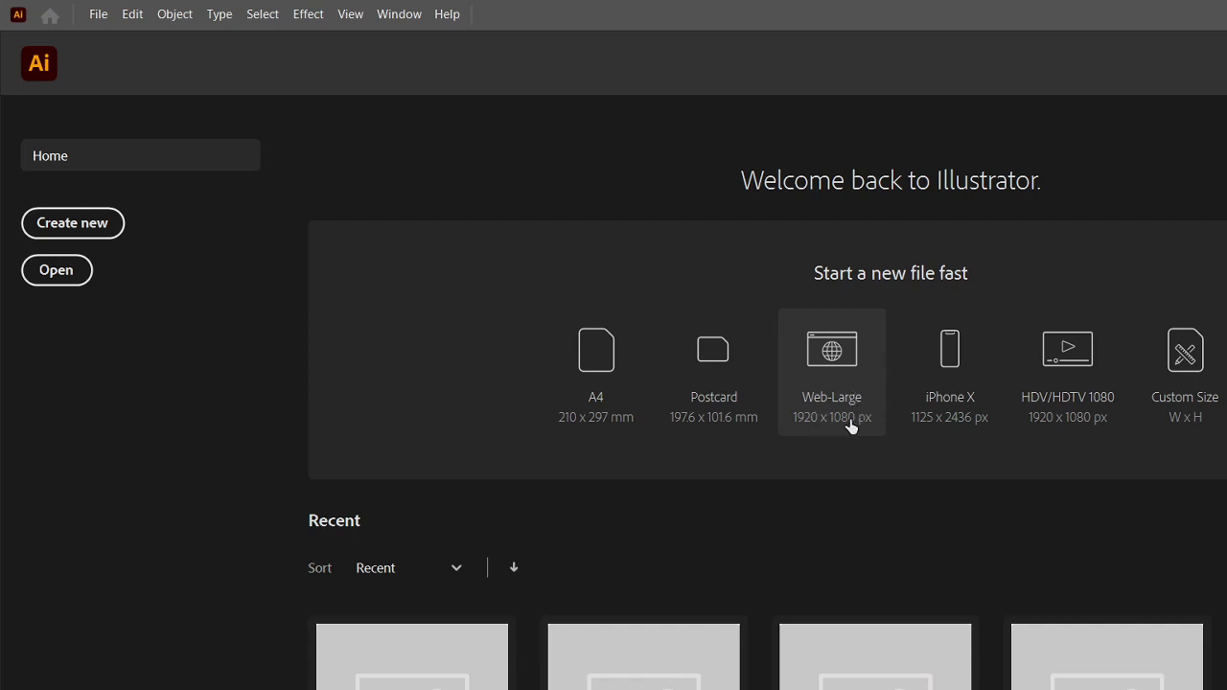
{"action": "scroll", "coordinate": [886, 425], "scroll_direction": "down", "scroll_amount": 1}
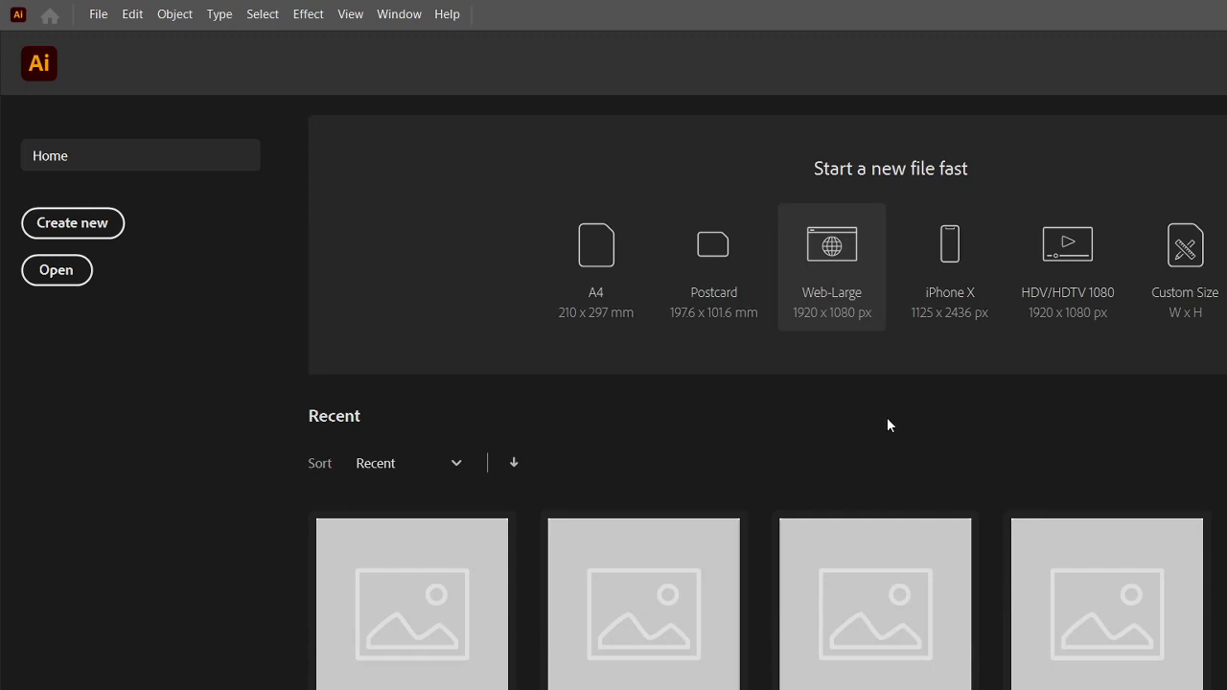
Create a new 1080 x 1080 px document with one artboard, CMYK Color mode and High (300 ppi) raster effects.
{"action": "left_click", "coordinate": [54, 228]}
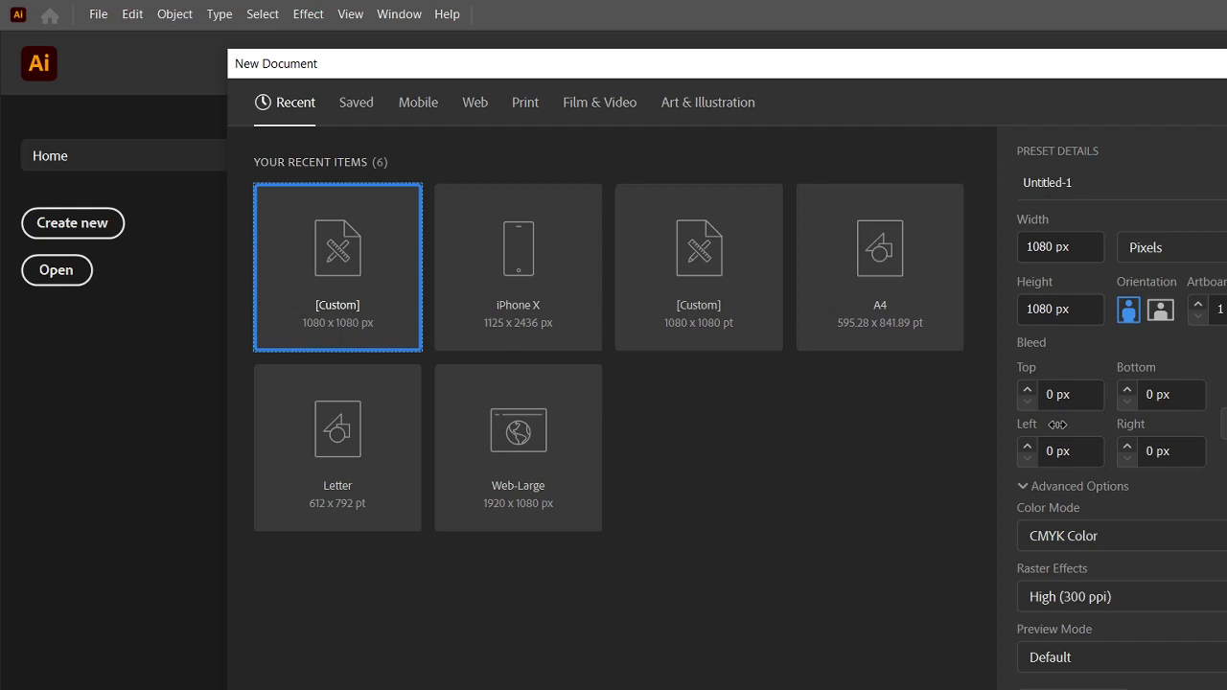
{"action": "left_click", "coordinate": [1169, 247]}
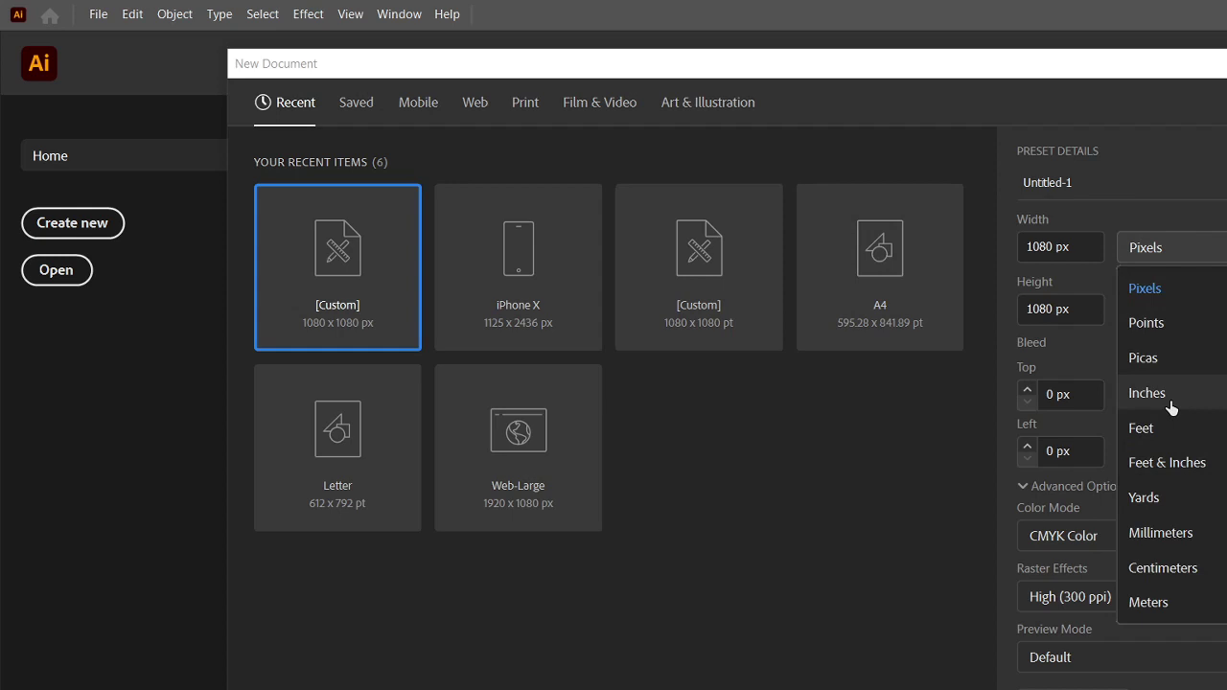
{"action": "left_click", "coordinate": [1187, 296]}
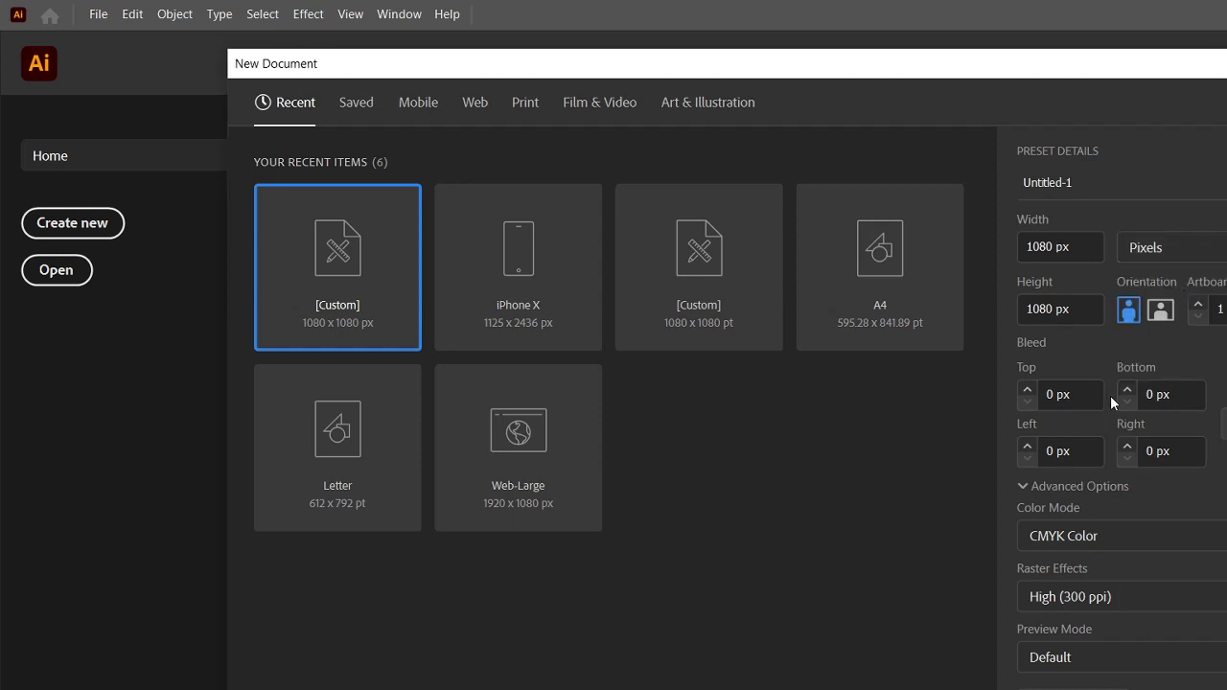
{"action": "left_click", "coordinate": [1198, 306]}
{"action": "left_click", "coordinate": [1198, 318]}
{"action": "left_click", "coordinate": [1197, 544]}
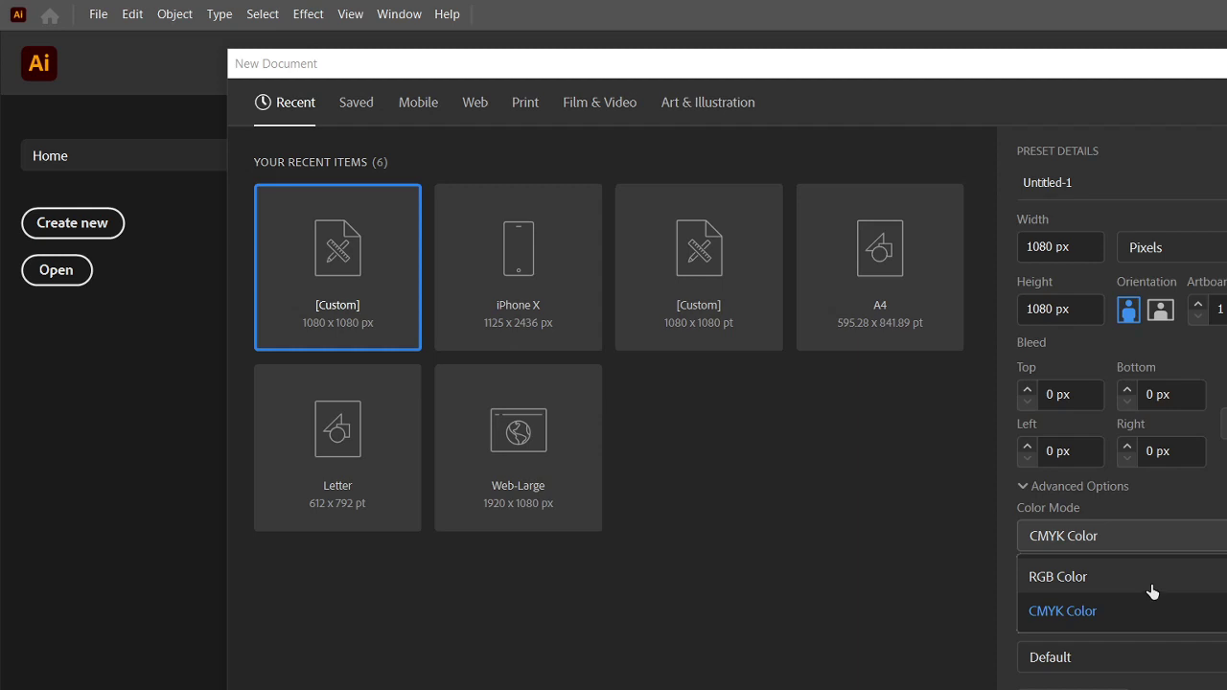
{"action": "left_click", "coordinate": [869, 591]}
{"action": "scroll", "coordinate": [1153, 612], "scroll_direction": "down", "scroll_amount": 1}
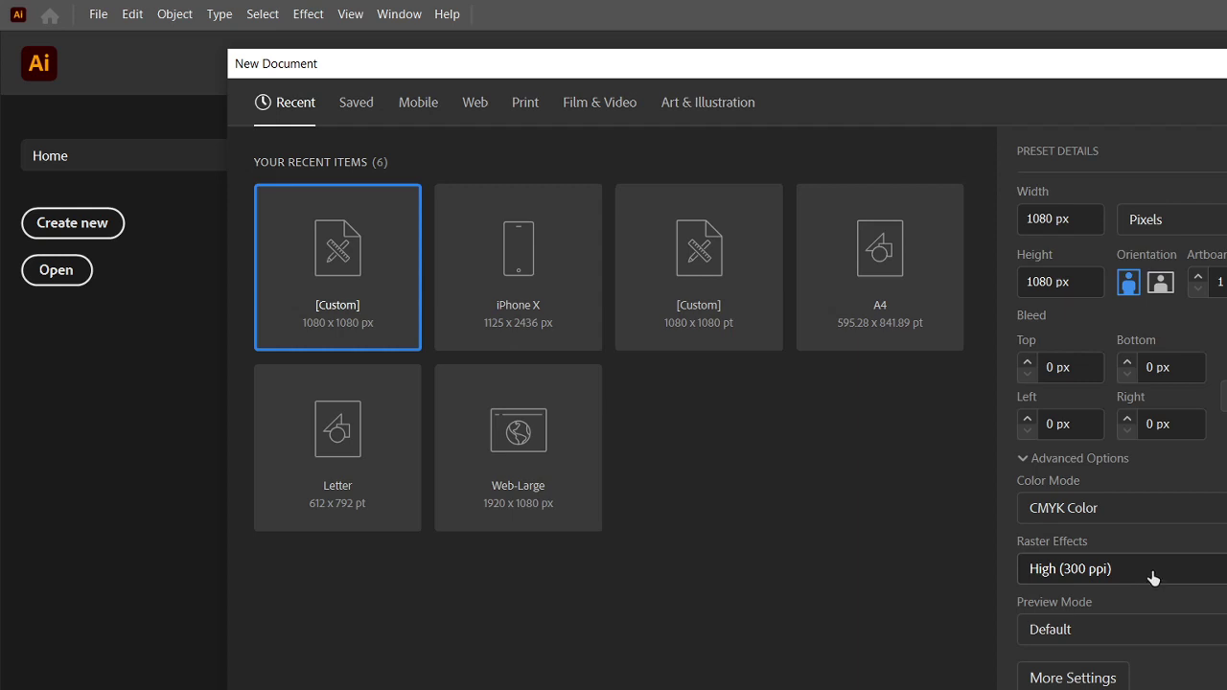
{"action": "left_click", "coordinate": [1150, 579]}
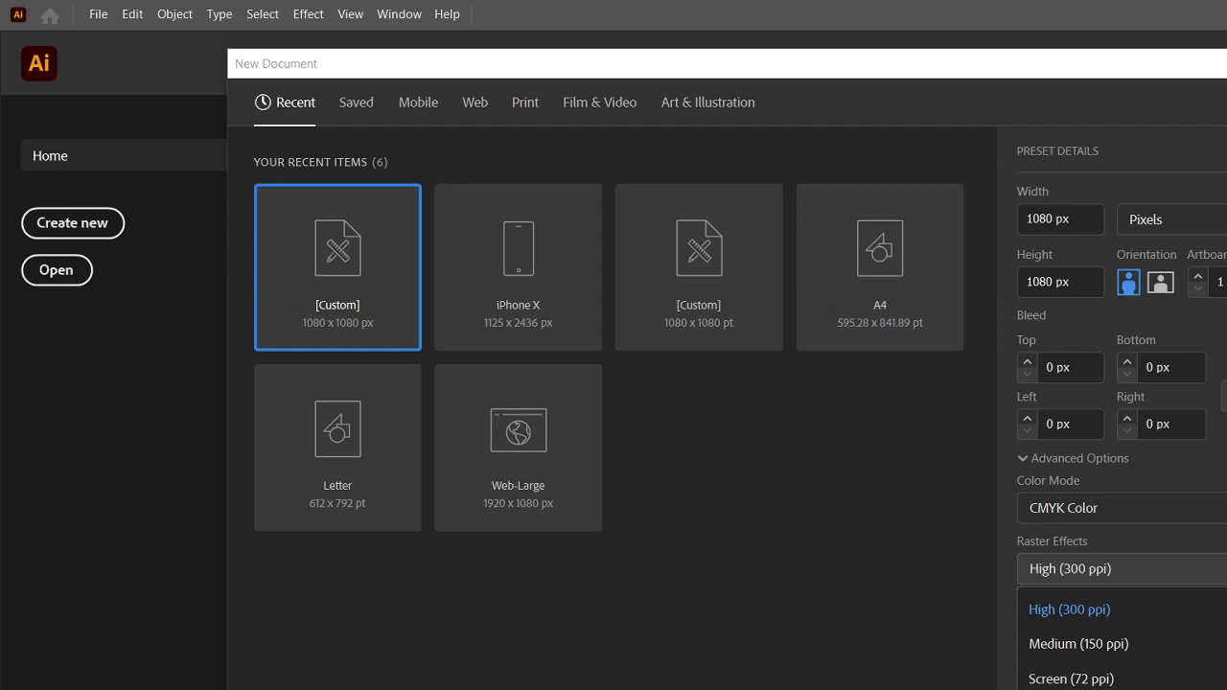
{"action": "left_click", "coordinate": [1127, 591]}
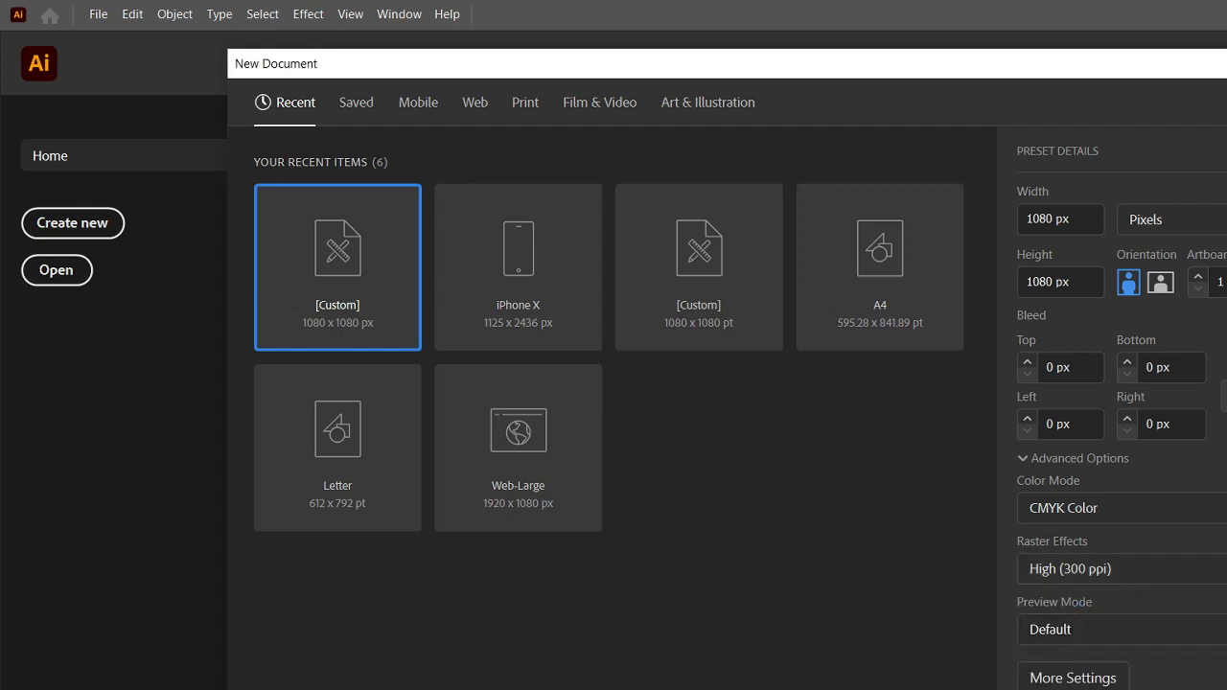
{"action": "key", "text": "Return"}
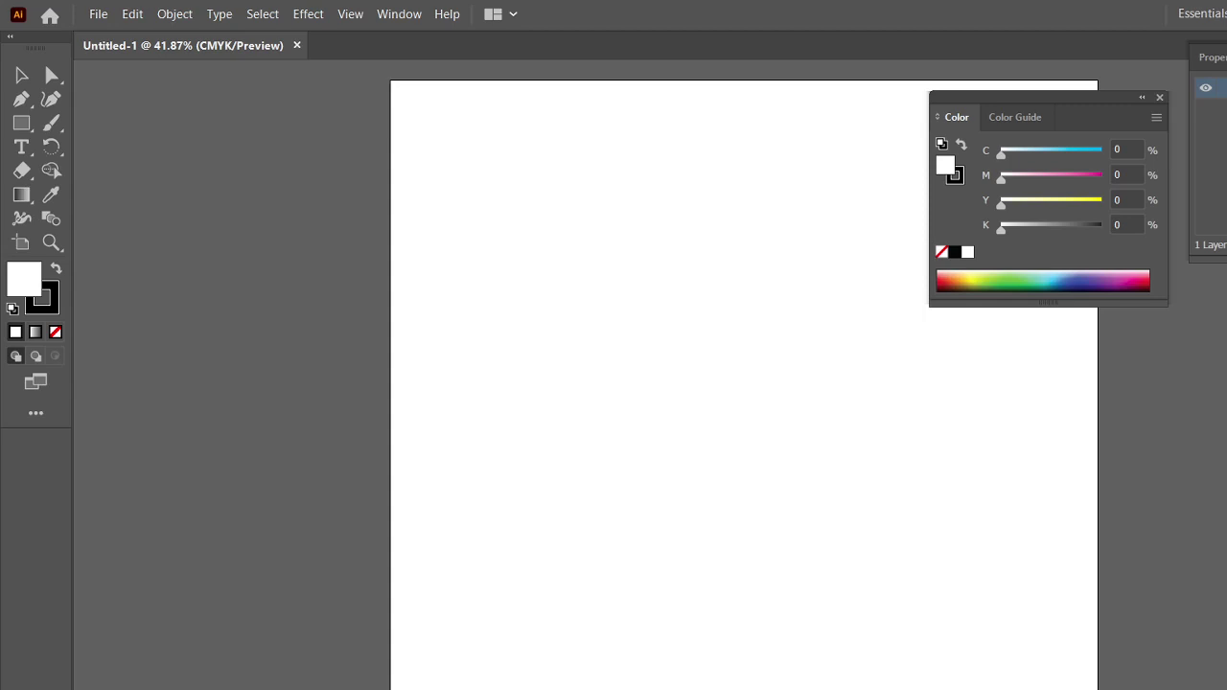
Close the floating Color panel and bring up the Properties panel for the empty document.
{"action": "left_click", "coordinate": [1159, 98]}
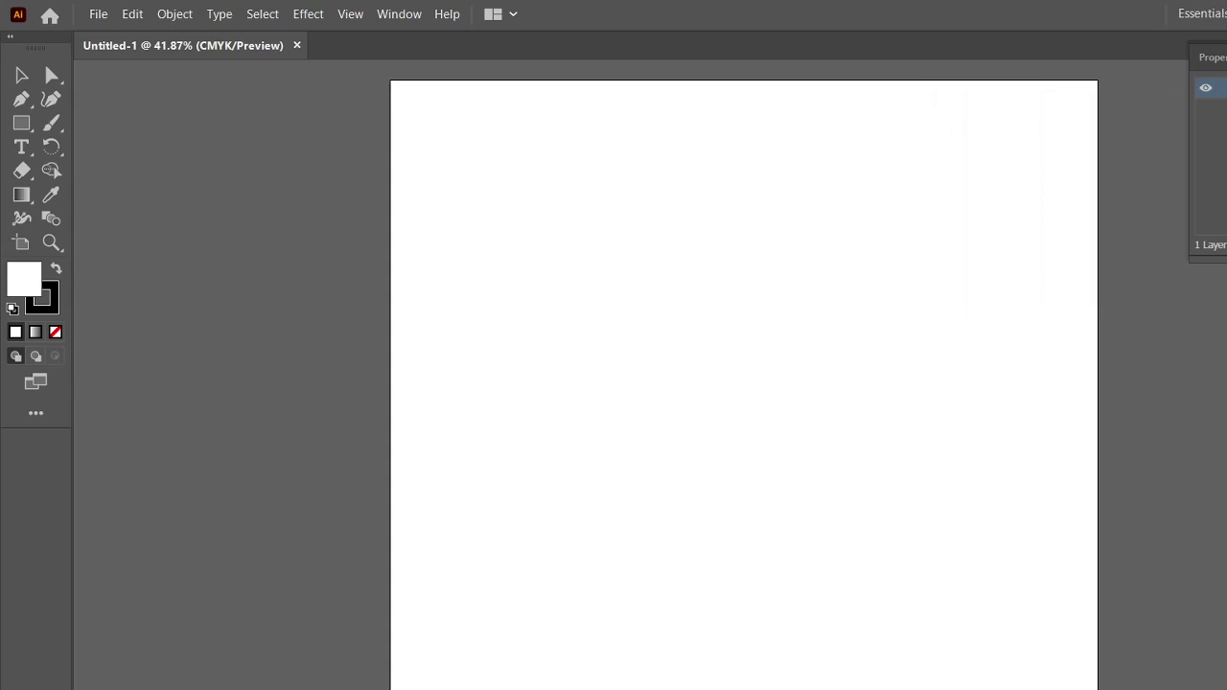
{"action": "left_click", "coordinate": [1226, 48]}
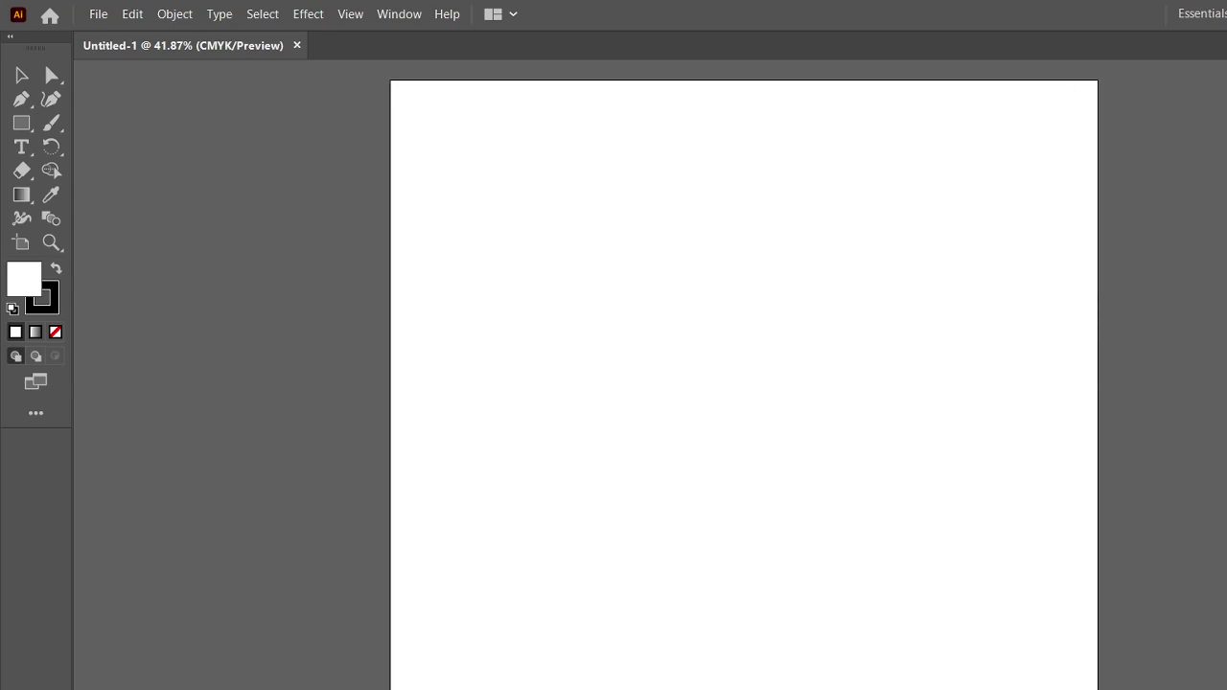
{"action": "key", "text": "F7"}
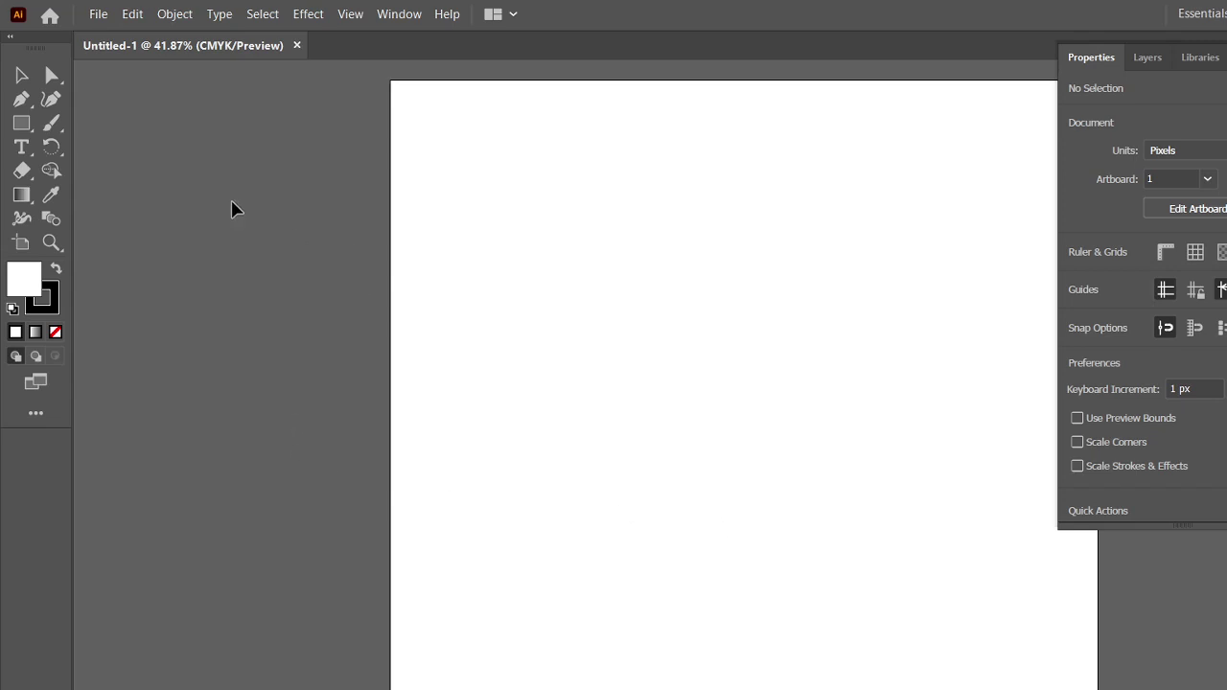
Draw a rectangle covering the whole artboard with the Rectangle tool.
{"action": "left_click", "coordinate": [52, 123]}
{"action": "left_click", "coordinate": [21, 123]}
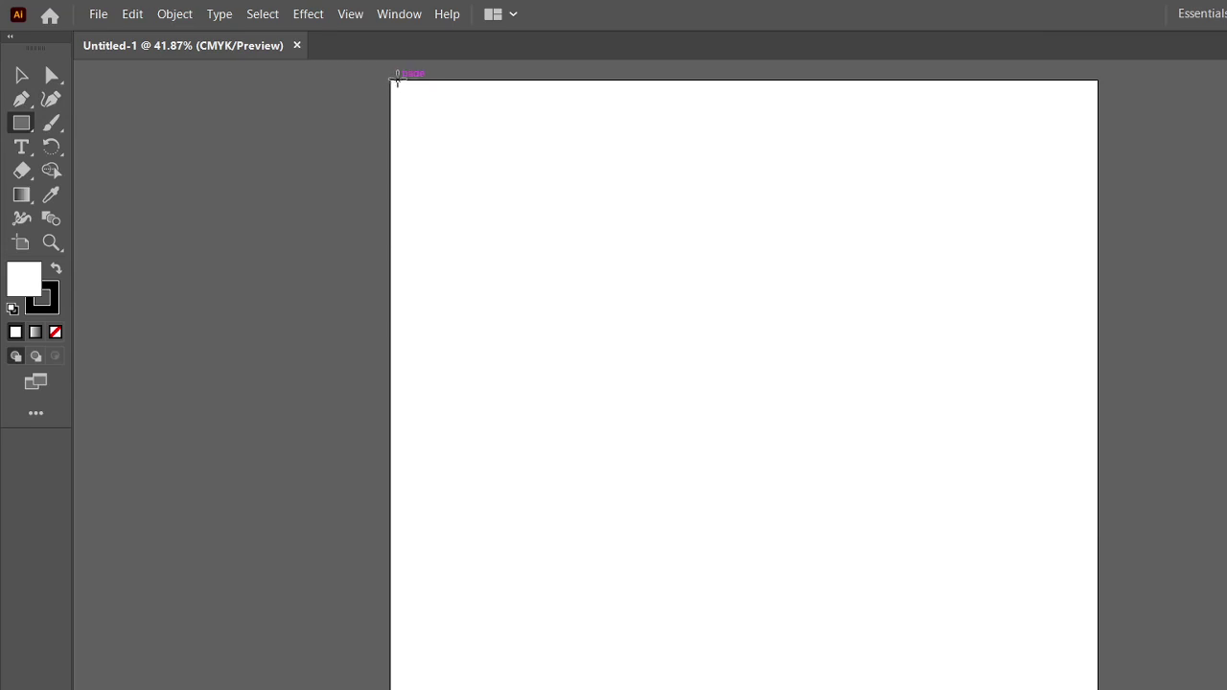
{"action": "left_click_drag", "start_coordinate": [396, 85], "coordinate": [1098, 689]}
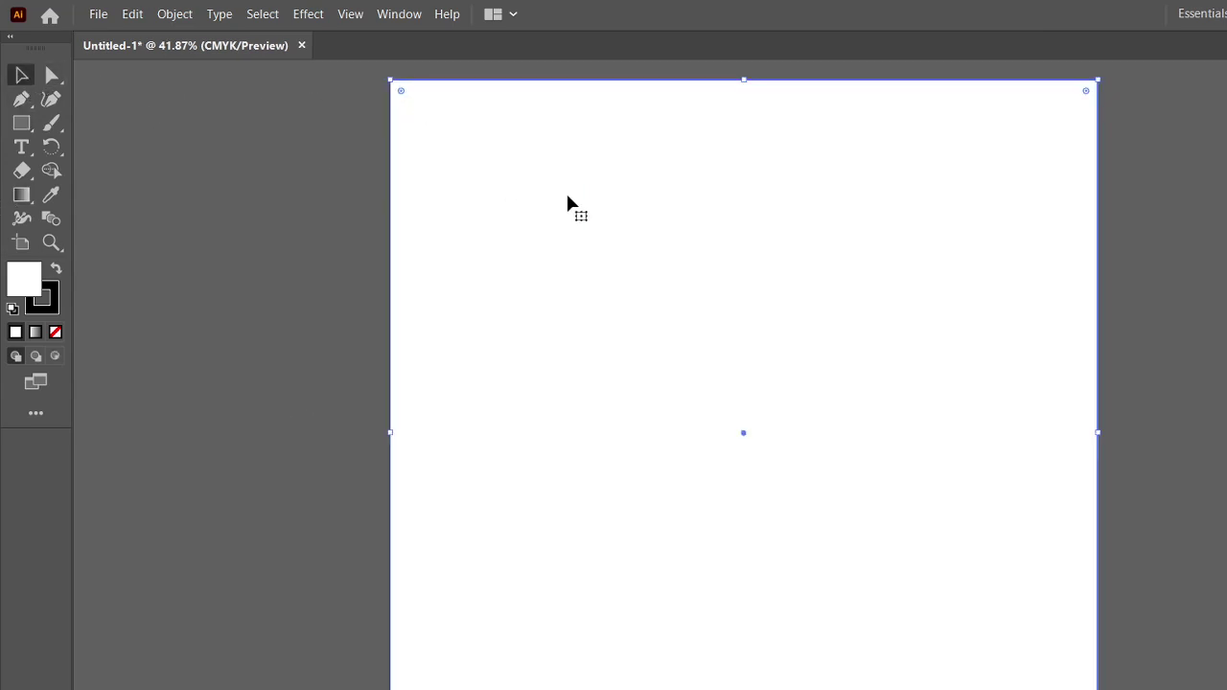
{"action": "left_click", "coordinate": [568, 204]}
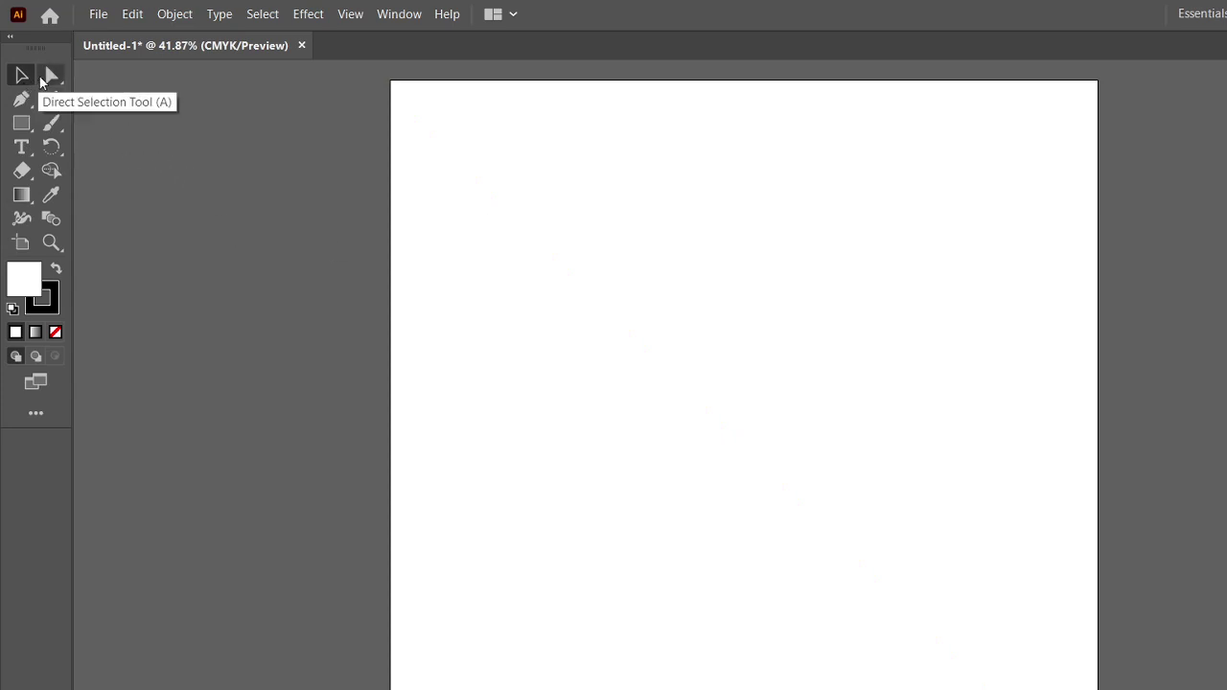
Draw a small horizontal rectangle in the upper middle of the artboard and deselect it.
{"action": "left_click", "coordinate": [22, 122]}
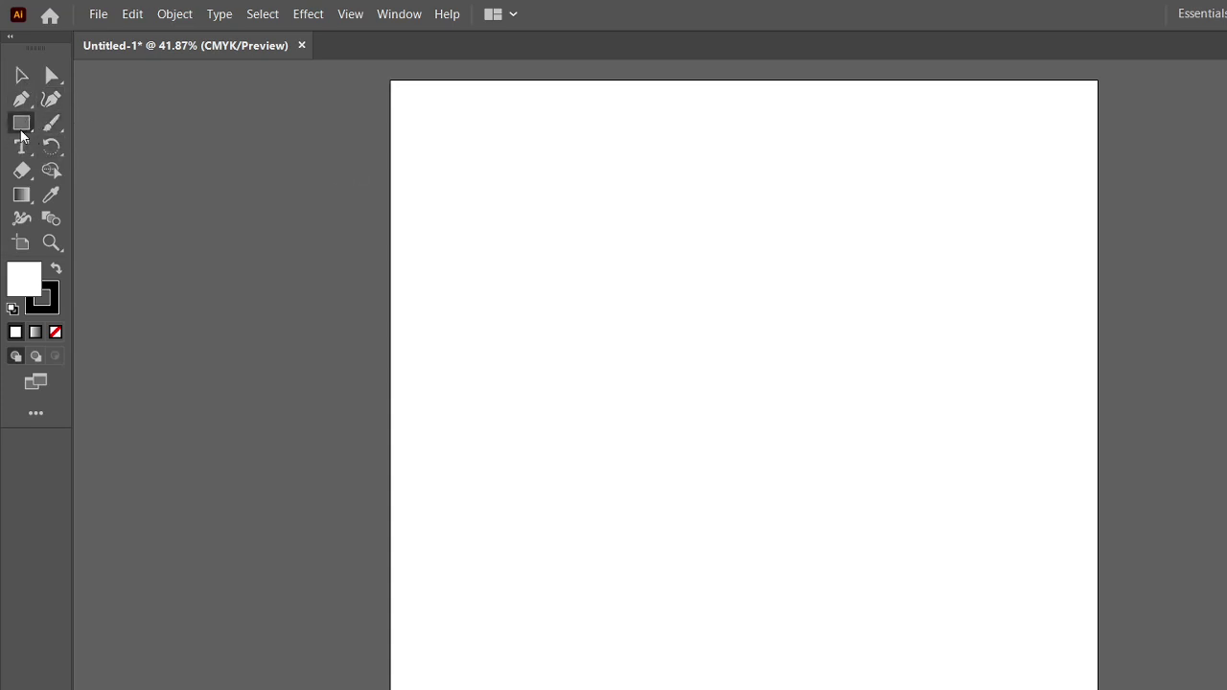
{"action": "left_click_drag", "start_coordinate": [603, 228], "coordinate": [750, 296]}
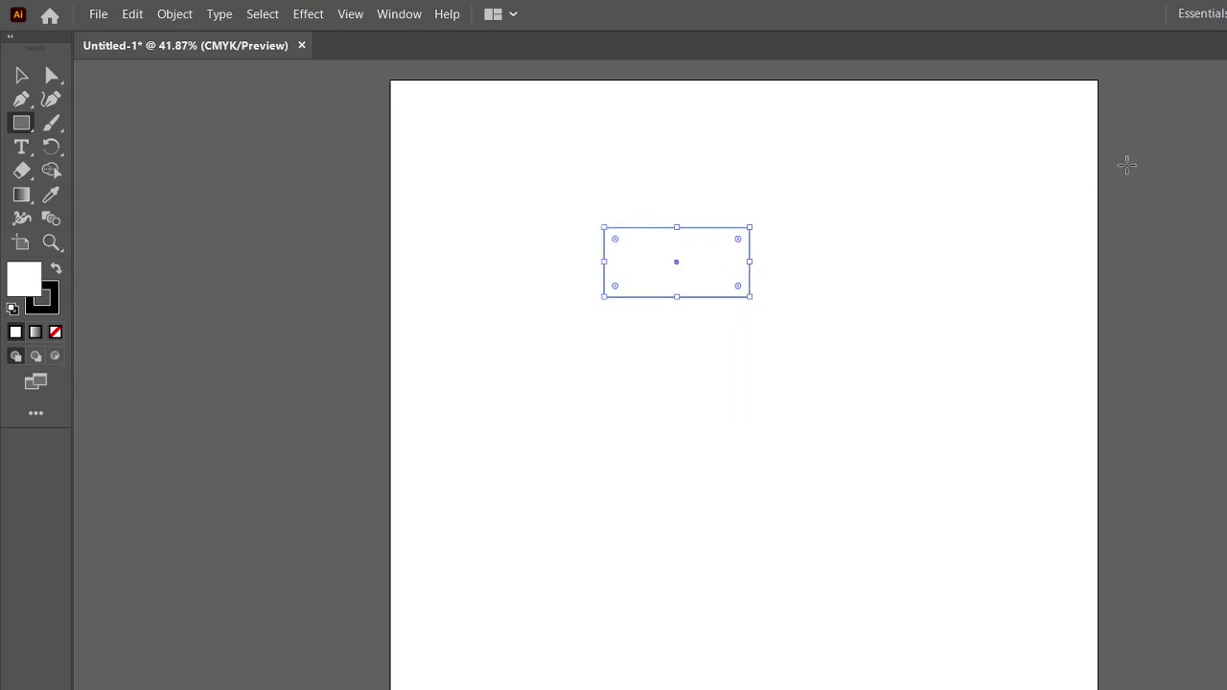
{"action": "left_click", "coordinate": [21, 75]}
{"action": "left_click", "coordinate": [615, 335]}
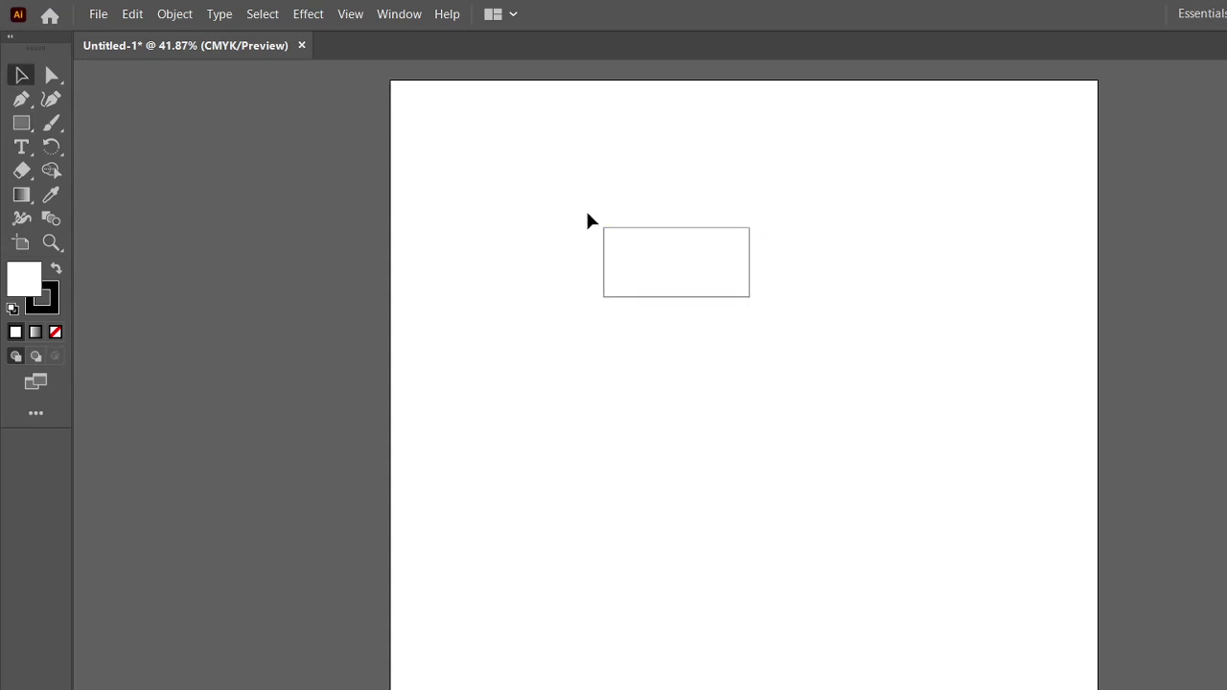
Try out selecting and transforming the small rectangle, shift it toward the artboard's centre, and delete it.
{"action": "left_click_drag", "start_coordinate": [588, 214], "coordinate": [799, 349]}
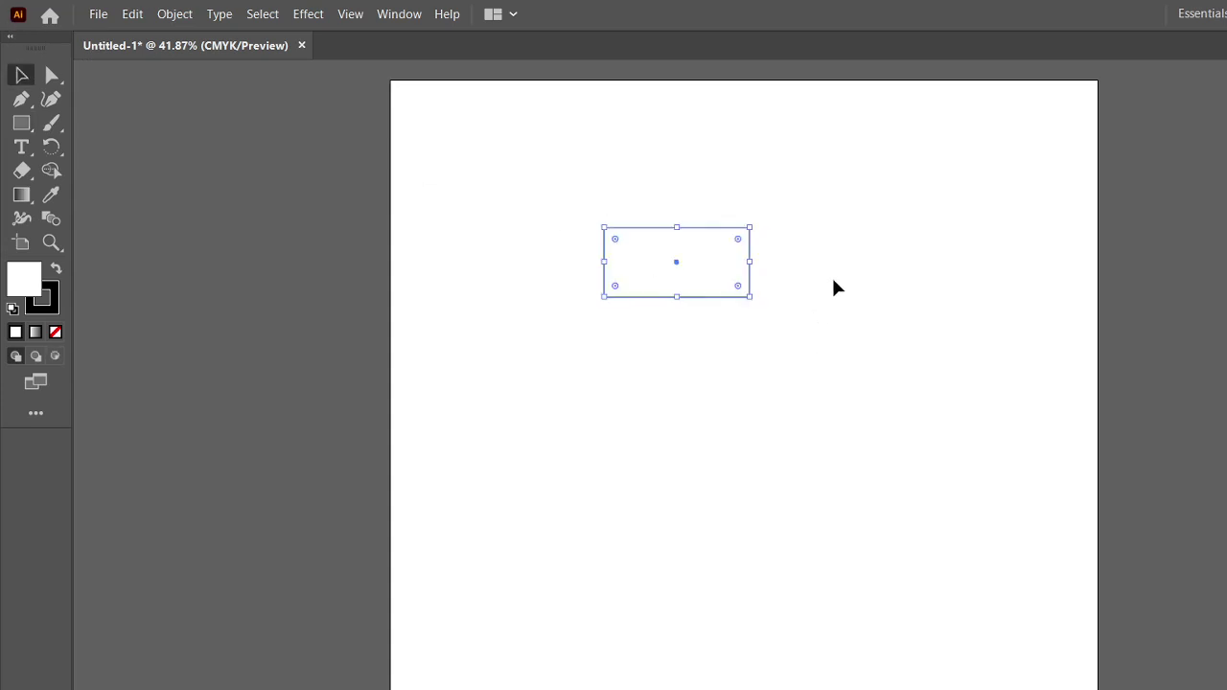
{"action": "left_click", "coordinate": [761, 288]}
{"action": "left_click_drag", "start_coordinate": [749, 295], "coordinate": [767, 445]}
{"action": "key", "text": "ctrl+z"}
{"action": "left_click", "coordinate": [852, 364]}
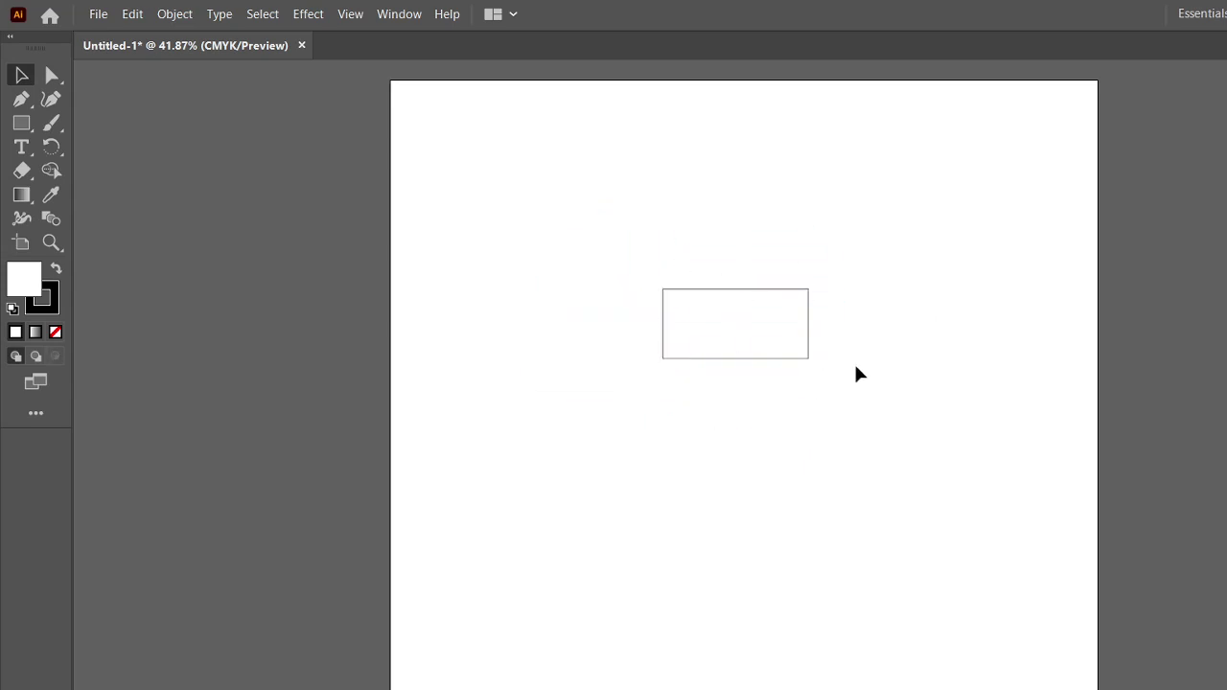
{"action": "left_click_drag", "start_coordinate": [688, 239], "coordinate": [872, 446]}
{"action": "left_click", "coordinate": [862, 428]}
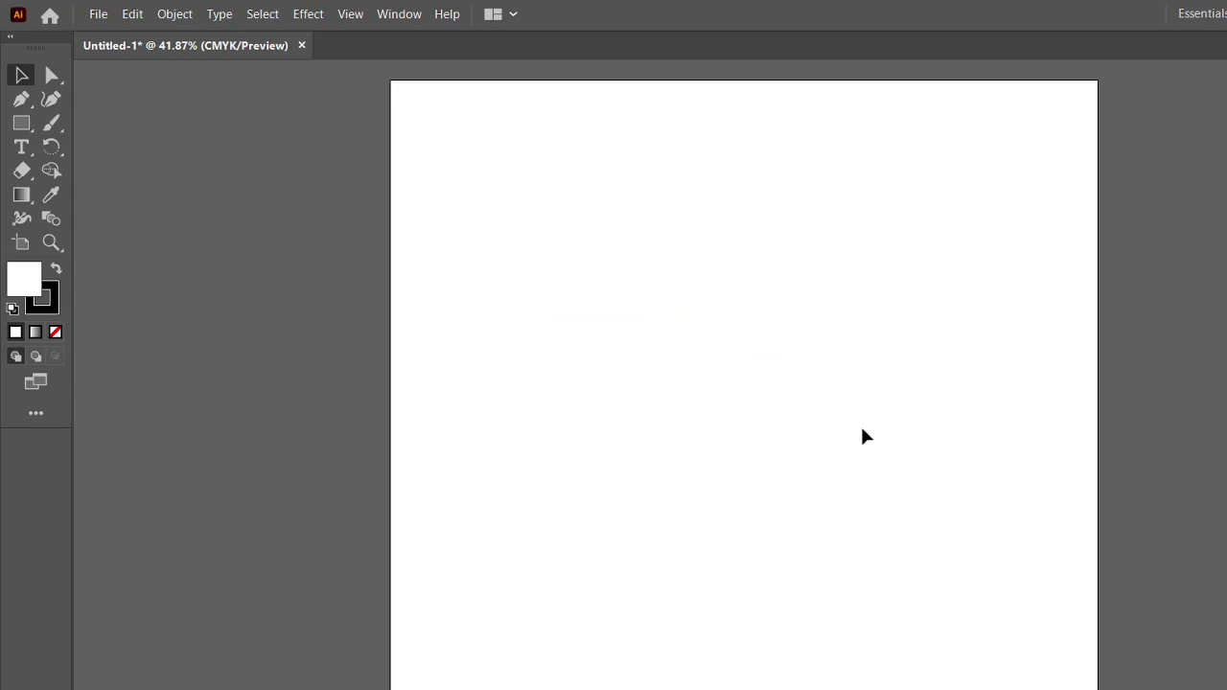
Paint a freehand looping black stroke across the artboard's left half with the Paintbrush tool.
{"action": "left_click", "coordinate": [55, 122]}
{"action": "mouse_move", "coordinate": [459, 178]}
{"action": "left_mouse_down"}
{"action": "mouse_move", "coordinate": [600, 211]}
{"action": "mouse_move", "coordinate": [534, 272]}
{"action": "mouse_move", "coordinate": [649, 583]}
{"action": "mouse_move", "coordinate": [691, 365]}
{"action": "left_mouse_up"}
{"action": "left_click_drag", "start_coordinate": [551, 401], "coordinate": [600, 444]}
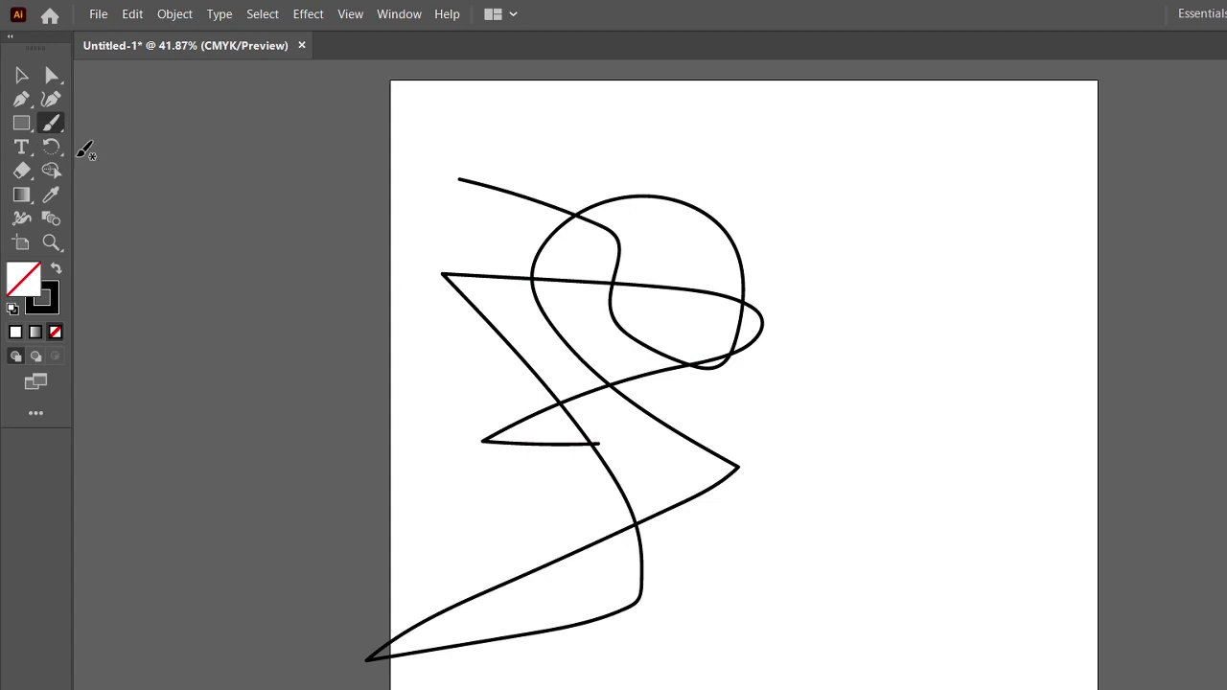
Delete the freehand brush stroke from the artboard.
{"action": "left_click", "coordinate": [21, 75]}
{"action": "left_click_drag", "start_coordinate": [584, 156], "coordinate": [907, 493]}
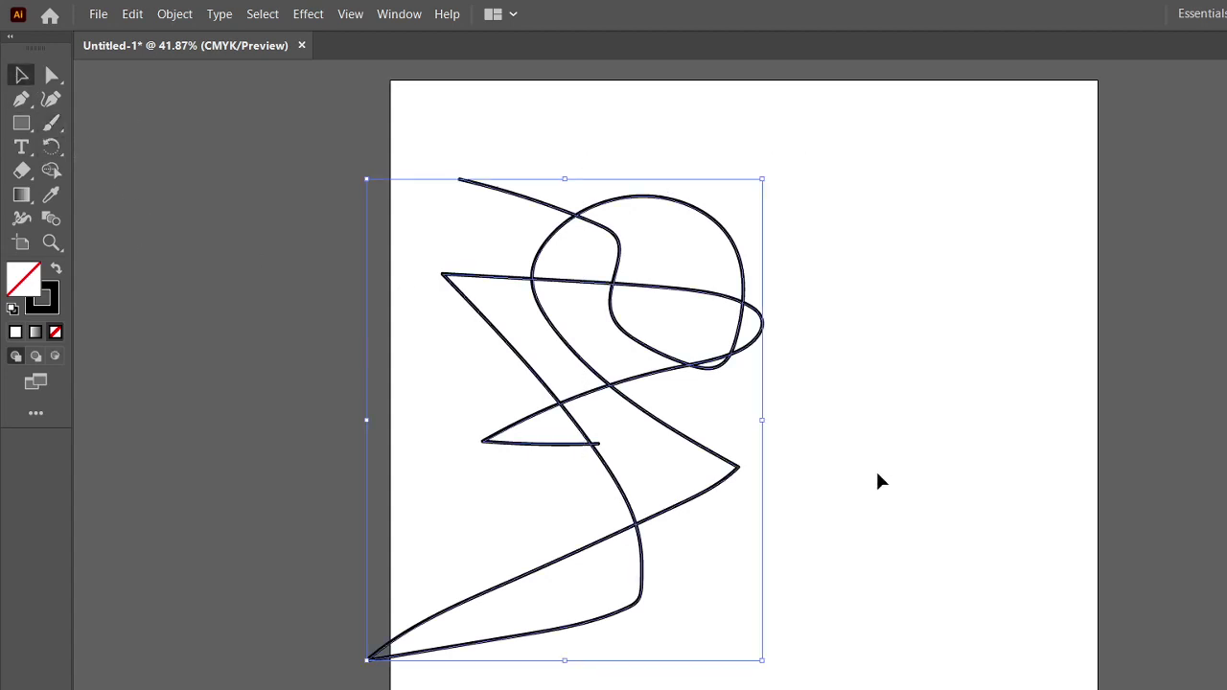
{"action": "key", "text": "Delete"}
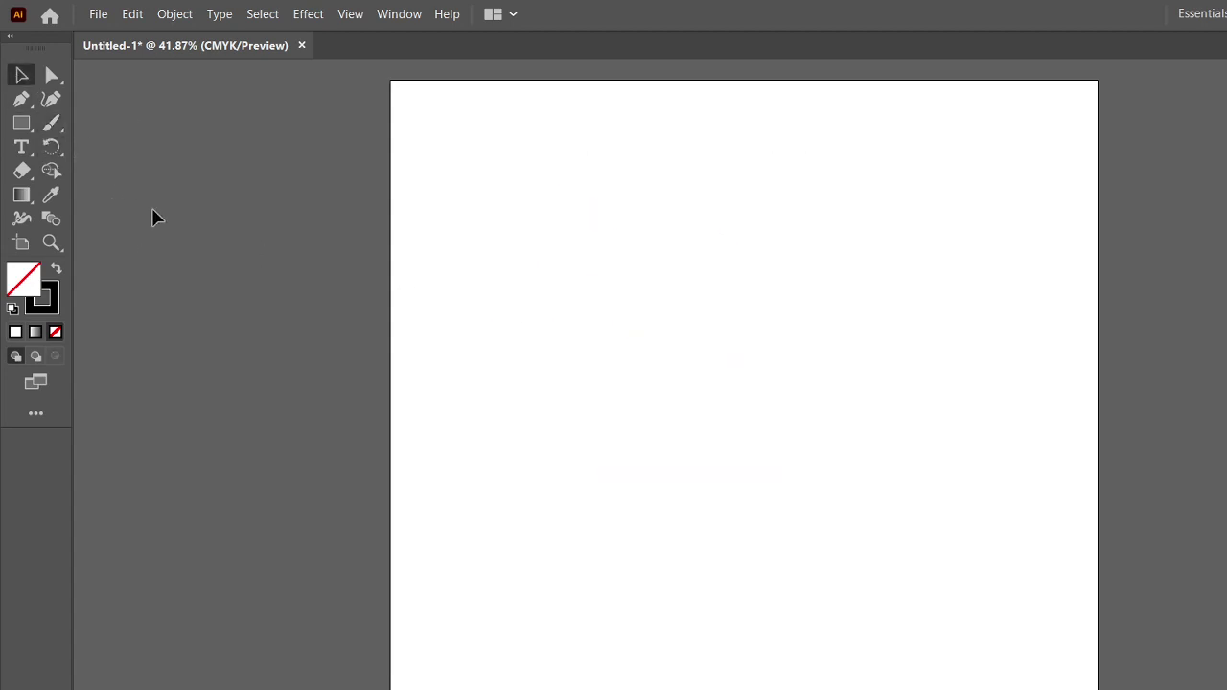
Add a line of point text containing a person's first name in the artboard's upper middle and enlarge it.
{"action": "left_click", "coordinate": [21, 147]}
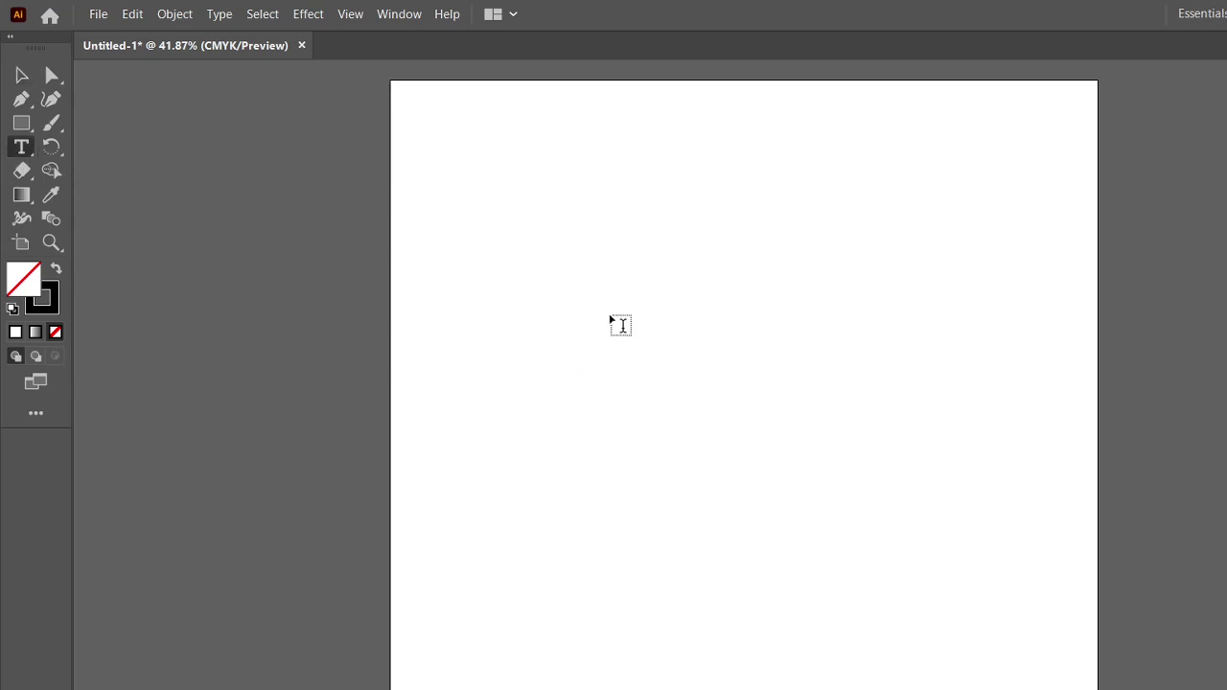
{"action": "left_click", "coordinate": [581, 314]}
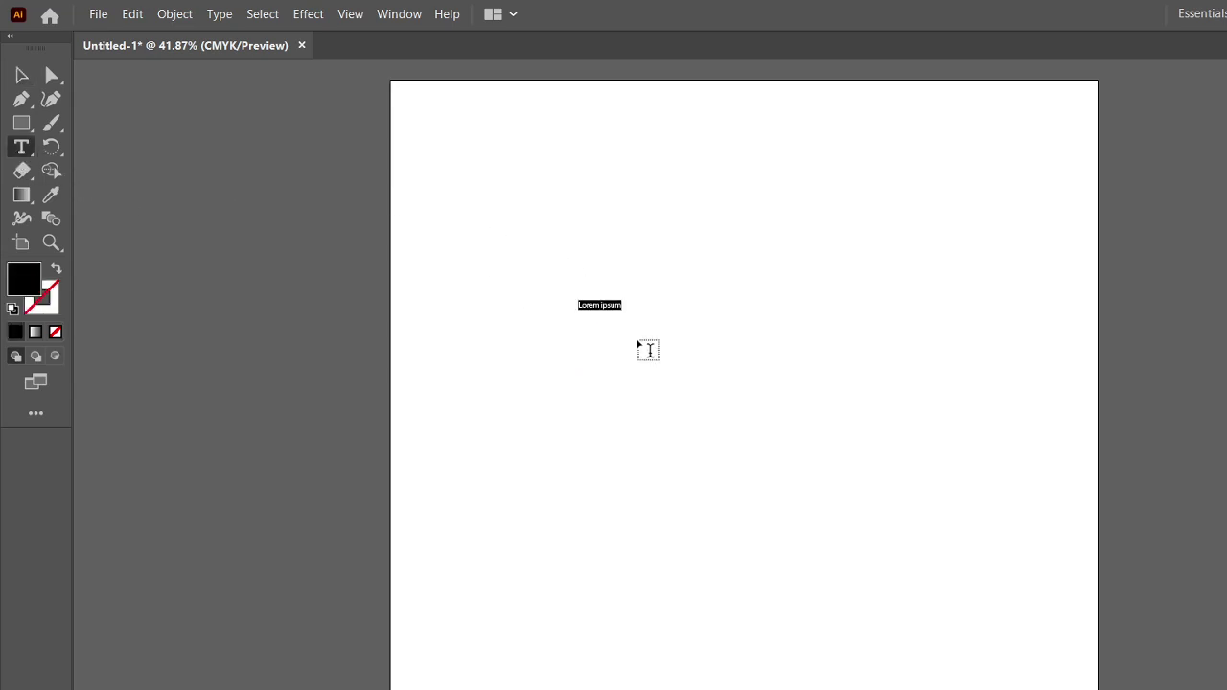
{"action": "type", "text": "soiddharth"}
{"action": "left_click", "coordinate": [21, 75]}
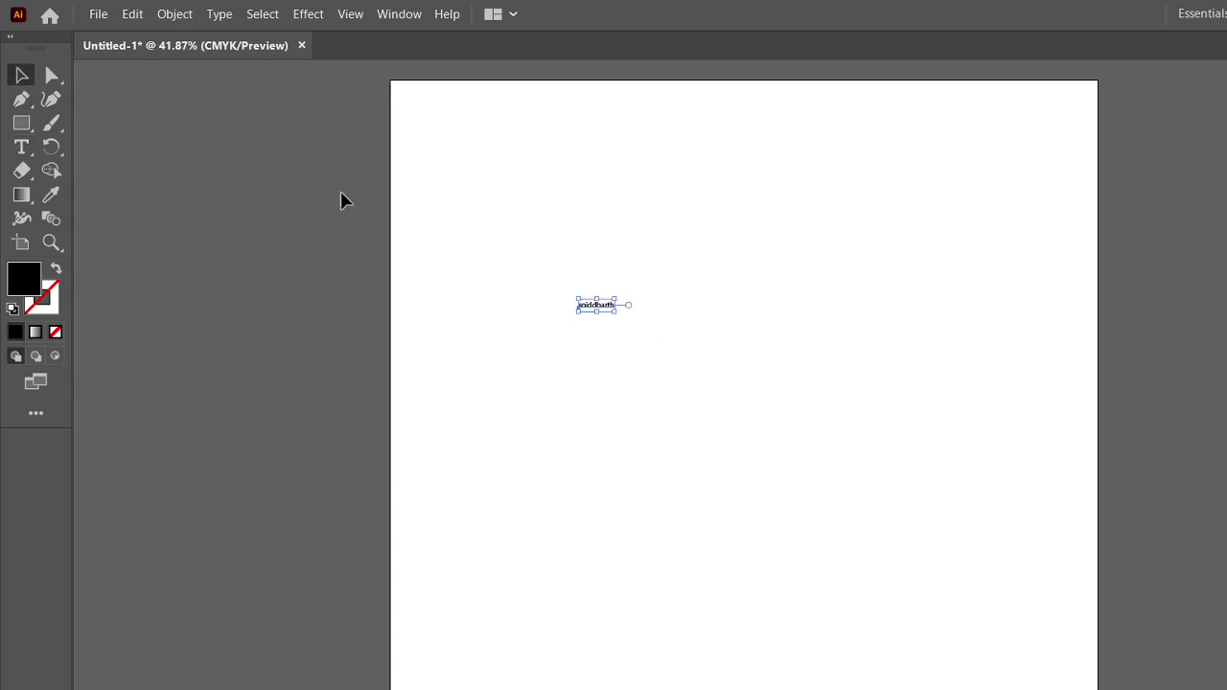
{"action": "left_click", "coordinate": [598, 307]}
{"action": "left_click_drag", "start_coordinate": [617, 312], "coordinate": [780, 392]}
Correct the name's spelling by removing the extra "o" after its first letter.
{"action": "key", "text": "t"}
{"action": "left_click", "coordinate": [624, 338]}
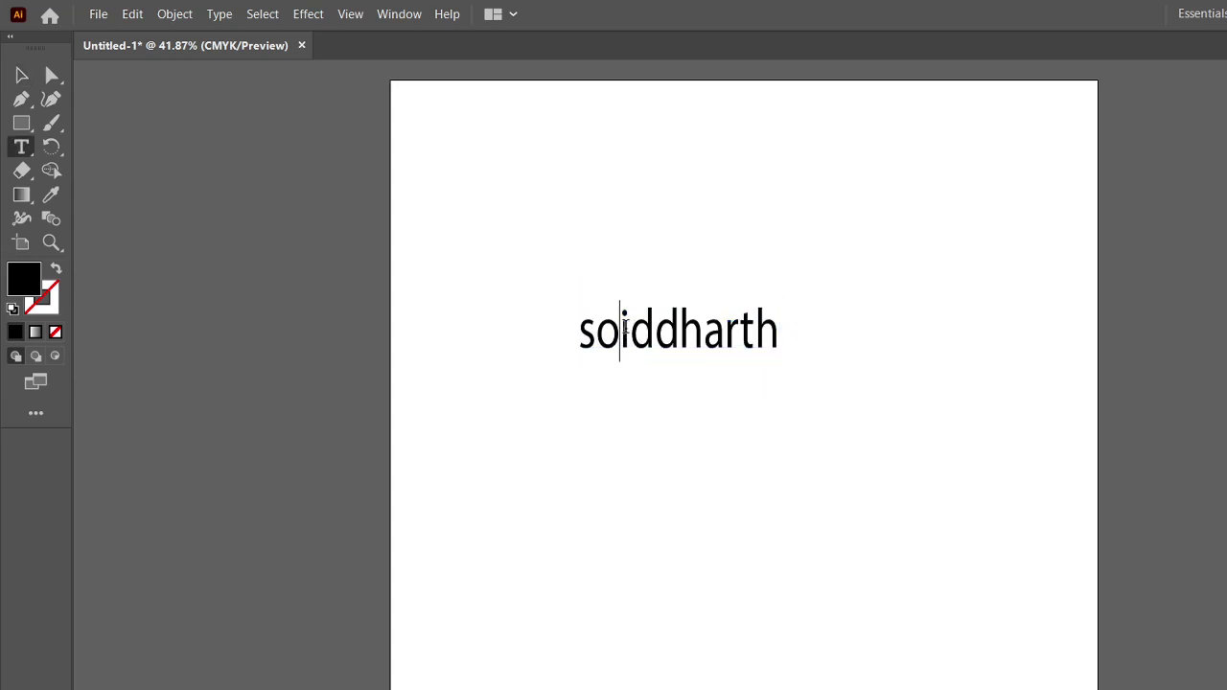
{"action": "key", "text": "BackSpace"}
{"action": "key", "text": "Escape"}
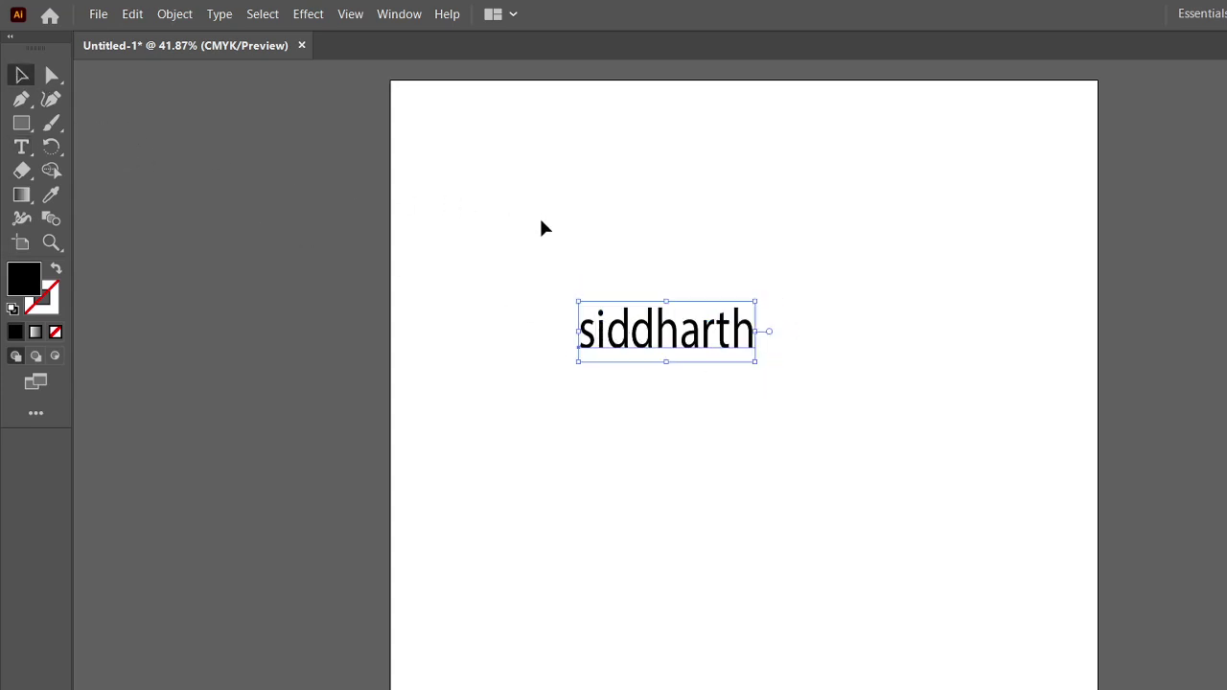
Scale the name text down to 72.81 pt, display its type properties, and deselect it.
{"action": "mouse_move", "coordinate": [755, 302]}
{"action": "left_mouse_down"}
{"action": "mouse_move", "coordinate": [857, 252]}
{"action": "mouse_move", "coordinate": [849, 278]}
{"action": "mouse_move", "coordinate": [752, 304]}
{"action": "left_mouse_up"}
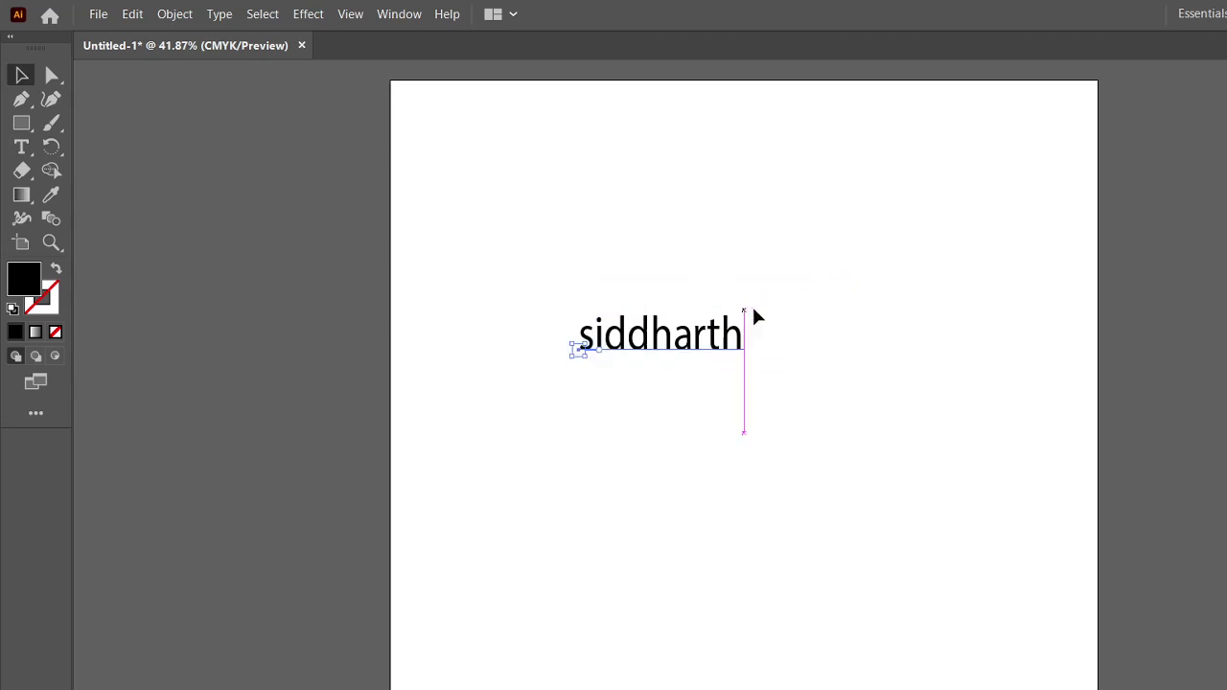
{"action": "left_click", "coordinate": [650, 329]}
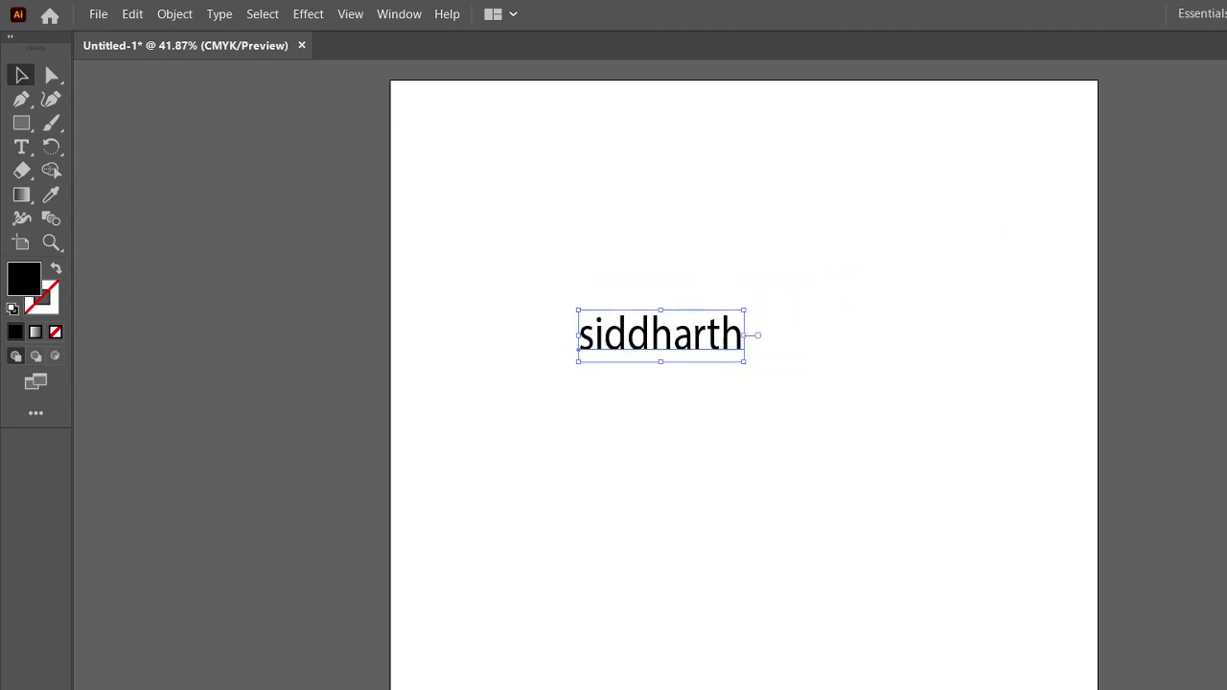
{"action": "mouse_move", "coordinate": [1224, 144]}
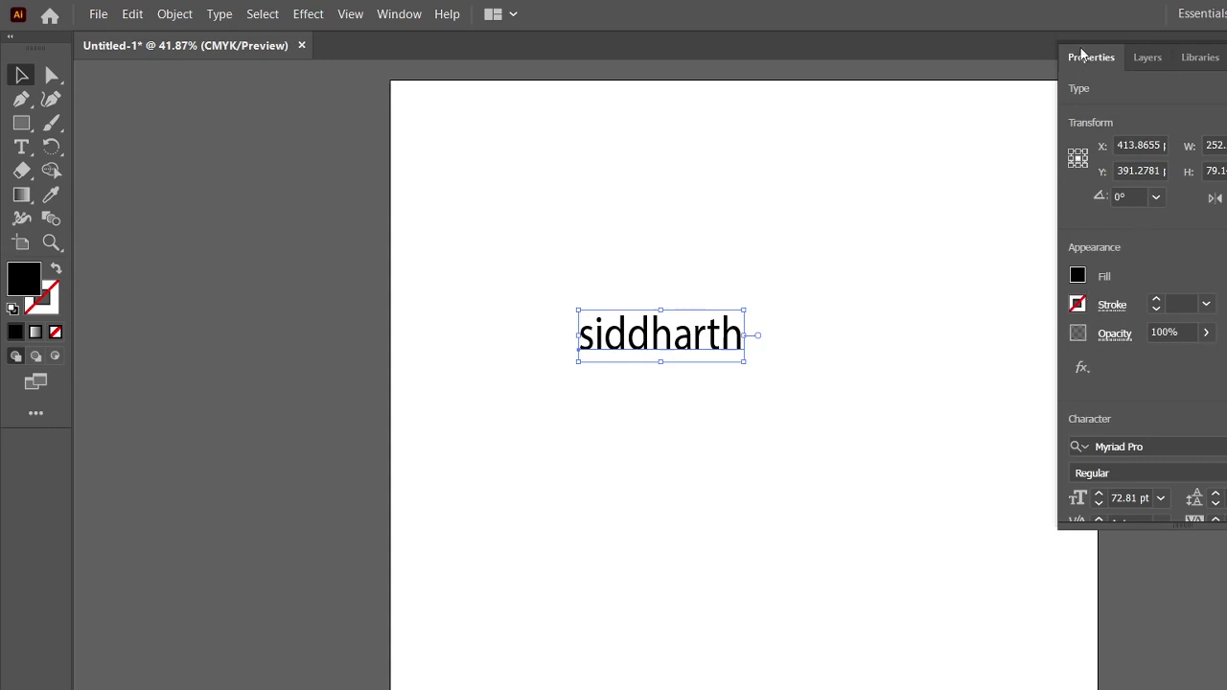
{"action": "left_click", "coordinate": [655, 288]}
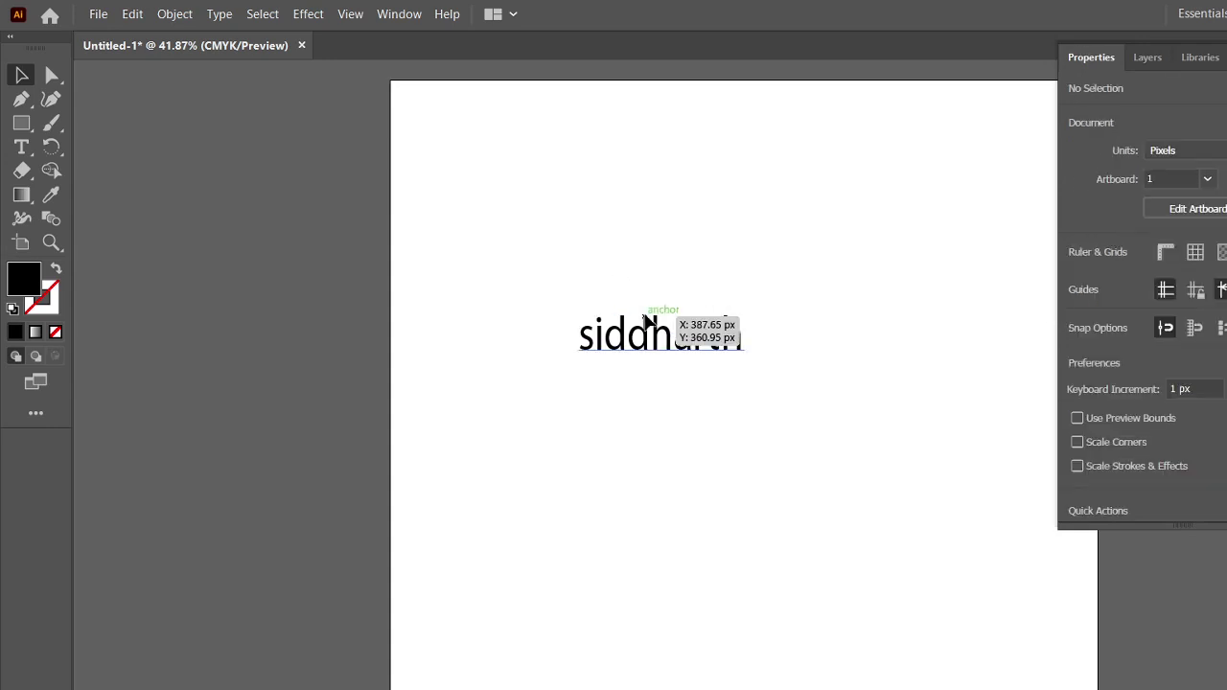
Delete the name text from the artboard.
{"action": "left_click", "coordinate": [646, 323]}
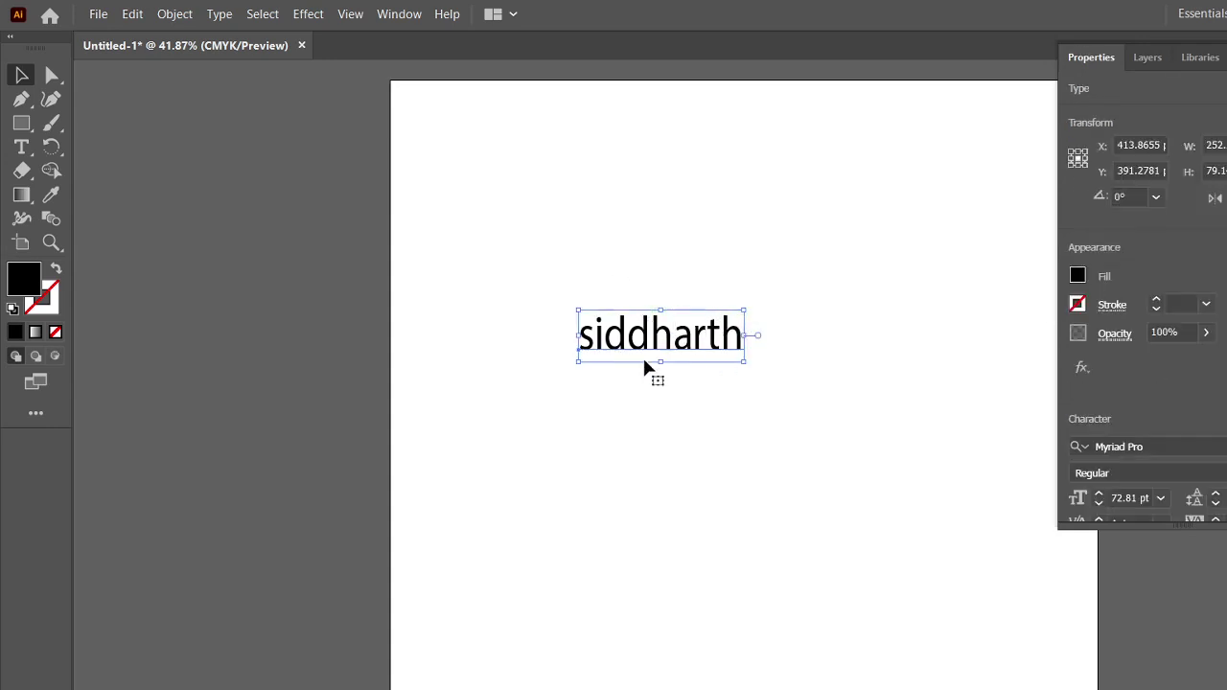
{"action": "key", "text": "Delete"}
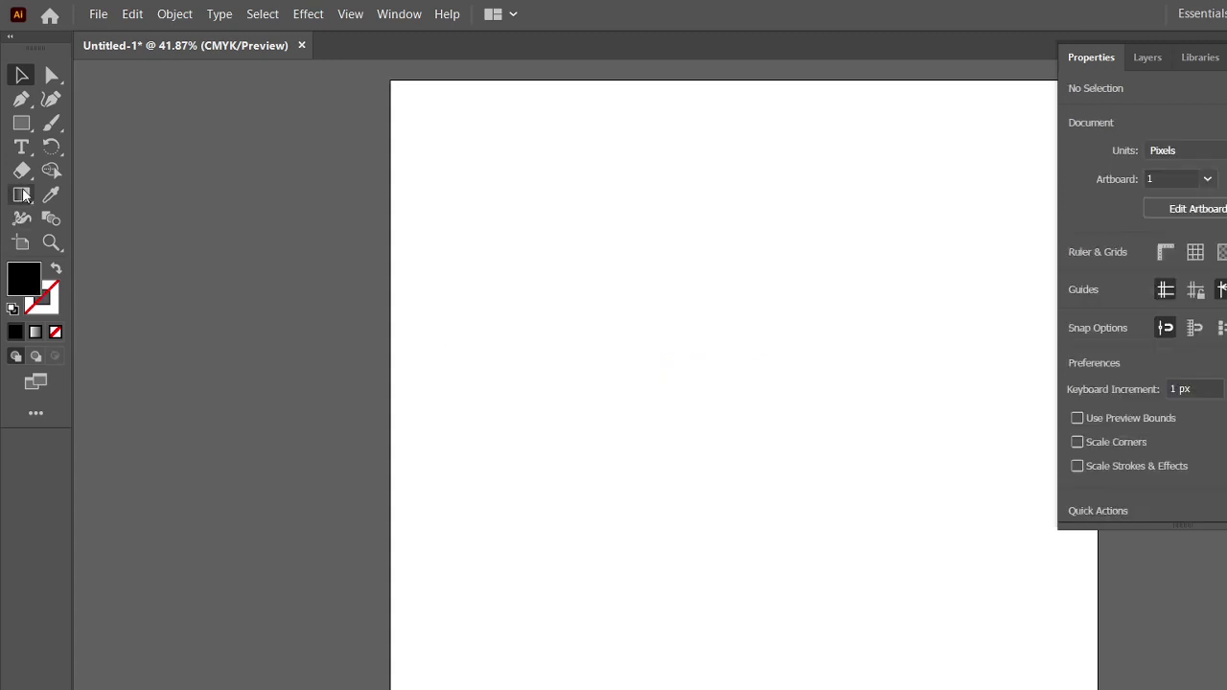
{"action": "left_click", "coordinate": [51, 195]}
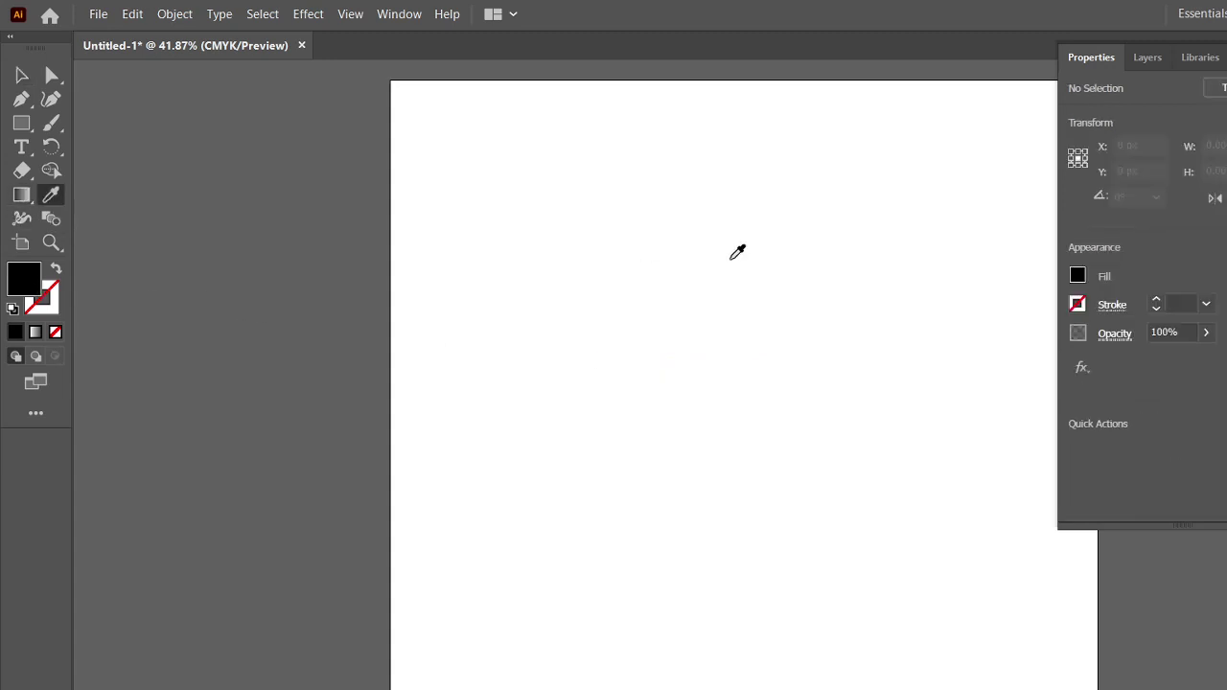
{"action": "left_click", "coordinate": [33, 197]}
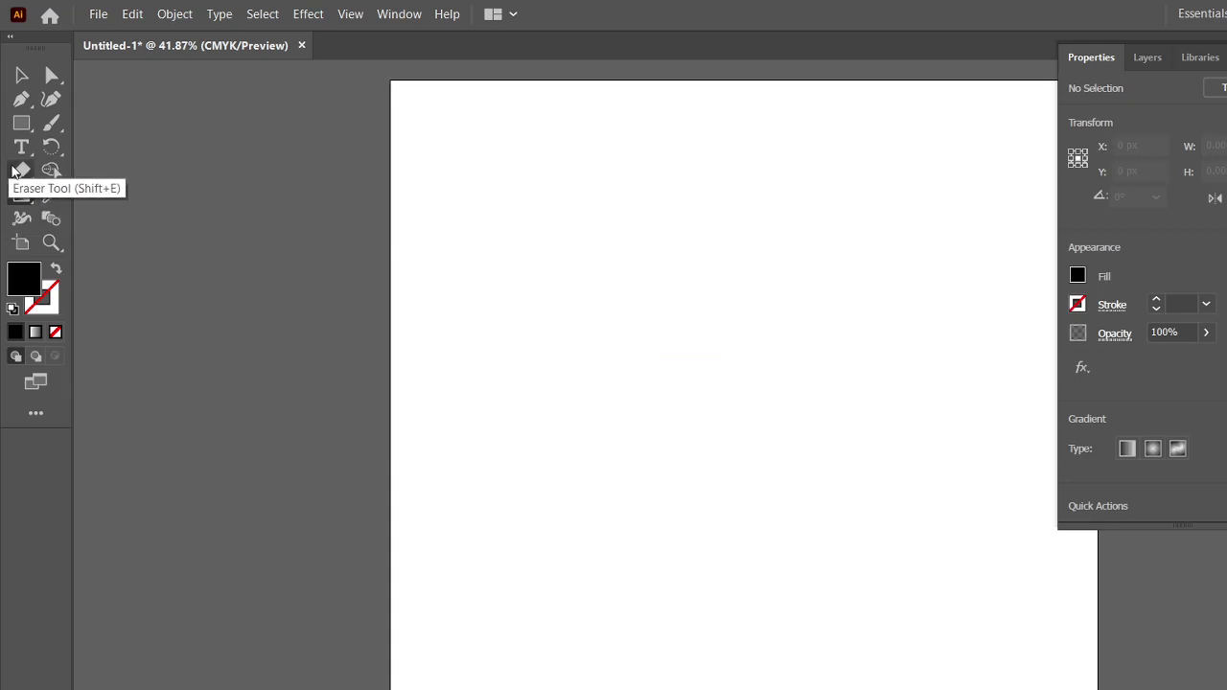
{"action": "left_click", "coordinate": [22, 75]}
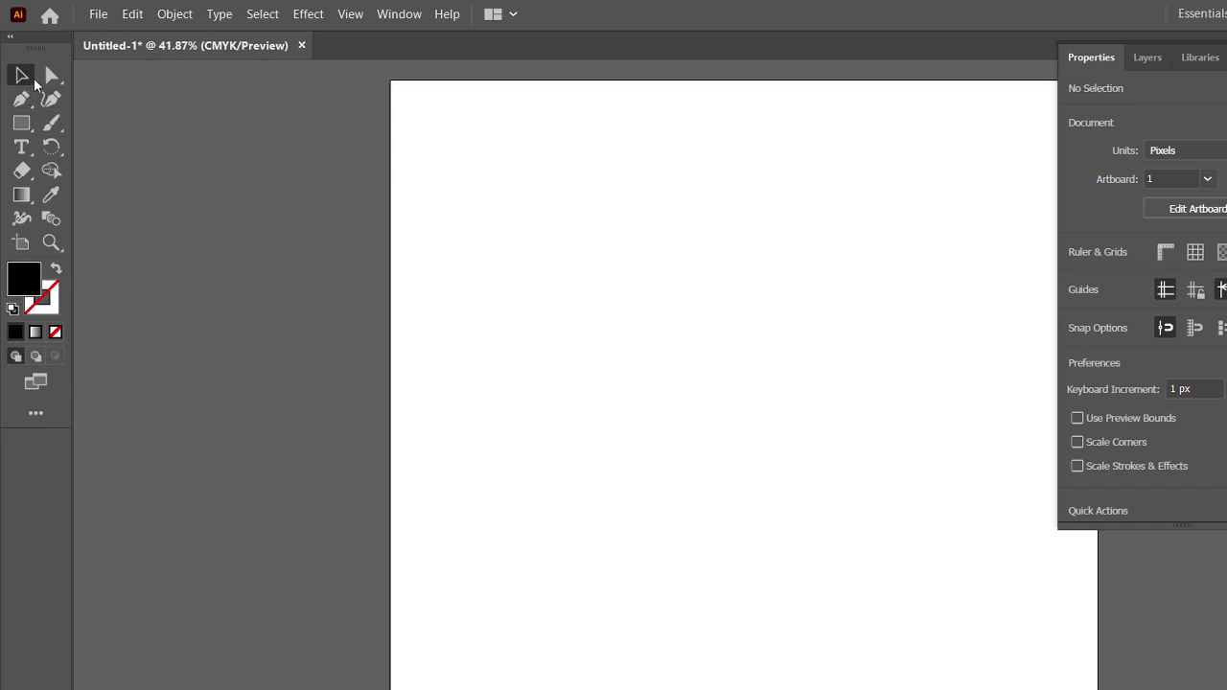
{"action": "left_click", "coordinate": [1226, 46]}
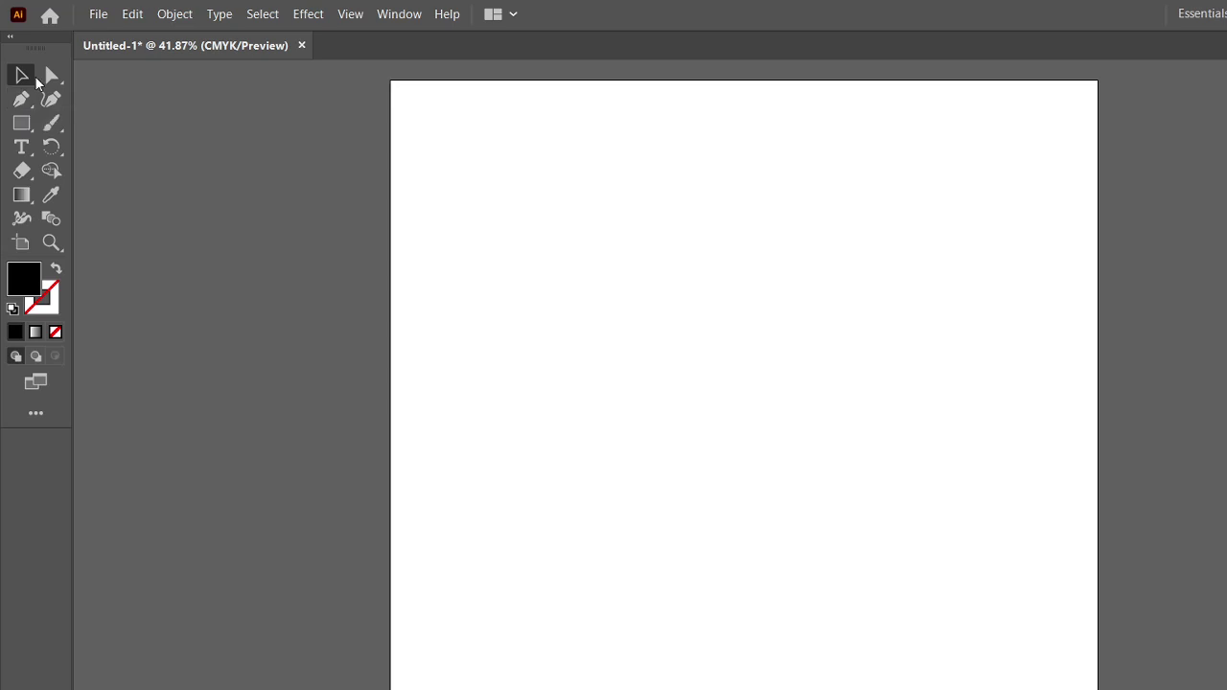
{"action": "left_click_drag", "start_coordinate": [519, 130], "coordinate": [880, 440]}
{"action": "scroll", "coordinate": [1016, 374], "scroll_direction": "down", "scroll_amount": 1}
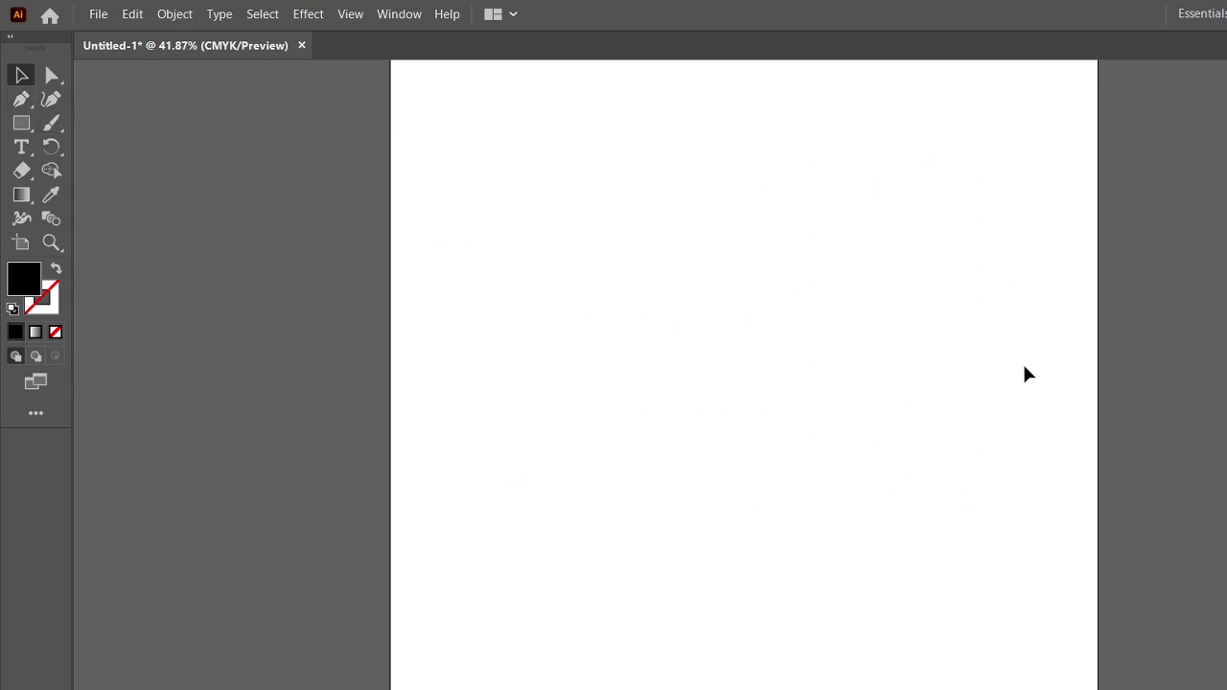
{"action": "scroll", "coordinate": [1024, 368], "scroll_direction": "up", "scroll_amount": 2}
{"action": "scroll", "coordinate": [1022, 367], "scroll_direction": "down", "scroll_amount": 1}
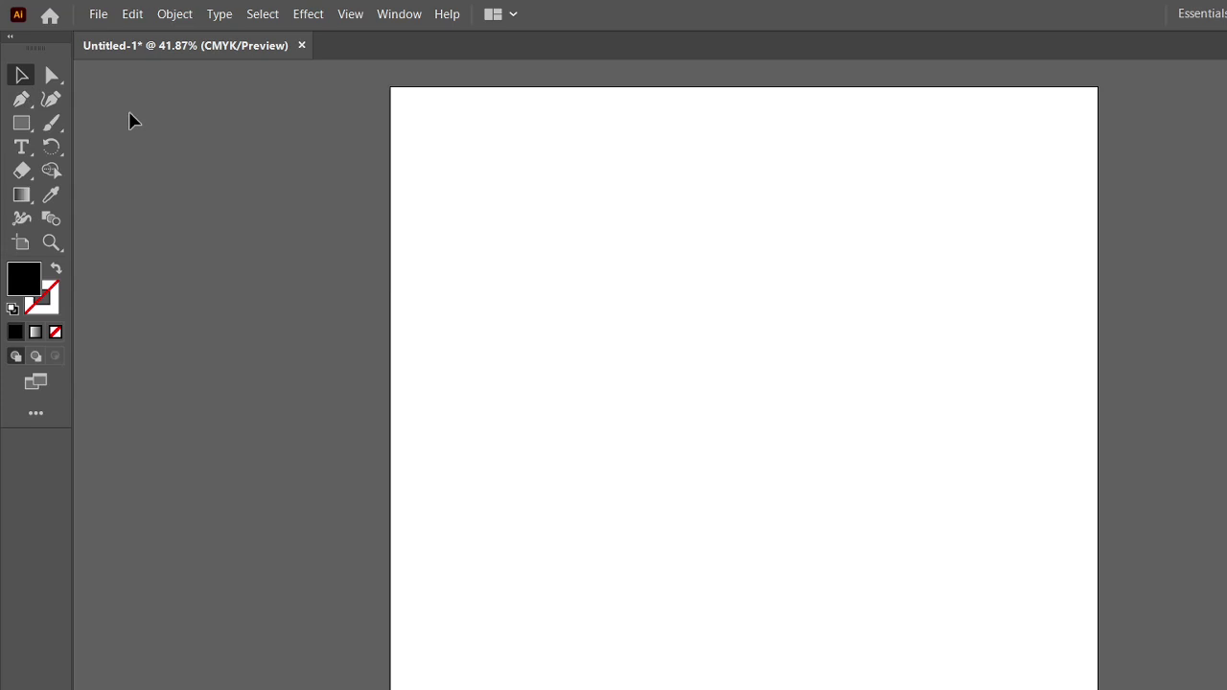
Create a three-sided polygon with a 50 px radius in the artboard's upper area using the Polygon tool.
{"action": "left_click", "coordinate": [22, 122]}
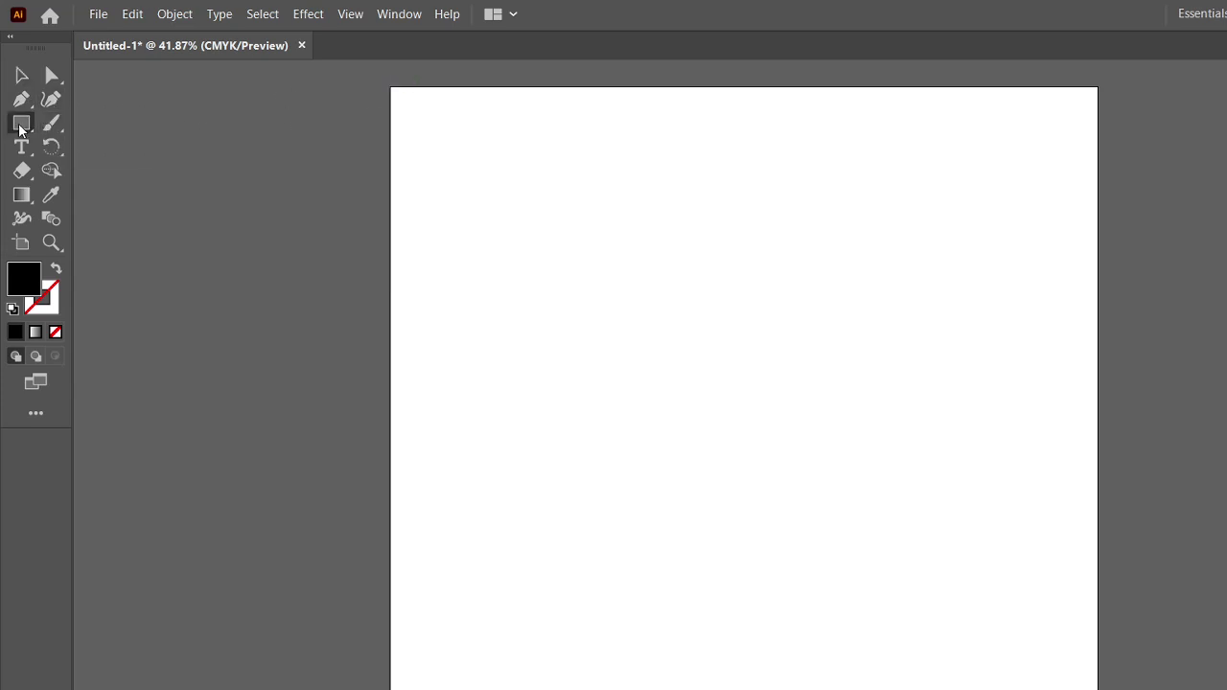
{"action": "right_click", "coordinate": [21, 127]}
{"action": "left_click", "coordinate": [59, 127]}
{"action": "right_click", "coordinate": [23, 129]}
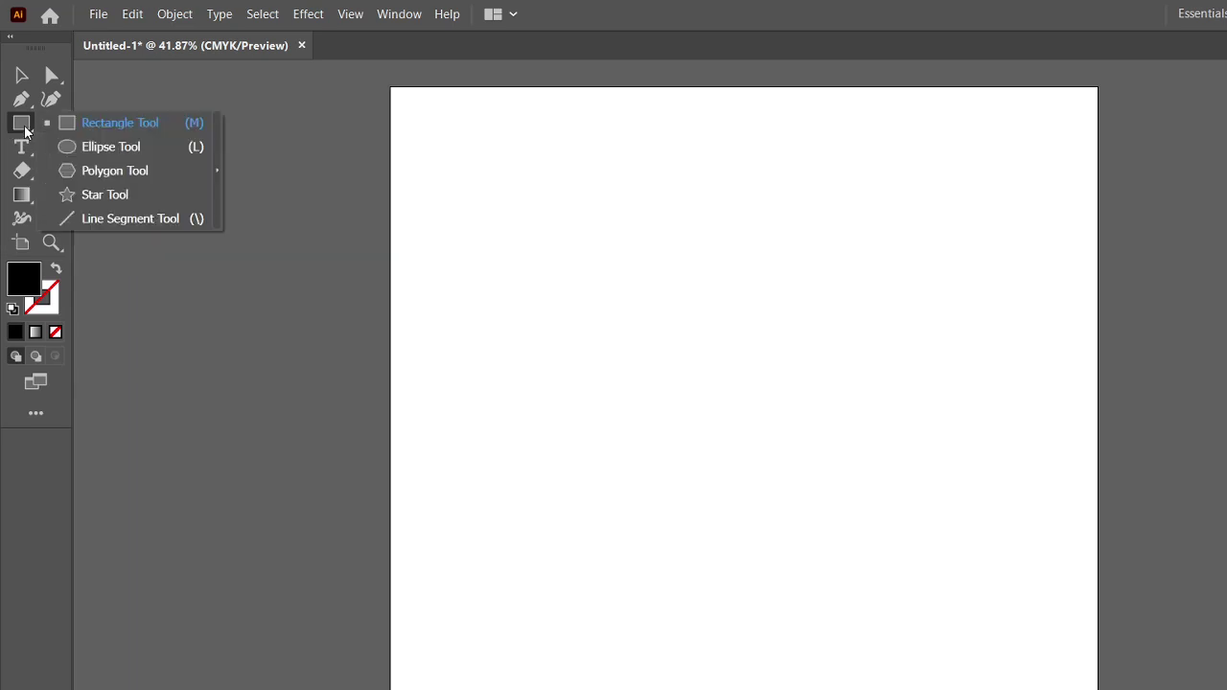
{"action": "left_click", "coordinate": [131, 170]}
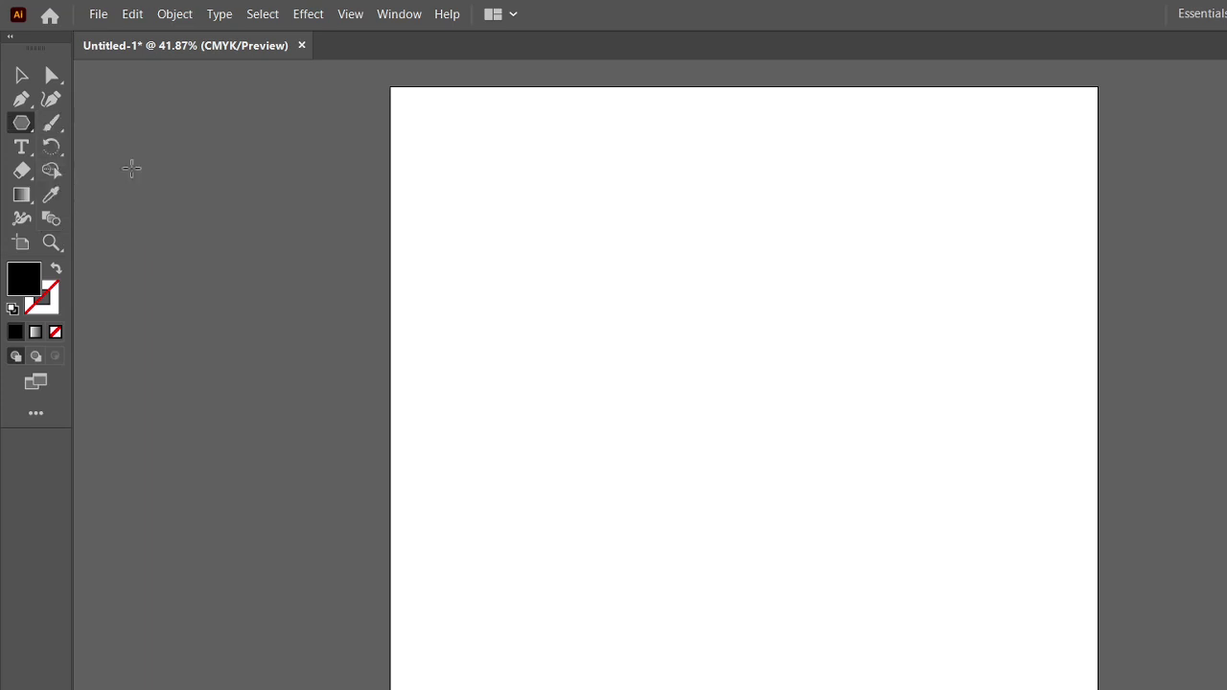
{"action": "left_click", "coordinate": [597, 213]}
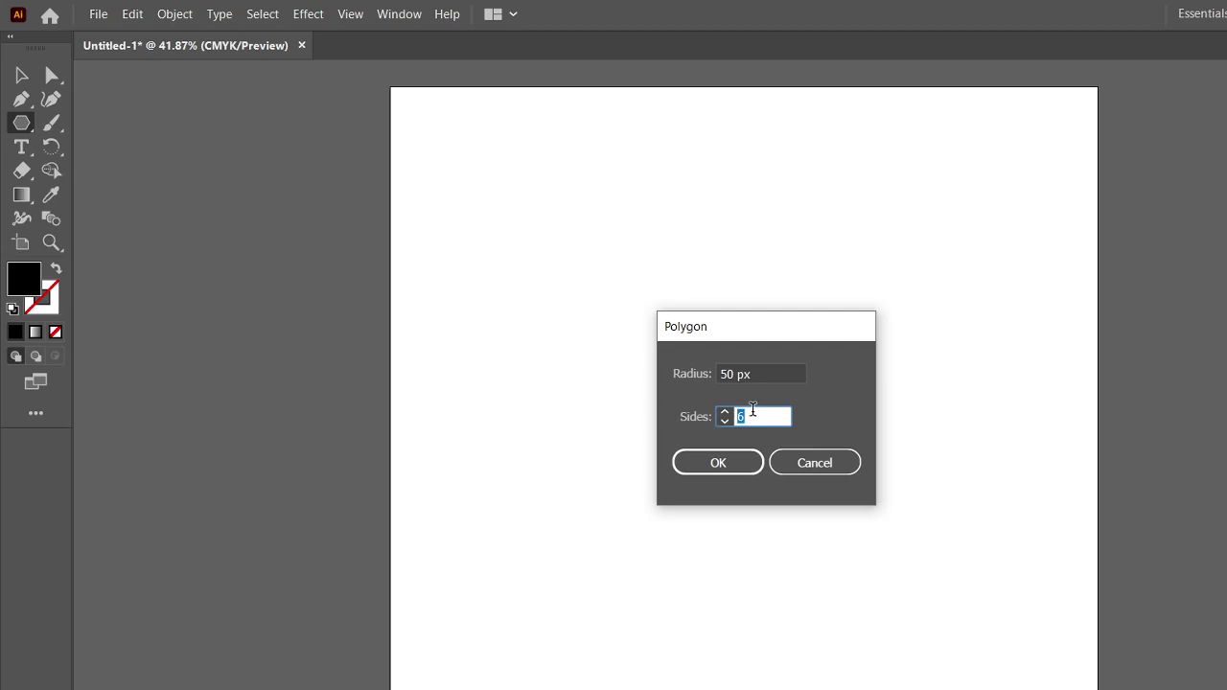
{"action": "type", "text": "3"}
{"action": "left_click_drag", "start_coordinate": [757, 419], "coordinate": [701, 416]}
{"action": "type", "text": "1"}
{"action": "key", "text": "BackSpace"}
{"action": "key", "text": "BackSpace"}
{"action": "type", "text": "8"}
{"action": "left_click_drag", "start_coordinate": [750, 375], "coordinate": [725, 376]}
{"action": "left_click", "coordinate": [753, 375]}
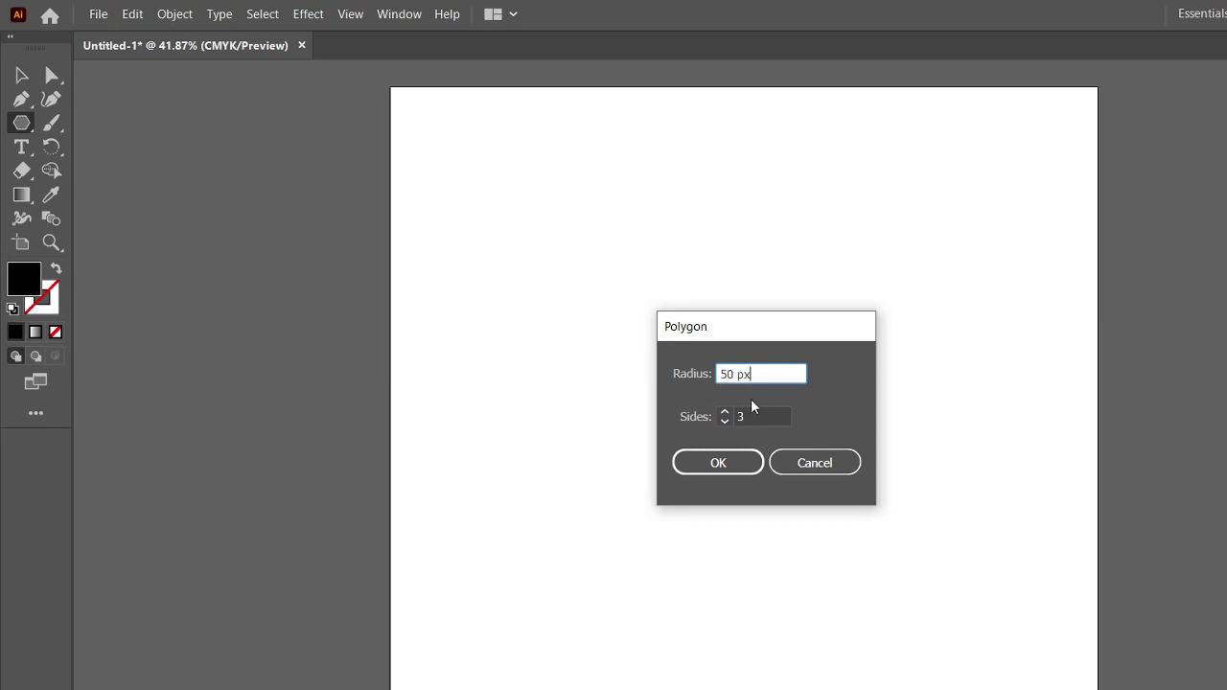
{"action": "left_click", "coordinate": [743, 470]}
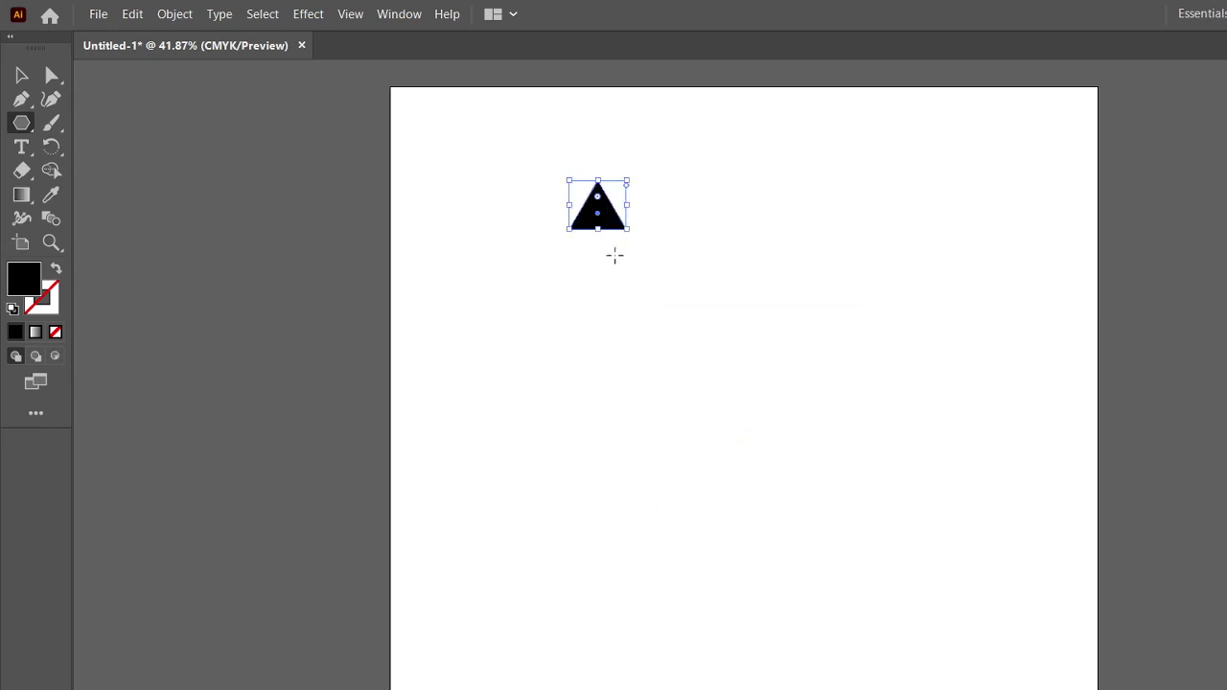
Move the triangle straight down the artboard with the Selection tool and deselect it.
{"action": "left_click", "coordinate": [20, 77]}
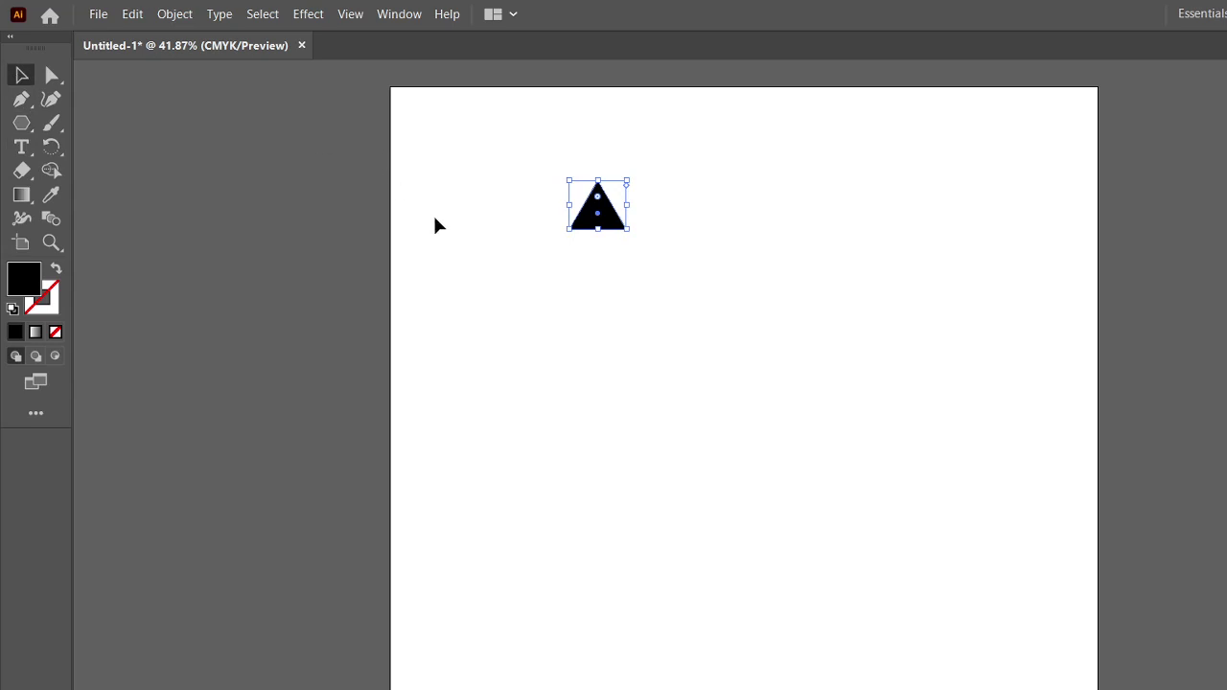
{"action": "left_click", "coordinate": [441, 227]}
{"action": "left_click_drag", "start_coordinate": [597, 219], "coordinate": [611, 324]}
{"action": "left_click", "coordinate": [755, 268]}
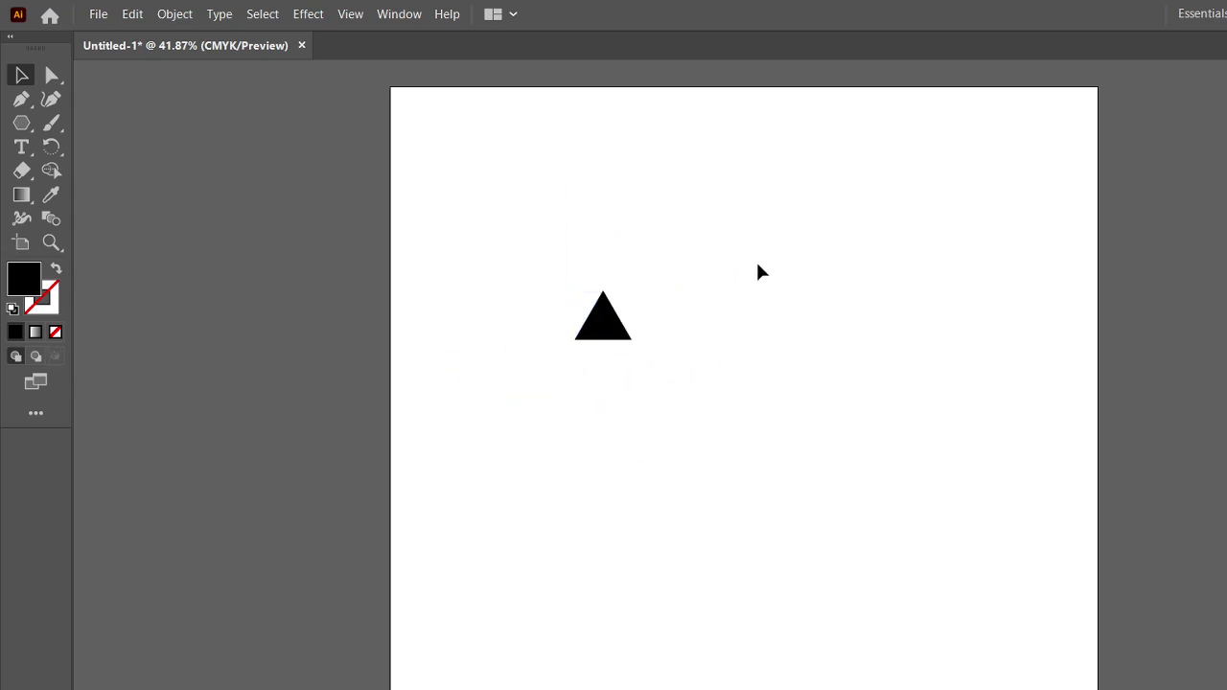
Practise selecting and deselecting the triangle, display its properties, and leave it selected.
{"action": "left_click_drag", "start_coordinate": [537, 272], "coordinate": [671, 388]}
{"action": "left_click", "coordinate": [623, 331]}
{"action": "left_click", "coordinate": [684, 323]}
{"action": "left_click", "coordinate": [625, 333]}
{"action": "left_click", "coordinate": [1226, 57]}
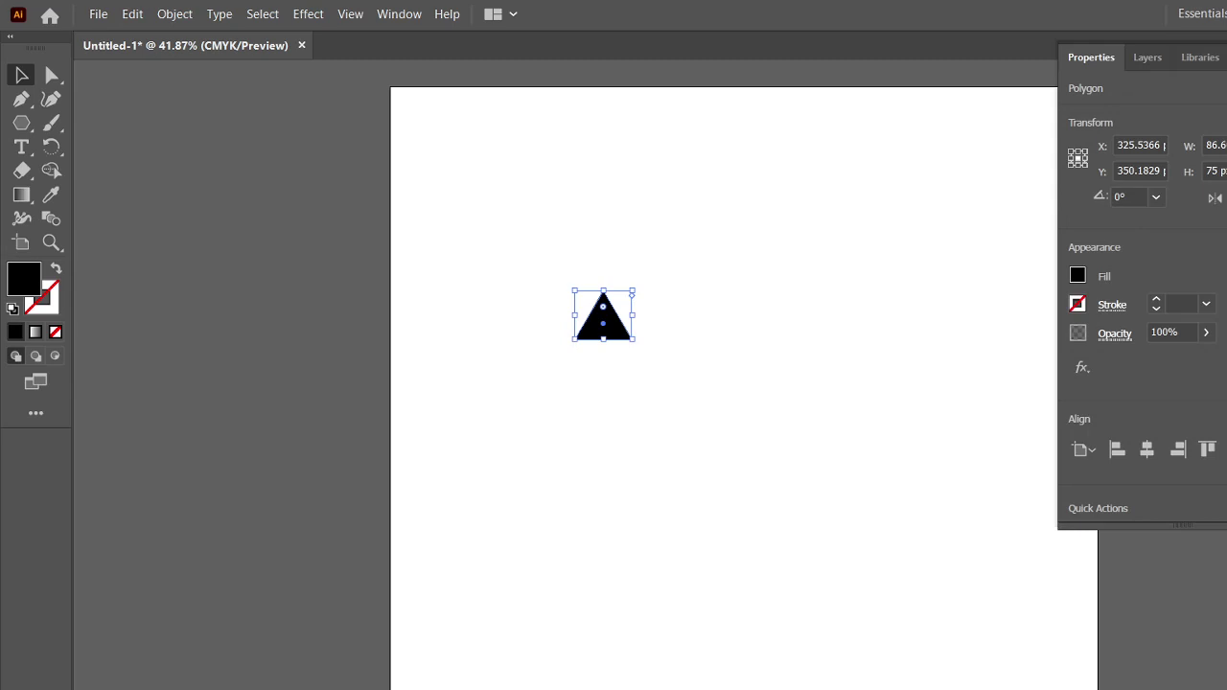
{"action": "left_click", "coordinate": [638, 312]}
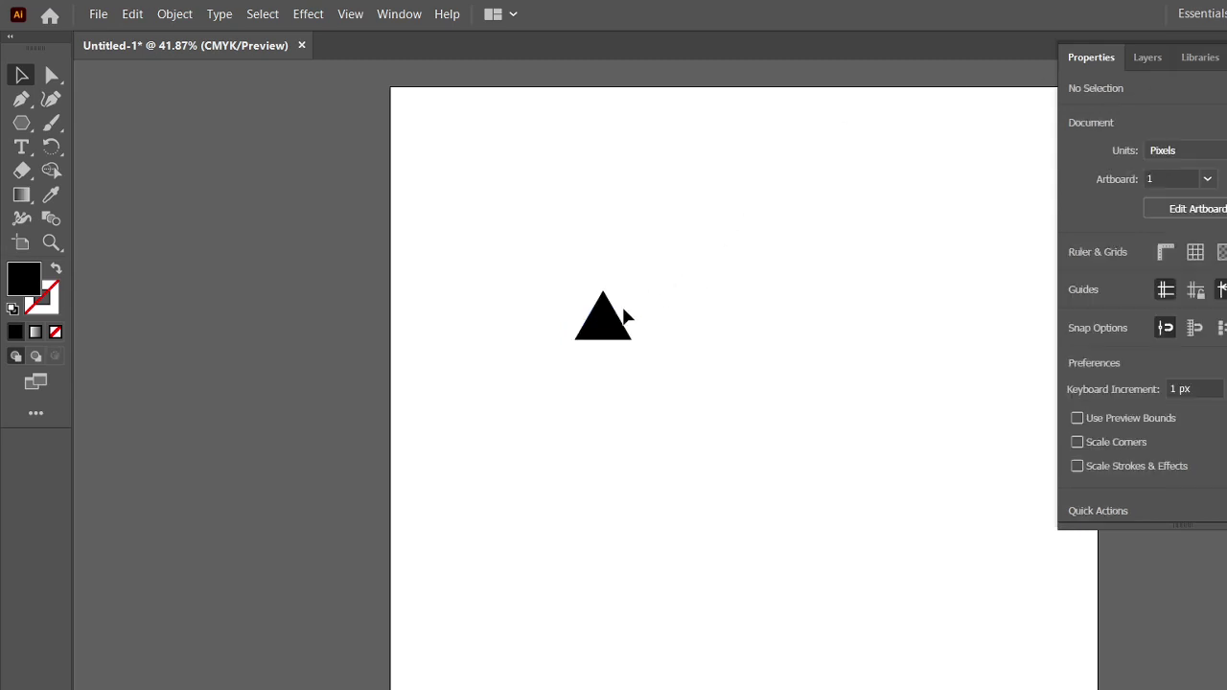
{"action": "left_click", "coordinate": [618, 324]}
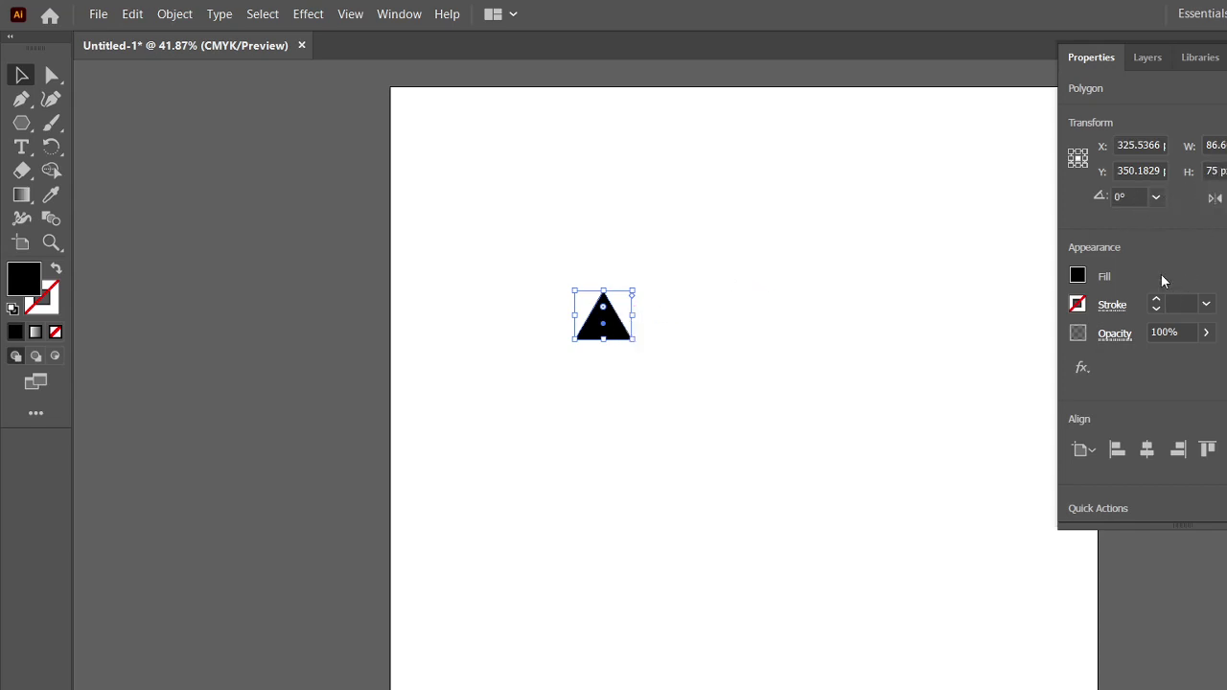
Try red, yellow and green swatches as the triangle's fill, ending on cyan.
{"action": "left_click", "coordinate": [1077, 278]}
{"action": "left_click", "coordinate": [915, 349]}
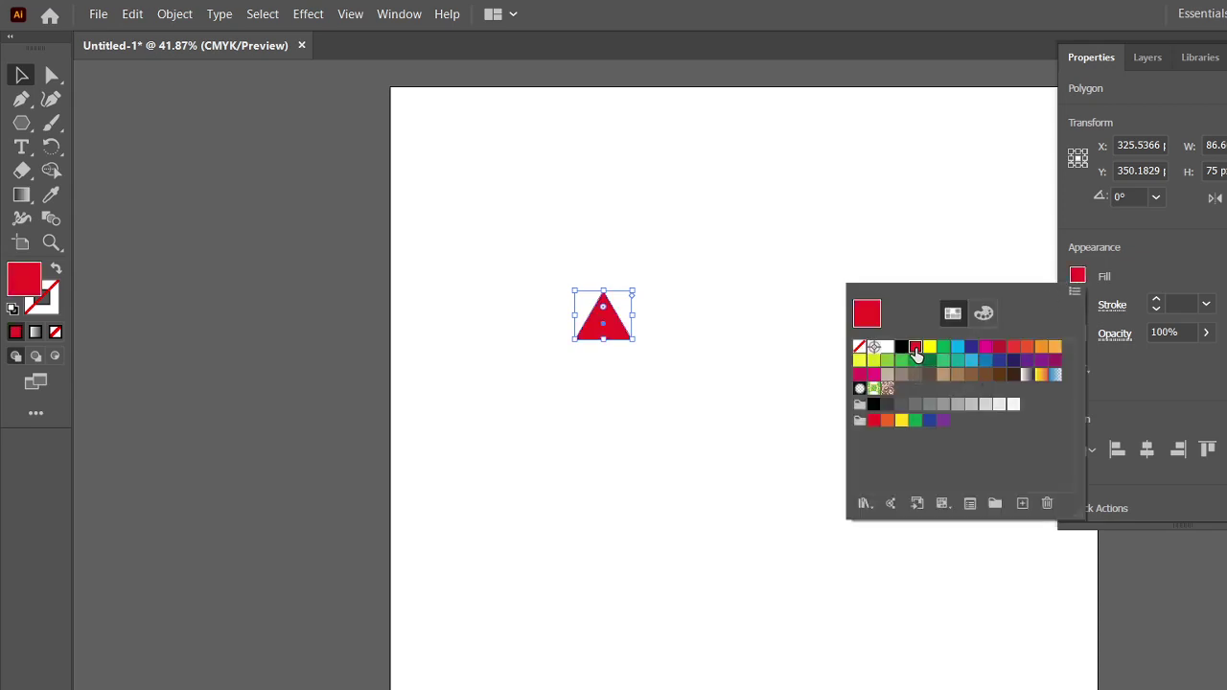
{"action": "left_click", "coordinate": [929, 349]}
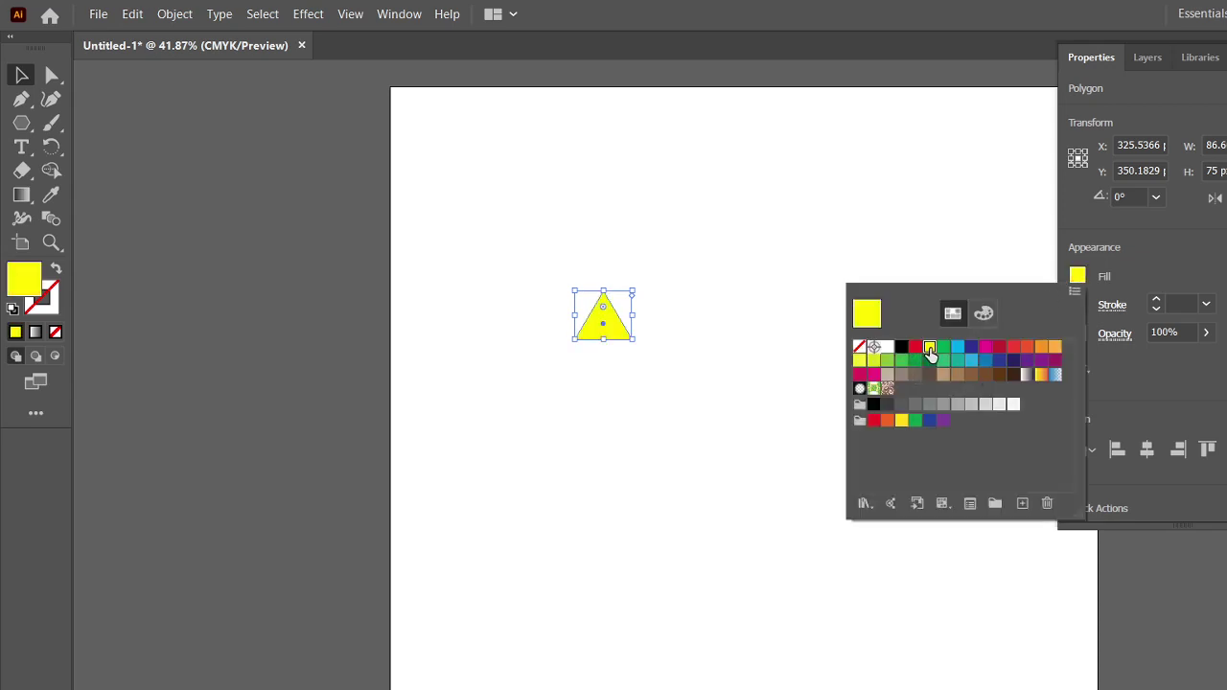
{"action": "left_click", "coordinate": [943, 348]}
{"action": "left_click", "coordinate": [929, 349]}
{"action": "left_click", "coordinate": [958, 347]}
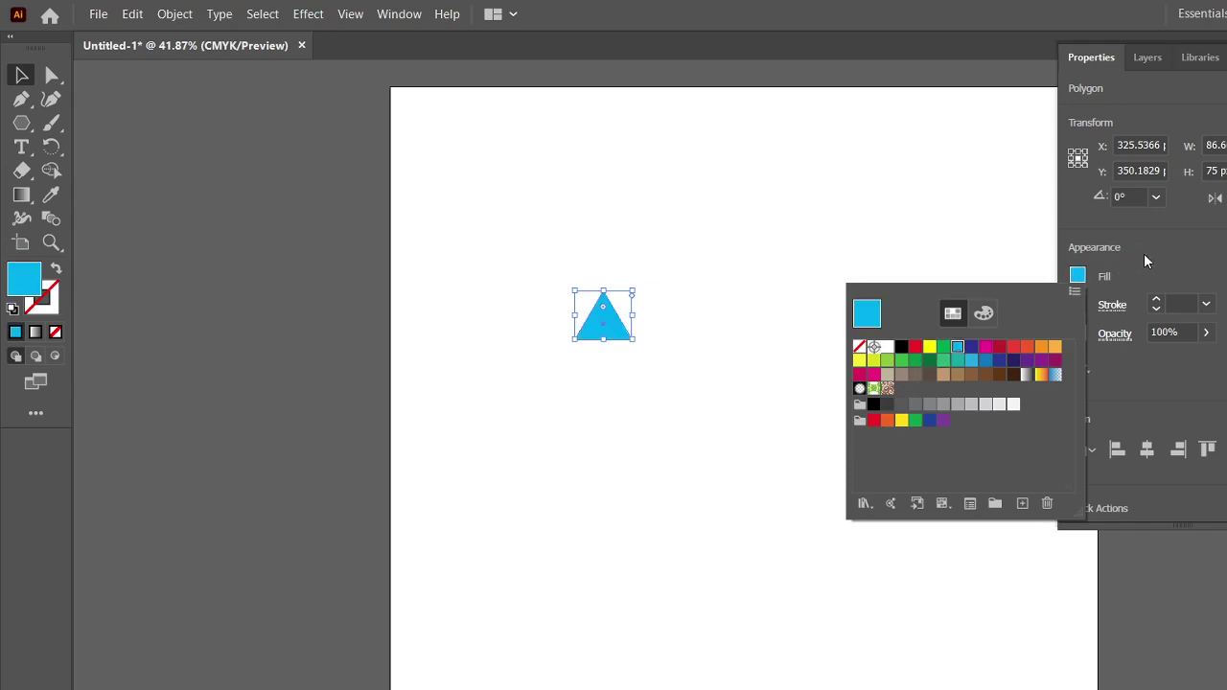
Darken the triangle's cyan fill by raising its CMYK black component to 43%.
{"action": "left_click", "coordinate": [985, 319]}
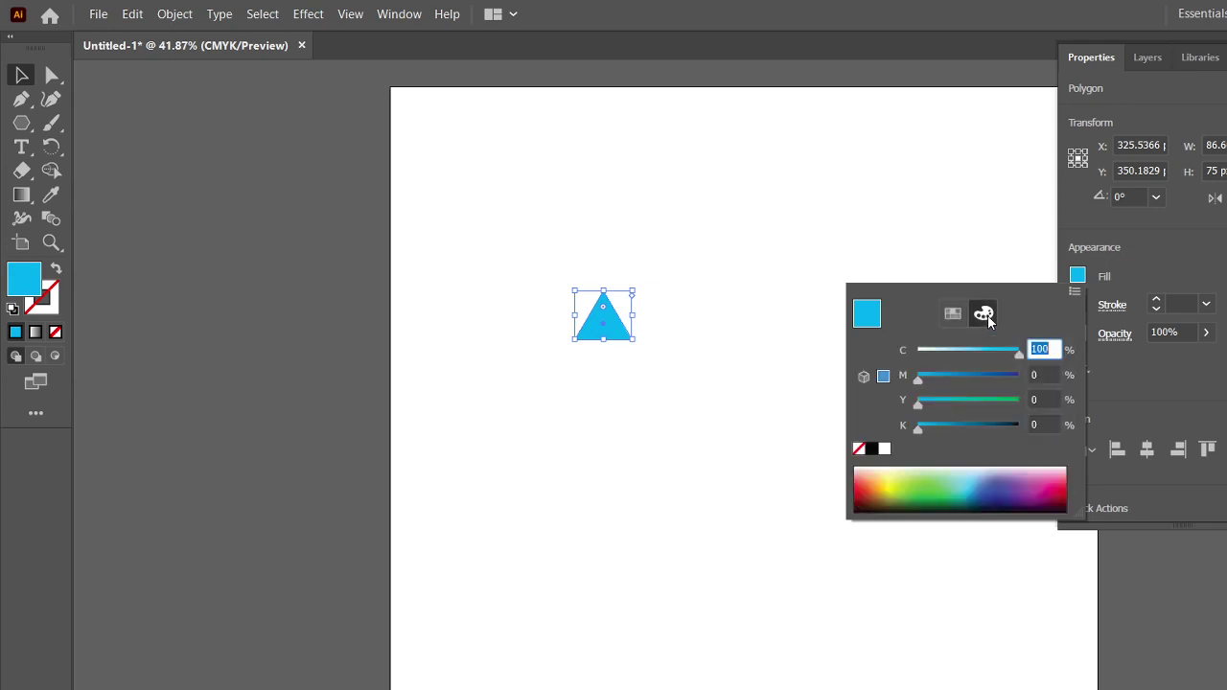
{"action": "left_click", "coordinate": [936, 429]}
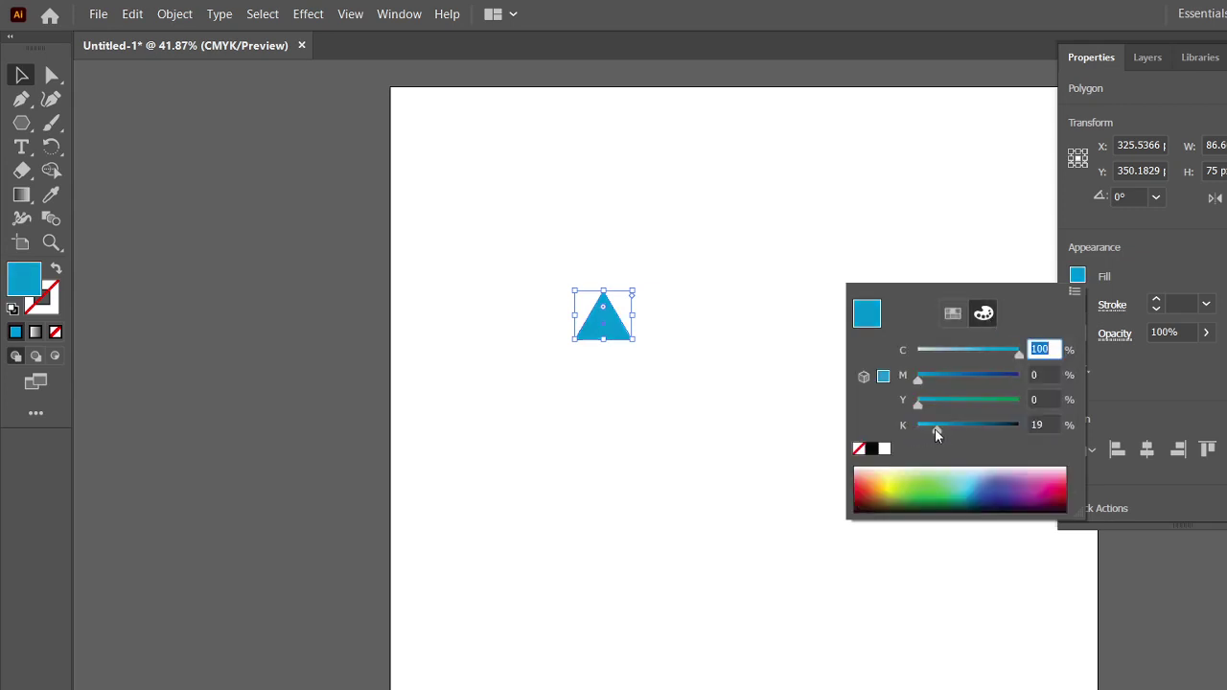
{"action": "left_click_drag", "start_coordinate": [959, 428], "coordinate": [988, 427]}
{"action": "left_click", "coordinate": [961, 426]}
{"action": "left_click", "coordinate": [1156, 355]}
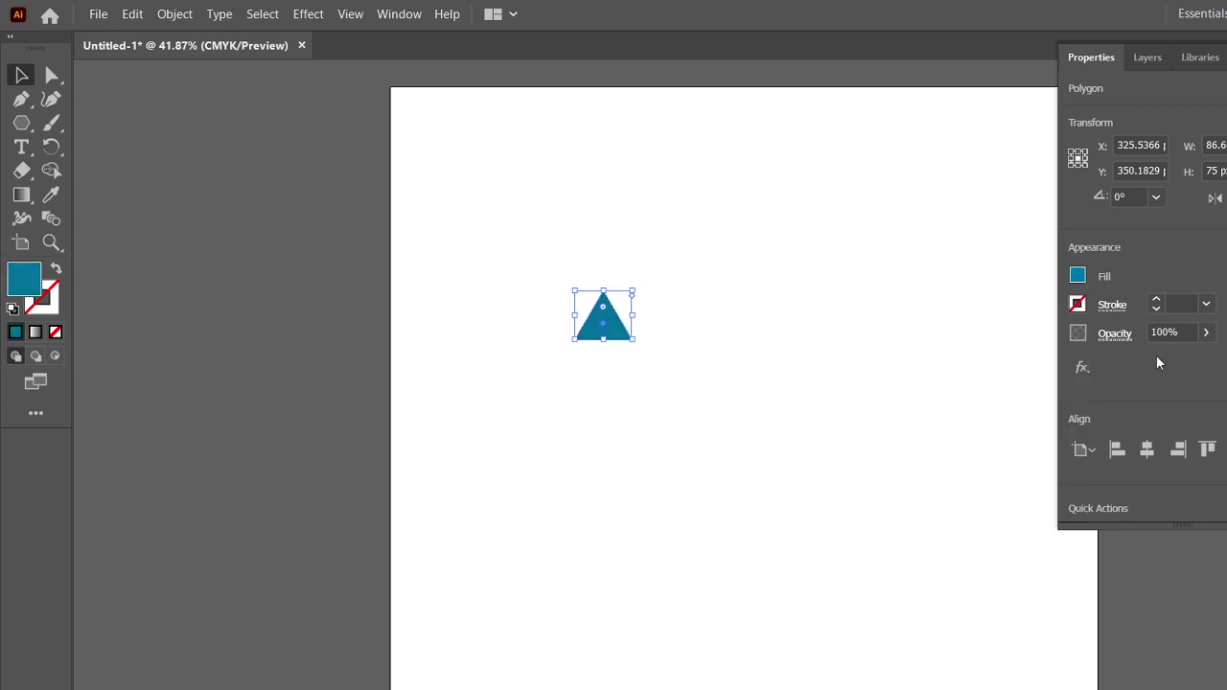
Remove the triangle's fill, give it a 2 pt black stroke, and deselect it.
{"action": "left_click", "coordinate": [1078, 277]}
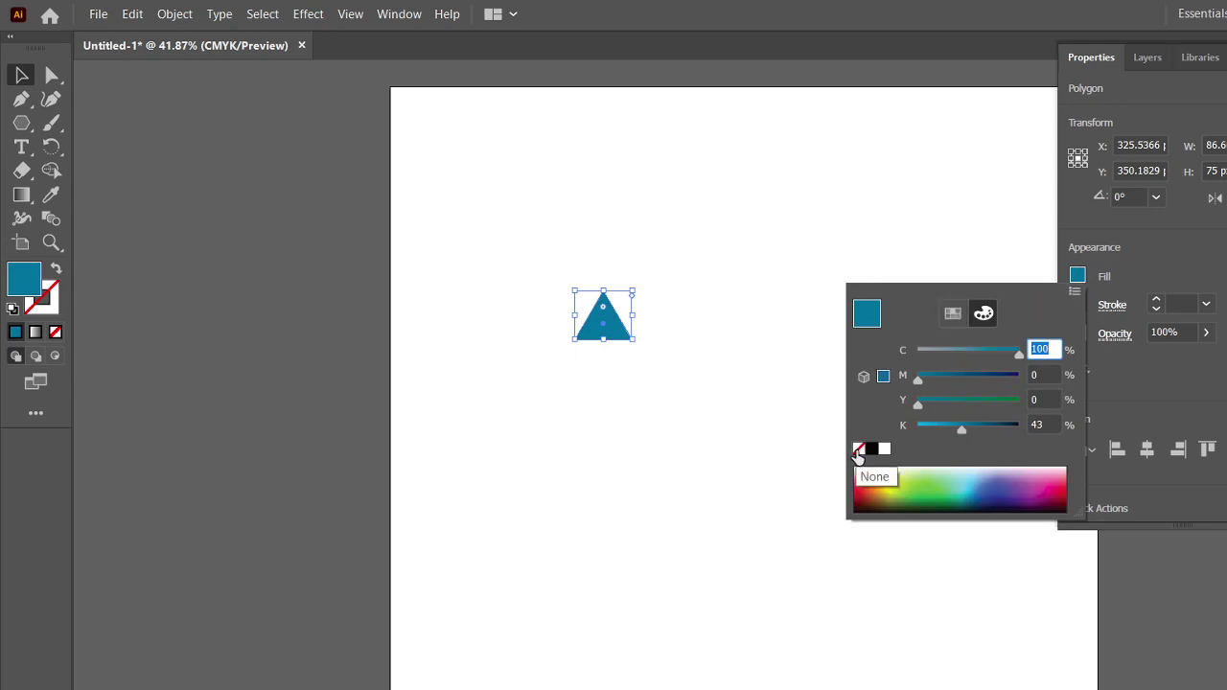
{"action": "left_click", "coordinate": [858, 450]}
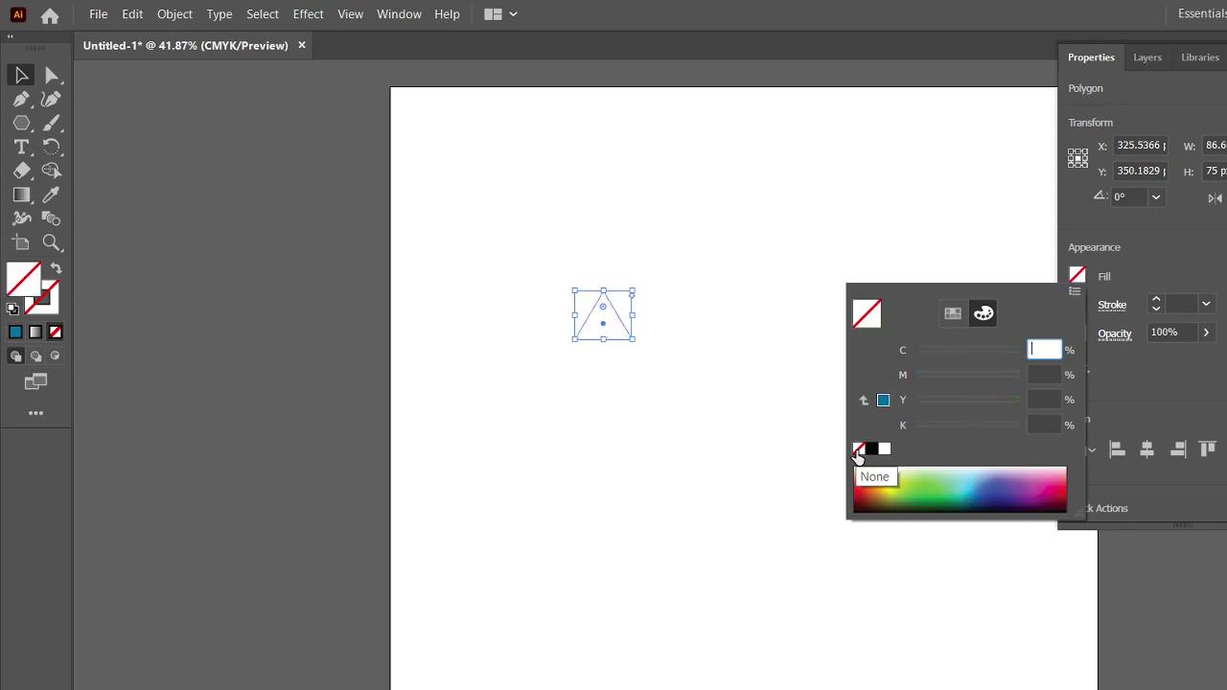
{"action": "left_click", "coordinate": [1177, 367]}
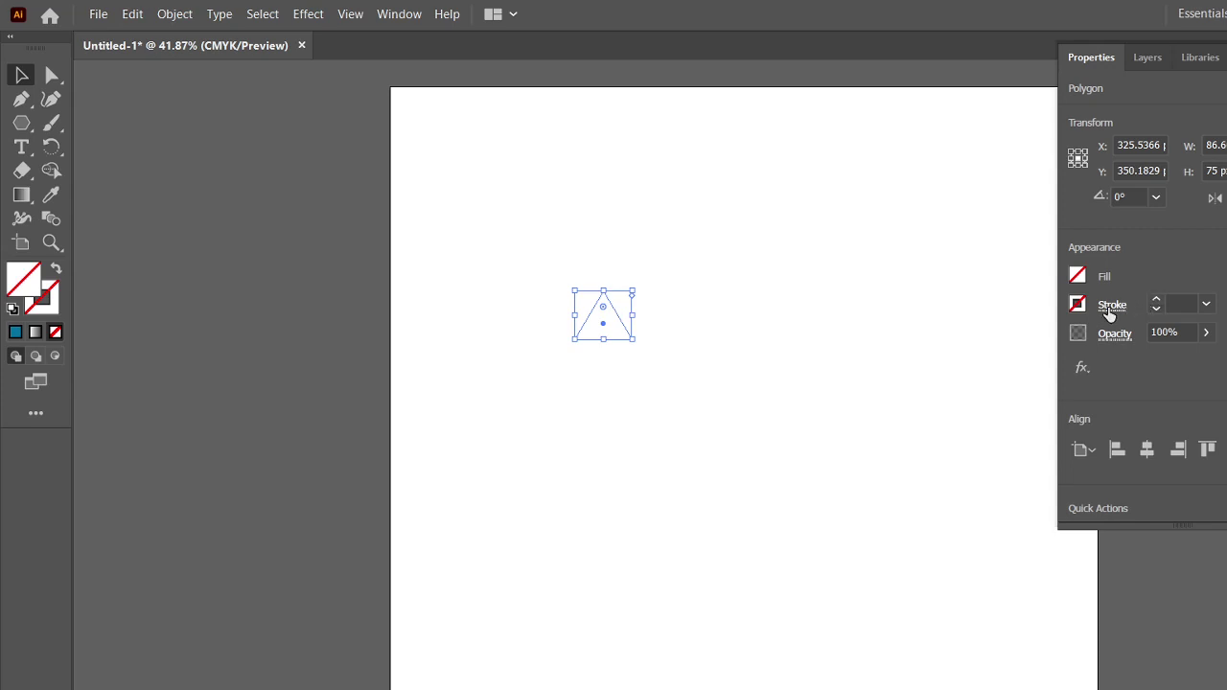
{"action": "left_click", "coordinate": [1156, 303]}
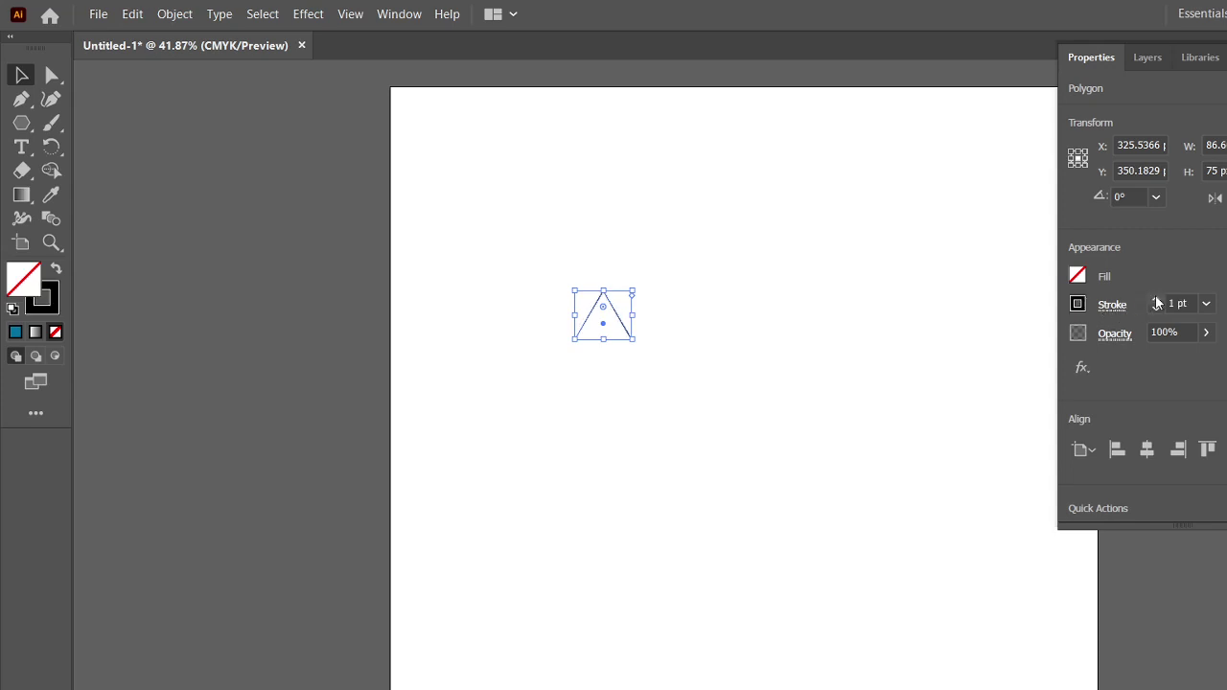
{"action": "left_click", "coordinate": [1156, 303]}
{"action": "left_click", "coordinate": [775, 387]}
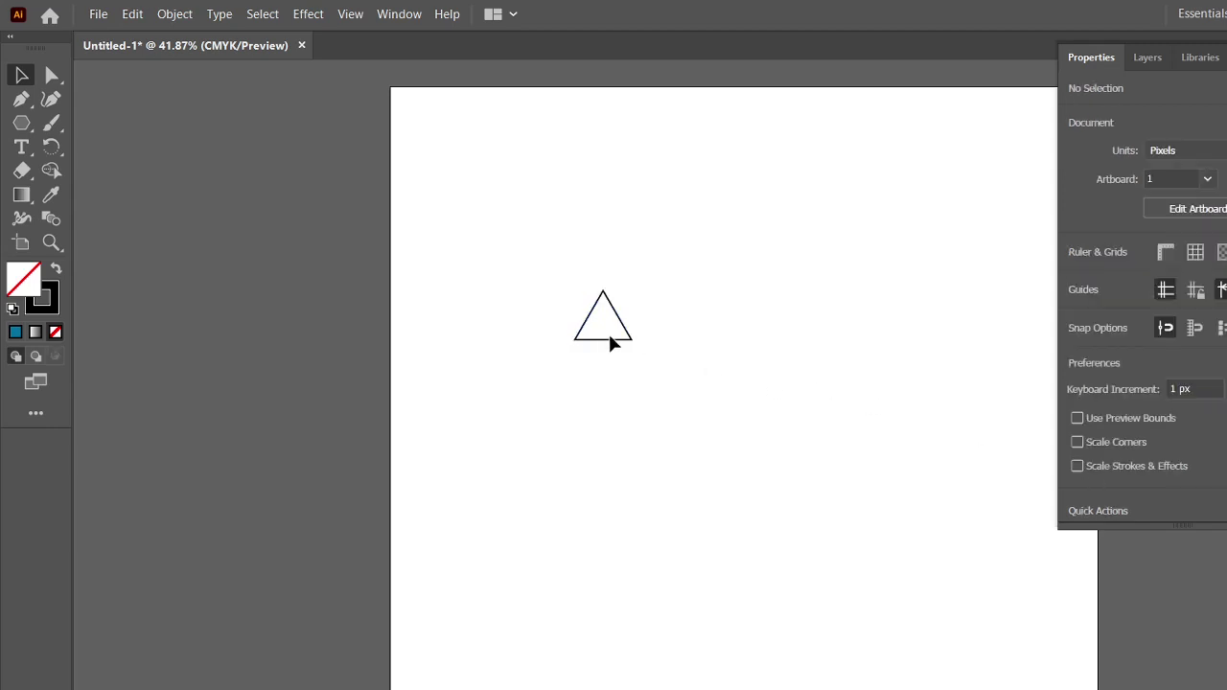
Try thicker stroke weights on the triangle, settle on 3 pt, and view its opacity settings.
{"action": "left_click", "coordinate": [610, 339]}
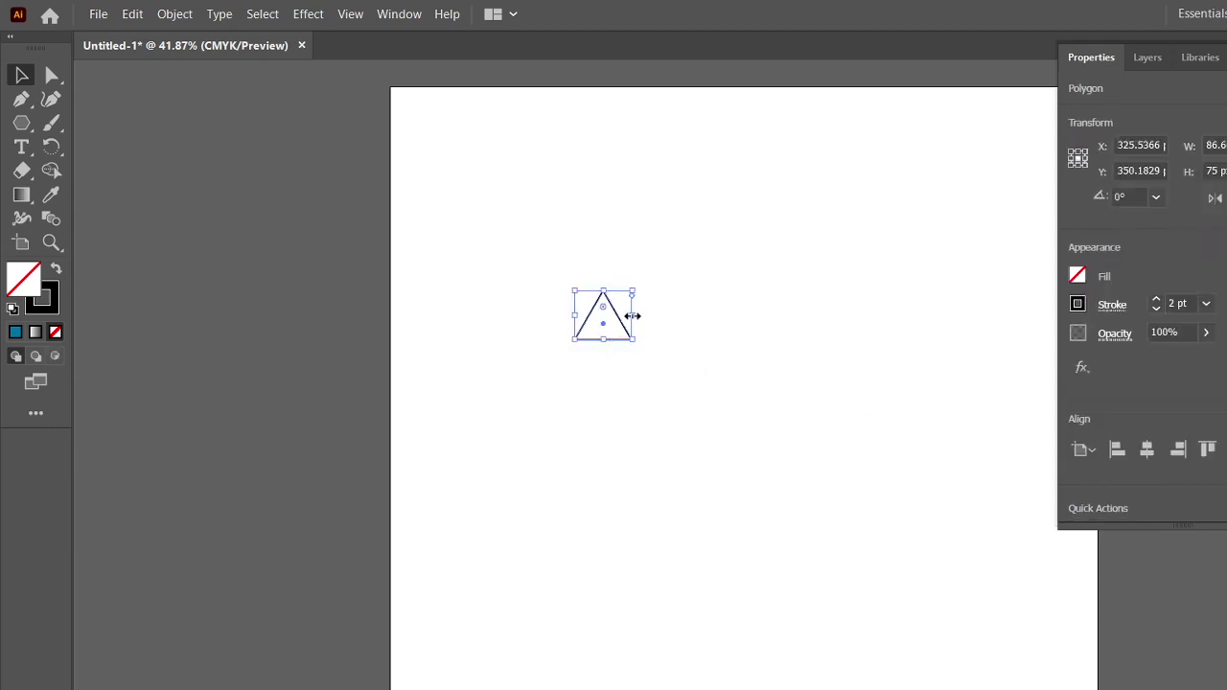
{"action": "left_click", "coordinate": [1158, 300]}
{"action": "left_click", "coordinate": [1157, 300]}
{"action": "left_click", "coordinate": [1157, 309]}
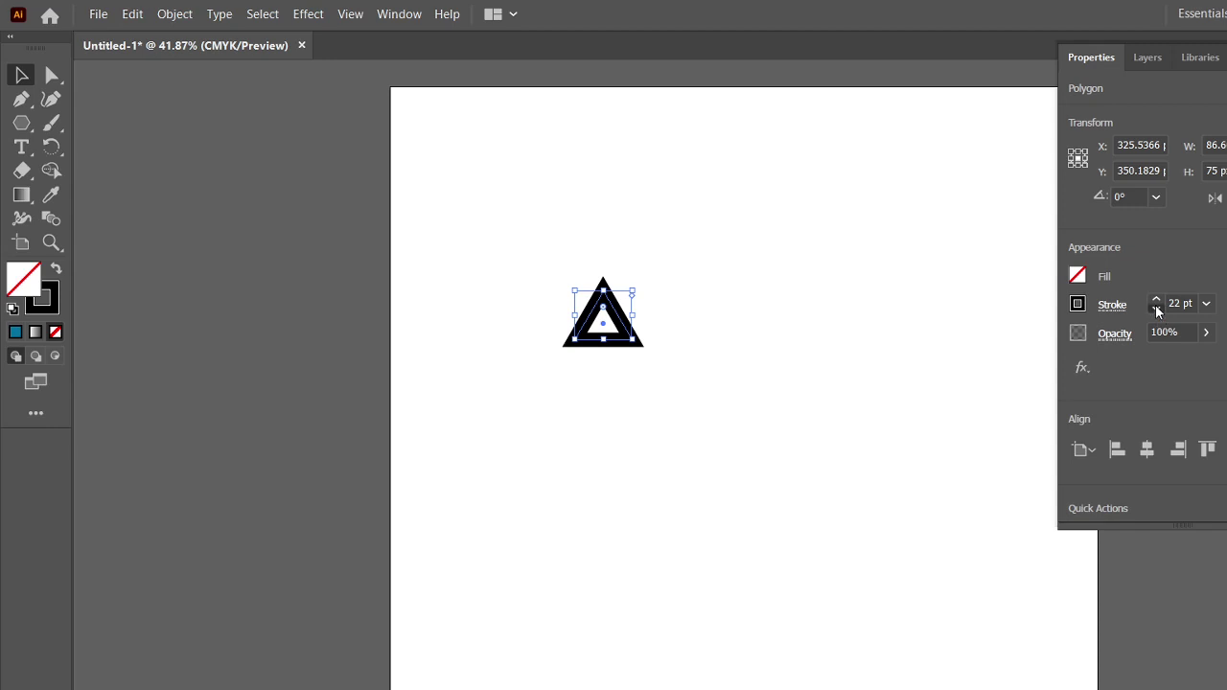
{"action": "left_click", "coordinate": [1158, 309]}
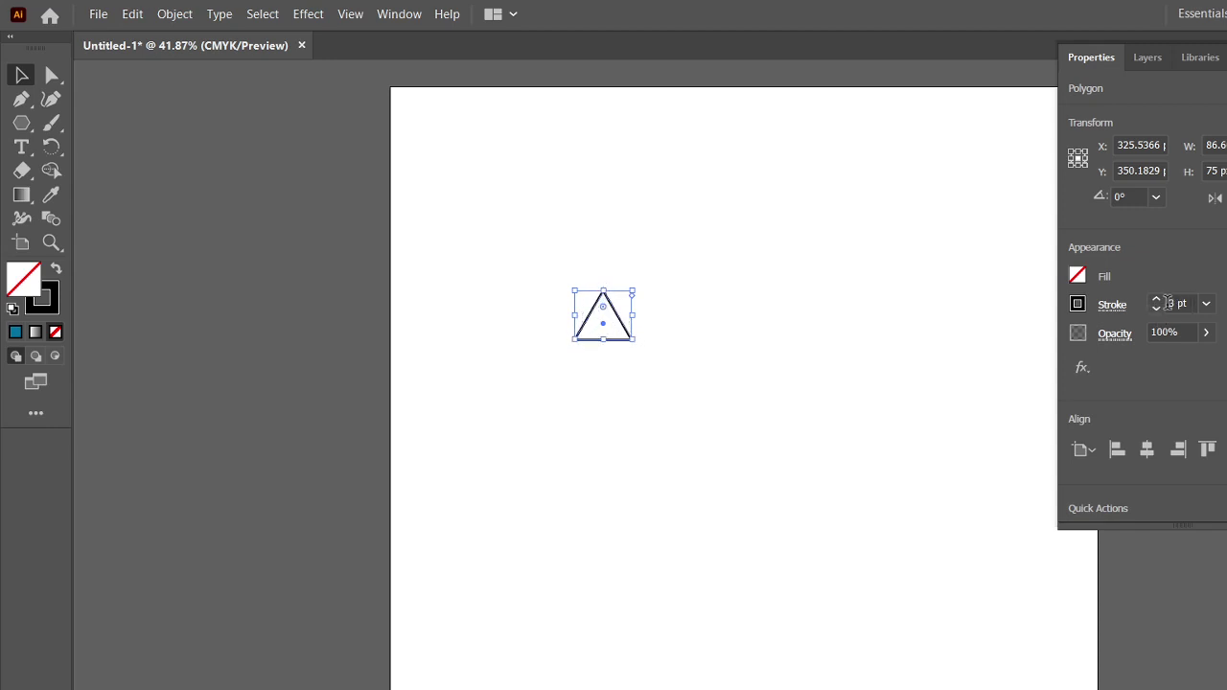
{"action": "left_click", "coordinate": [1118, 335]}
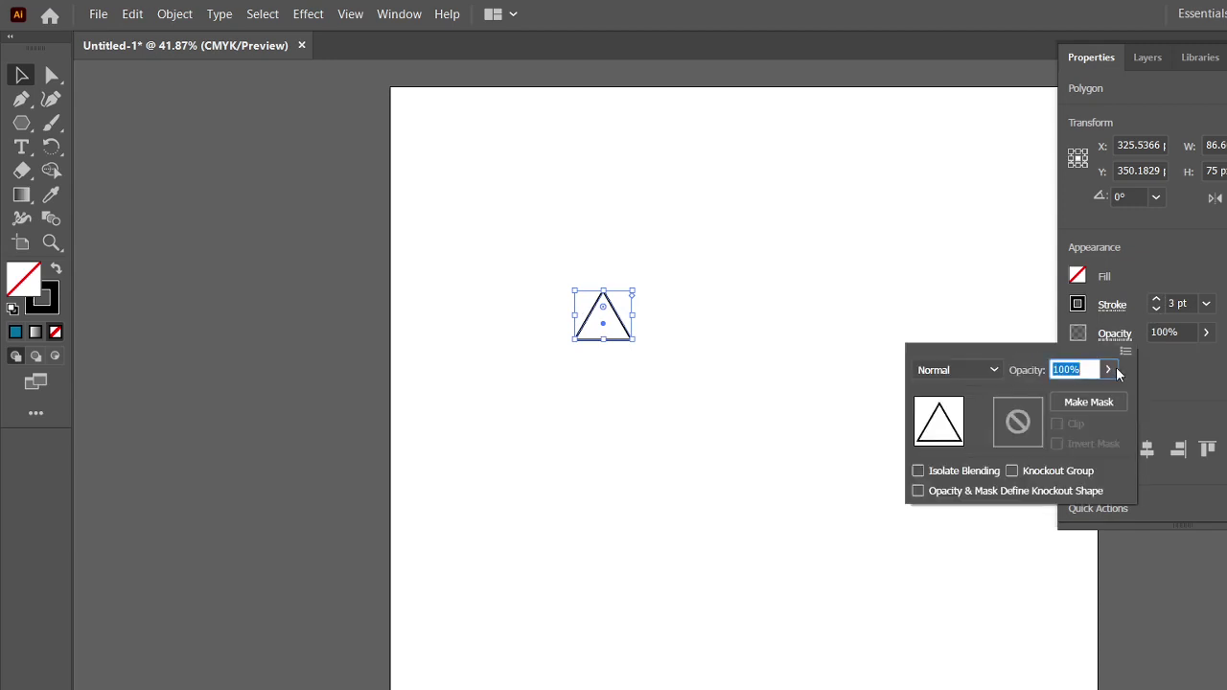
{"action": "left_click", "coordinate": [1165, 366]}
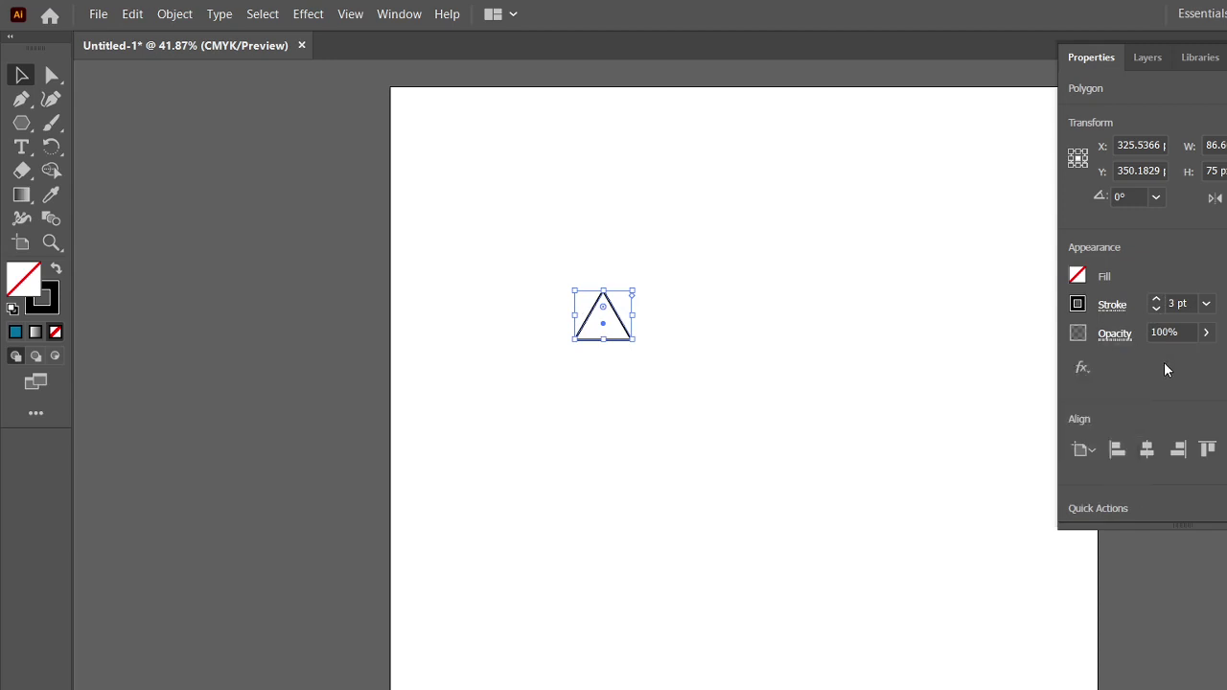
Lower the outlined triangle's opacity to 56% and deselect it.
{"action": "left_click", "coordinate": [1113, 336]}
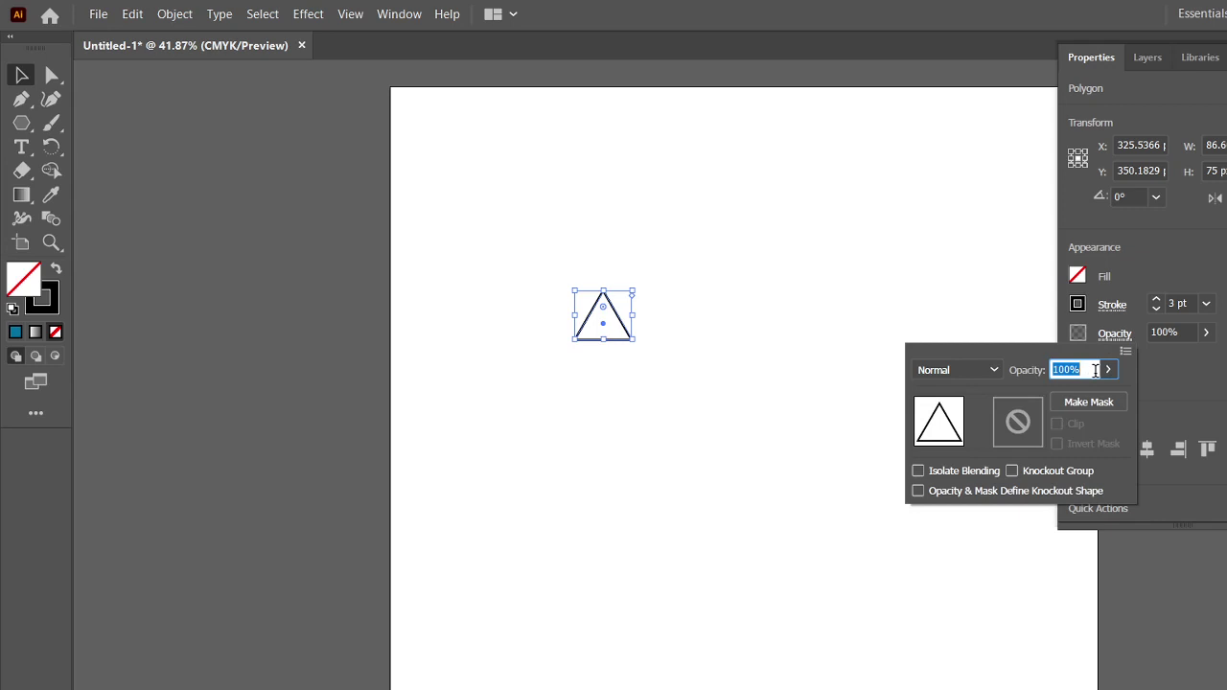
{"action": "left_click", "coordinate": [1156, 381]}
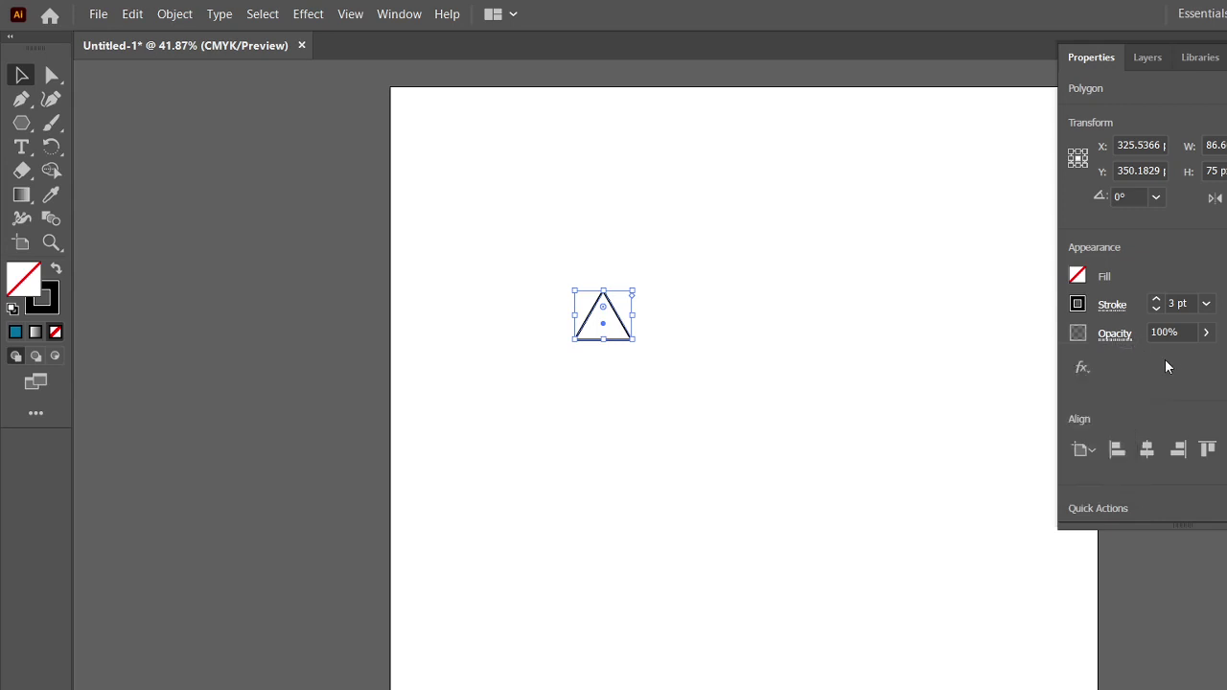
{"action": "left_click", "coordinate": [1205, 334]}
{"action": "left_click_drag", "start_coordinate": [1202, 357], "coordinate": [1167, 357]}
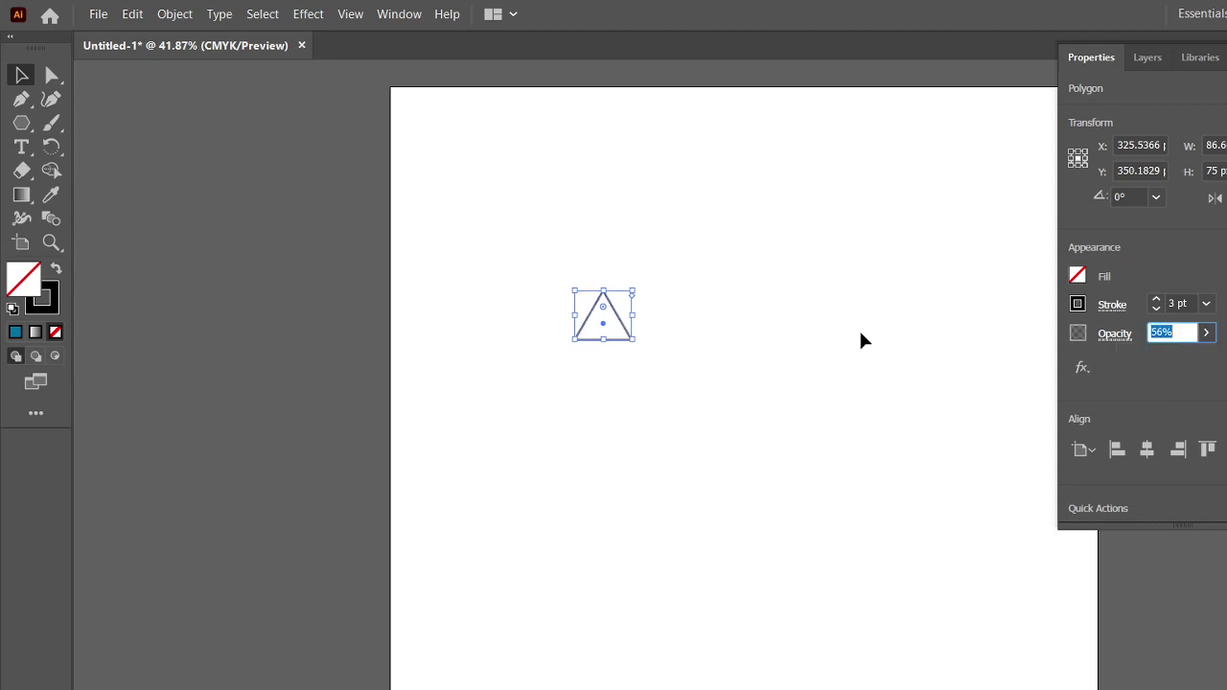
{"action": "key", "text": "Return"}
{"action": "left_click", "coordinate": [571, 261]}
{"action": "left_click_drag", "start_coordinate": [571, 261], "coordinate": [616, 346]}
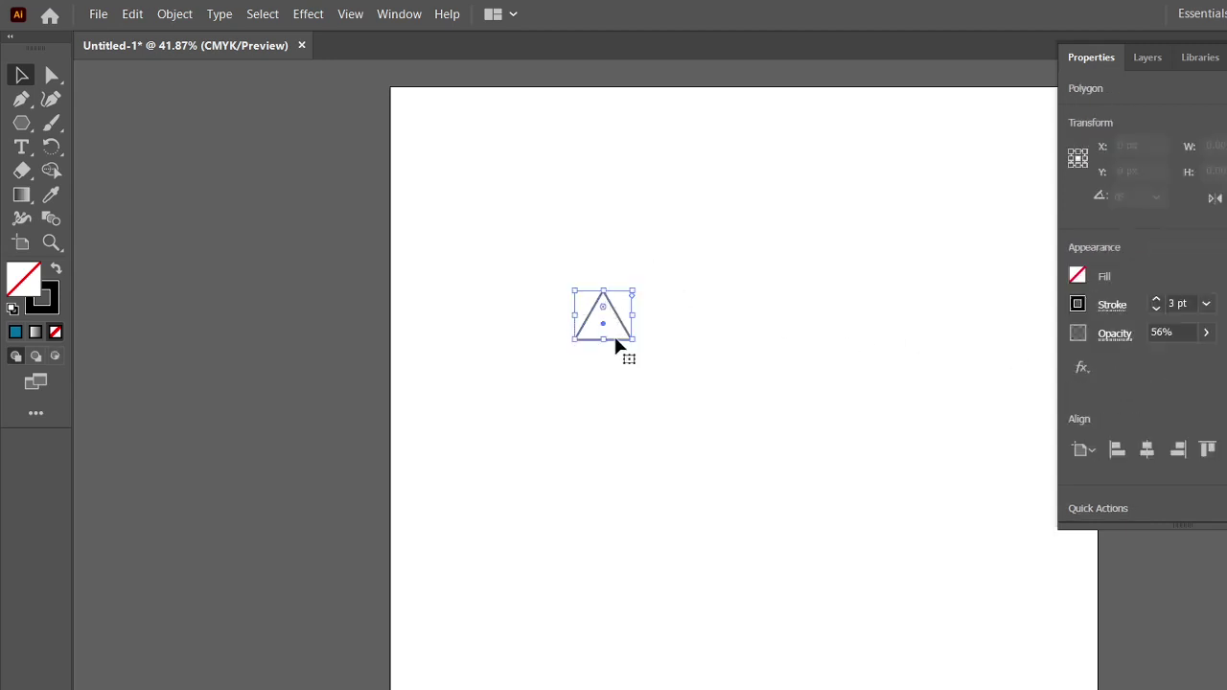
{"action": "left_click", "coordinate": [663, 337]}
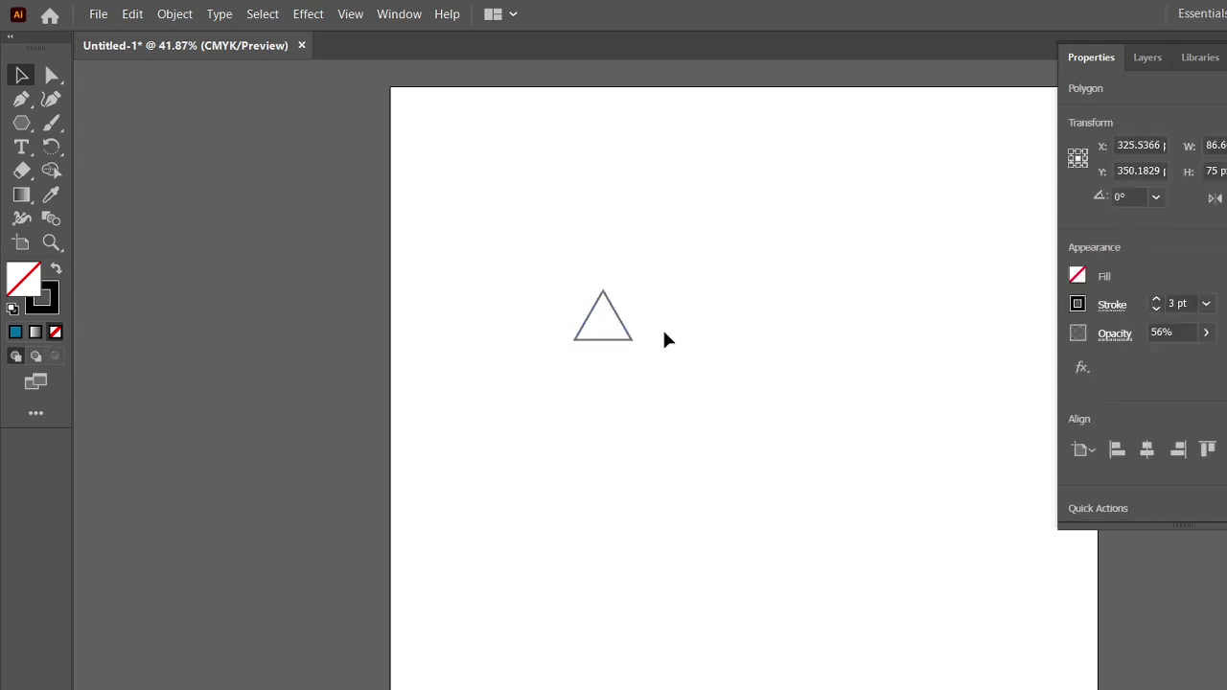
Draw a larger, rotated triangle about 470 x 430 px over the artboard's upper-left corner.
{"action": "left_click", "coordinate": [21, 122]}
{"action": "left_click_drag", "start_coordinate": [471, 252], "coordinate": [633, 353]}
{"action": "left_click", "coordinate": [21, 75]}
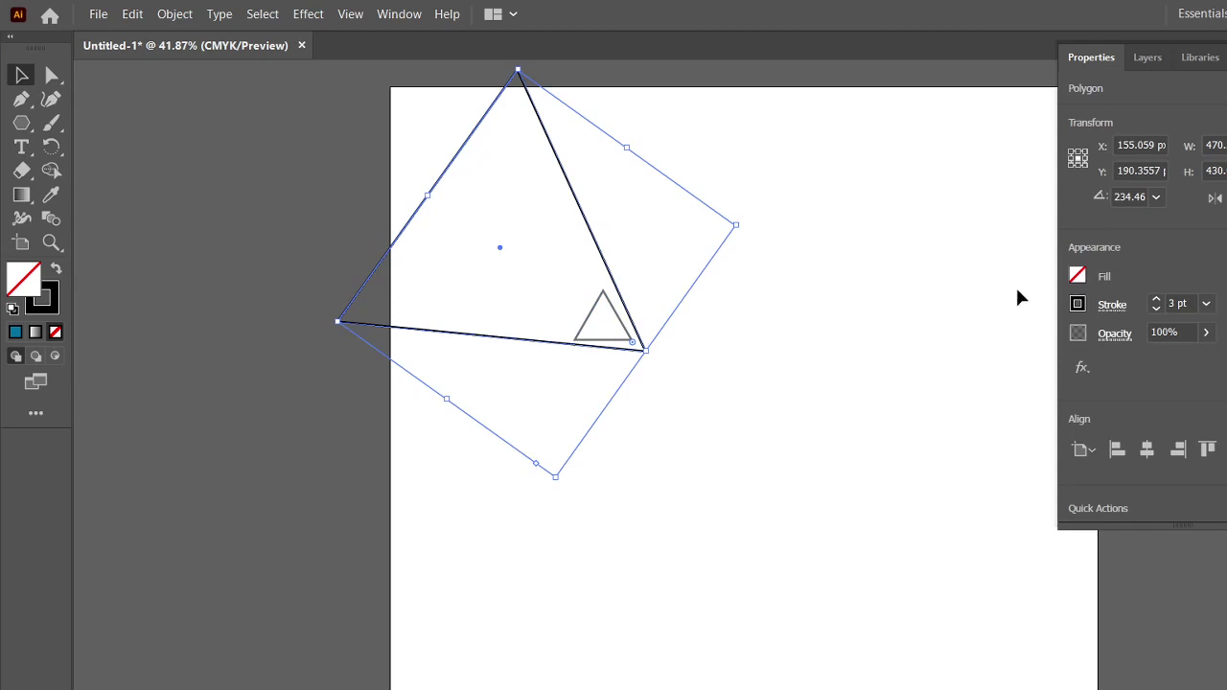
Fill the large triangle with the previously used blue and move it toward the middle of the artboard, clear of the small triangle.
{"action": "left_click", "coordinate": [1074, 277]}
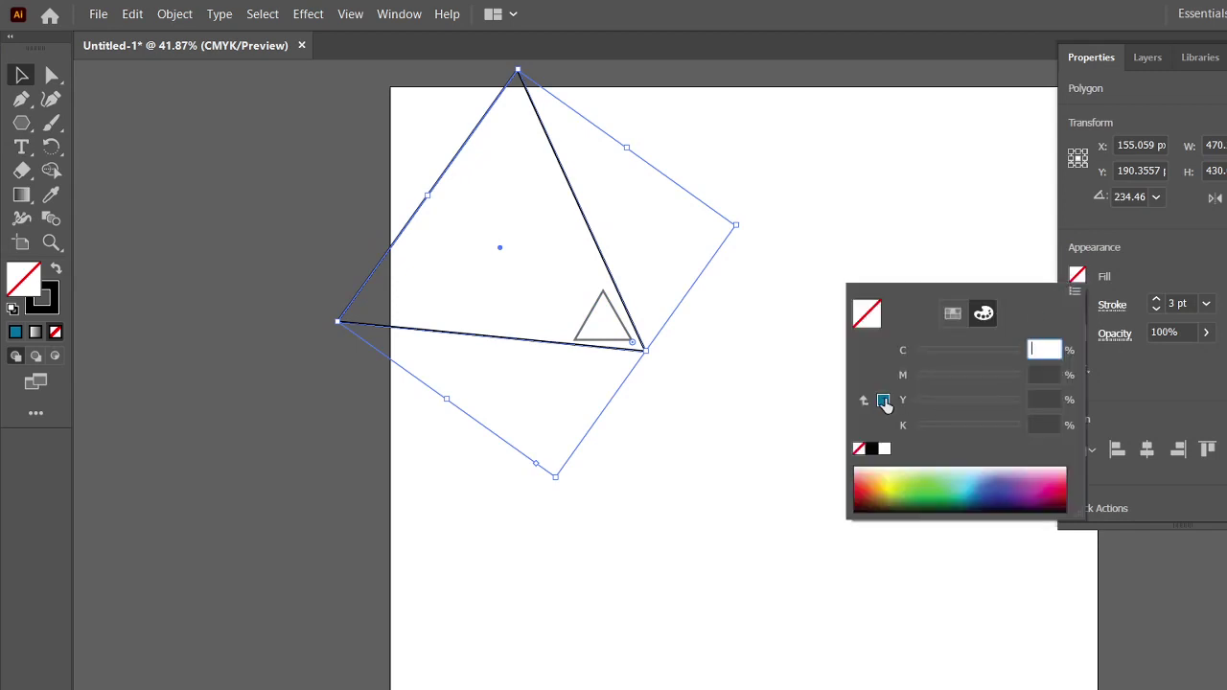
{"action": "left_click", "coordinate": [883, 402]}
{"action": "left_click", "coordinate": [21, 76]}
{"action": "left_click", "coordinate": [810, 208]}
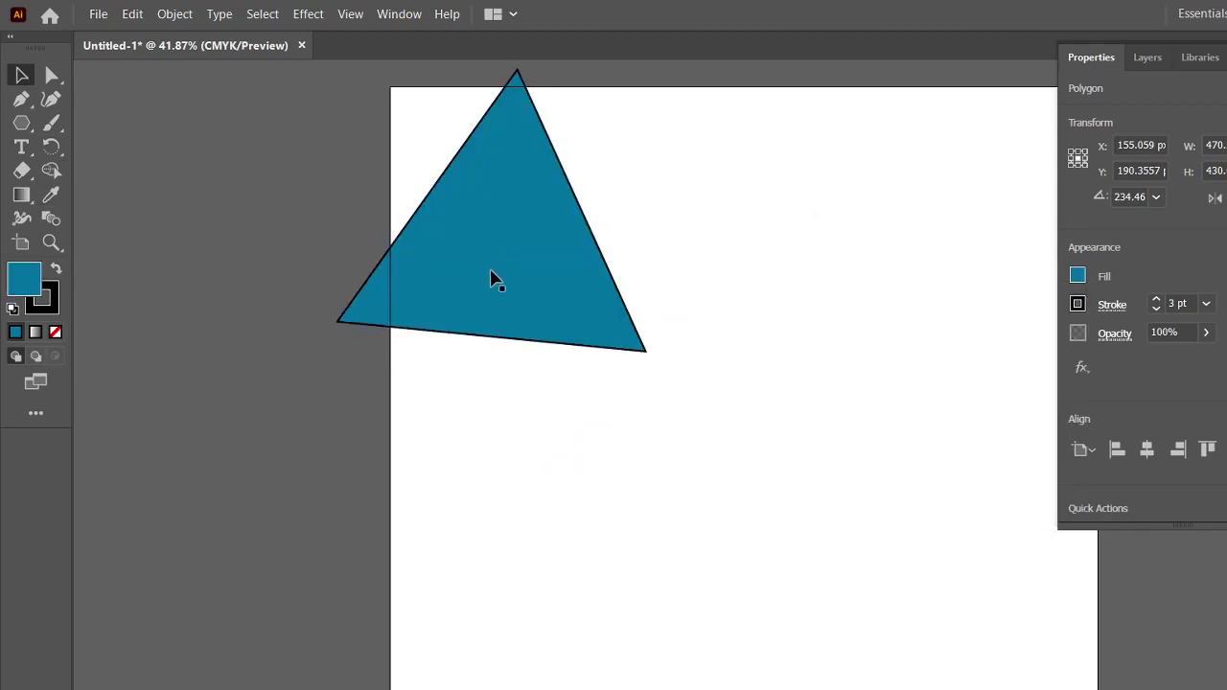
{"action": "left_click_drag", "start_coordinate": [541, 272], "coordinate": [772, 530]}
{"action": "left_click", "coordinate": [589, 319]}
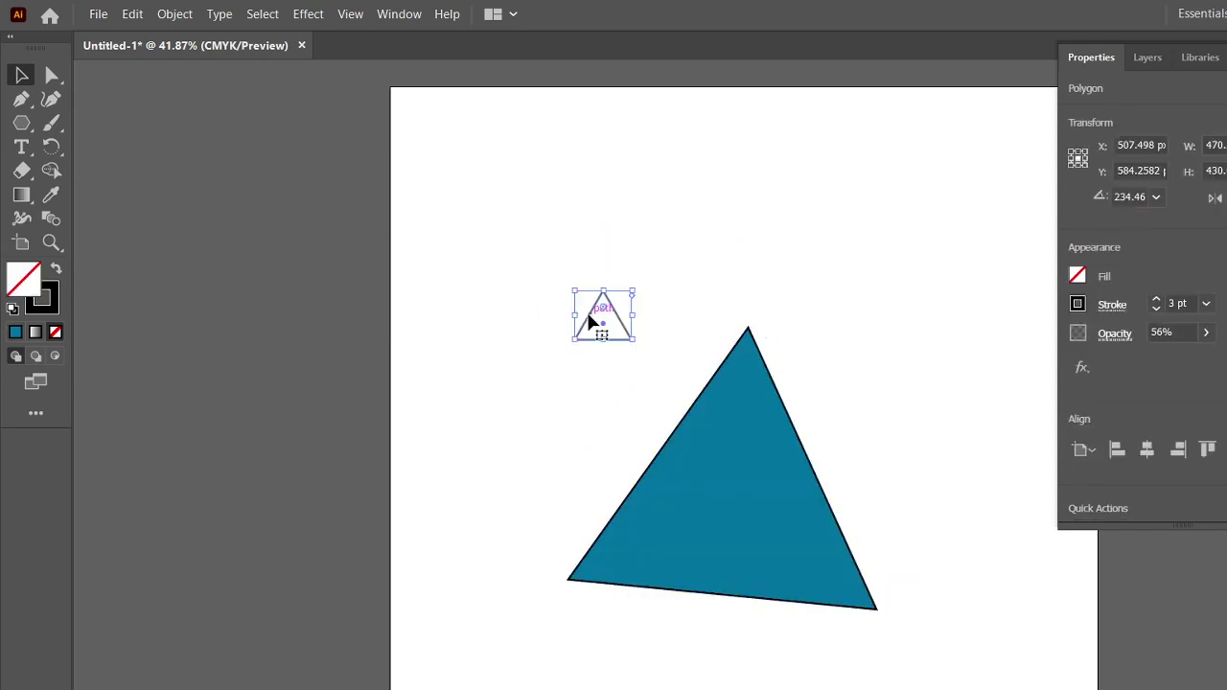
{"action": "right_click", "coordinate": [591, 317]}
{"action": "left_click", "coordinate": [687, 485]}
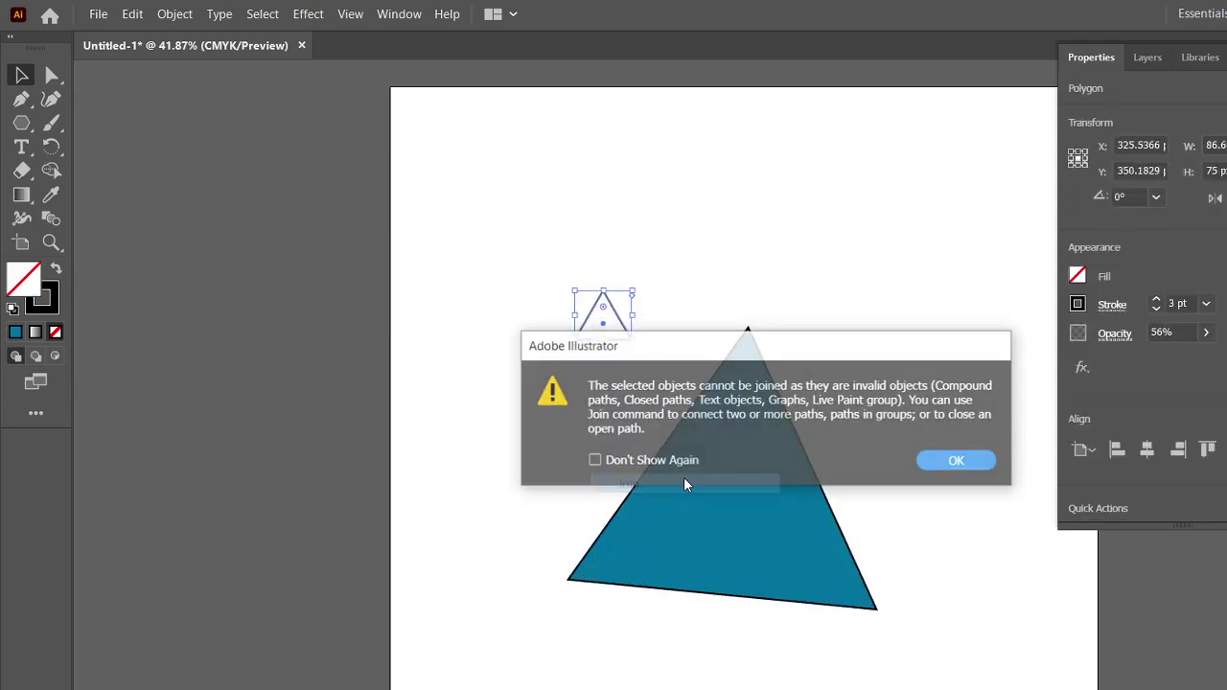
{"action": "left_click", "coordinate": [953, 460]}
Bring the small outlined triangle to the front of the stacking order.
{"action": "right_click", "coordinate": [629, 332]}
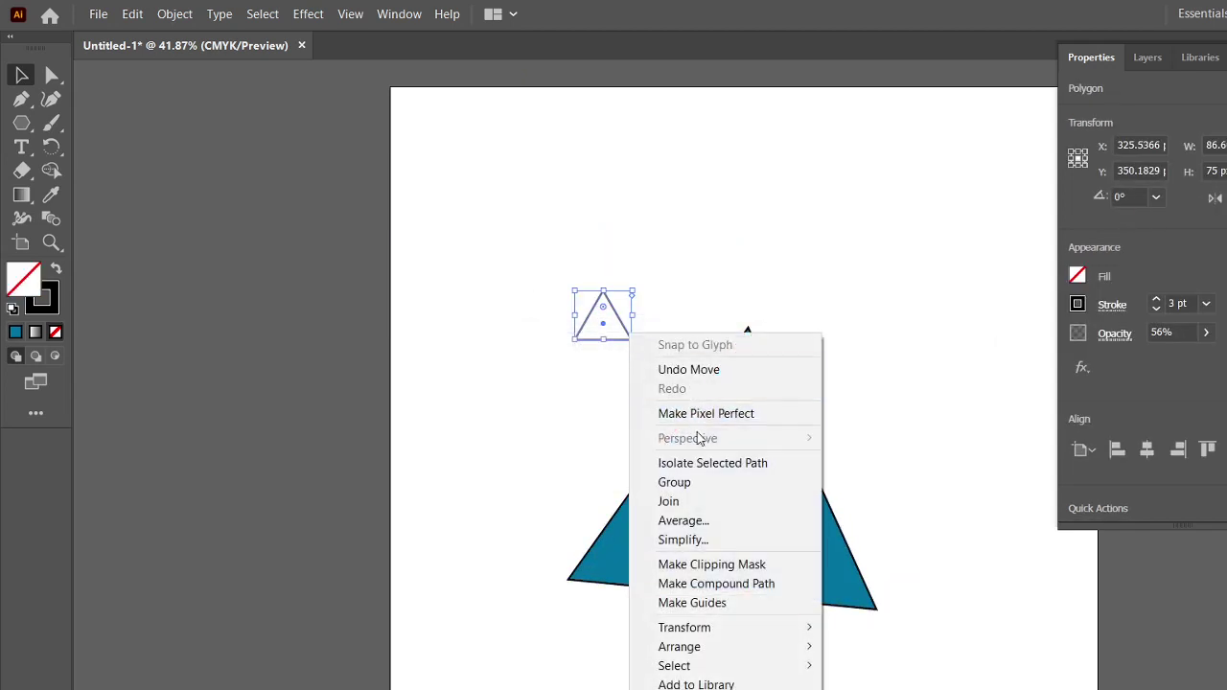
{"action": "mouse_move", "coordinate": [719, 650]}
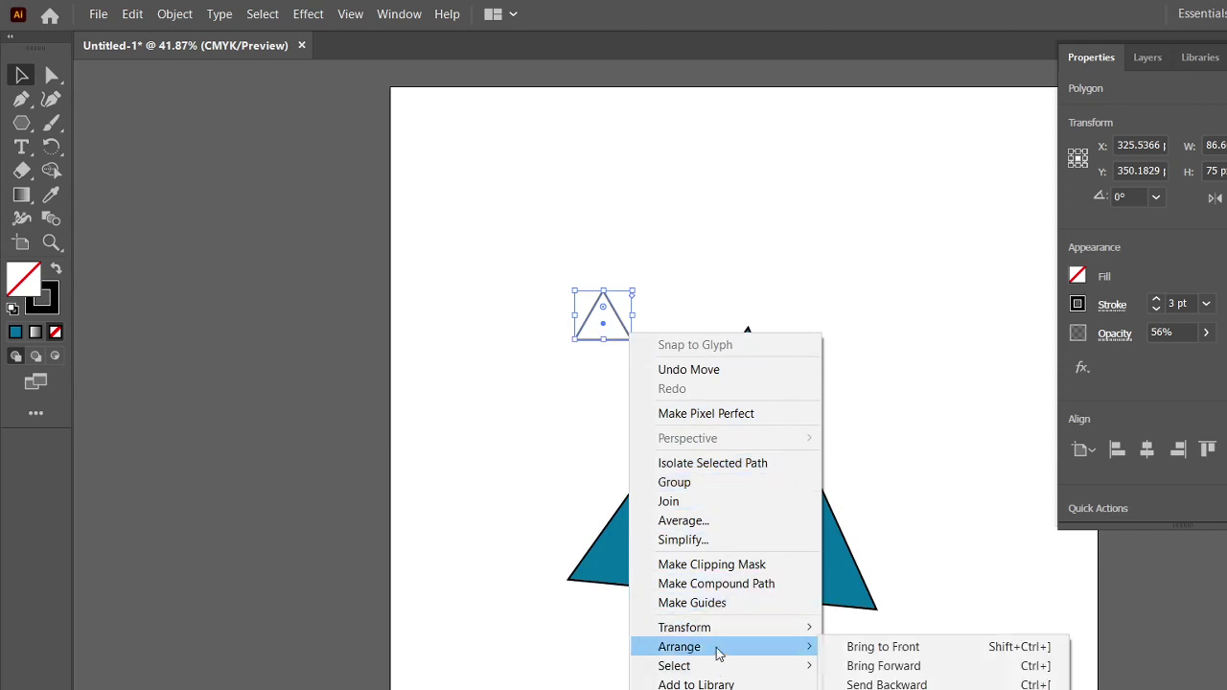
{"action": "left_click", "coordinate": [901, 657]}
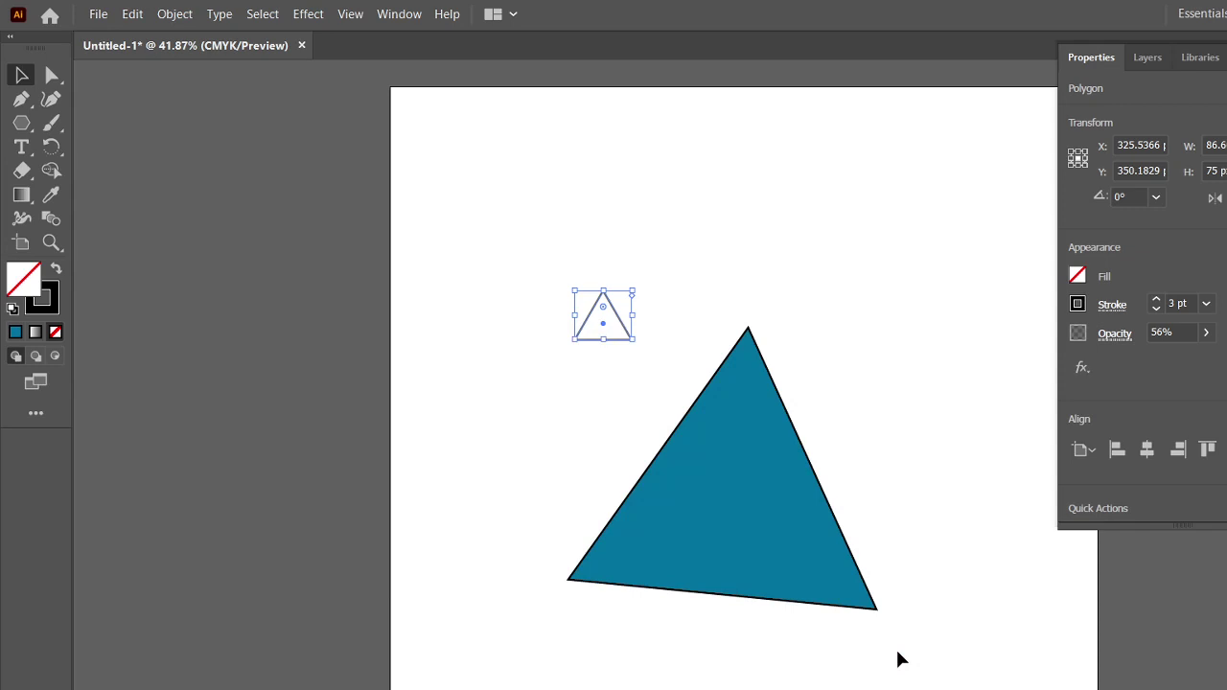
{"action": "left_click_drag", "start_coordinate": [603, 307], "coordinate": [815, 529]}
{"action": "left_click", "coordinate": [647, 351]}
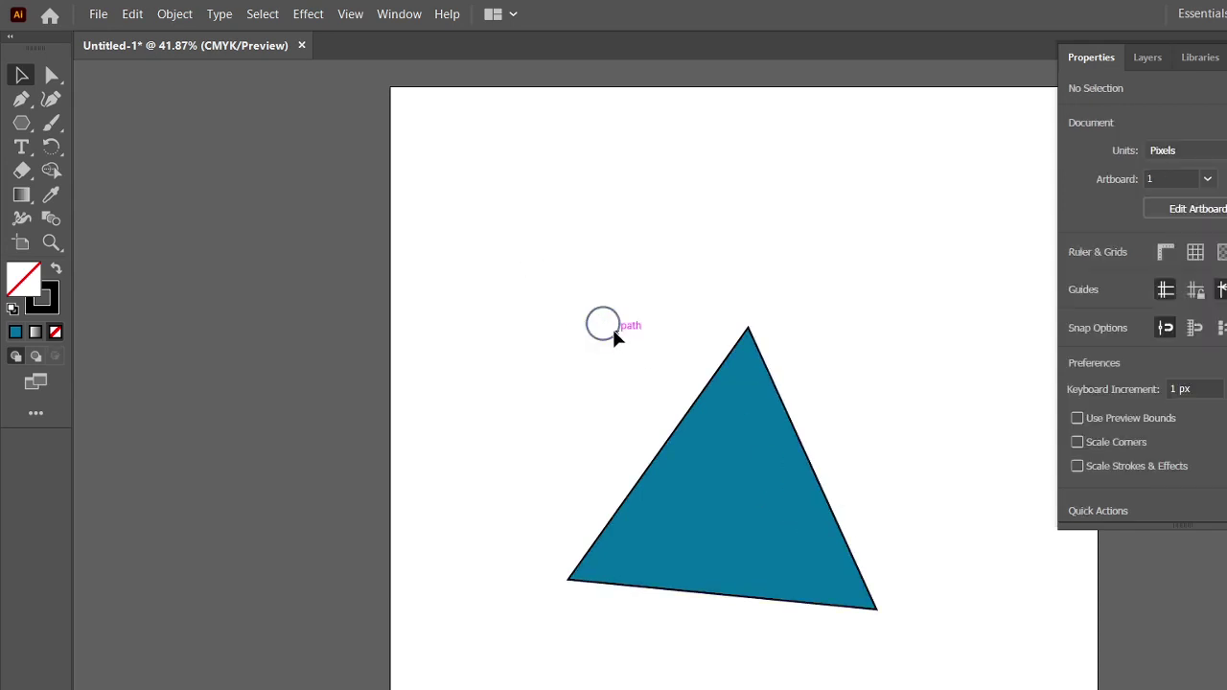
{"action": "left_click", "coordinate": [614, 329]}
{"action": "key", "text": "ctrl+z"}
Move the small outlined triangle onto the lower middle of the large blue triangle and deselect it.
{"action": "left_click", "coordinate": [650, 321]}
{"action": "left_click_drag", "start_coordinate": [625, 333], "coordinate": [760, 519]}
{"action": "left_click", "coordinate": [877, 425]}
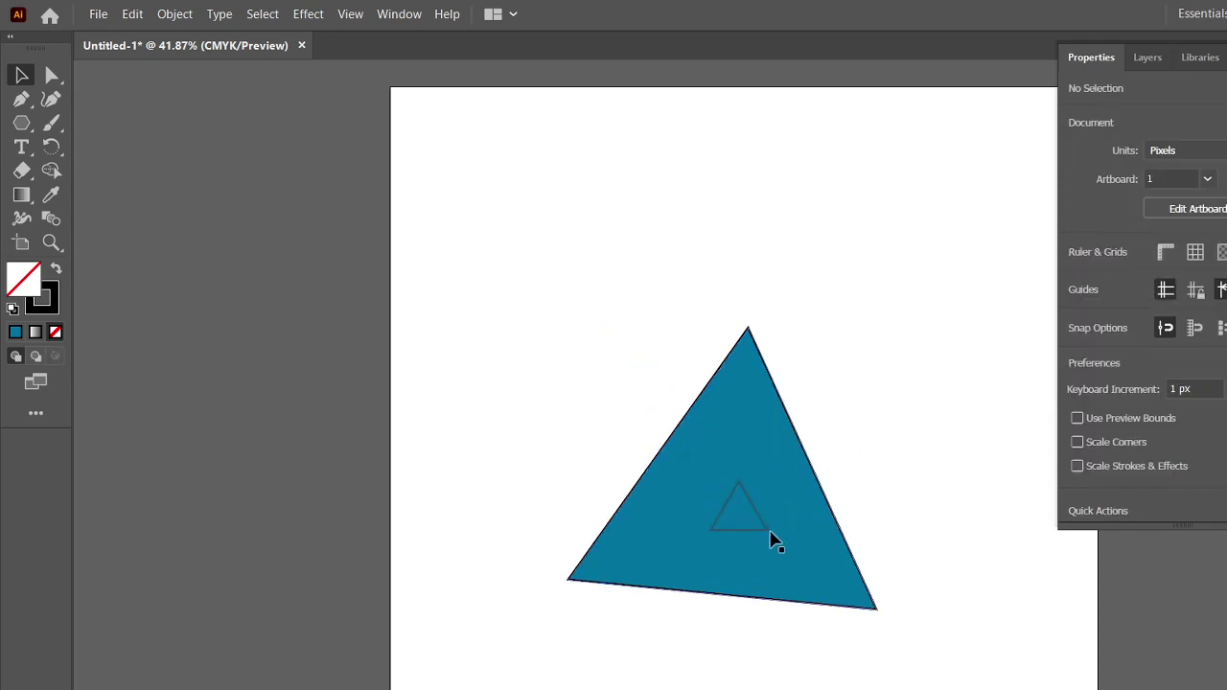
Raise the small triangle's opacity to 100% and deselect it.
{"action": "left_click", "coordinate": [767, 528]}
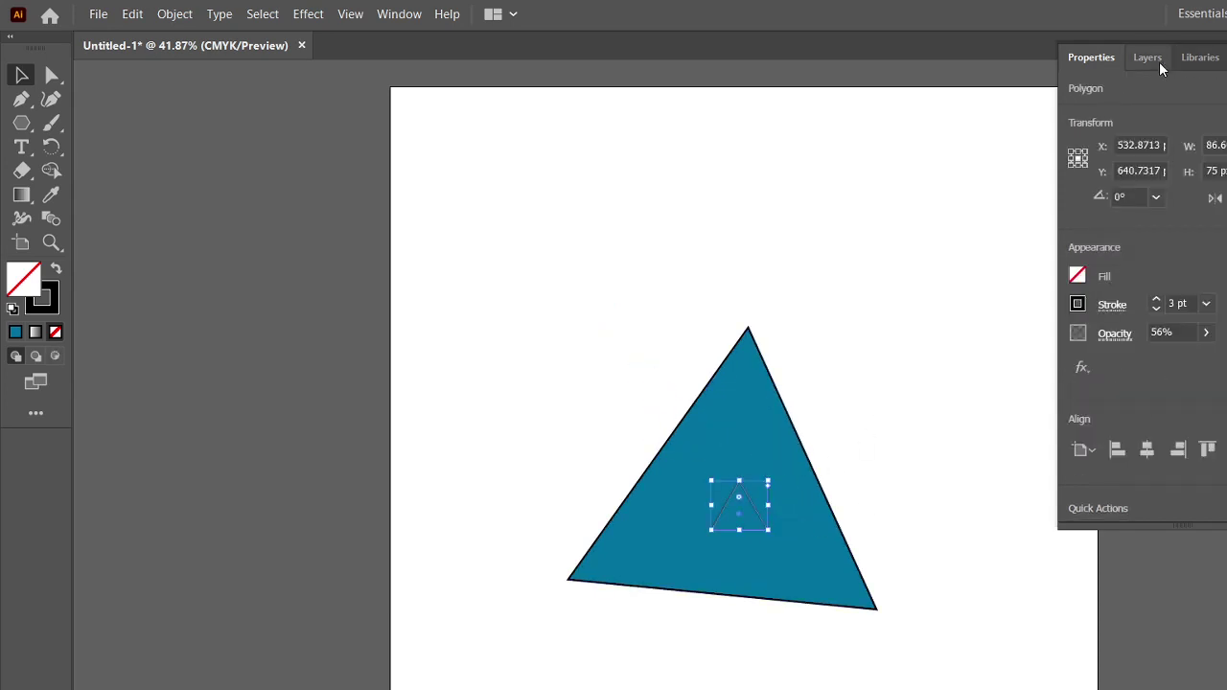
{"action": "left_click", "coordinate": [1206, 332]}
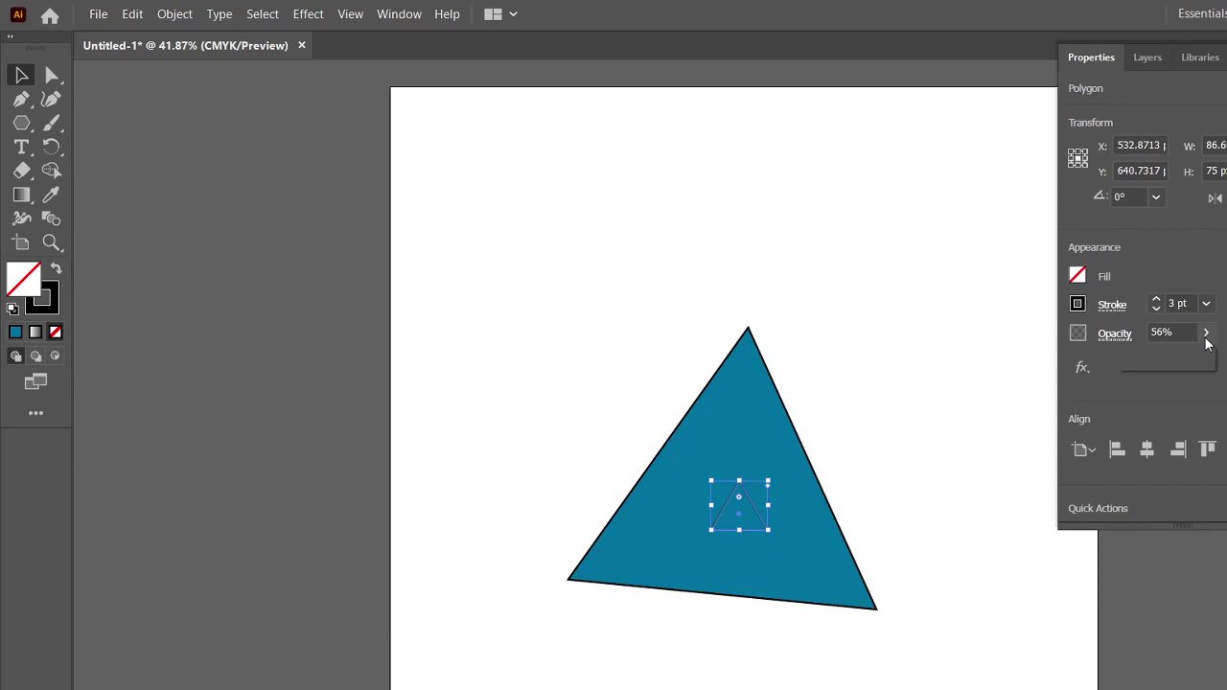
{"action": "left_click_drag", "start_coordinate": [1169, 357], "coordinate": [1201, 356]}
{"action": "left_click", "coordinate": [930, 273]}
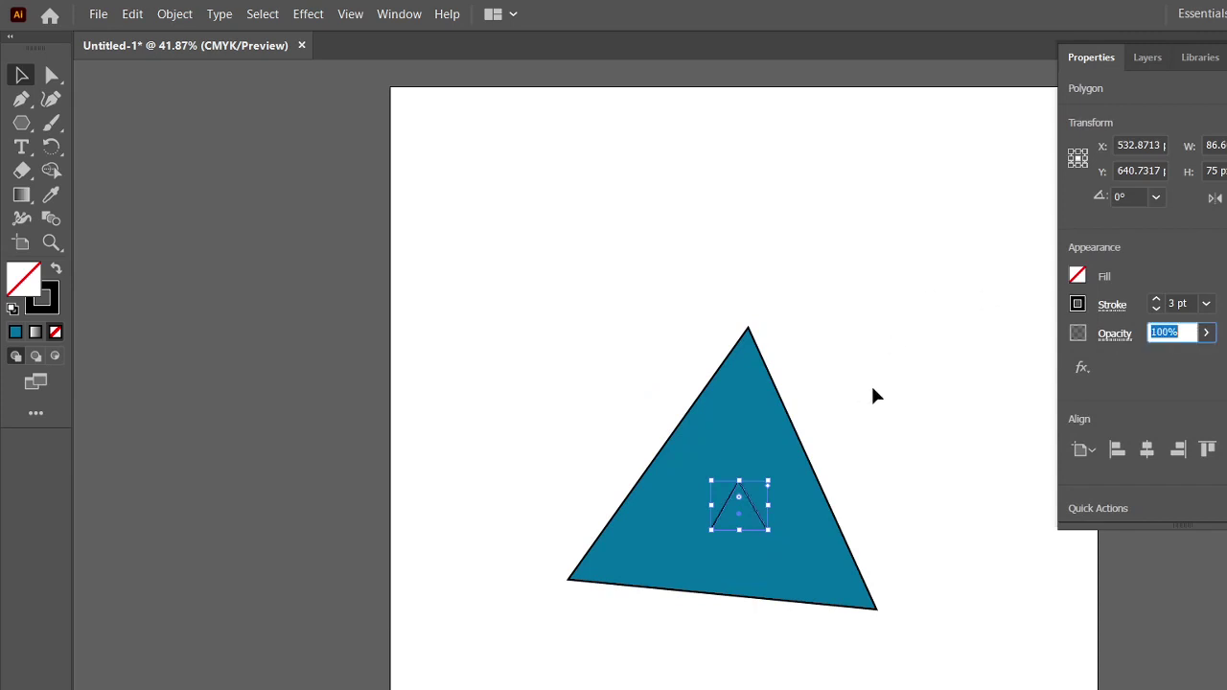
{"action": "left_click", "coordinate": [873, 387]}
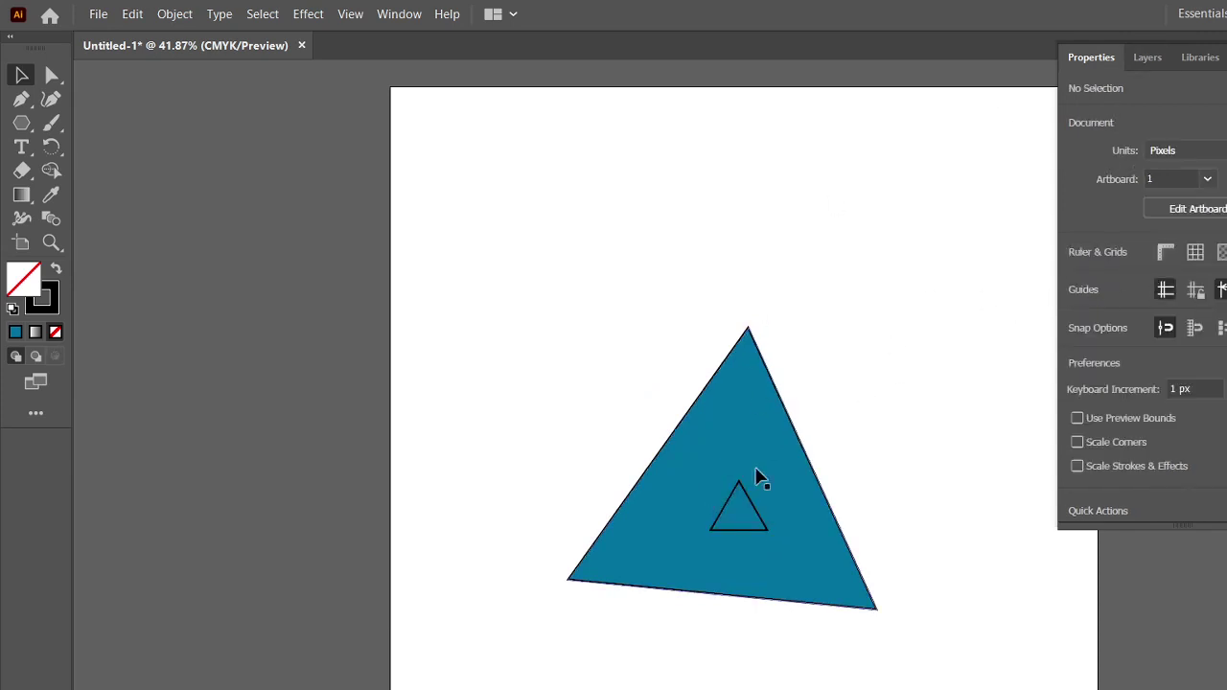
Fill the small triangle with black and deselect it.
{"action": "left_click", "coordinate": [767, 532]}
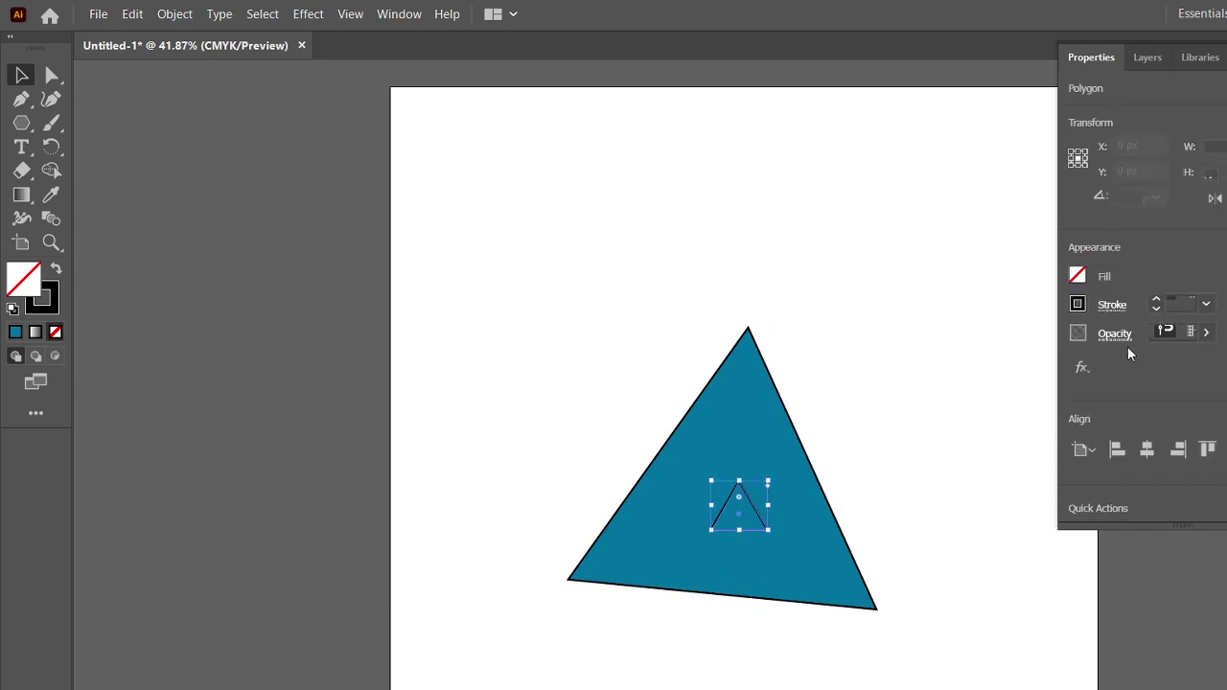
{"action": "left_click", "coordinate": [1075, 276]}
{"action": "left_click", "coordinate": [873, 450]}
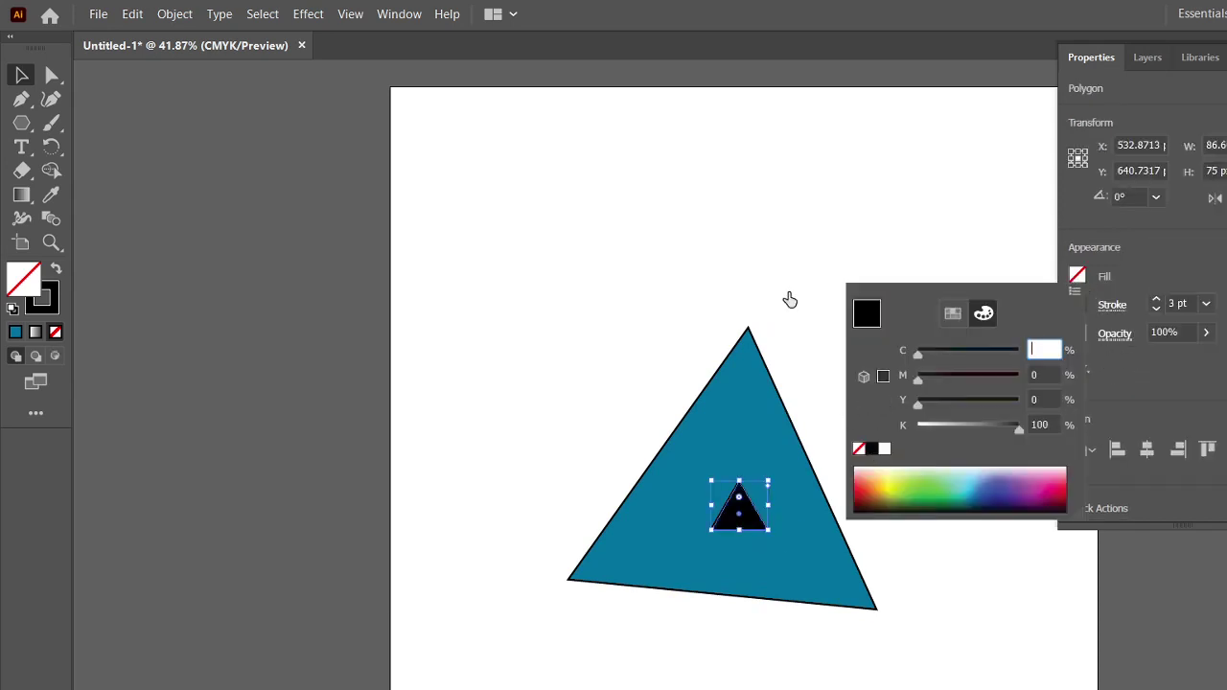
{"action": "left_click", "coordinate": [791, 274]}
{"action": "left_click", "coordinate": [668, 425]}
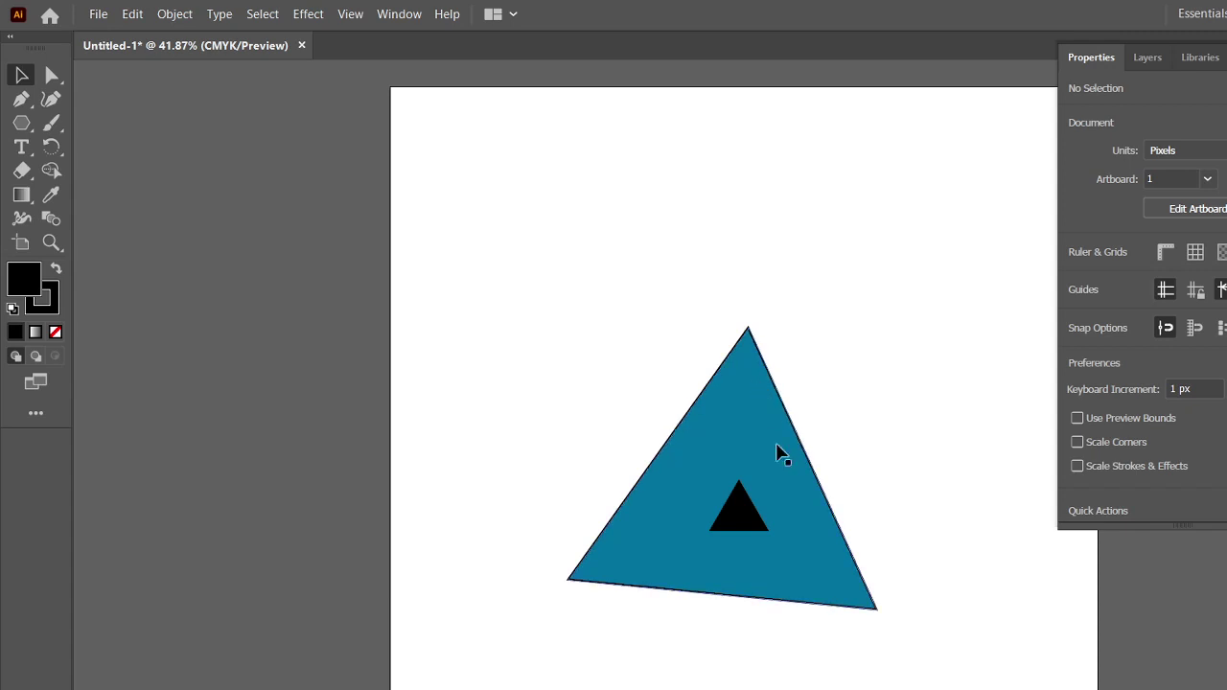
Reduce the small black triangle's opacity to make it semi-transparent over the blue one, and deselect it.
{"action": "left_click", "coordinate": [751, 518]}
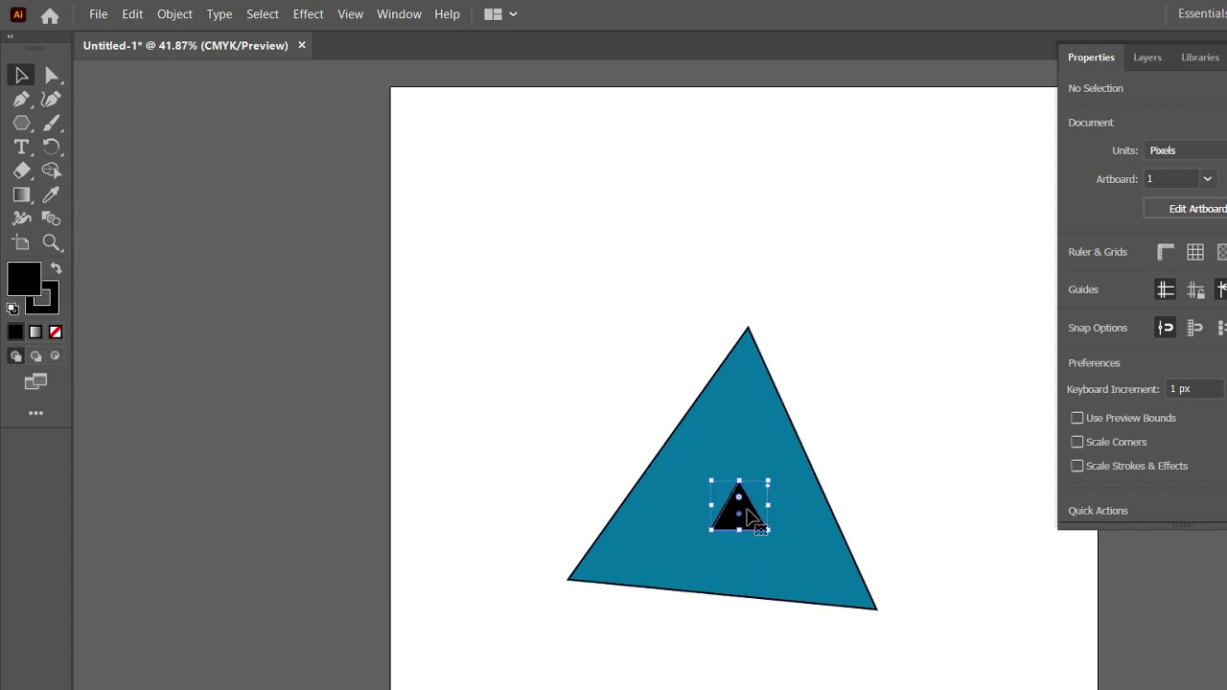
{"action": "left_click", "coordinate": [1208, 337]}
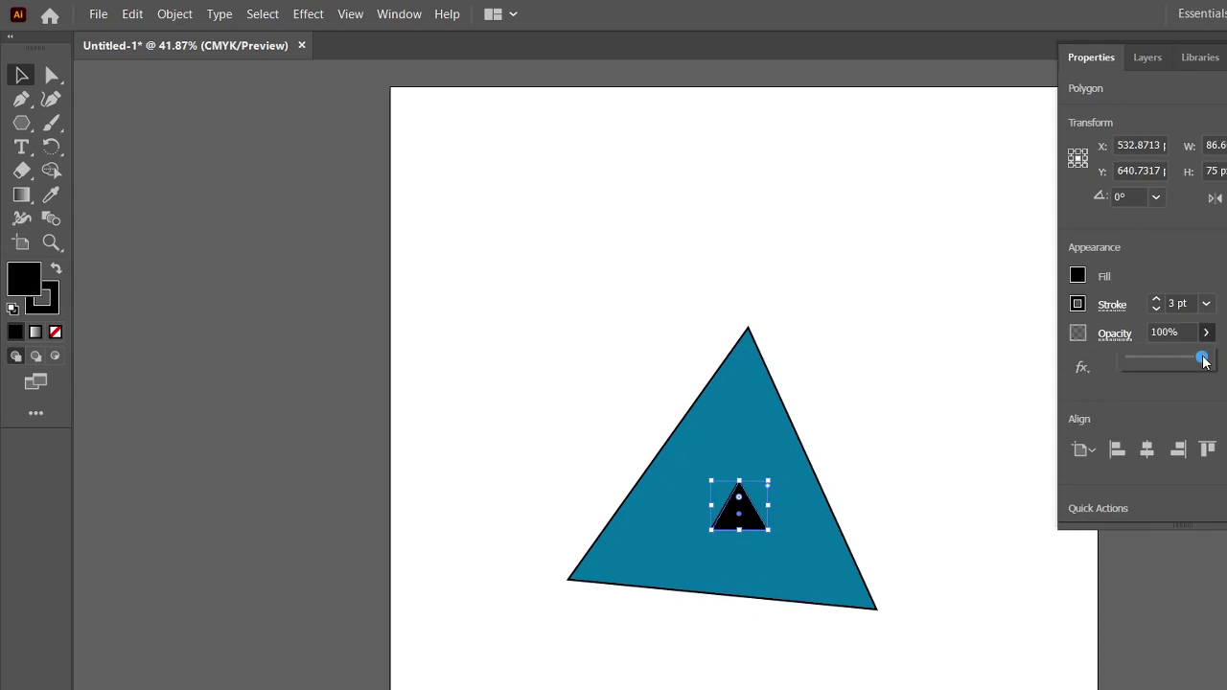
{"action": "left_click_drag", "start_coordinate": [1199, 358], "coordinate": [1163, 359]}
{"action": "left_click", "coordinate": [911, 475]}
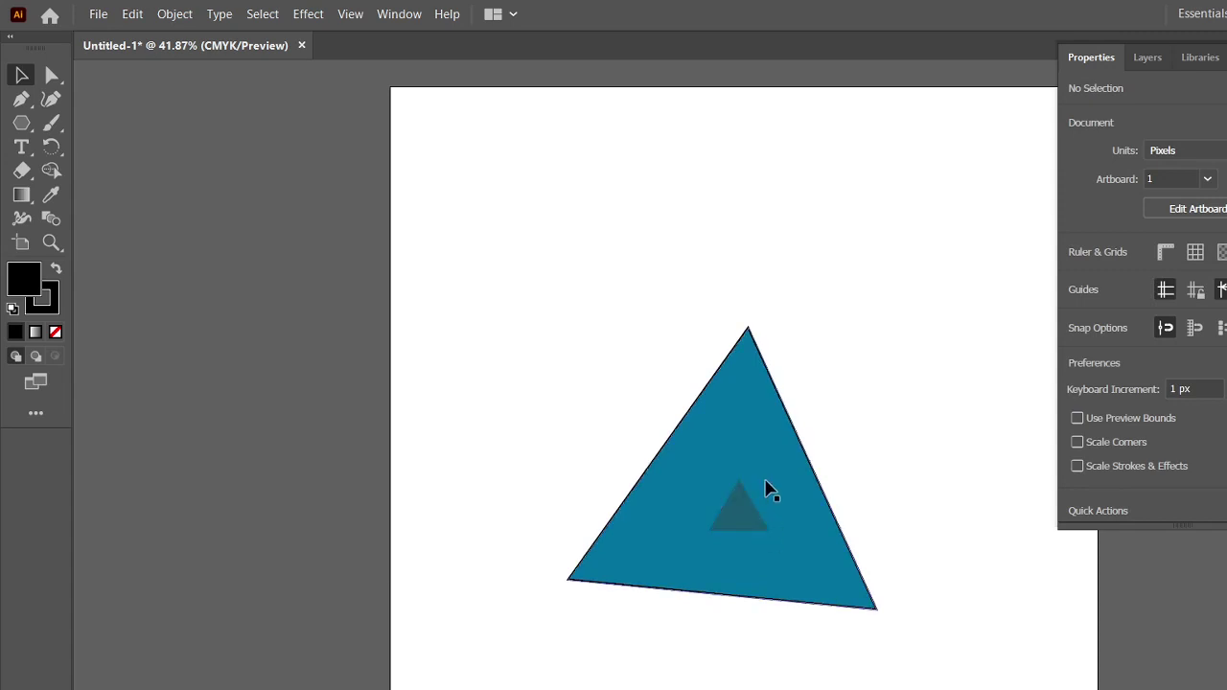
Shift the large triangle about 73 px left and 39 px up, and place the semi-transparent triangle across its right edge.
{"action": "left_click_drag", "start_coordinate": [765, 486], "coordinate": [717, 460]}
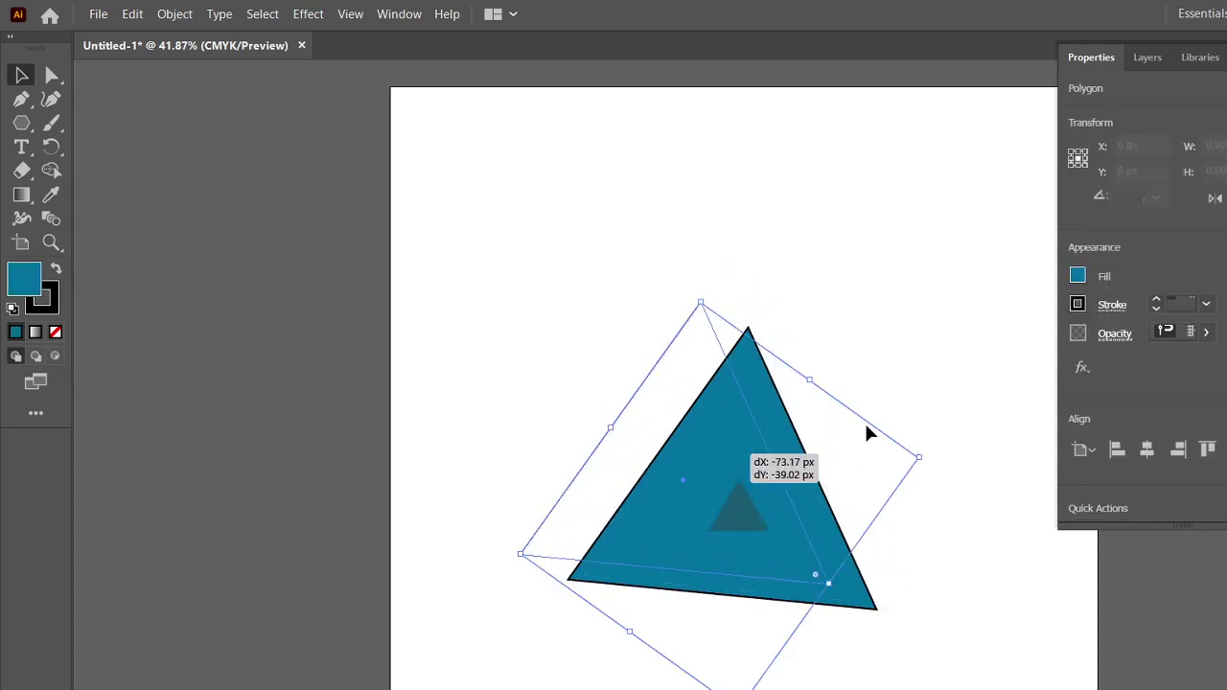
{"action": "left_click", "coordinate": [865, 431]}
{"action": "left_click_drag", "start_coordinate": [747, 518], "coordinate": [782, 422]}
{"action": "left_click", "coordinate": [831, 394]}
{"action": "left_click", "coordinate": [755, 429]}
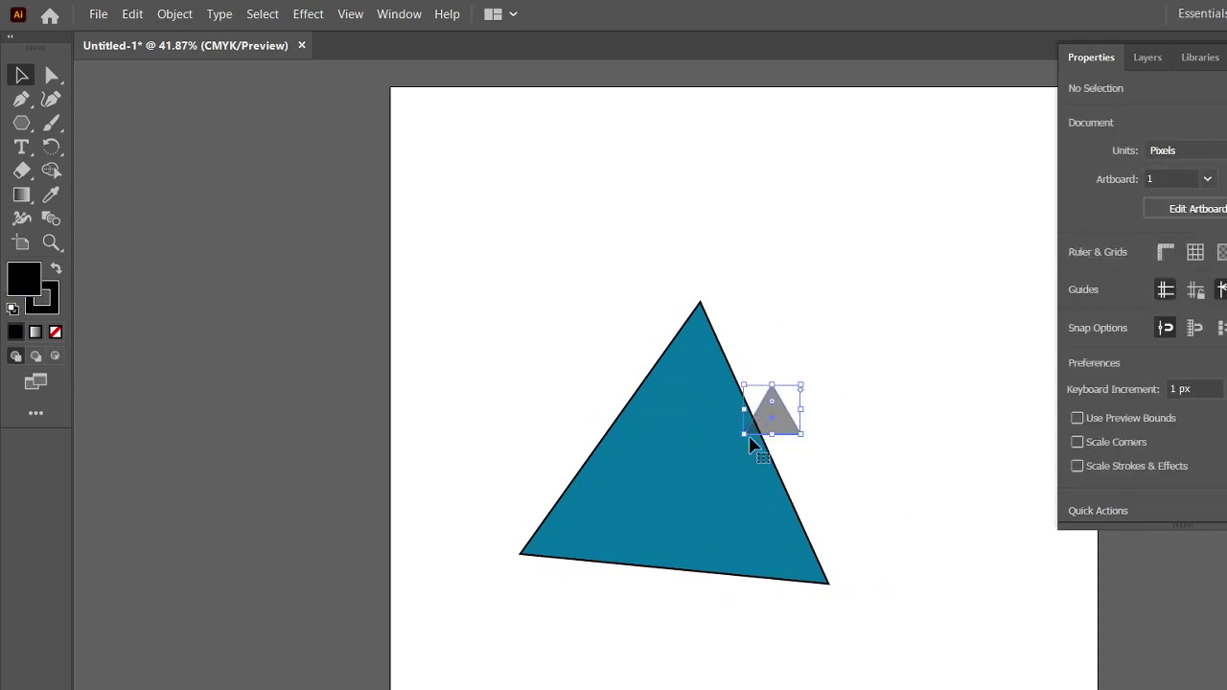
{"action": "left_click", "coordinate": [849, 412]}
{"action": "left_click_drag", "start_coordinate": [789, 414], "coordinate": [795, 440]}
{"action": "left_click", "coordinate": [856, 425]}
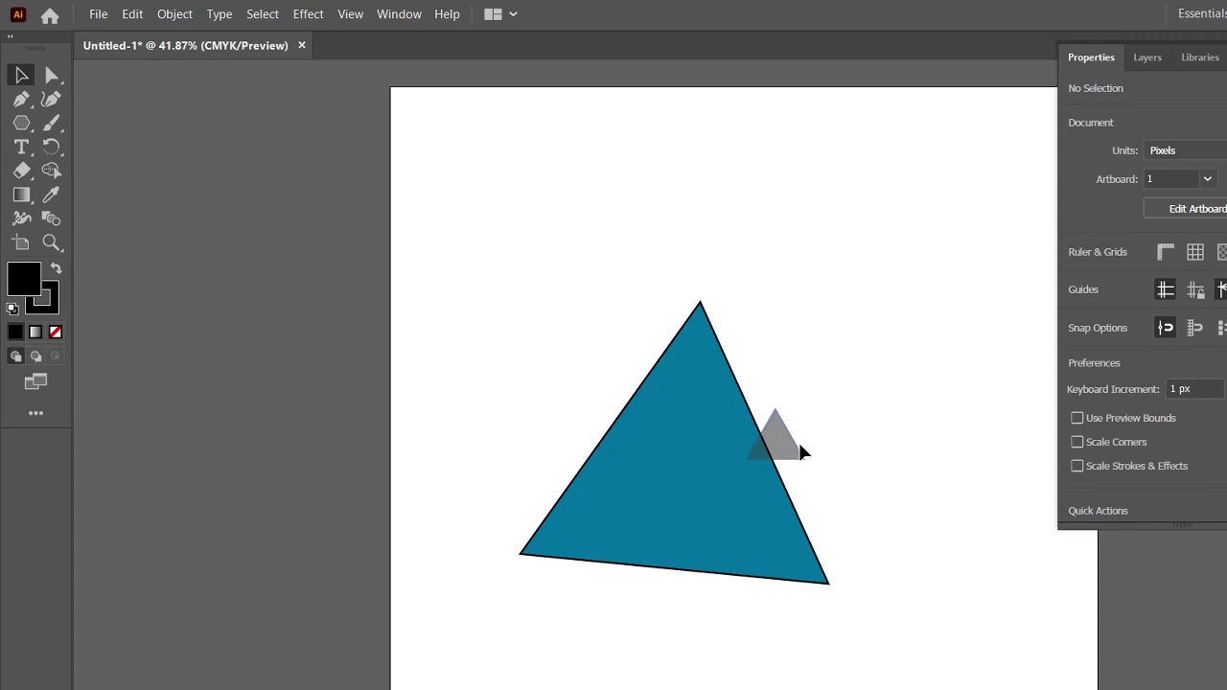
{"action": "left_click", "coordinate": [793, 445]}
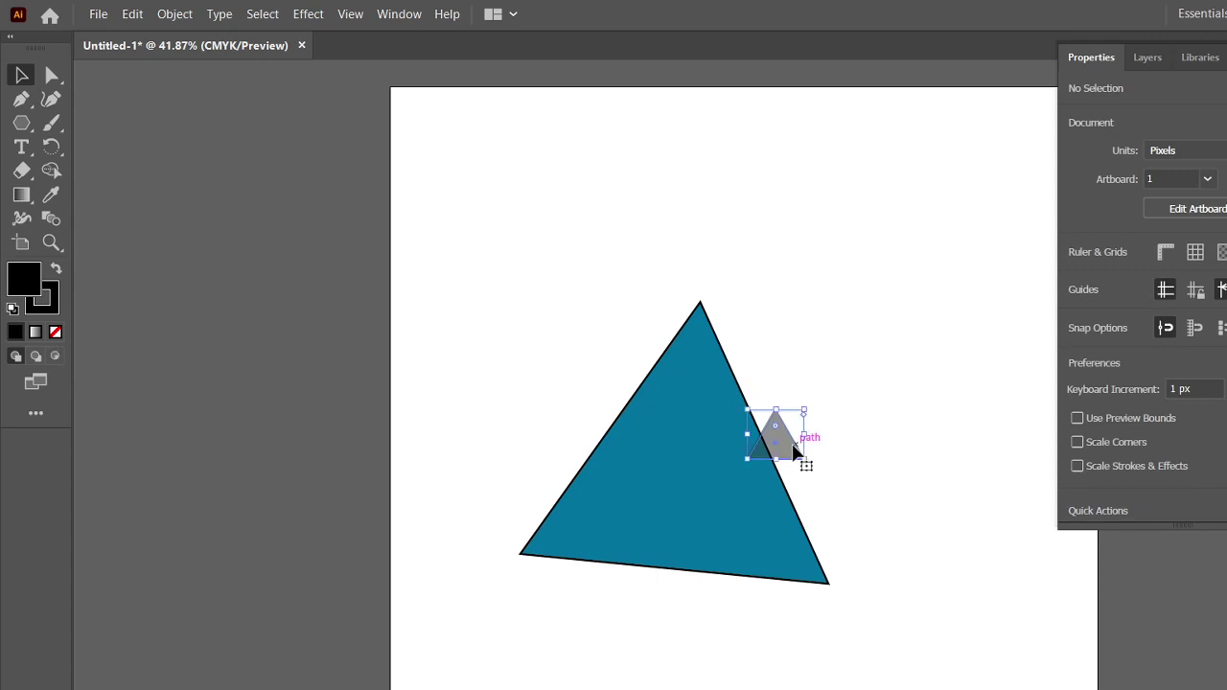
{"action": "left_click", "coordinate": [944, 363]}
Delete the large blue triangle and the small semi-transparent triangle from the artboard.
{"action": "left_click", "coordinate": [676, 419]}
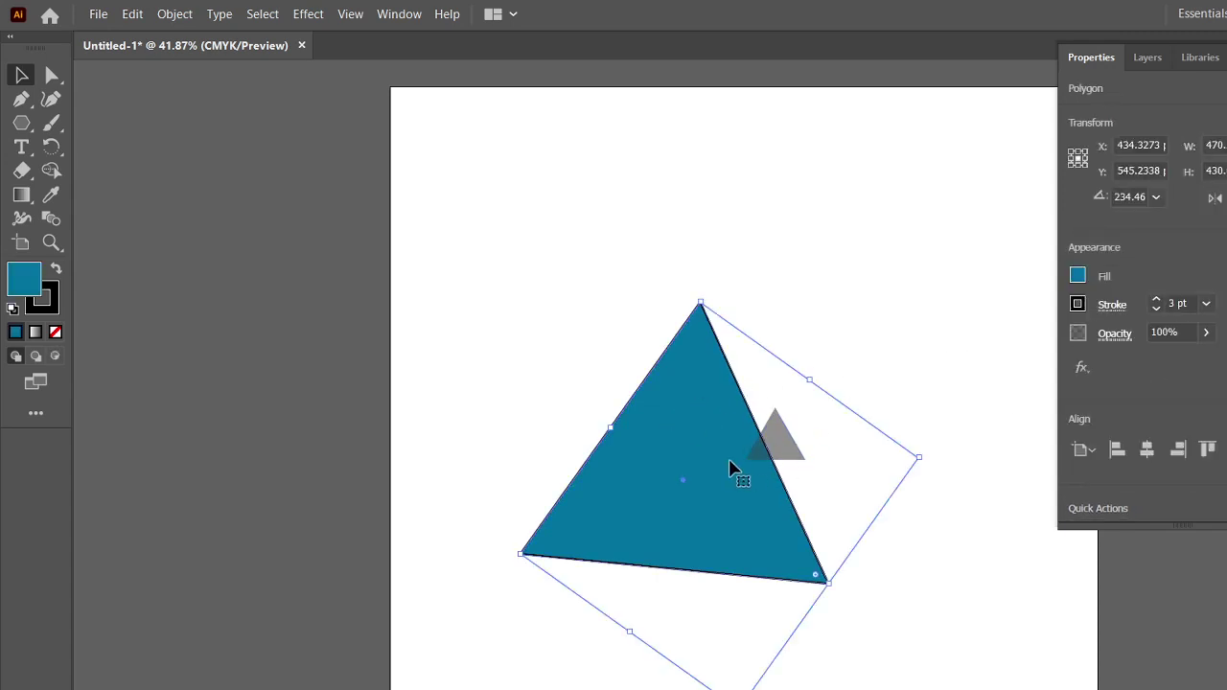
{"action": "left_click", "coordinate": [768, 318]}
{"action": "left_click", "coordinate": [709, 401]}
{"action": "key", "text": "Delete"}
{"action": "left_click", "coordinate": [786, 451]}
{"action": "key", "text": "Delete"}
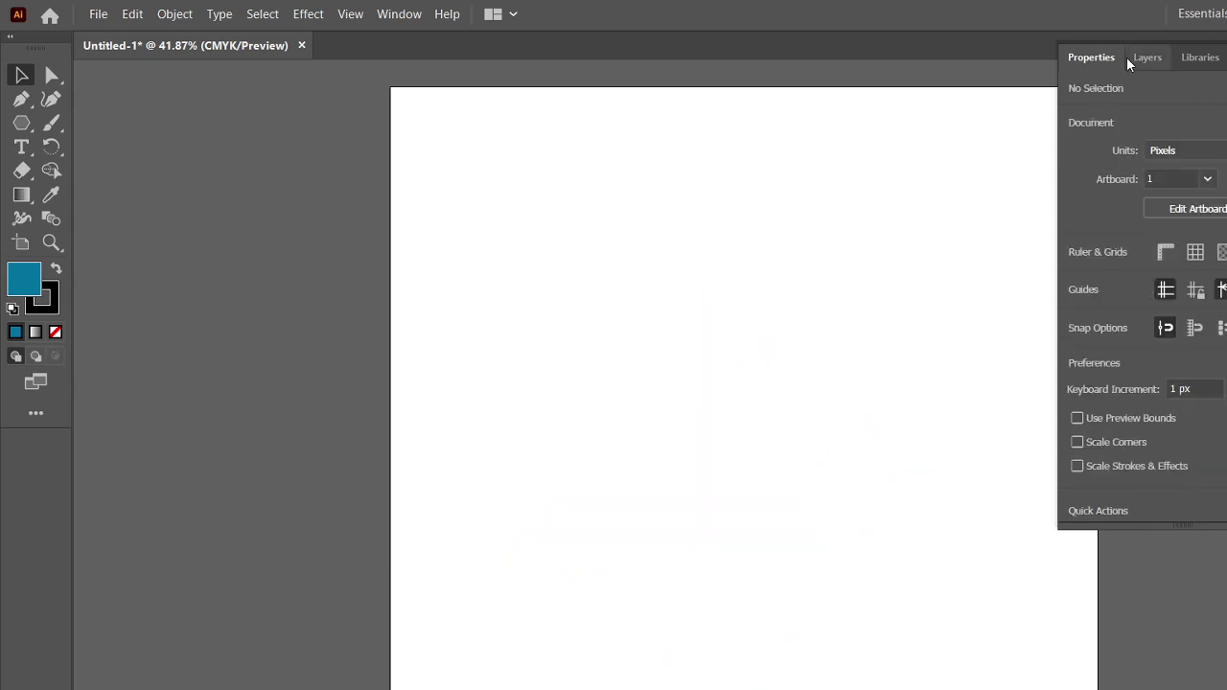
Hide the object properties and draw a blue rectangle with the Rectangle tool that covers the whole artboard.
{"action": "left_click", "coordinate": [1226, 45]}
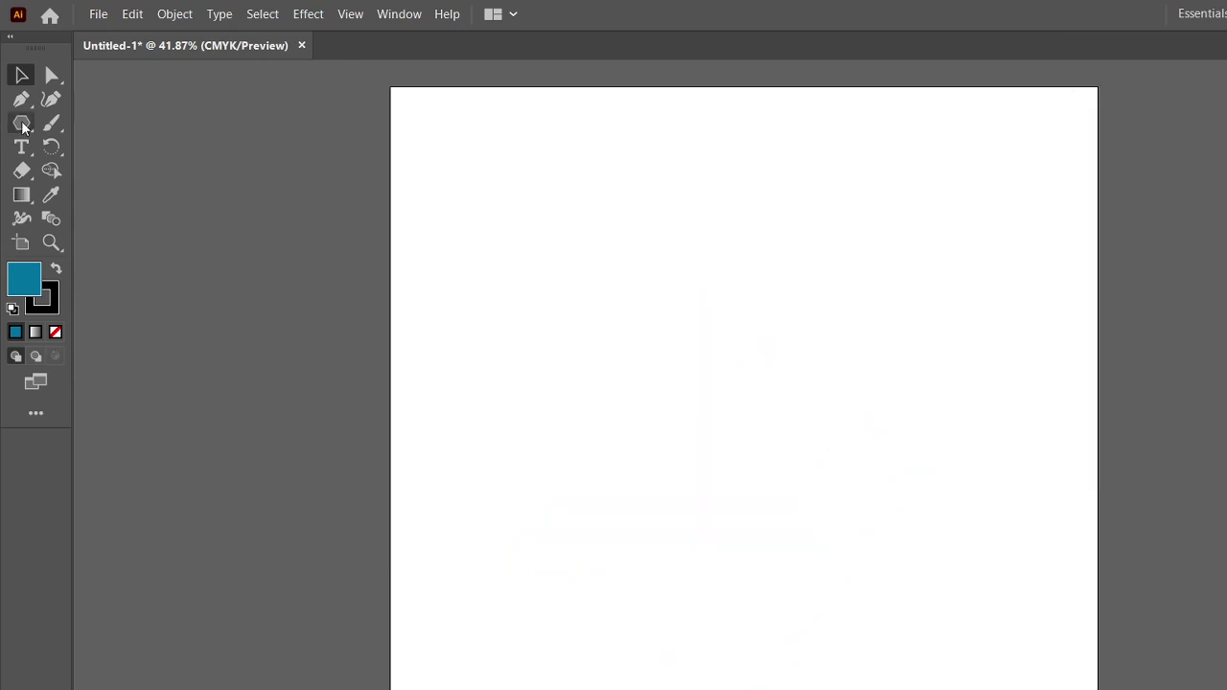
{"action": "left_click_drag", "start_coordinate": [21, 122], "coordinate": [86, 121]}
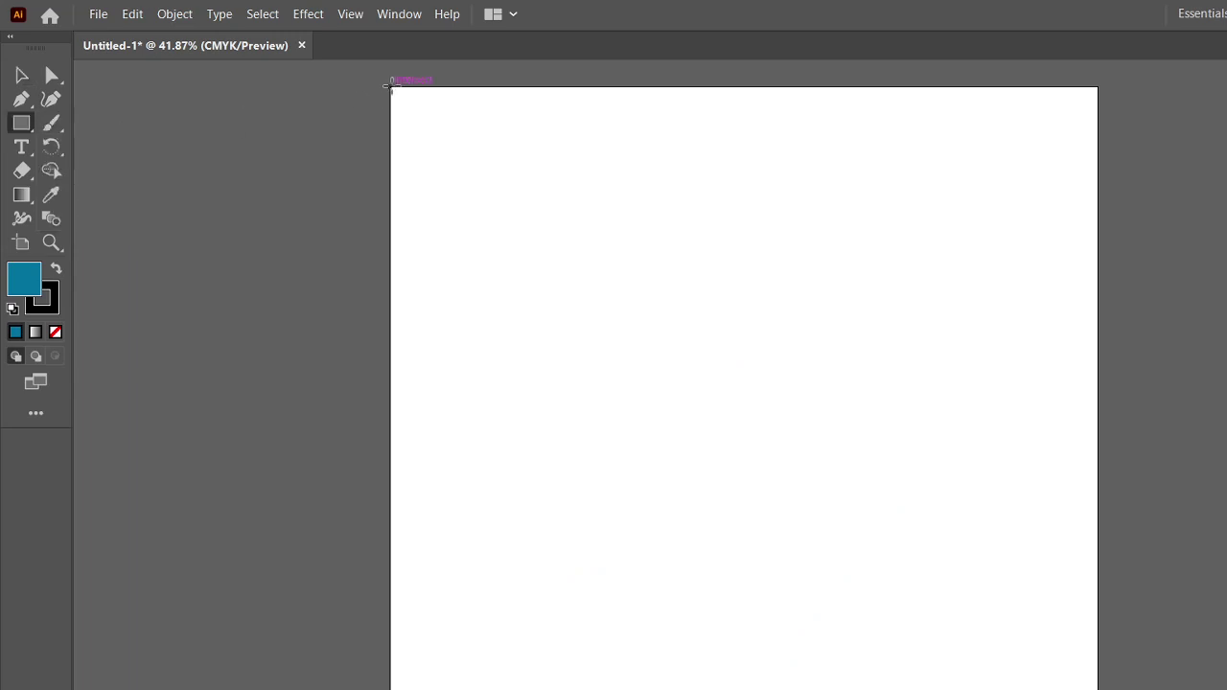
{"action": "left_click_drag", "start_coordinate": [393, 86], "coordinate": [1097, 689]}
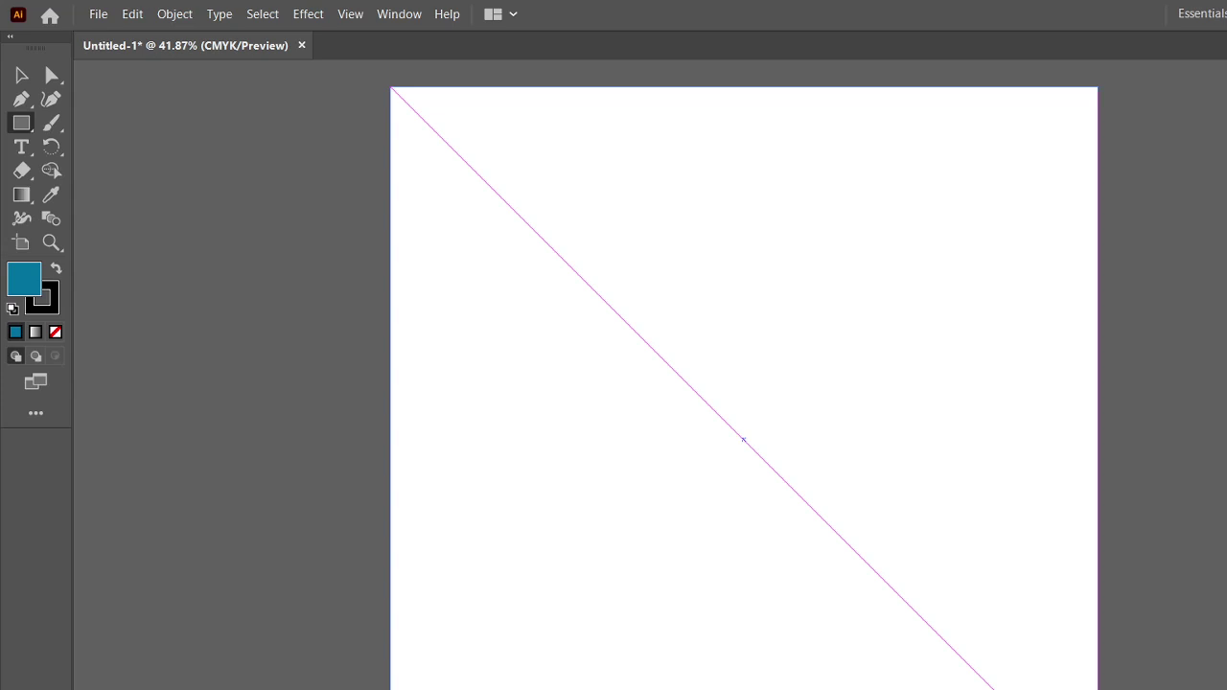
{"action": "left_click_drag", "start_coordinate": [1098, 689], "coordinate": [1098, 689]}
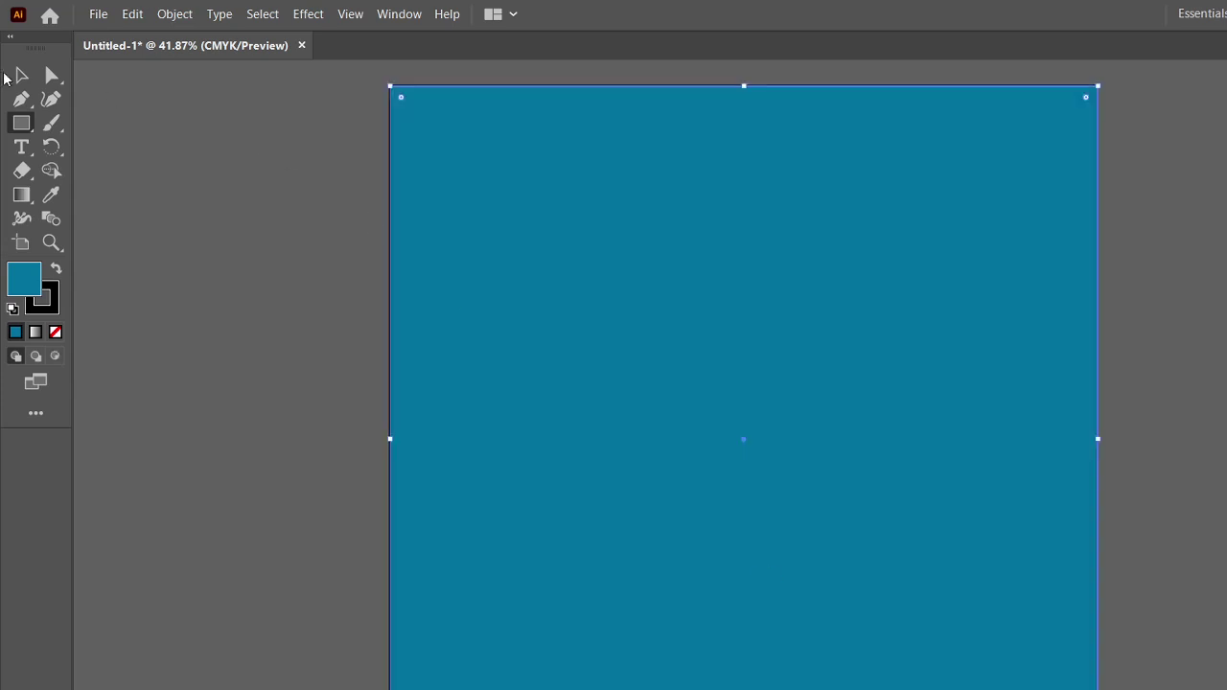
Remove the black stroke from the blue background rectangle and deselect it.
{"action": "key", "text": "v"}
{"action": "left_click", "coordinate": [247, 321]}
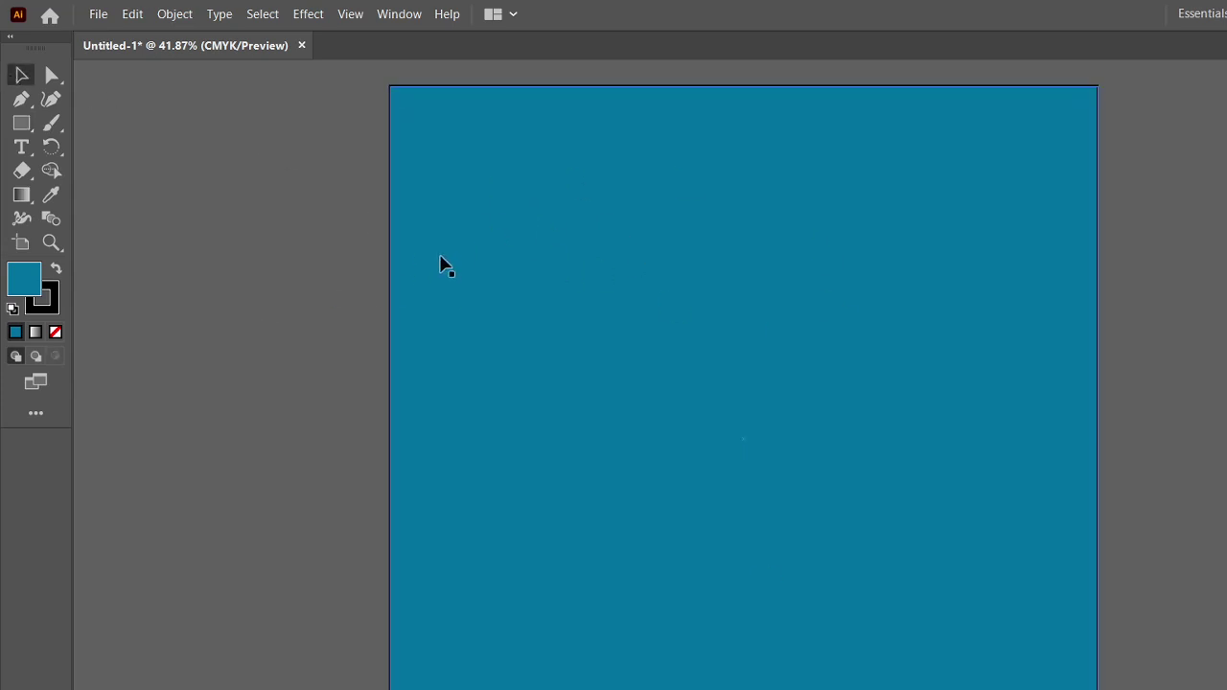
{"action": "left_click", "coordinate": [443, 264]}
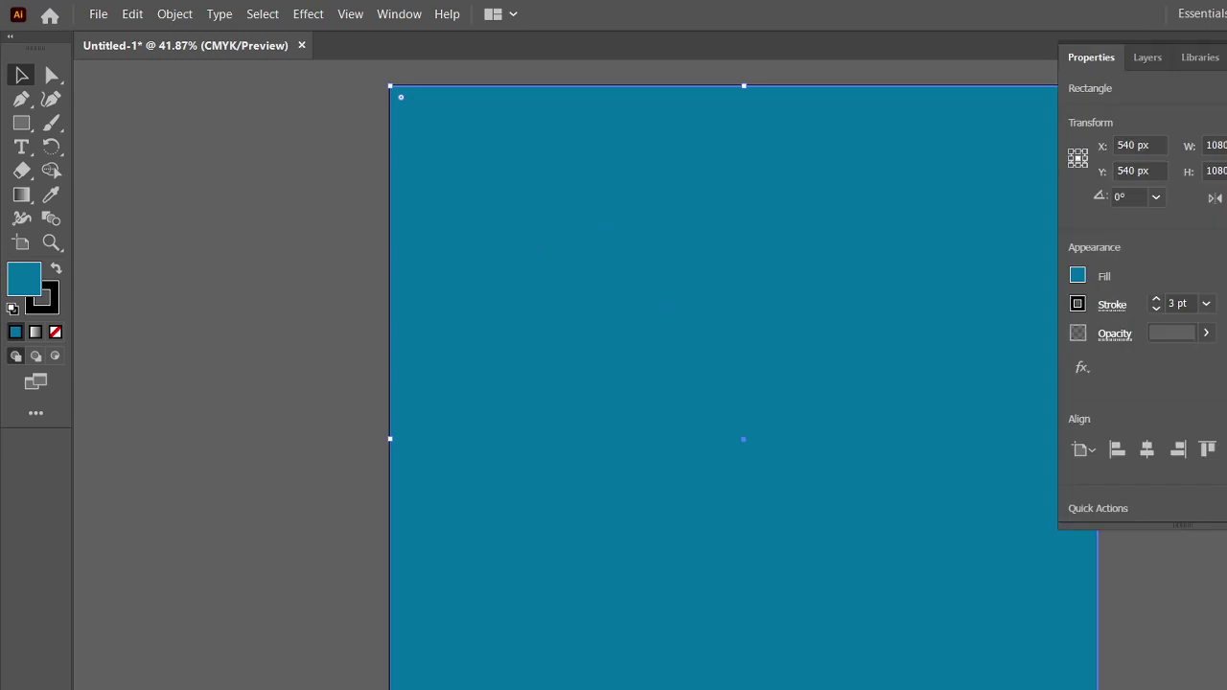
{"action": "left_click", "coordinate": [211, 444]}
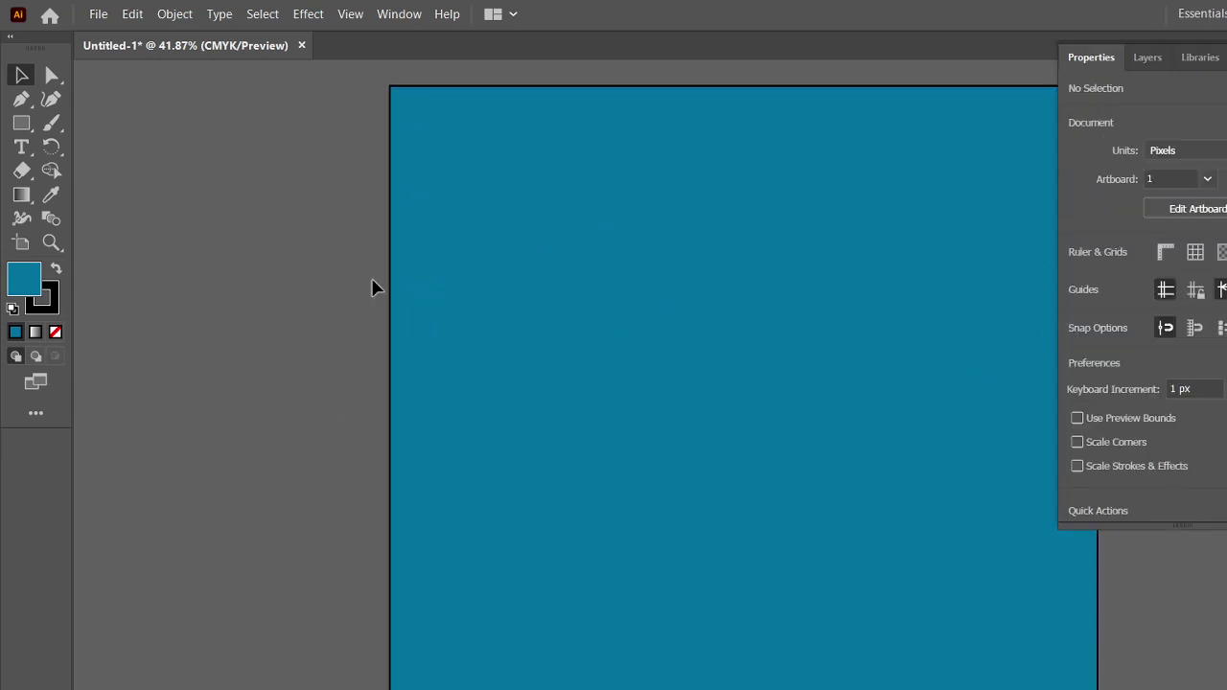
{"action": "left_click", "coordinate": [500, 268]}
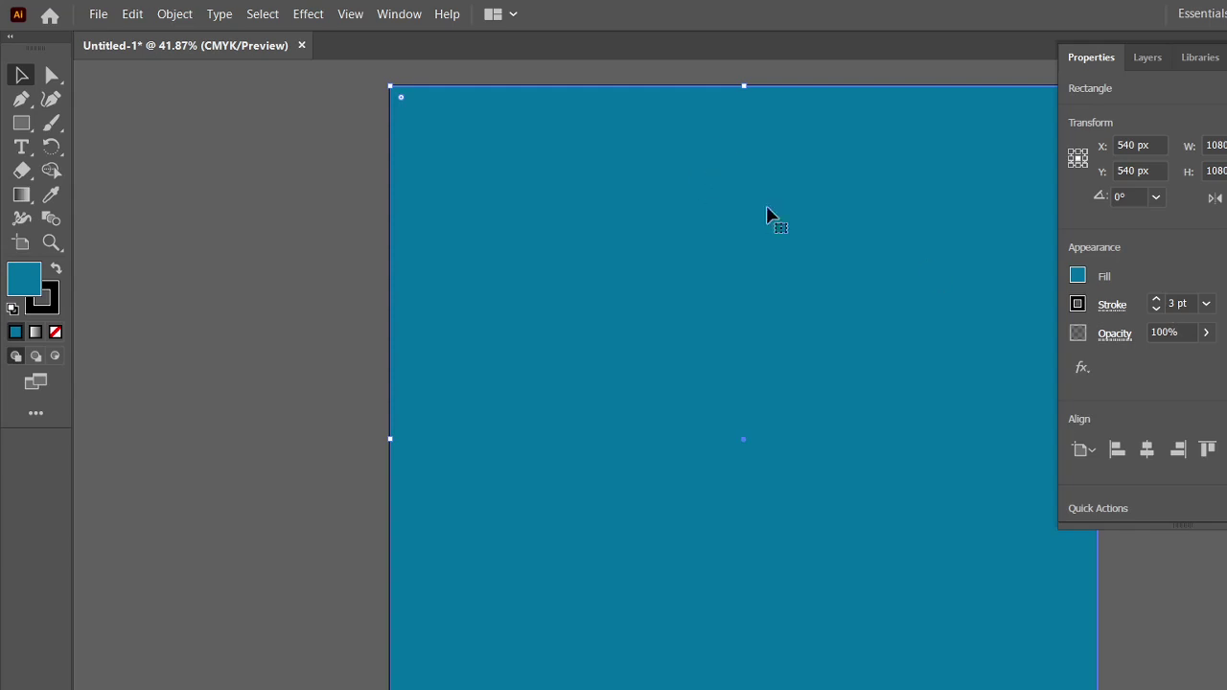
{"action": "left_click", "coordinate": [1077, 307]}
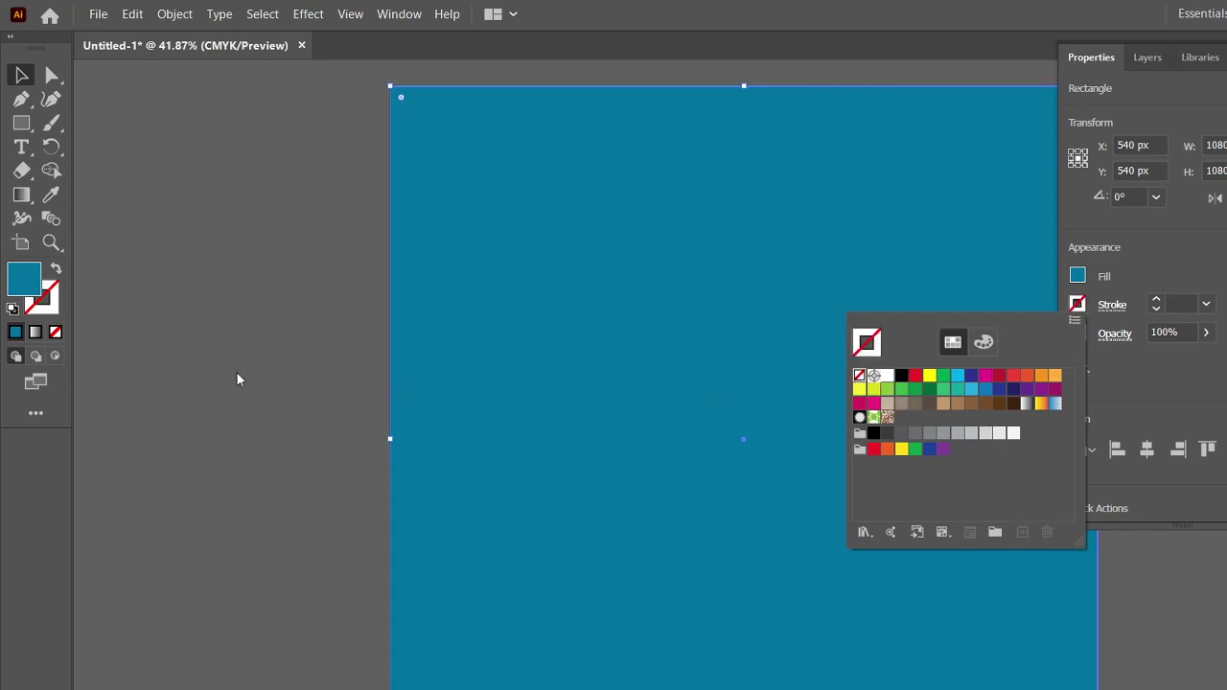
{"action": "key", "text": "Escape"}
{"action": "left_click", "coordinate": [324, 450]}
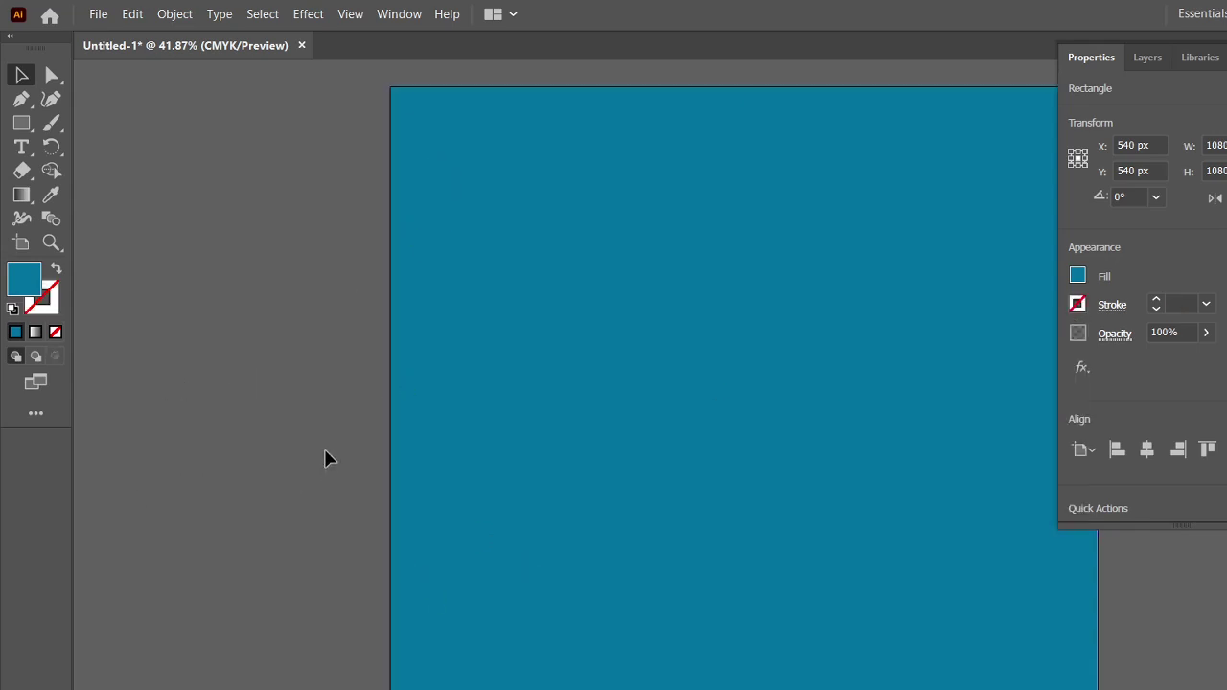
{"action": "left_click", "coordinate": [451, 347]}
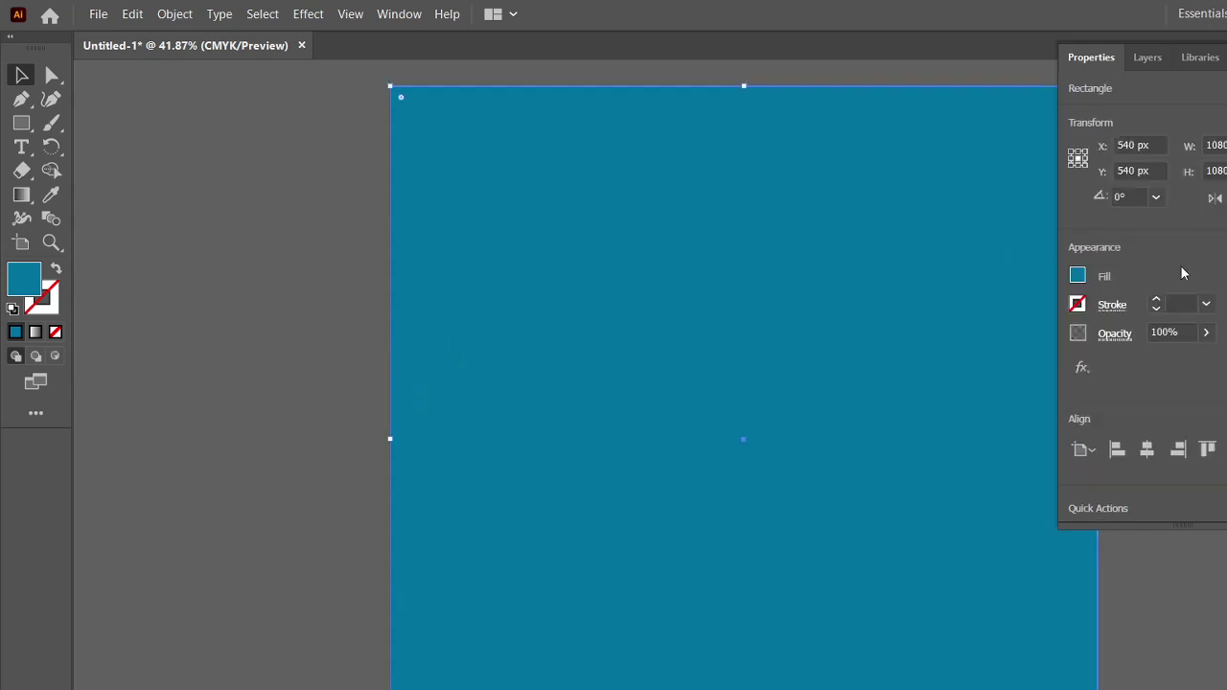
{"action": "left_click", "coordinate": [298, 268]}
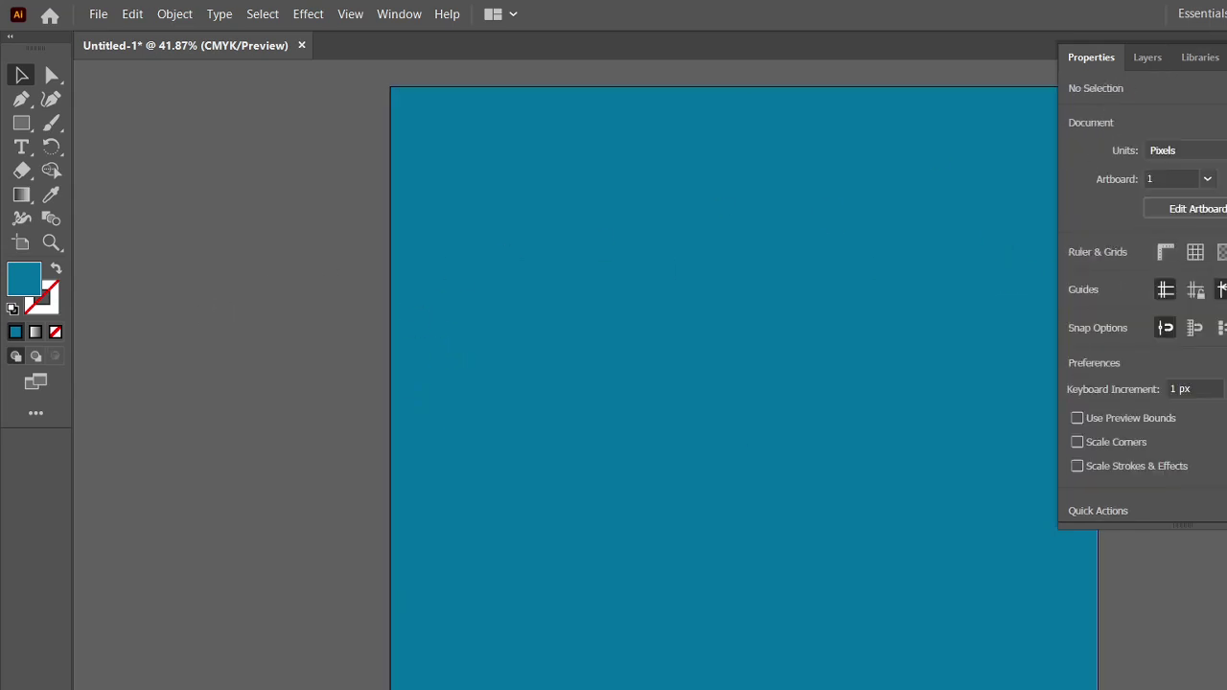
Select the blue background rectangle, display the document's layers and expand Layer 1 to list its objects.
{"action": "left_click", "coordinate": [1225, 57]}
{"action": "scroll", "coordinate": [558, 318], "scroll_direction": "down", "scroll_amount": 4}
{"action": "scroll", "coordinate": [581, 305], "scroll_direction": "up", "scroll_amount": 3}
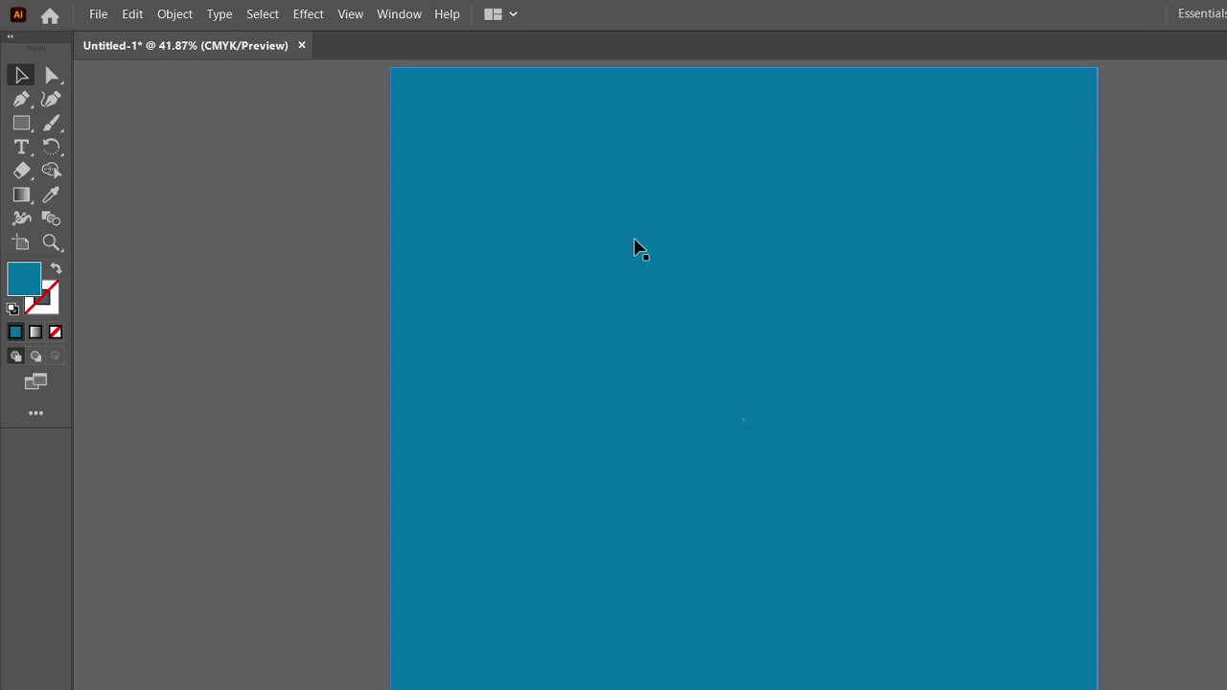
{"action": "left_click", "coordinate": [743, 278]}
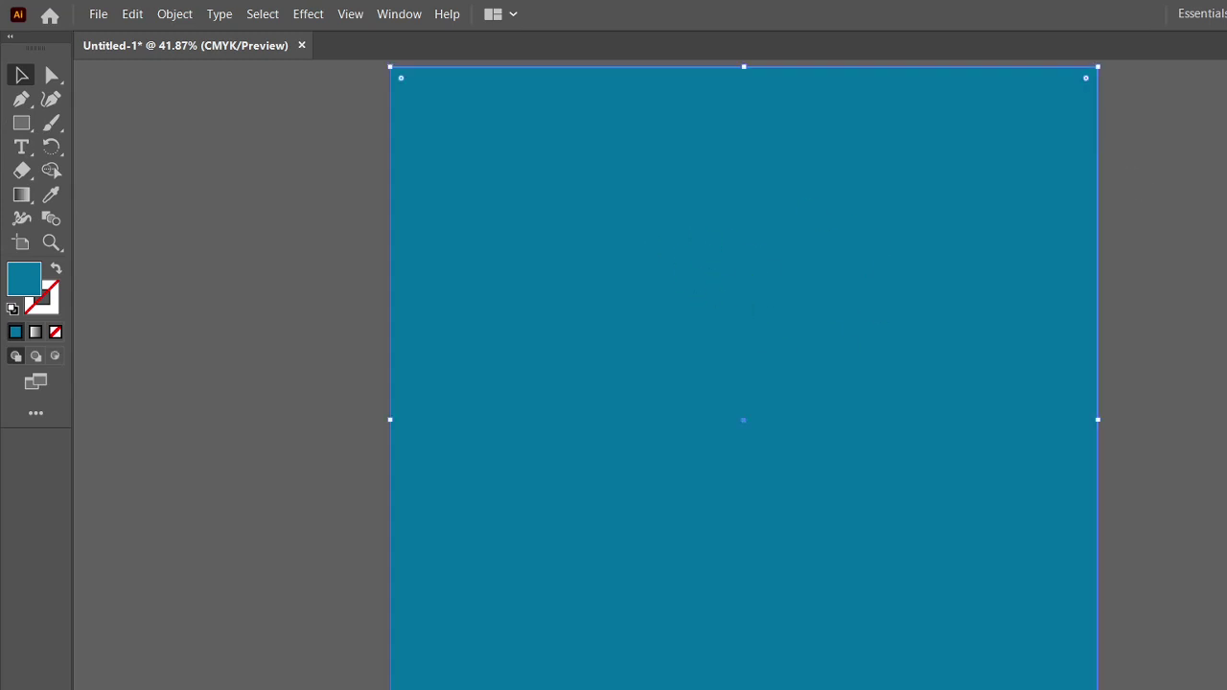
{"action": "key", "text": "F7"}
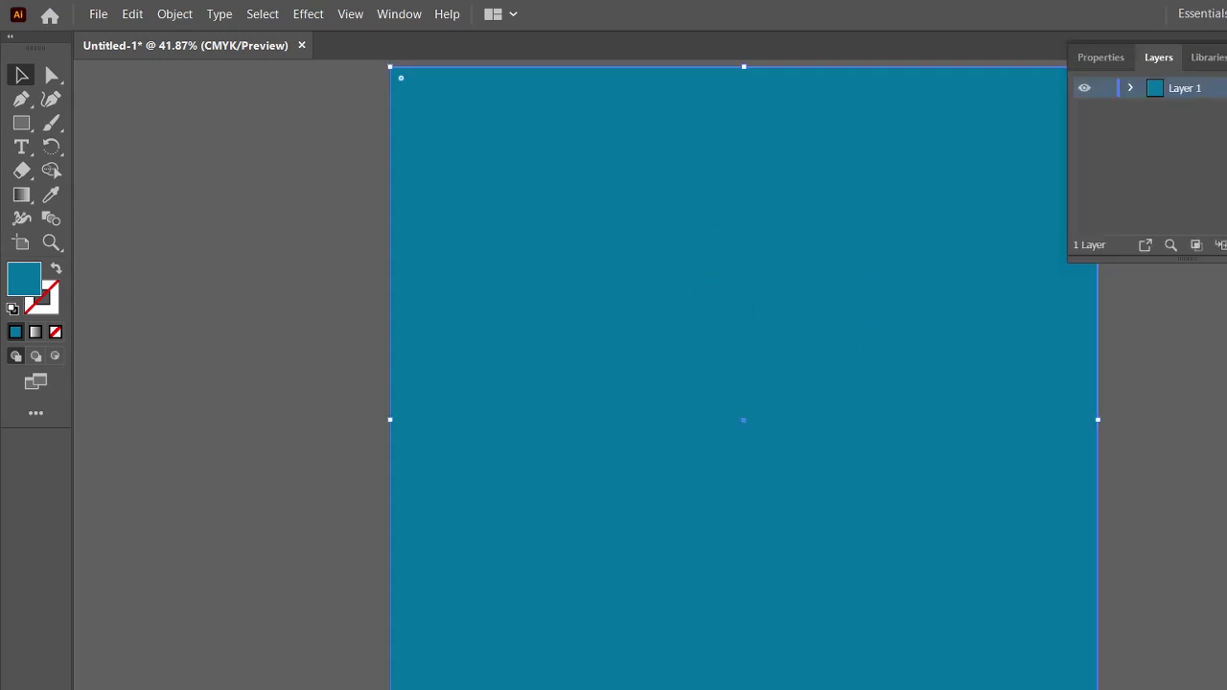
{"action": "left_click", "coordinate": [1131, 88]}
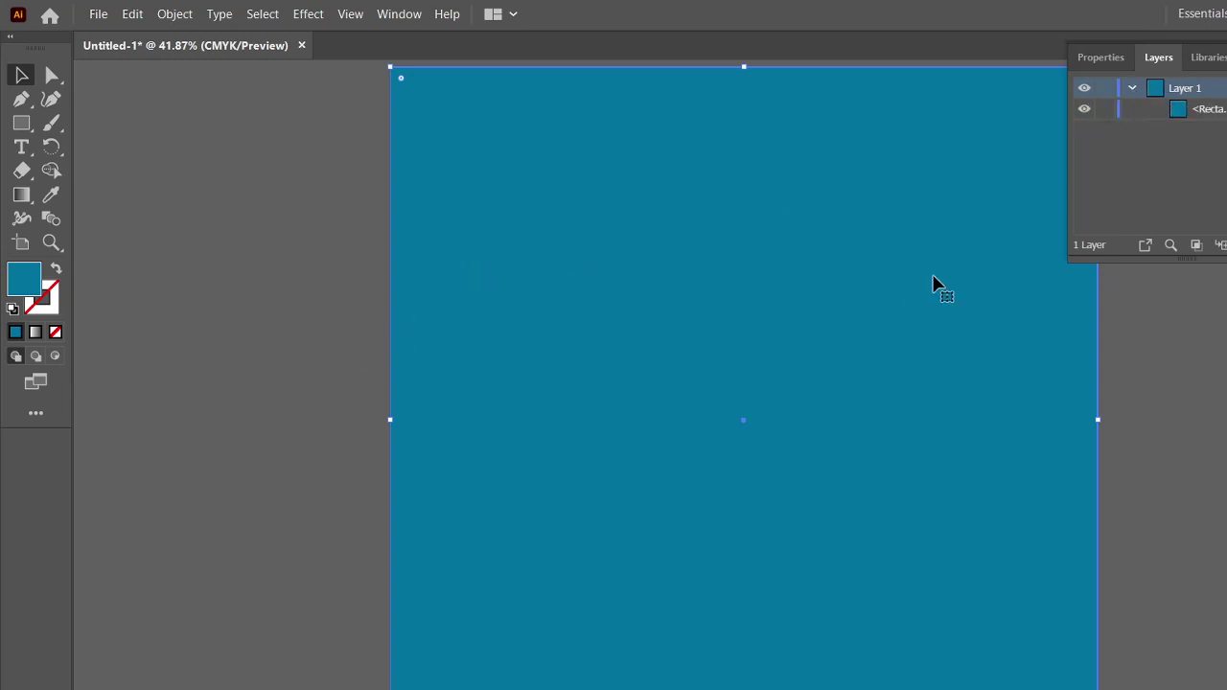
Lock the background rectangle inside Layer 1.
{"action": "left_click", "coordinate": [1213, 299]}
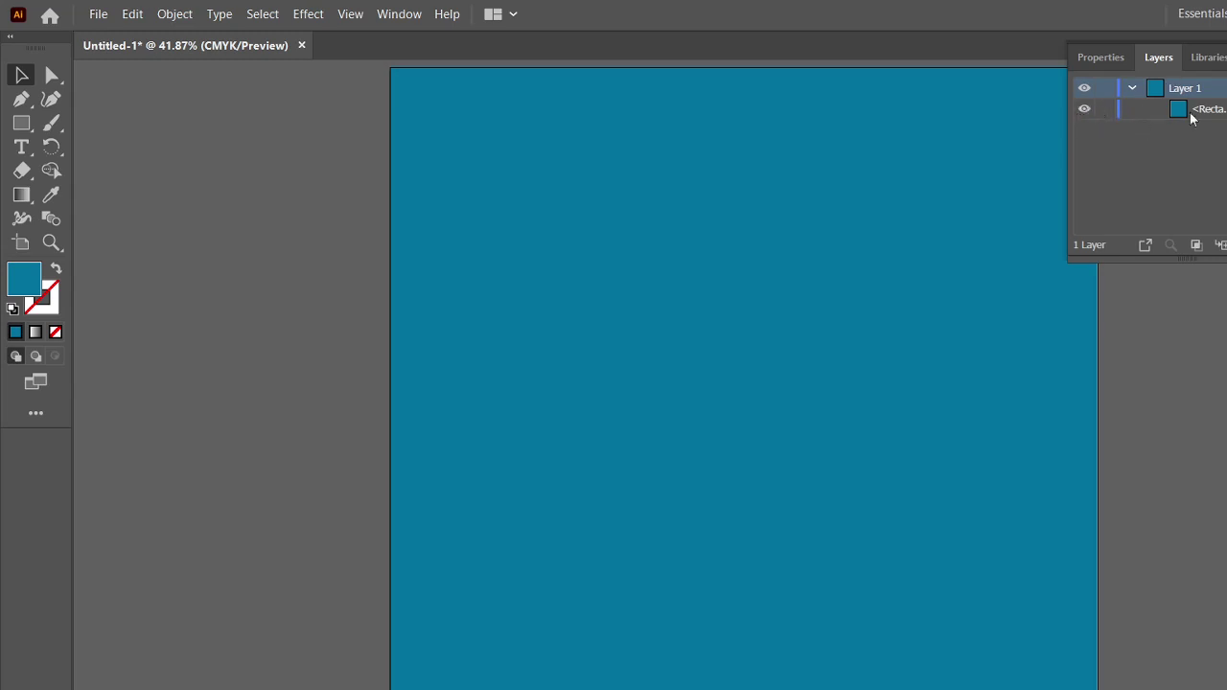
{"action": "left_click", "coordinate": [1226, 108]}
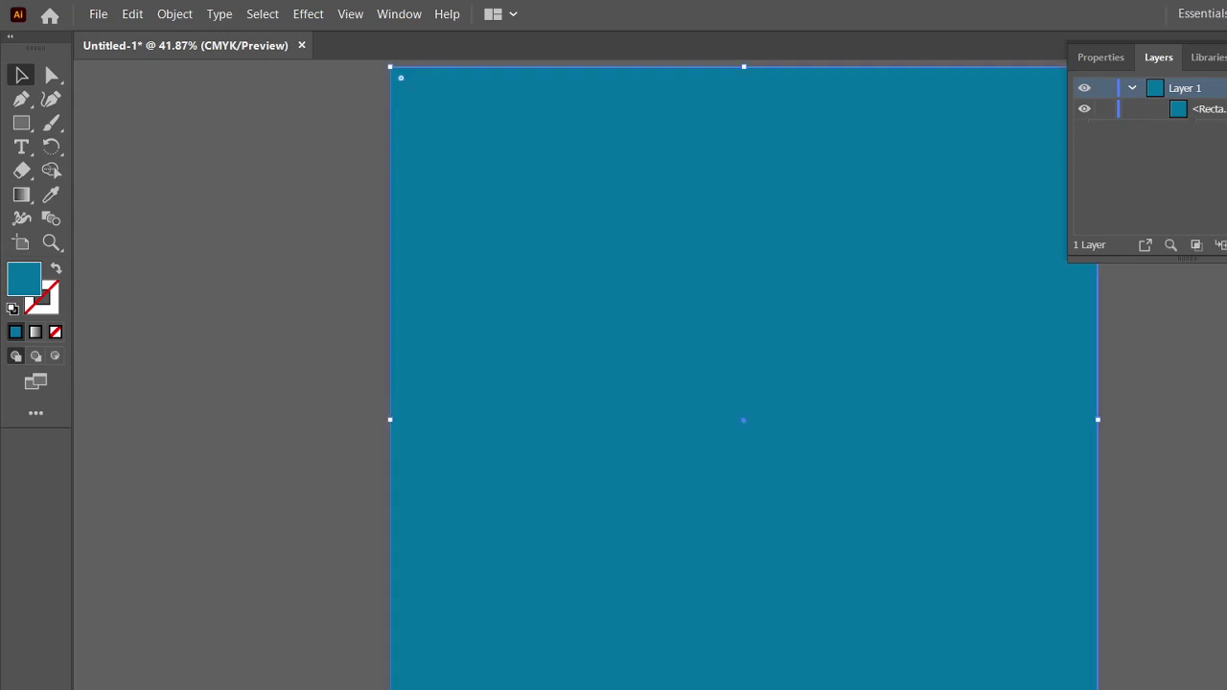
{"action": "left_click", "coordinate": [1105, 111]}
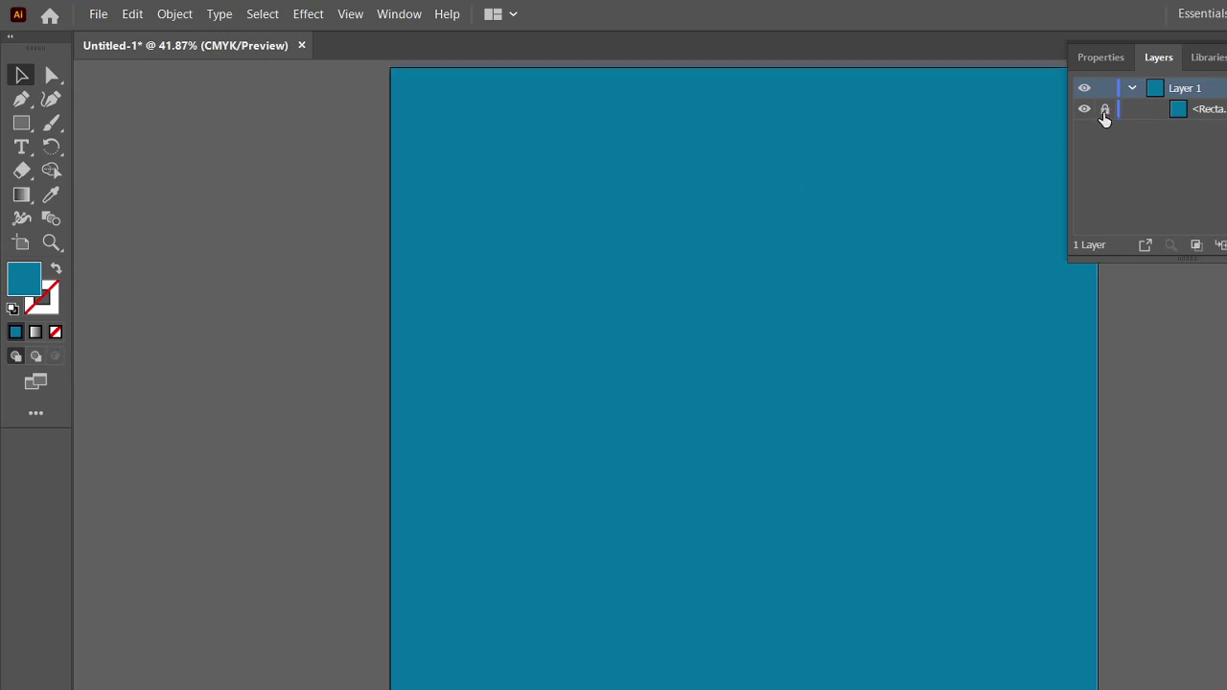
Draw a rectangle about 437 x 289 px in the upper part of the artboard, fill it with black and deselect it.
{"action": "left_click", "coordinate": [21, 123]}
{"action": "left_click_drag", "start_coordinate": [535, 193], "coordinate": [822, 382]}
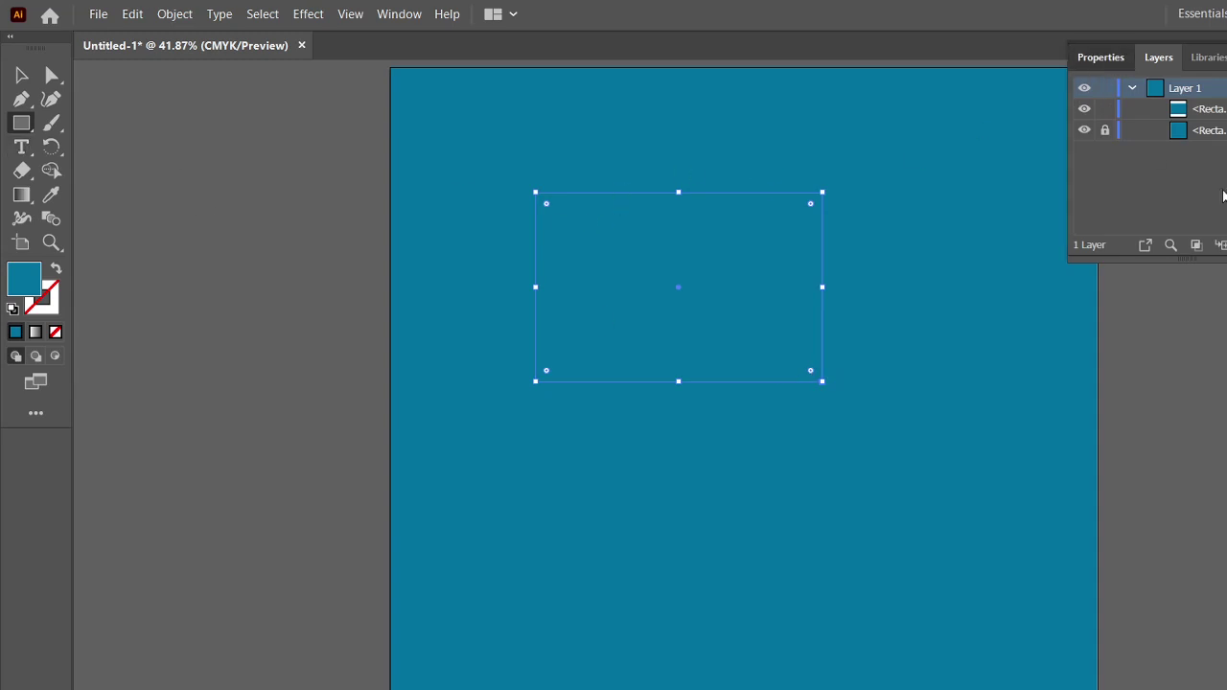
{"action": "left_click", "coordinate": [1103, 59]}
{"action": "left_click", "coordinate": [1078, 277]}
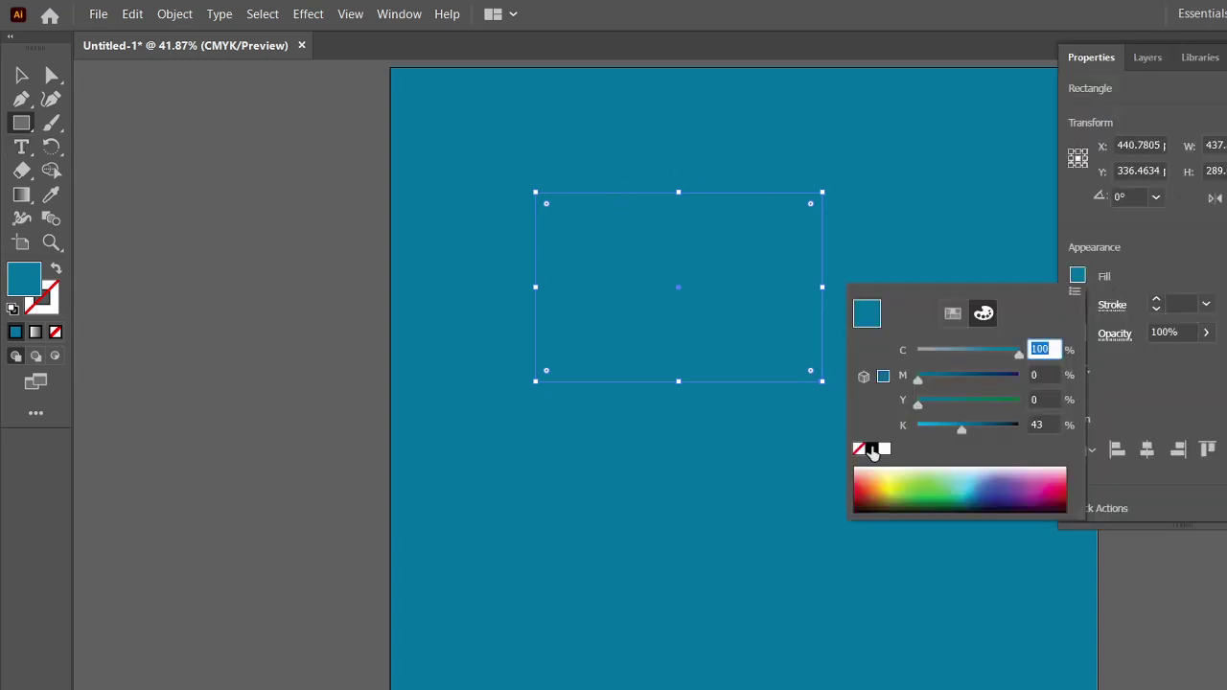
{"action": "left_click", "coordinate": [871, 450]}
{"action": "left_click", "coordinate": [23, 76]}
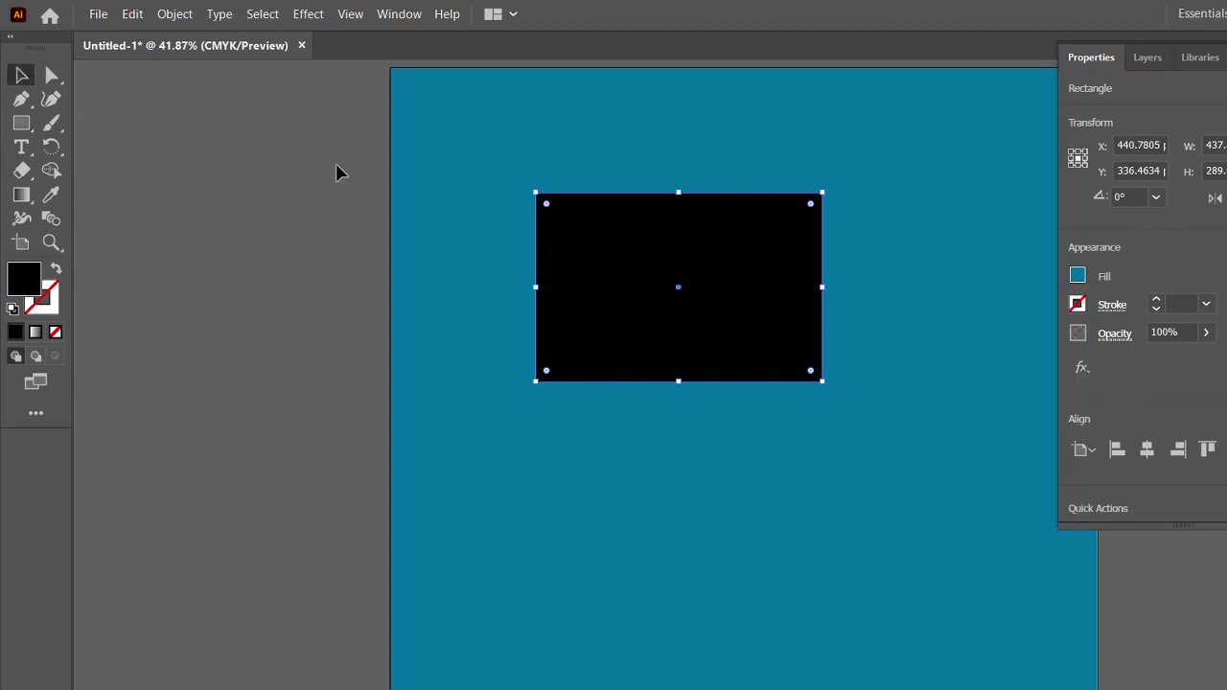
{"action": "left_click", "coordinate": [555, 125]}
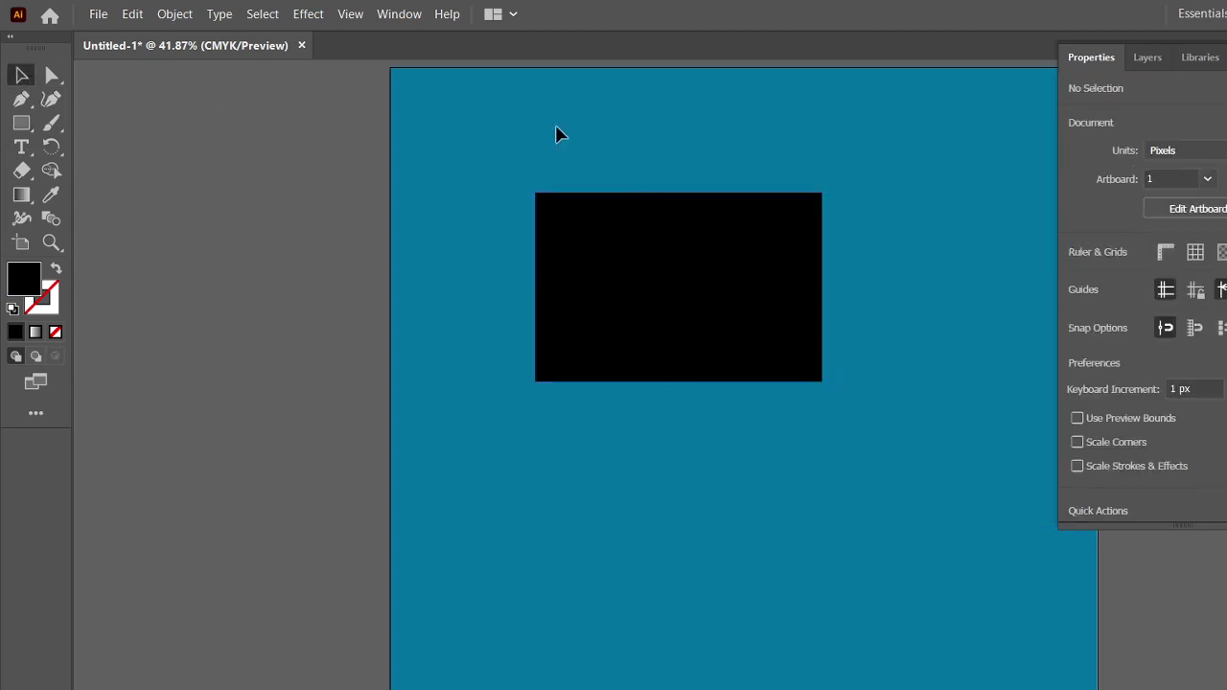
Unlock the blue background rectangle in Layer 1 and select it on the artboard.
{"action": "left_click", "coordinate": [1150, 58]}
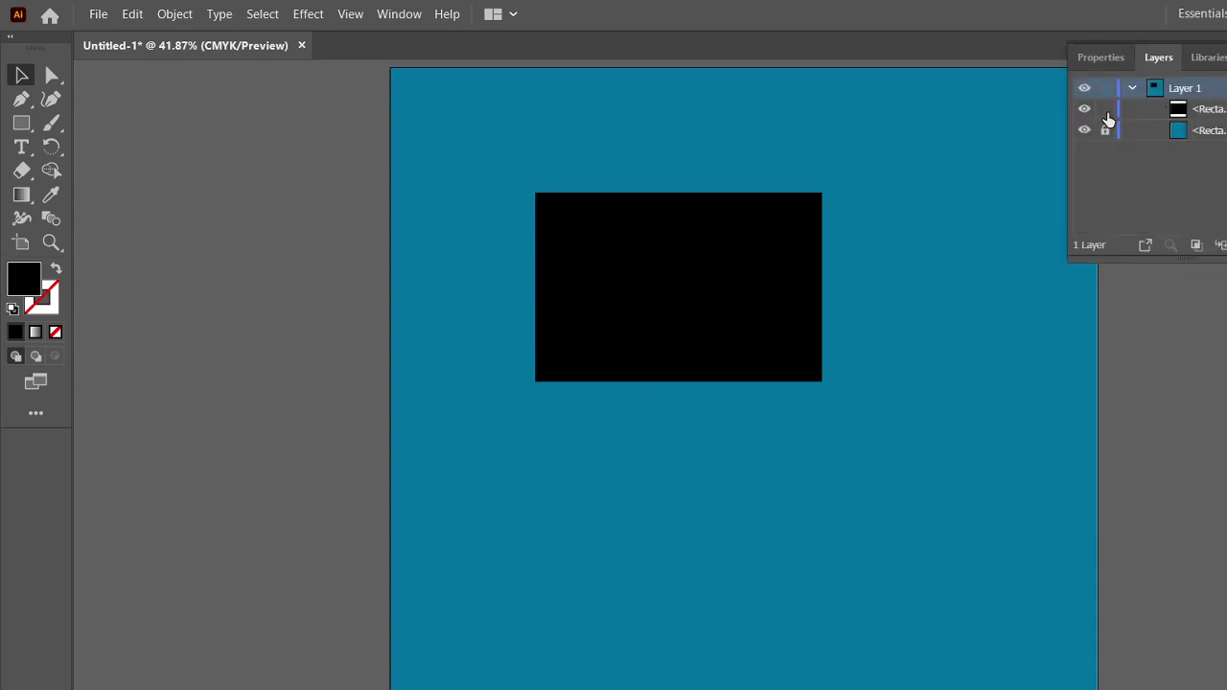
{"action": "left_click", "coordinate": [1208, 112]}
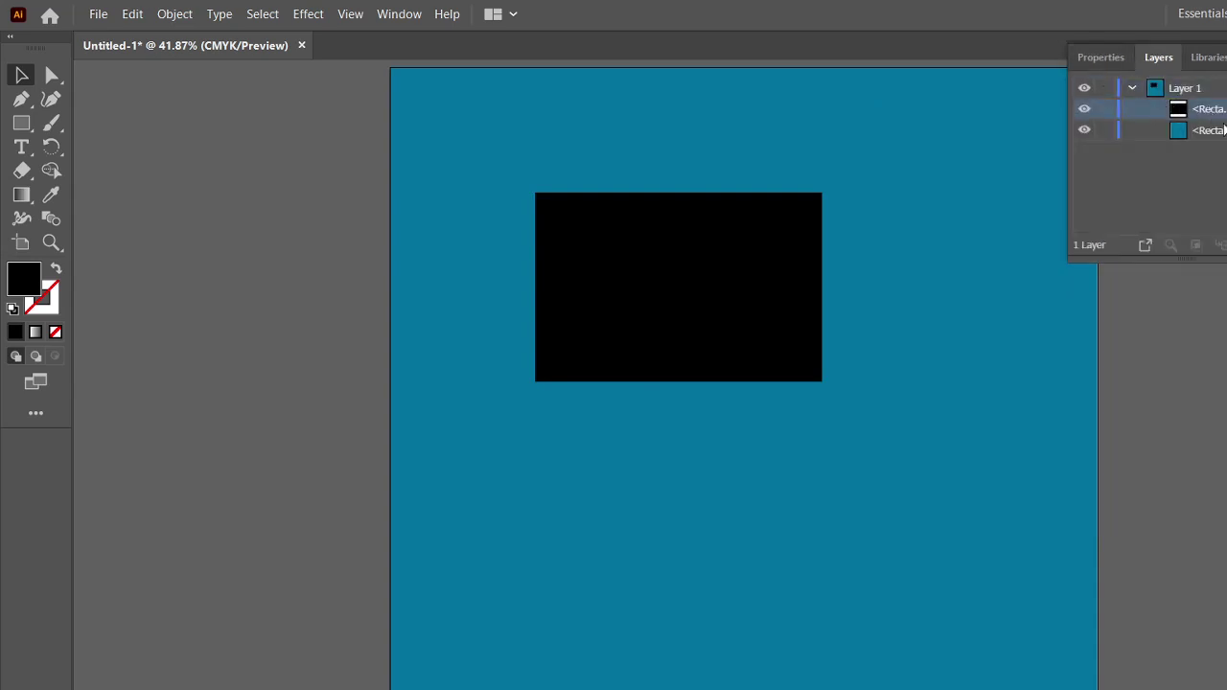
{"action": "left_click", "coordinate": [1225, 131]}
{"action": "left_click", "coordinate": [1063, 140]}
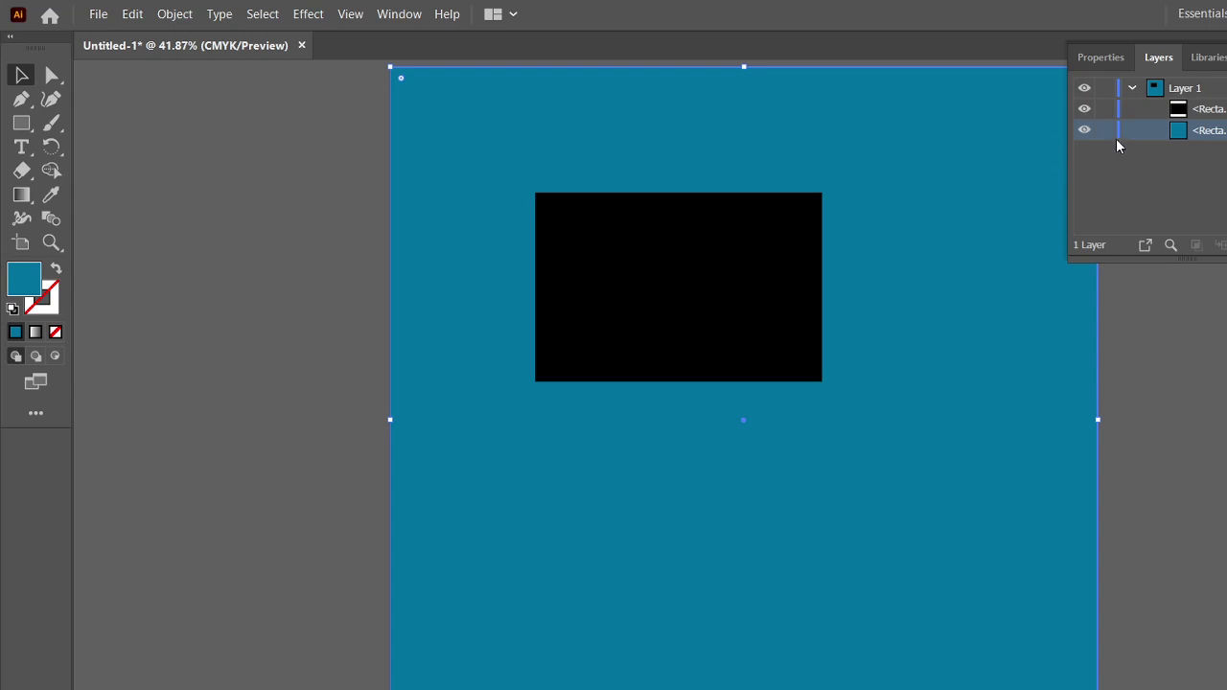
Lock the blue background rectangle again and try to select or move it on the artboard.
{"action": "left_click", "coordinate": [1100, 136]}
{"action": "left_click_drag", "start_coordinate": [700, 134], "coordinate": [1040, 575]}
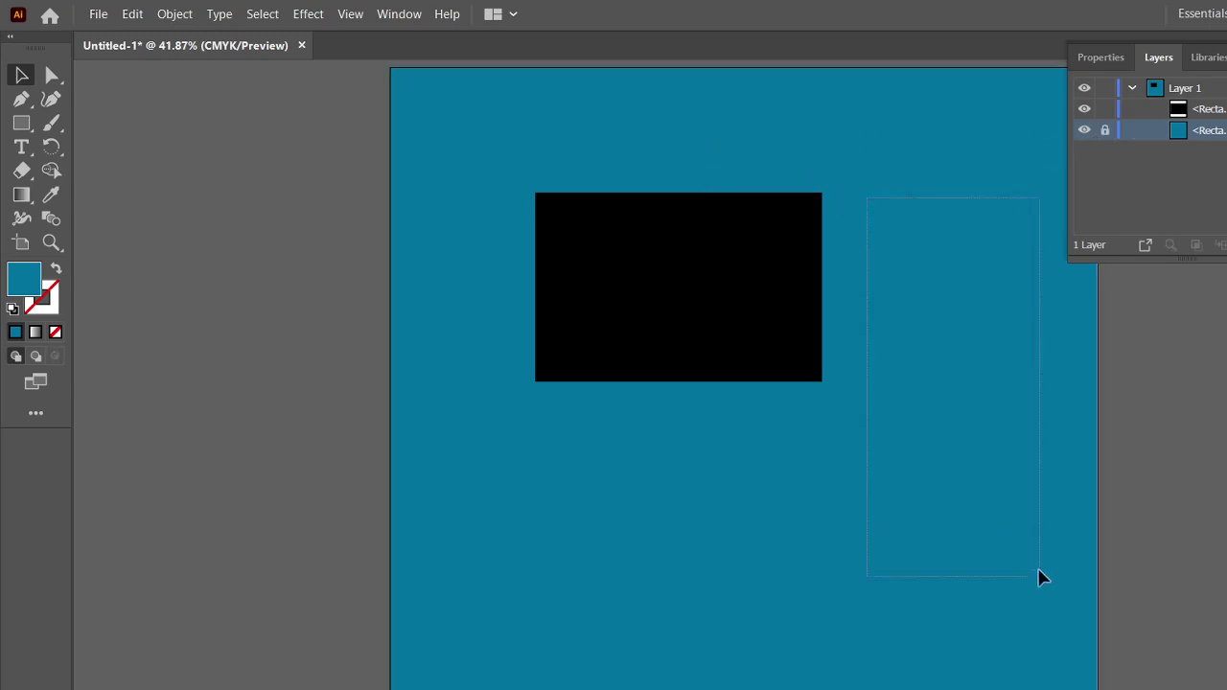
{"action": "left_click_drag", "start_coordinate": [1019, 473], "coordinate": [1152, 531]}
{"action": "left_click_drag", "start_coordinate": [1056, 454], "coordinate": [1127, 617]}
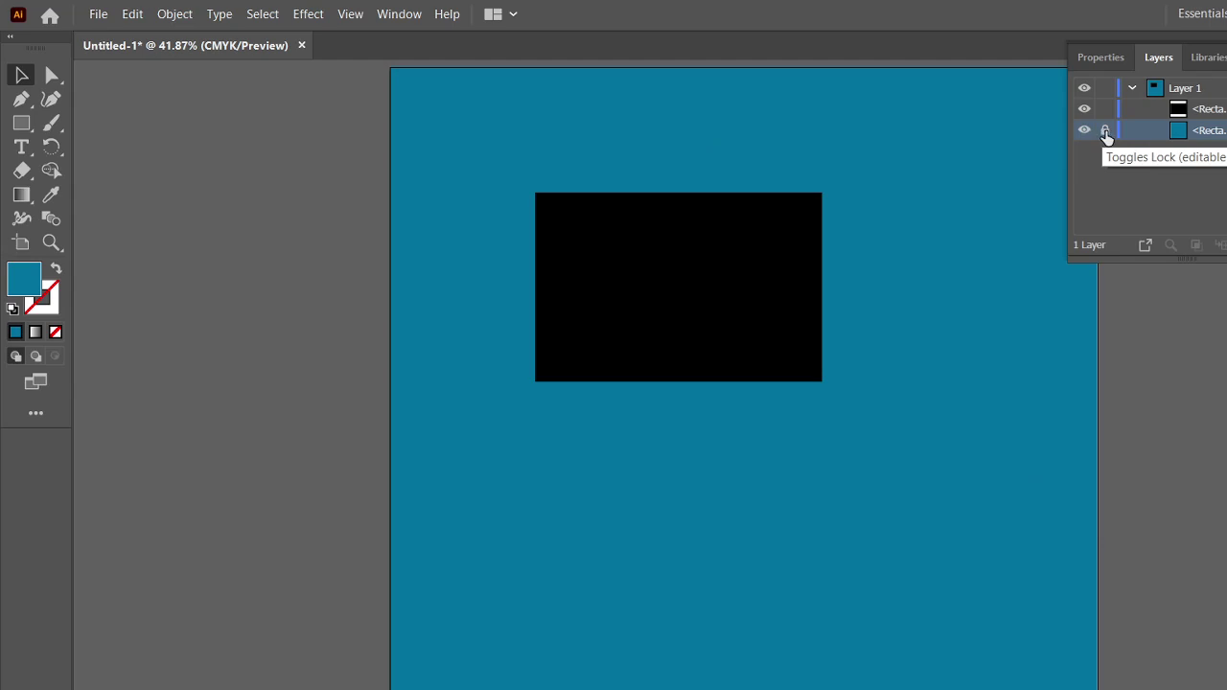
Lock the black rectangle instead of the background, and move the blue rectangle right until its left edge passes behind the black one.
{"action": "left_click", "coordinate": [1107, 135]}
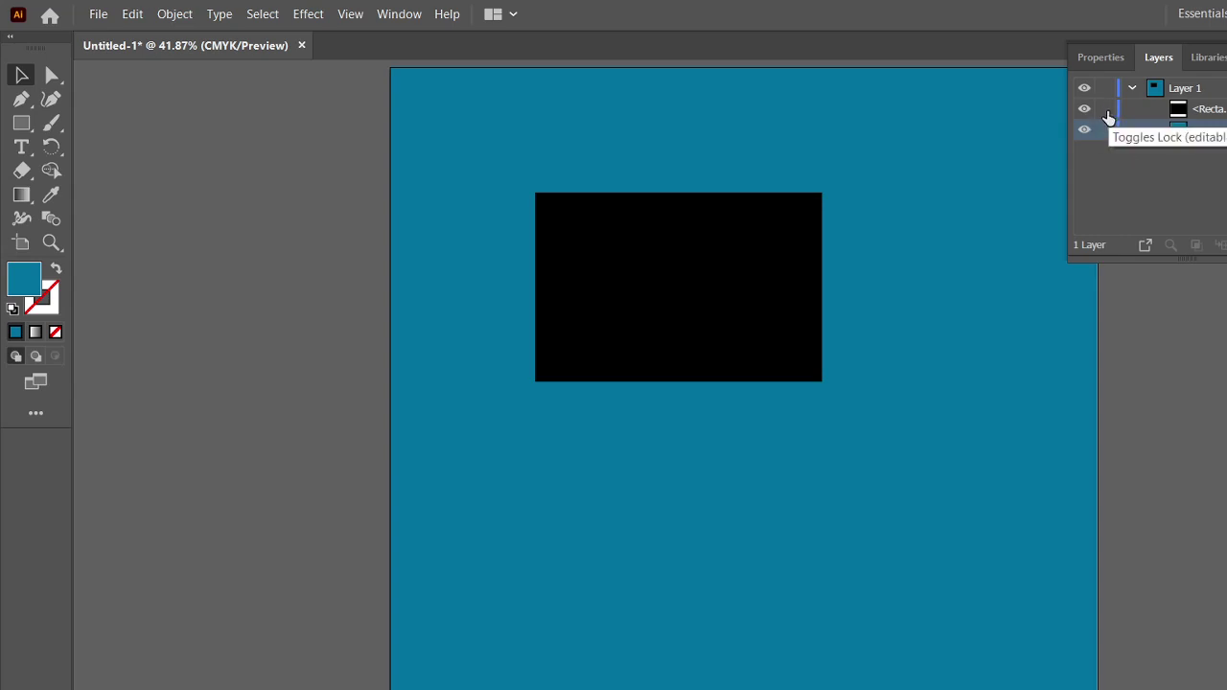
{"action": "left_click", "coordinate": [1108, 114]}
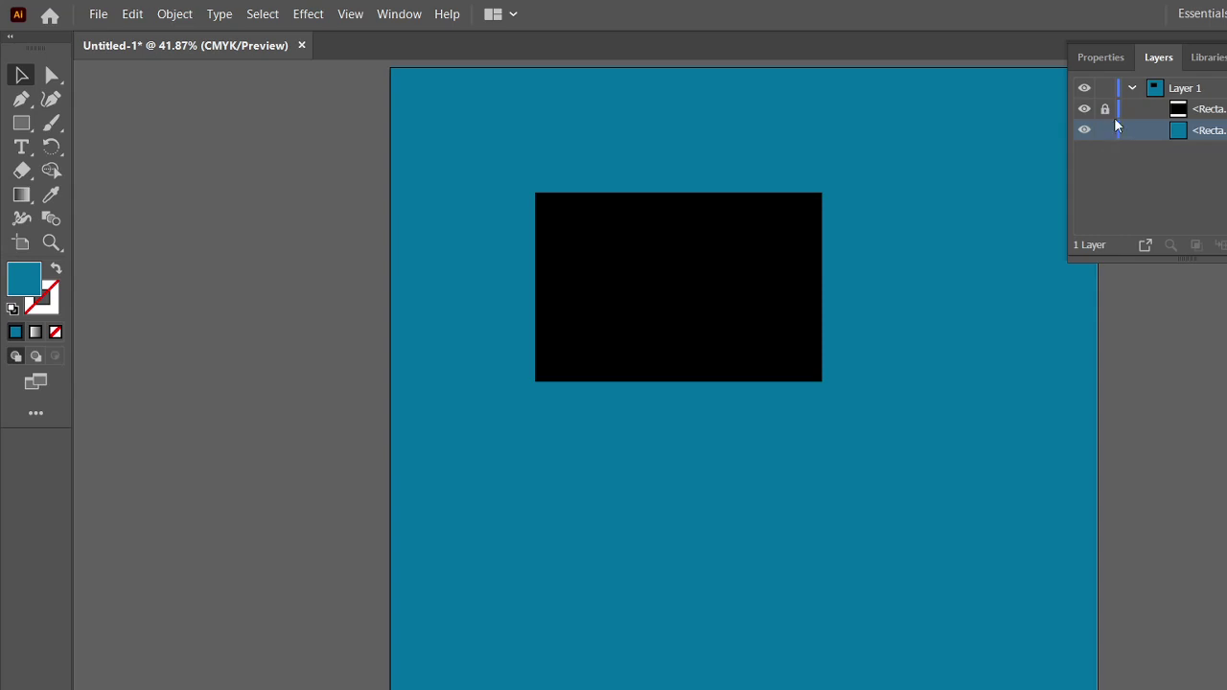
{"action": "left_click_drag", "start_coordinate": [740, 167], "coordinate": [906, 333]}
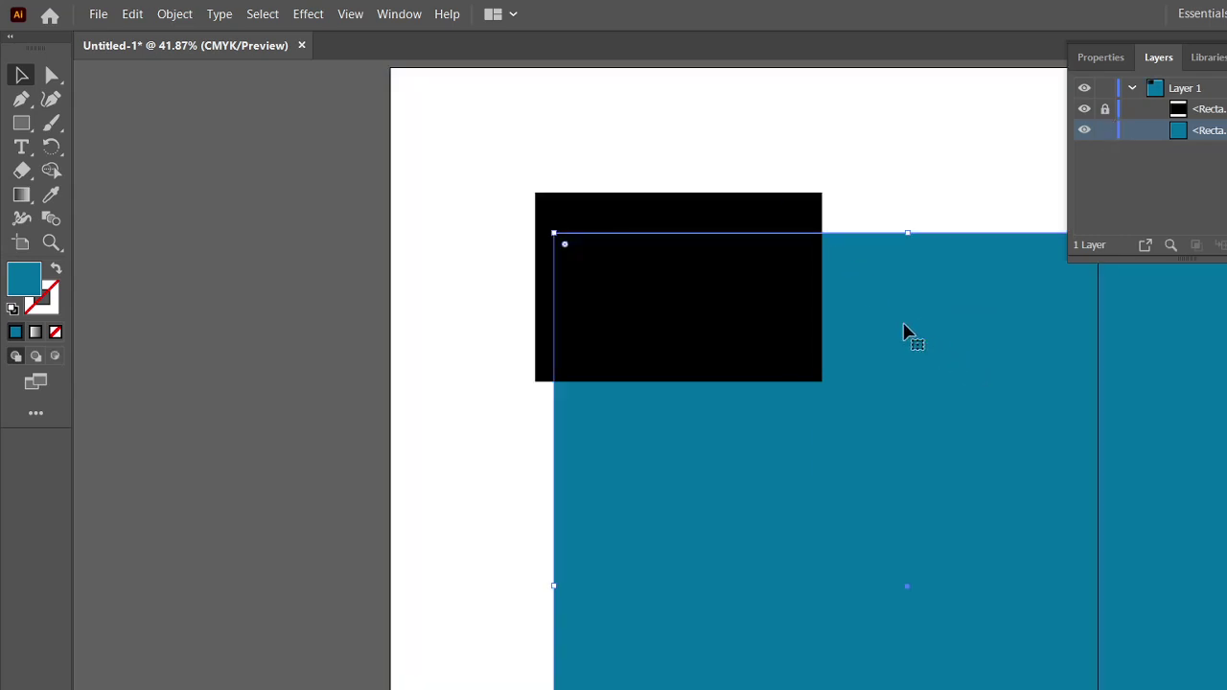
{"action": "left_click_drag", "start_coordinate": [899, 239], "coordinate": [963, 154]}
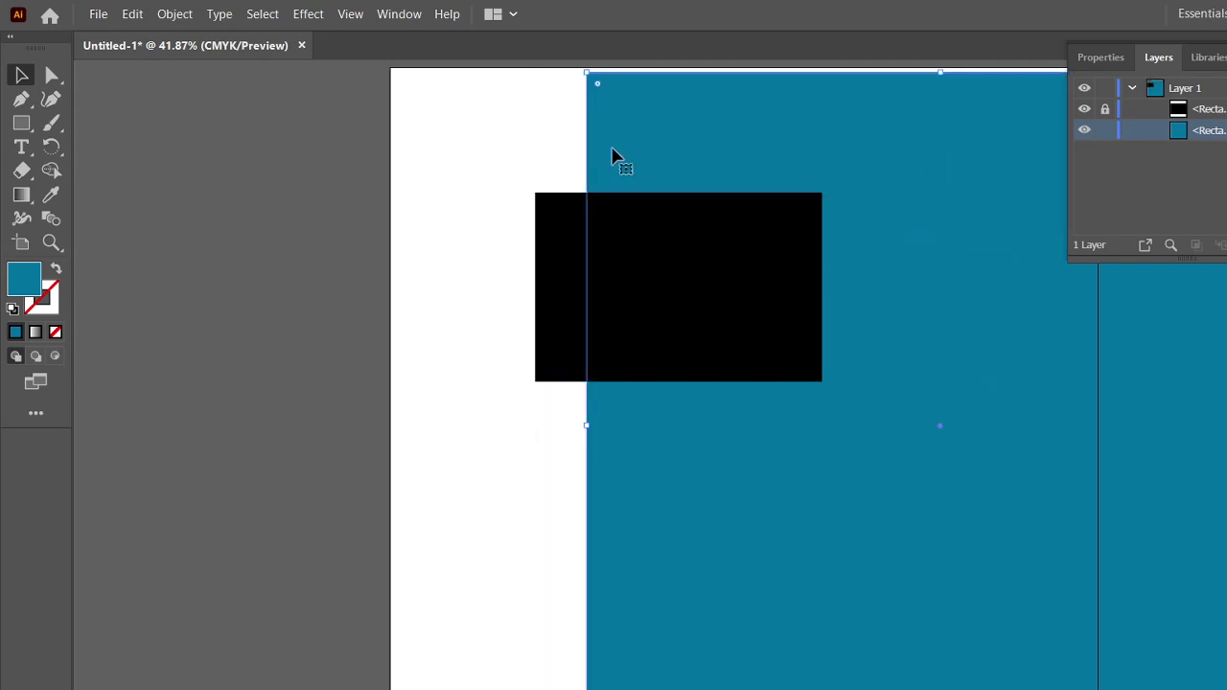
{"action": "left_click", "coordinate": [535, 165]}
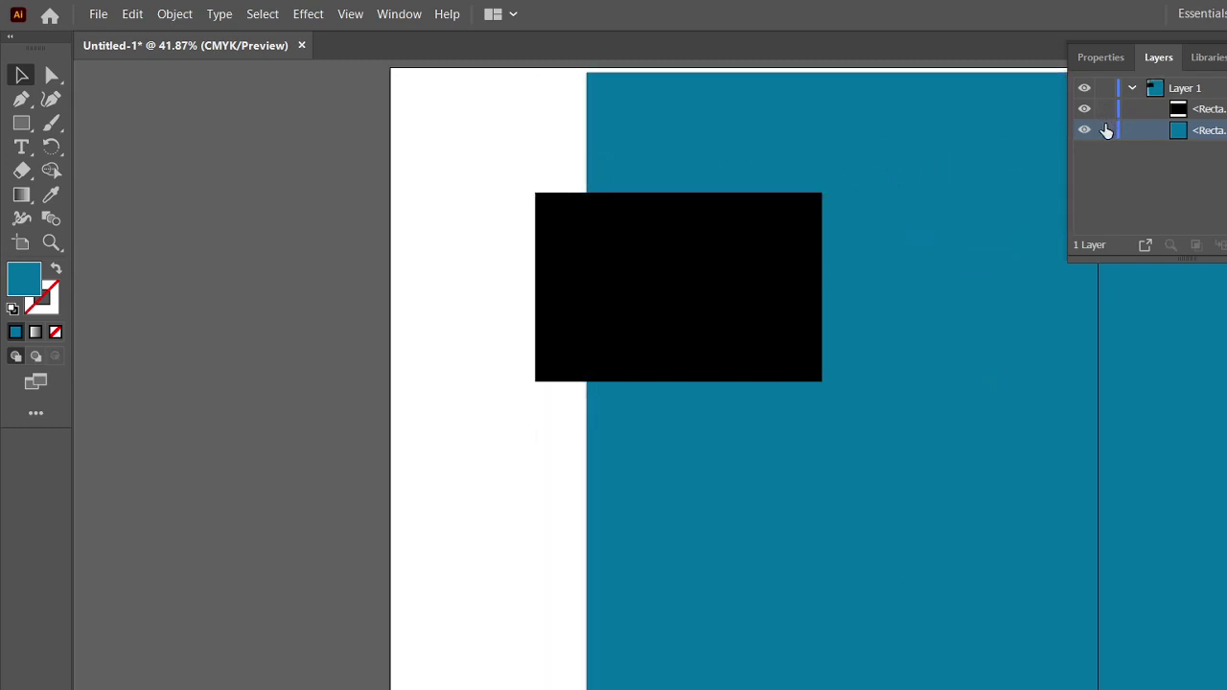
Toggle the black rectangle's visibility off and on in Layer 1, and leave it hidden.
{"action": "left_click", "coordinate": [1084, 111]}
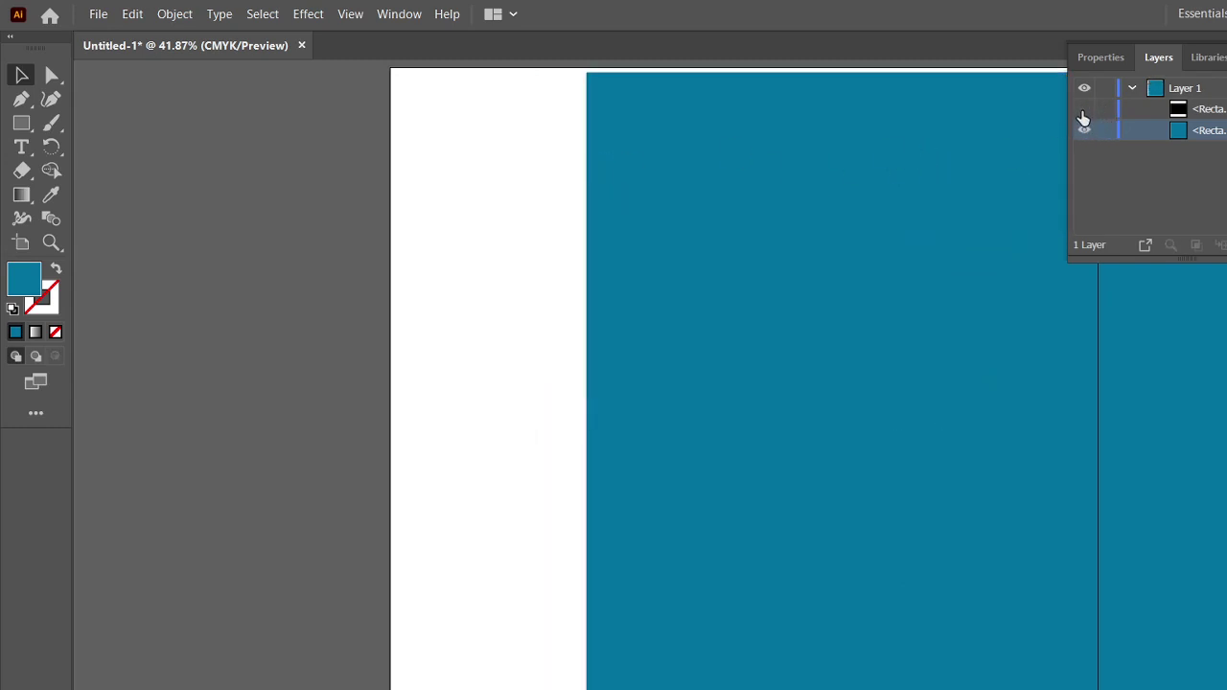
{"action": "left_click", "coordinate": [1084, 111]}
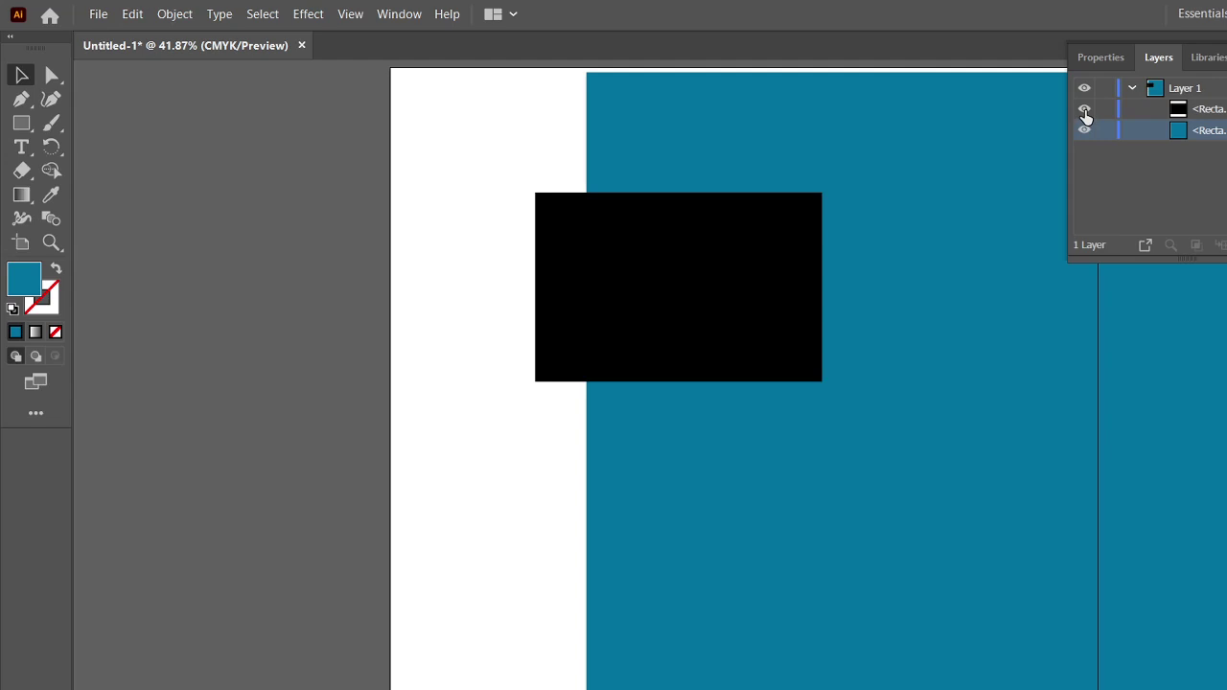
{"action": "left_click", "coordinate": [1084, 111]}
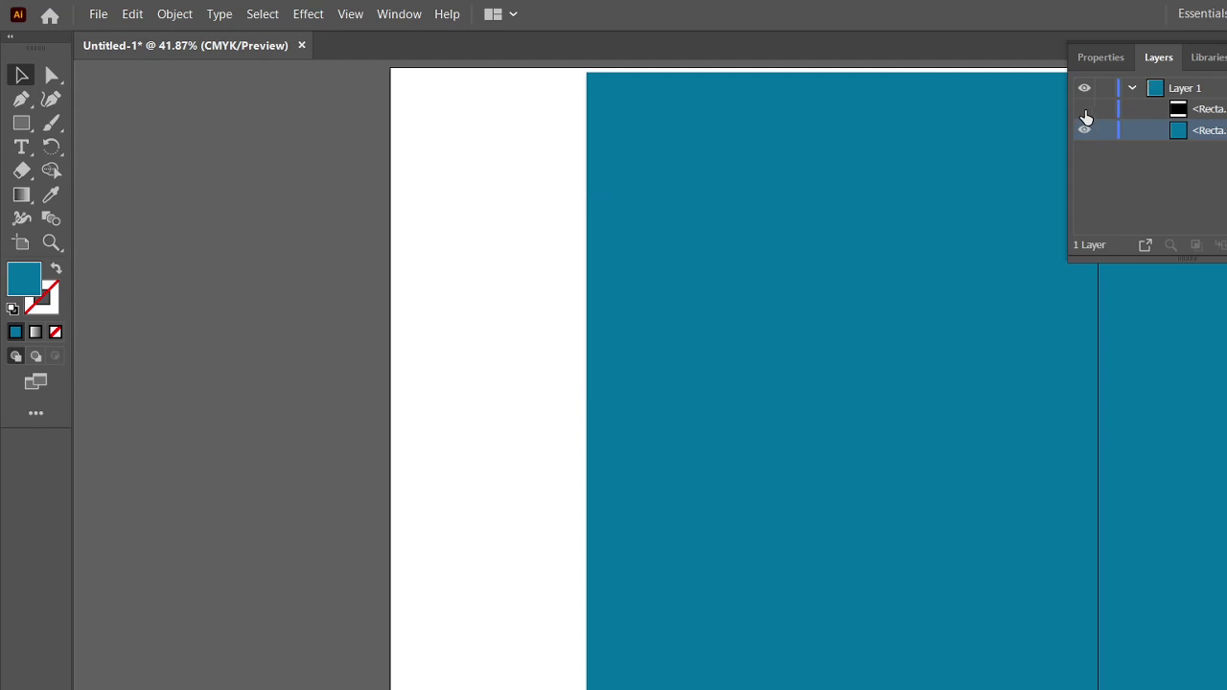
{"action": "left_click", "coordinate": [1085, 111]}
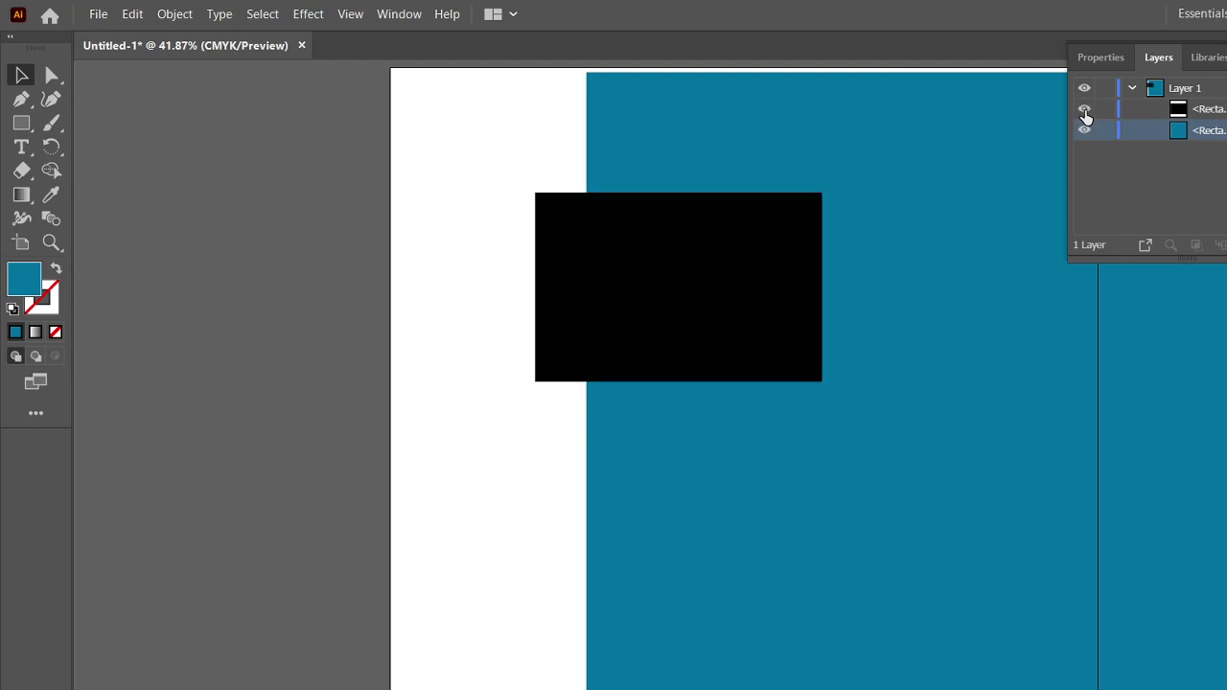
{"action": "left_click", "coordinate": [726, 254]}
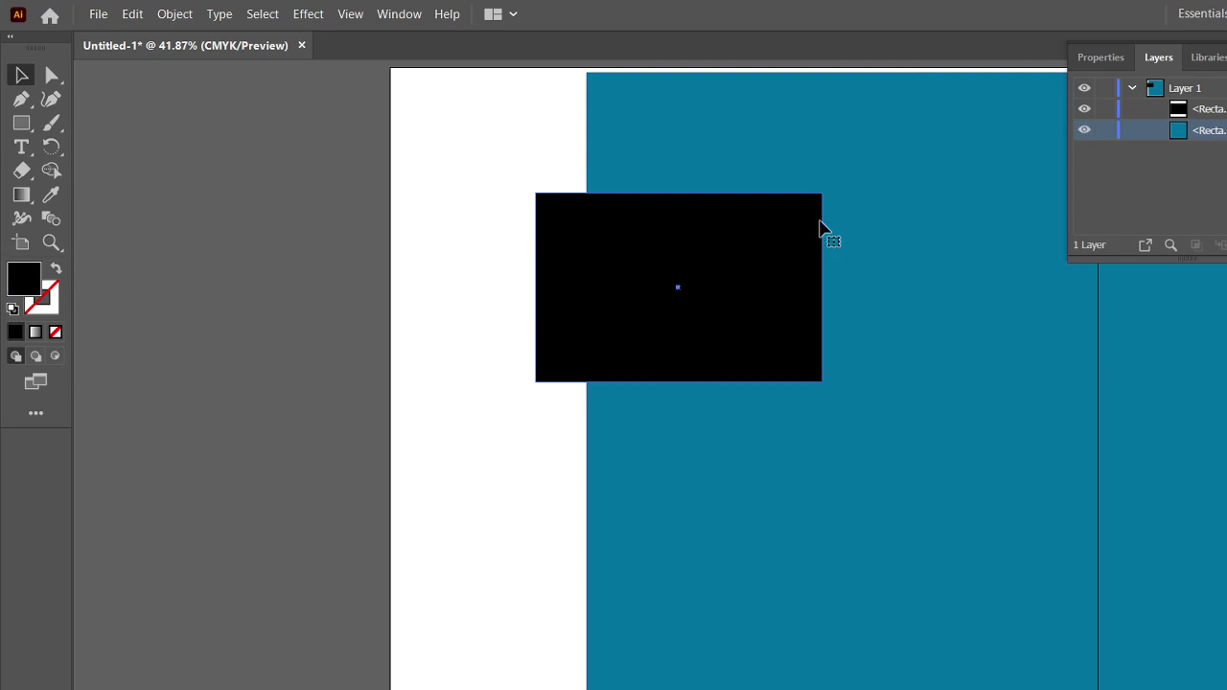
{"action": "left_click", "coordinate": [1085, 113]}
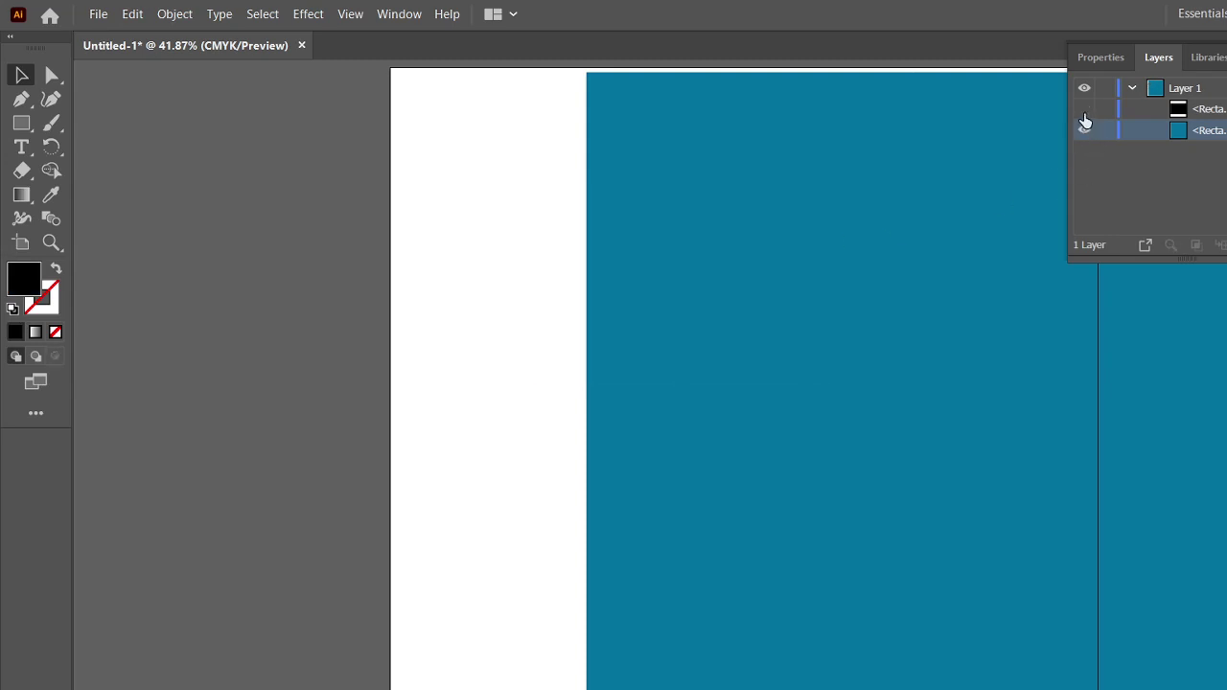
Show the black rectangle again and move the blue rectangle back so it covers the artboard.
{"action": "left_click", "coordinate": [1085, 113]}
{"action": "left_click_drag", "start_coordinate": [916, 216], "coordinate": [867, 235]}
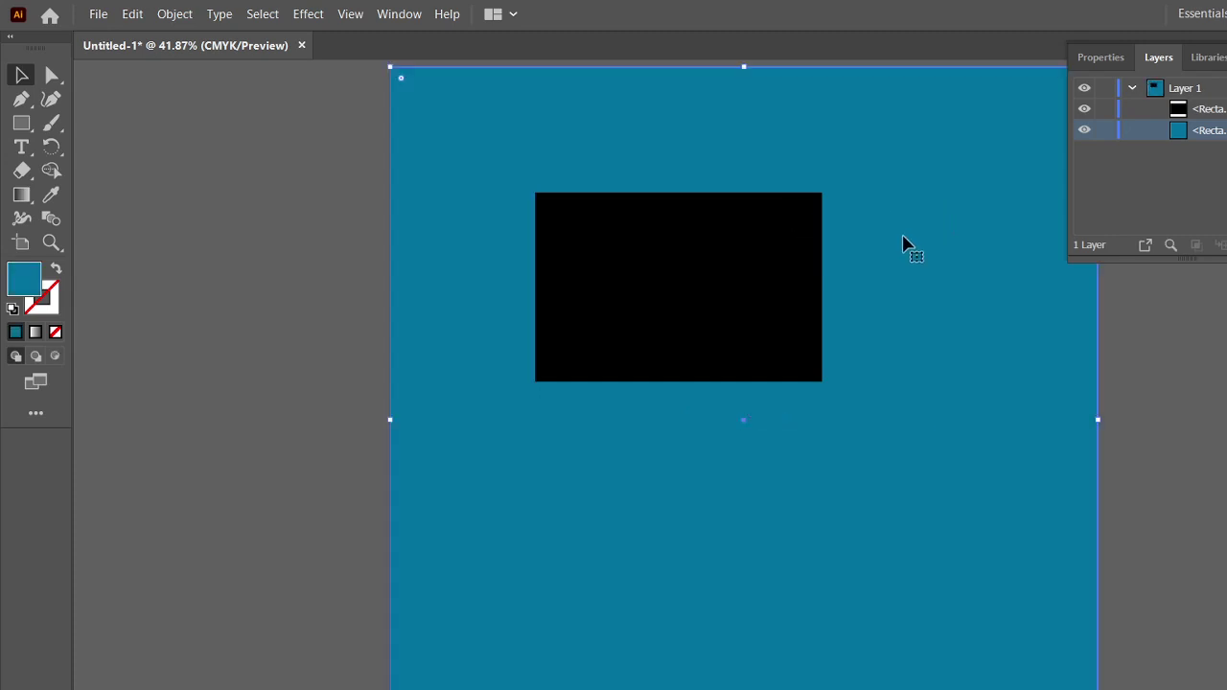
Lock the blue background rectangle in Layer 1 and delete the unlocked black rectangle from the artboard.
{"action": "left_click", "coordinate": [1104, 110]}
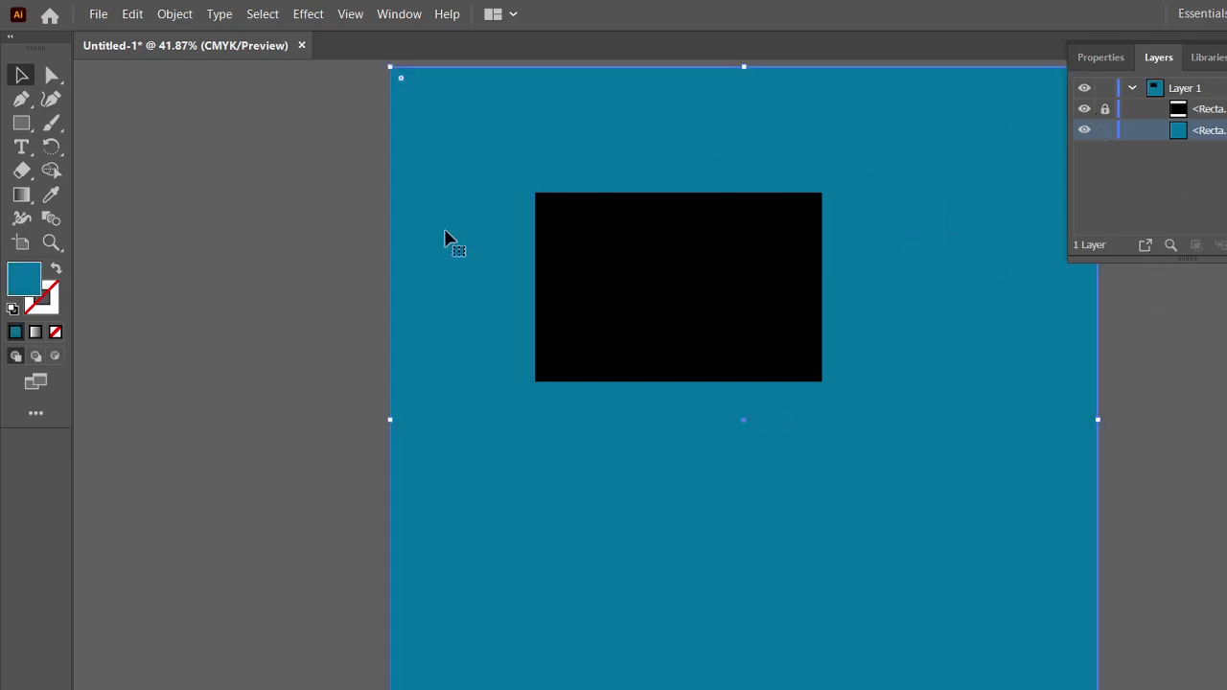
{"action": "left_click", "coordinate": [1105, 129]}
{"action": "left_click", "coordinate": [1104, 108]}
{"action": "left_click", "coordinate": [690, 251]}
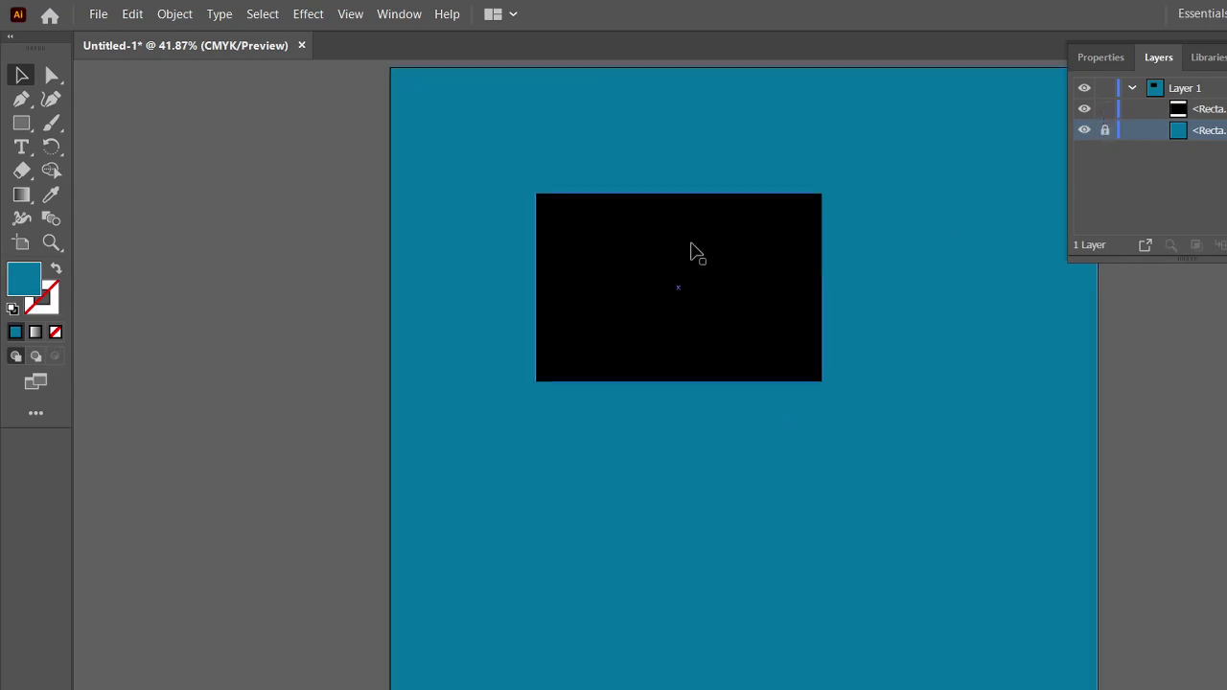
{"action": "key", "text": "Delete"}
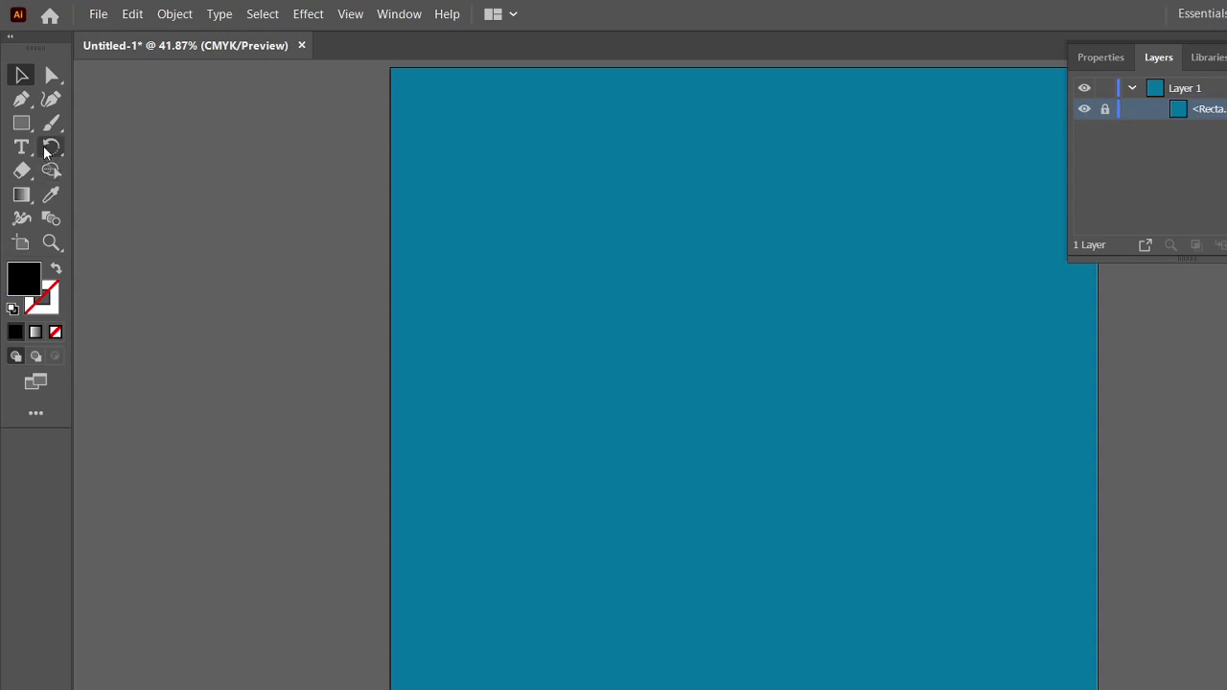
{"action": "left_click", "coordinate": [23, 125]}
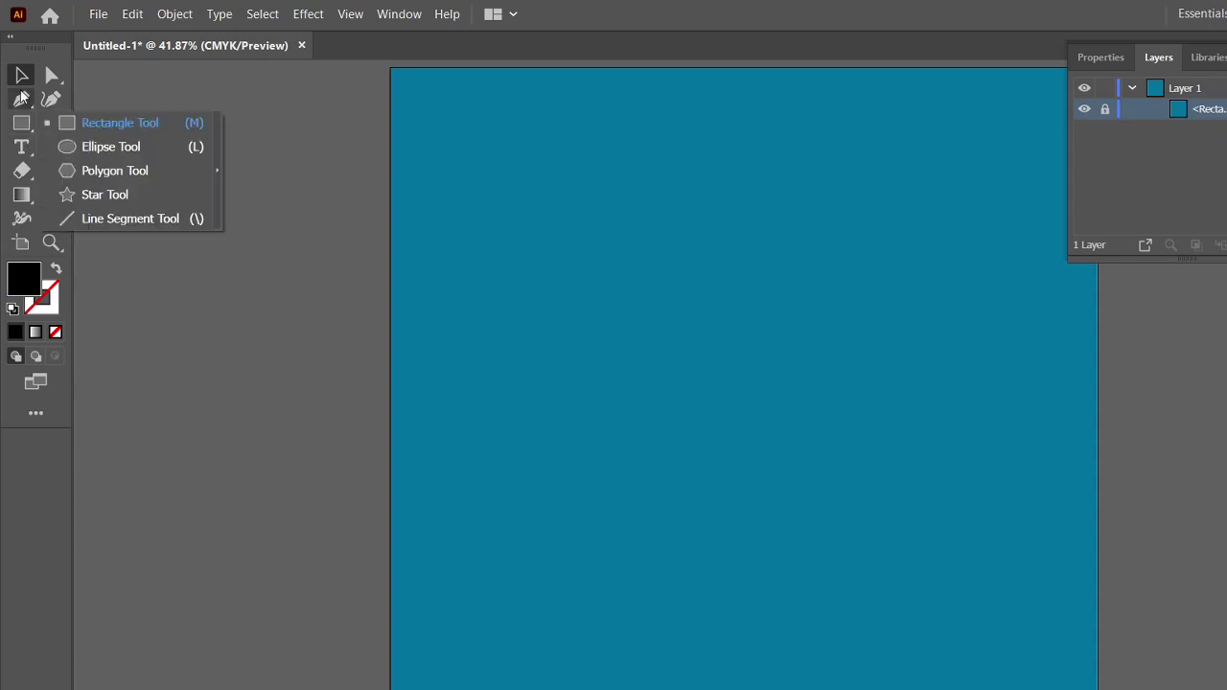
{"action": "left_click", "coordinate": [20, 104]}
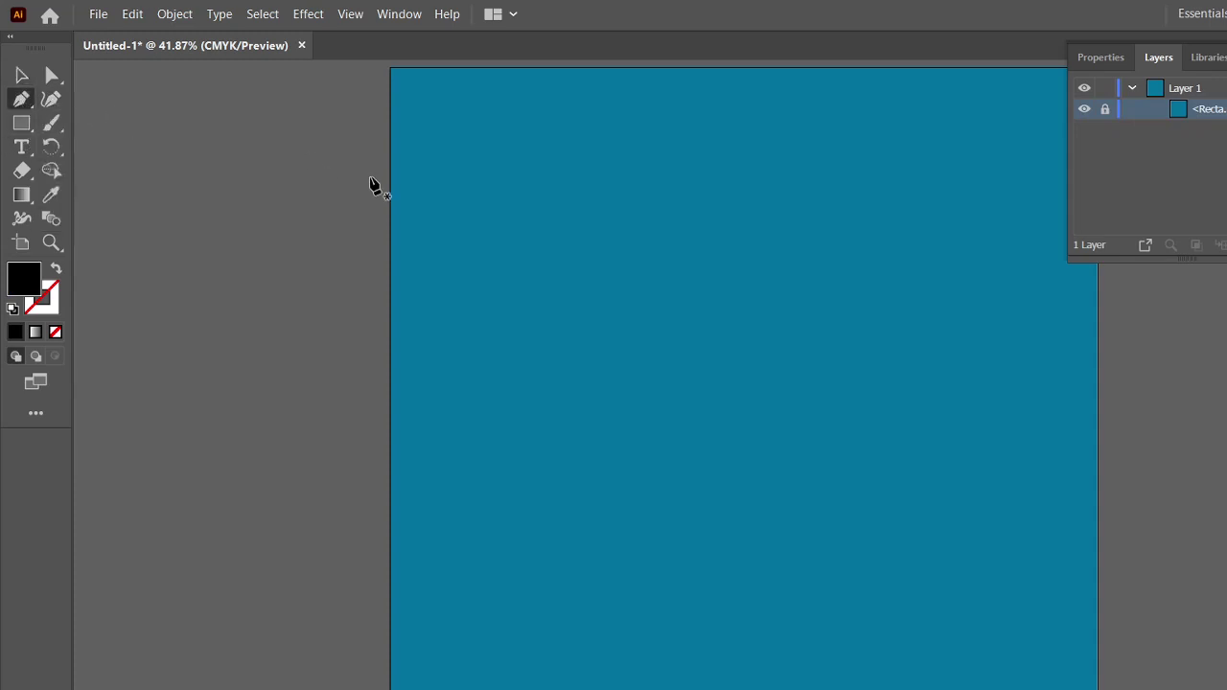
{"action": "left_click", "coordinate": [588, 343]}
{"action": "left_click_drag", "start_coordinate": [592, 409], "coordinate": [581, 432]}
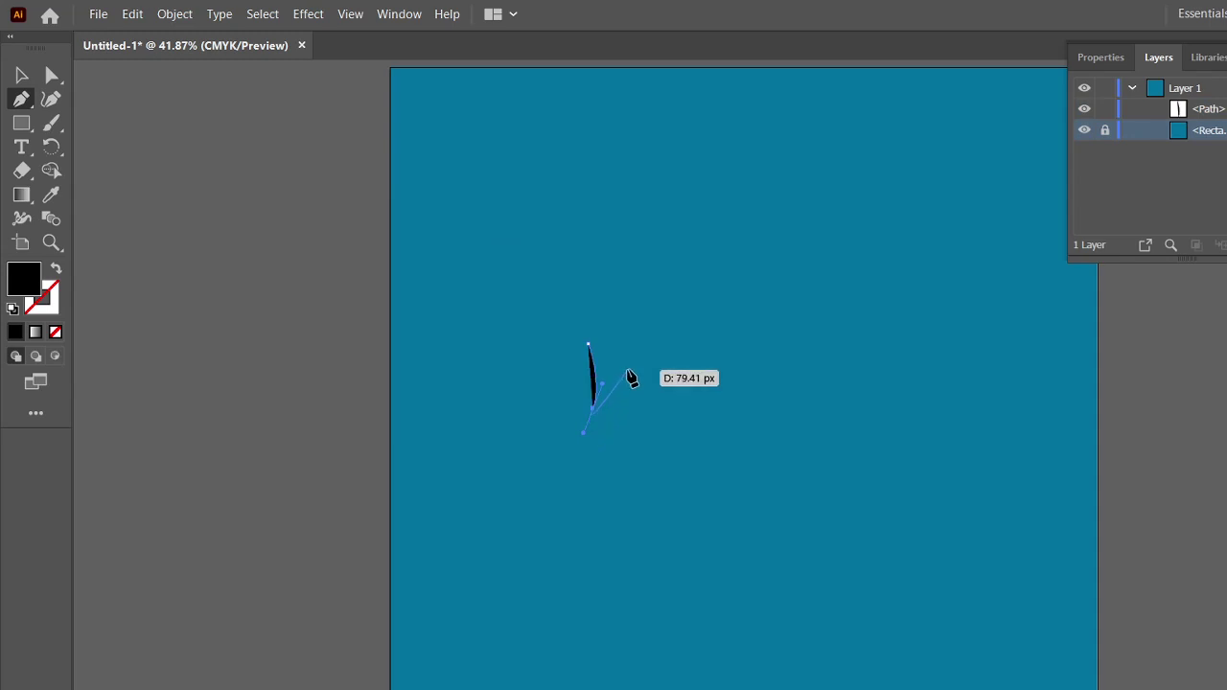
{"action": "key", "text": "ctrl+z"}
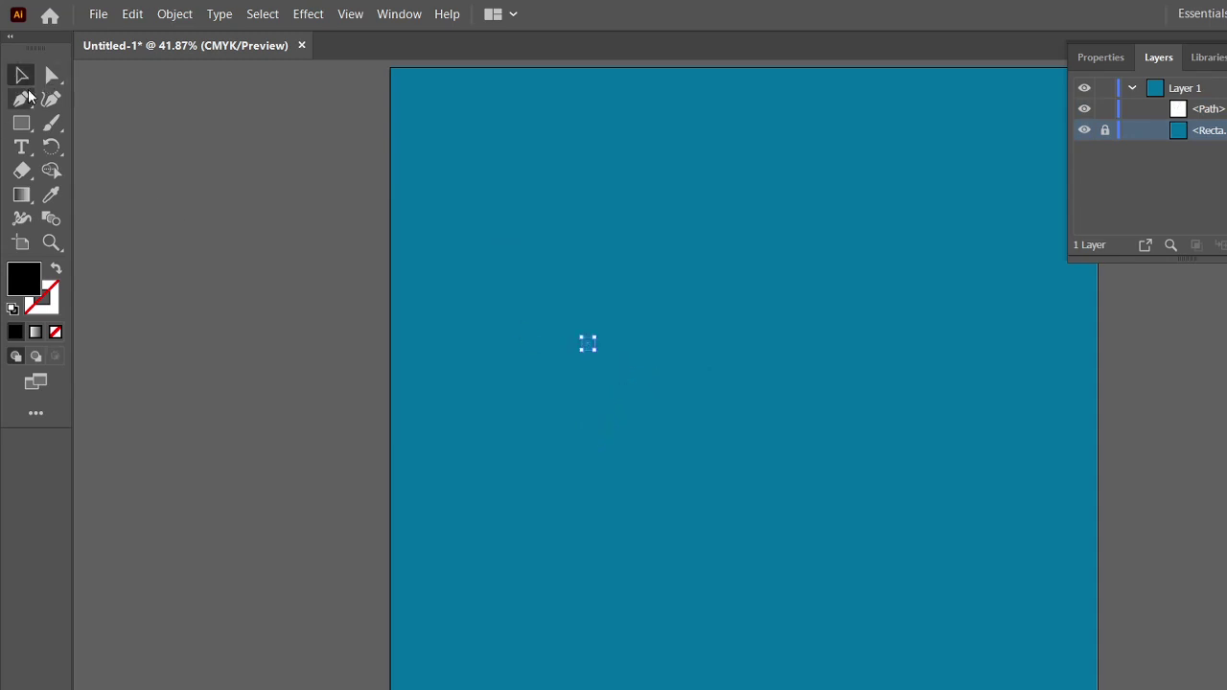
Draw an open zigzag path of four straight-cornered anchor points in the upper half of the artboard with the Pen tool.
{"action": "left_click", "coordinate": [582, 178]}
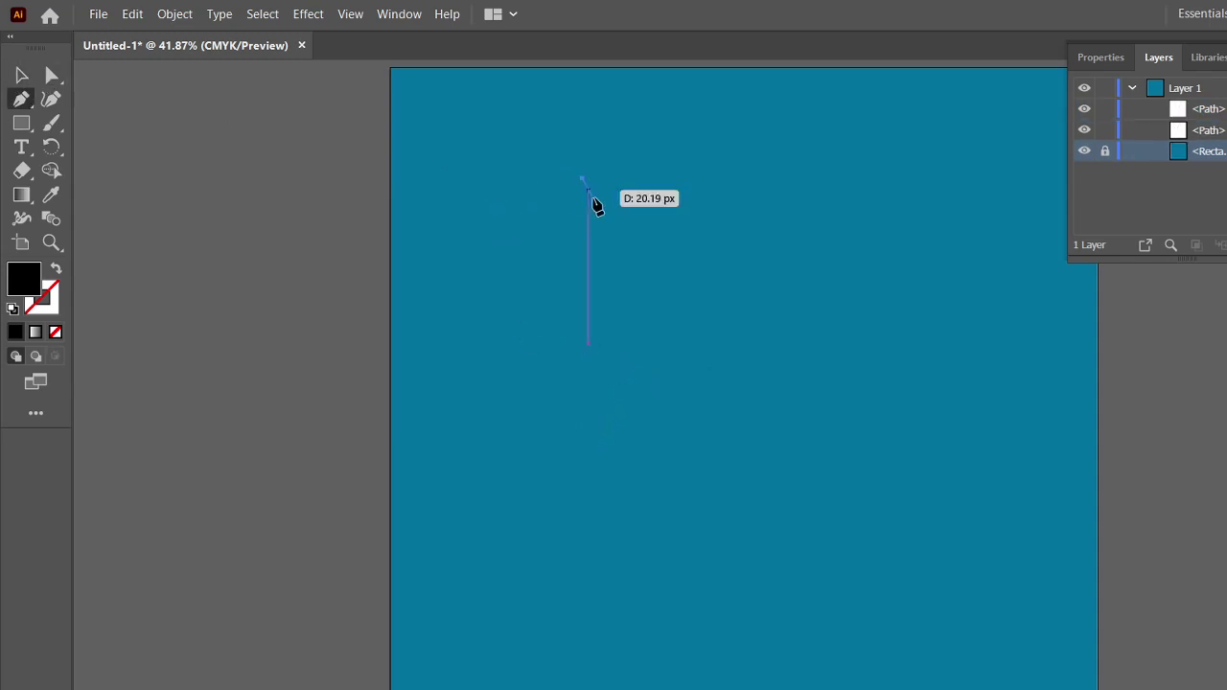
{"action": "left_click", "coordinate": [650, 396]}
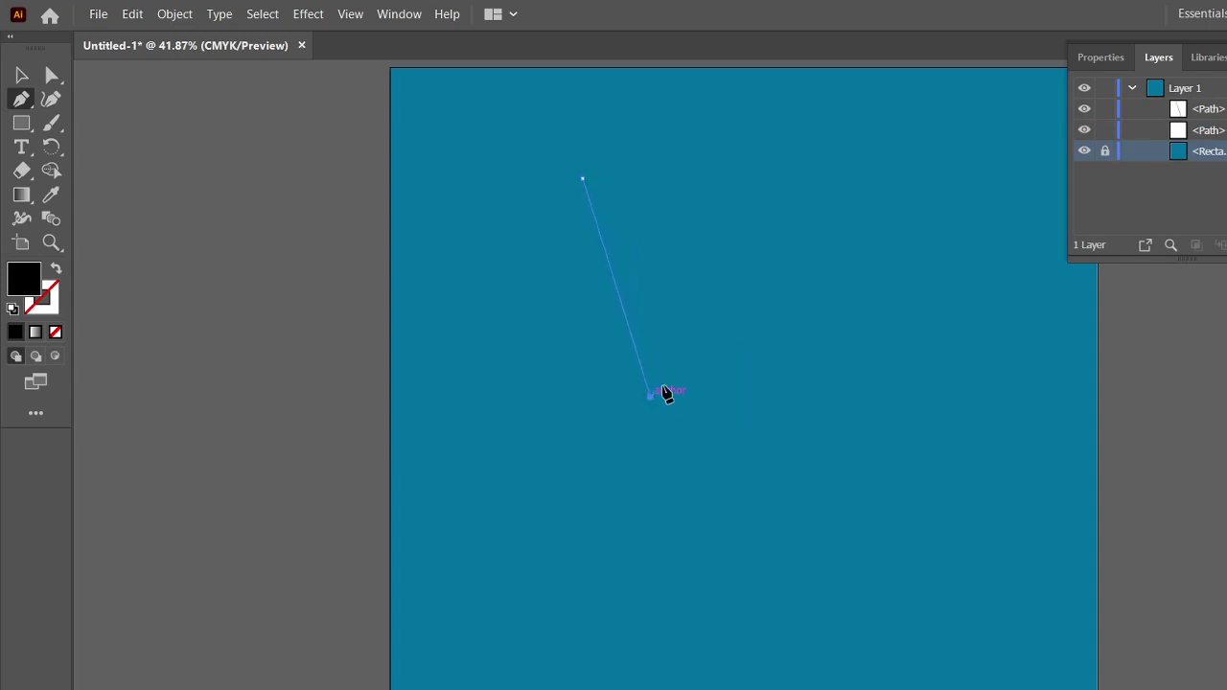
{"action": "left_click", "coordinate": [767, 203]}
{"action": "left_click", "coordinate": [838, 276]}
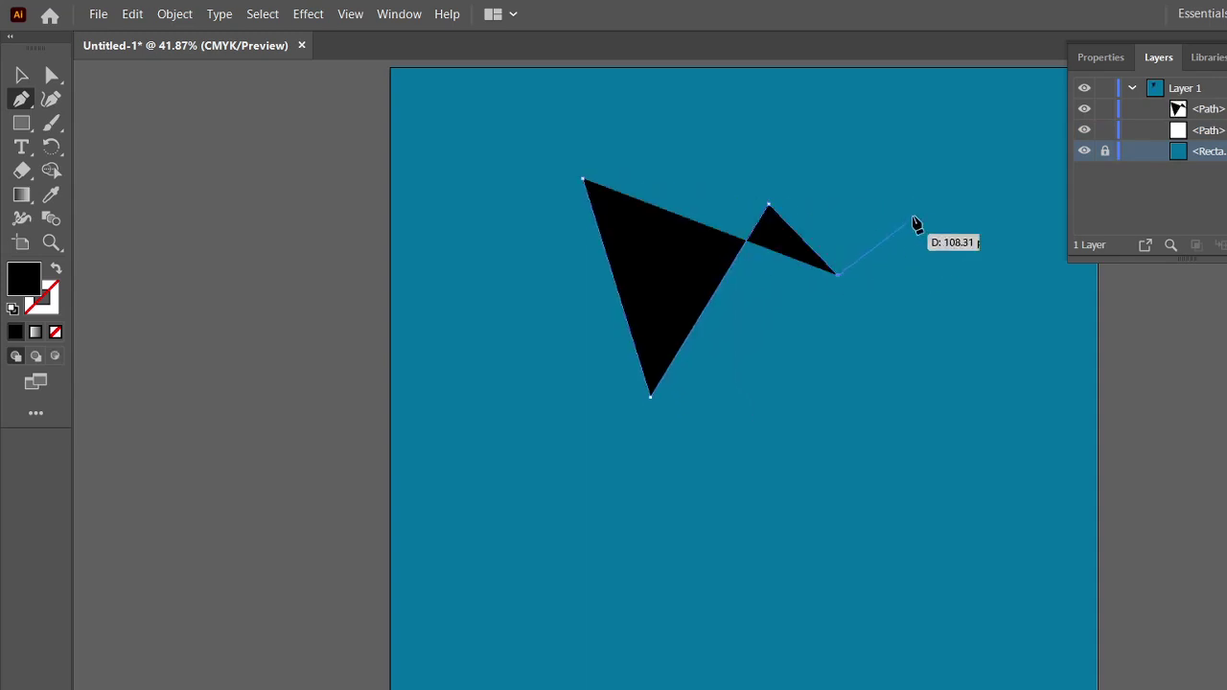
Remove the zigzag path's fill and give it a 4 pt black stroke.
{"action": "left_click", "coordinate": [1100, 58]}
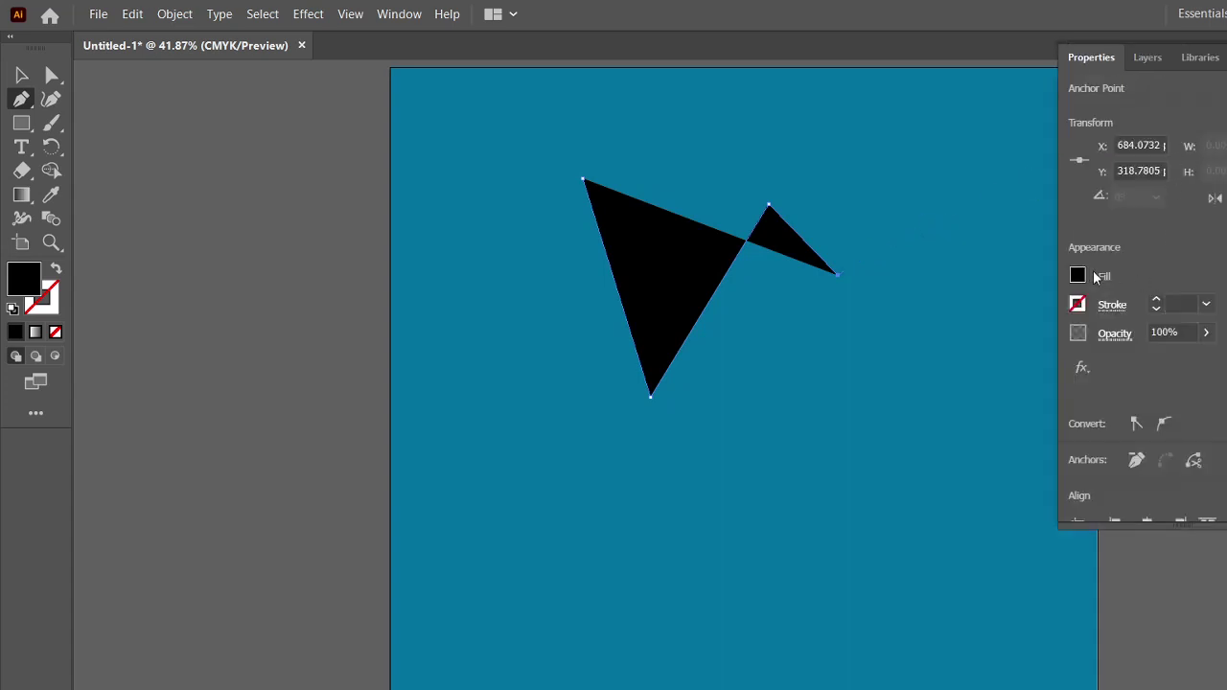
{"action": "left_click", "coordinate": [1079, 276]}
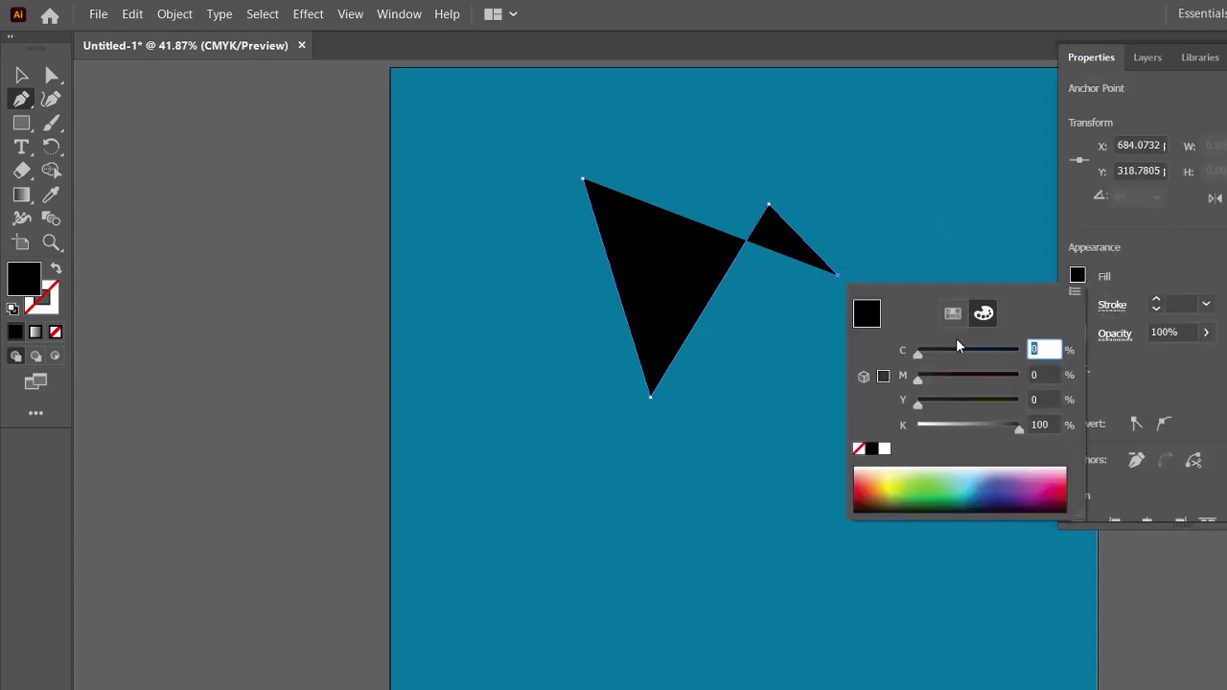
{"action": "left_click", "coordinate": [860, 450]}
{"action": "left_click", "coordinate": [1164, 238]}
{"action": "left_click", "coordinate": [1158, 300]}
{"action": "left_click", "coordinate": [1157, 300]}
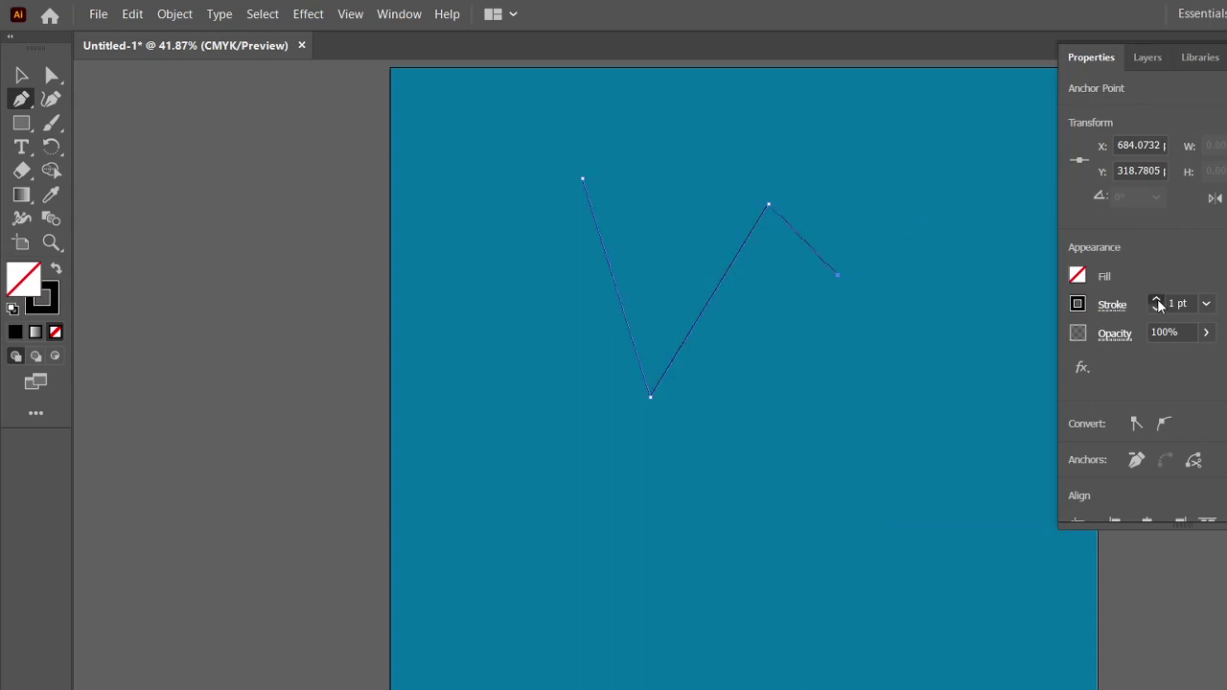
{"action": "left_click", "coordinate": [1157, 301]}
{"action": "left_click", "coordinate": [1158, 301]}
Continue the zigzag path with five more straight-cornered anchor points and close it at its starting anchor.
{"action": "left_click", "coordinate": [781, 331]}
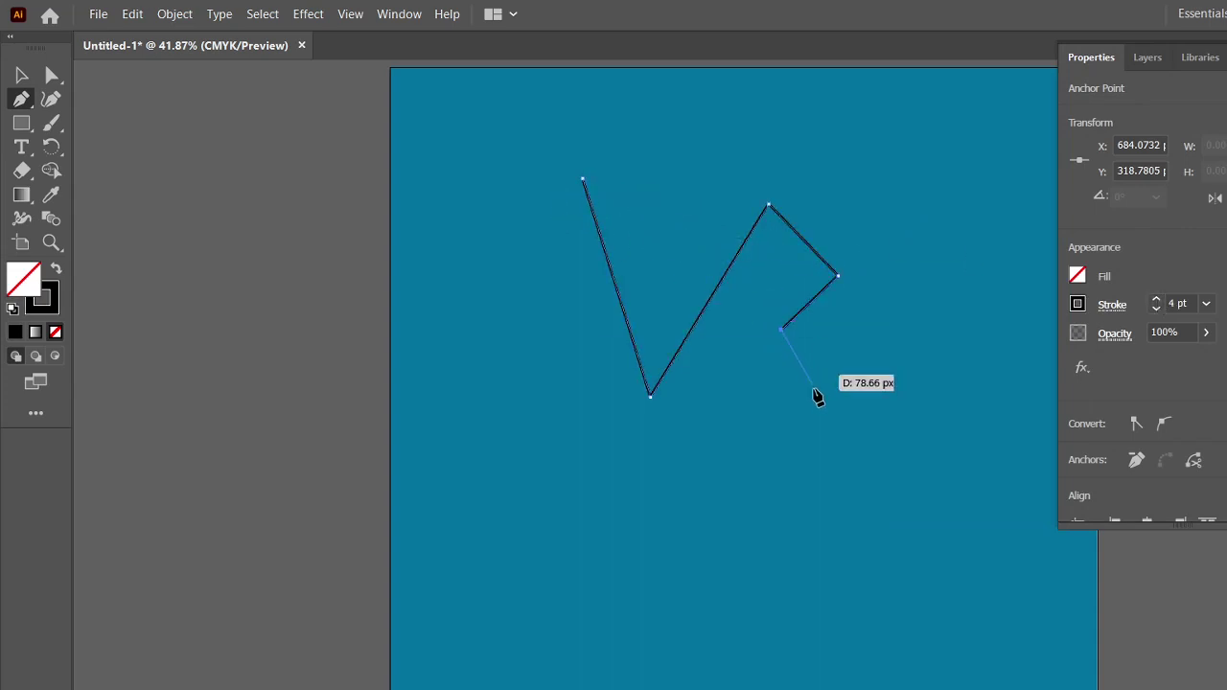
{"action": "left_click", "coordinate": [838, 424]}
{"action": "left_click", "coordinate": [923, 278]}
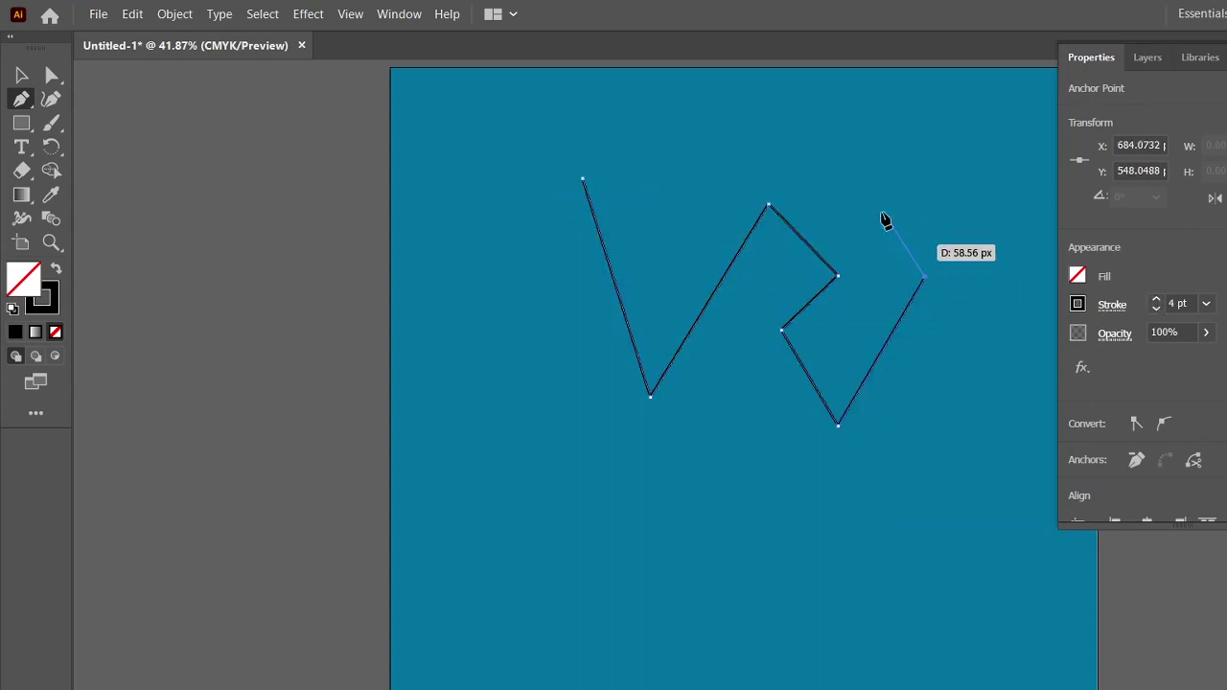
{"action": "left_click", "coordinate": [779, 163]}
{"action": "left_click", "coordinate": [676, 245]}
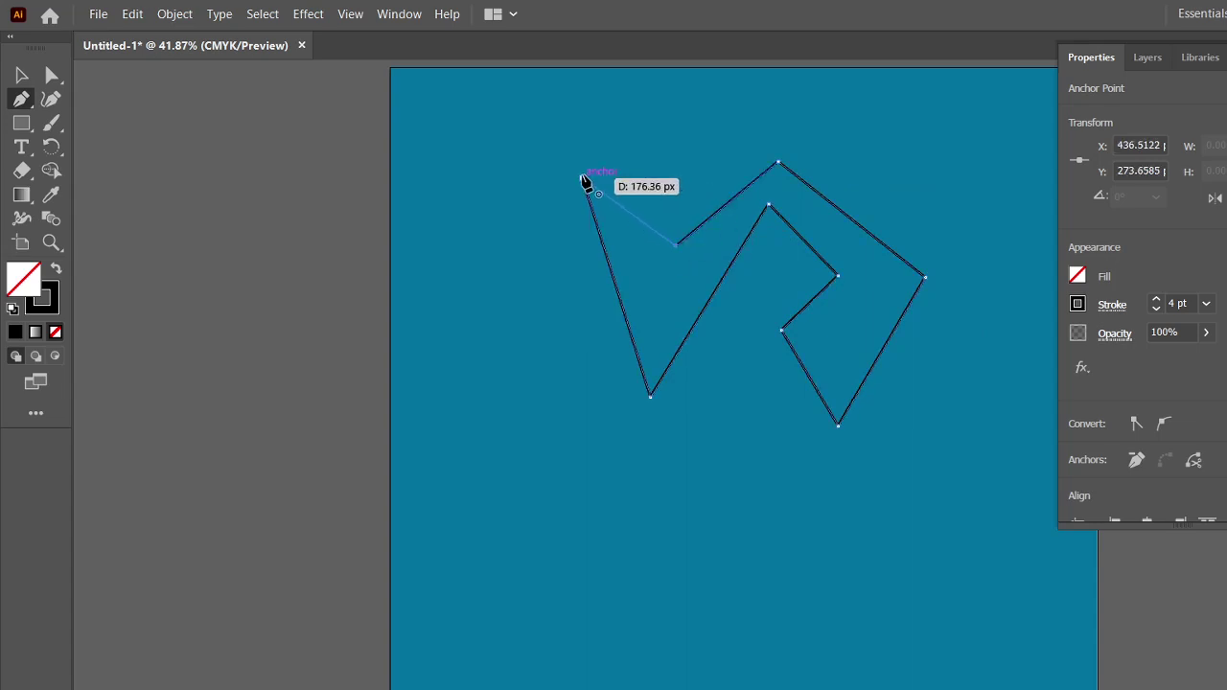
{"action": "left_click", "coordinate": [584, 180]}
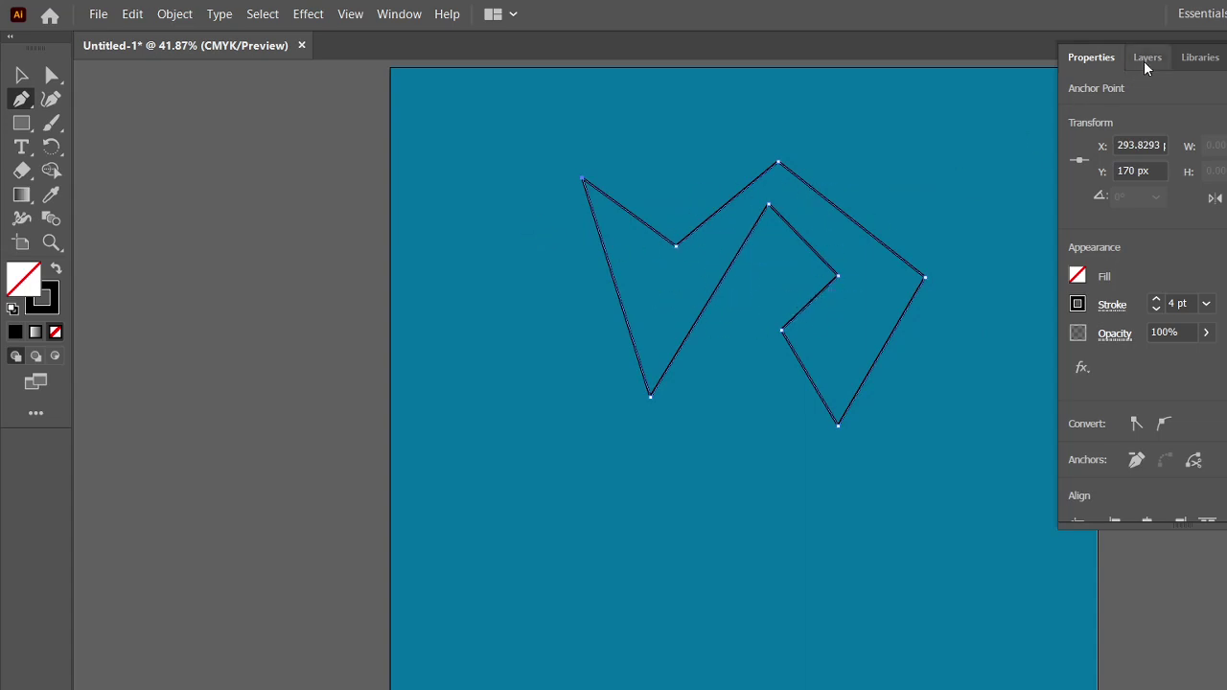
Fill the closed angular shape with dark navy blue and deselect it.
{"action": "left_click", "coordinate": [1078, 277]}
{"action": "mouse_move", "coordinate": [993, 484]}
{"action": "left_mouse_down"}
{"action": "mouse_move", "coordinate": [956, 483]}
{"action": "mouse_move", "coordinate": [1016, 496]}
{"action": "mouse_move", "coordinate": [978, 495]}
{"action": "left_mouse_up"}
{"action": "left_click", "coordinate": [18, 86]}
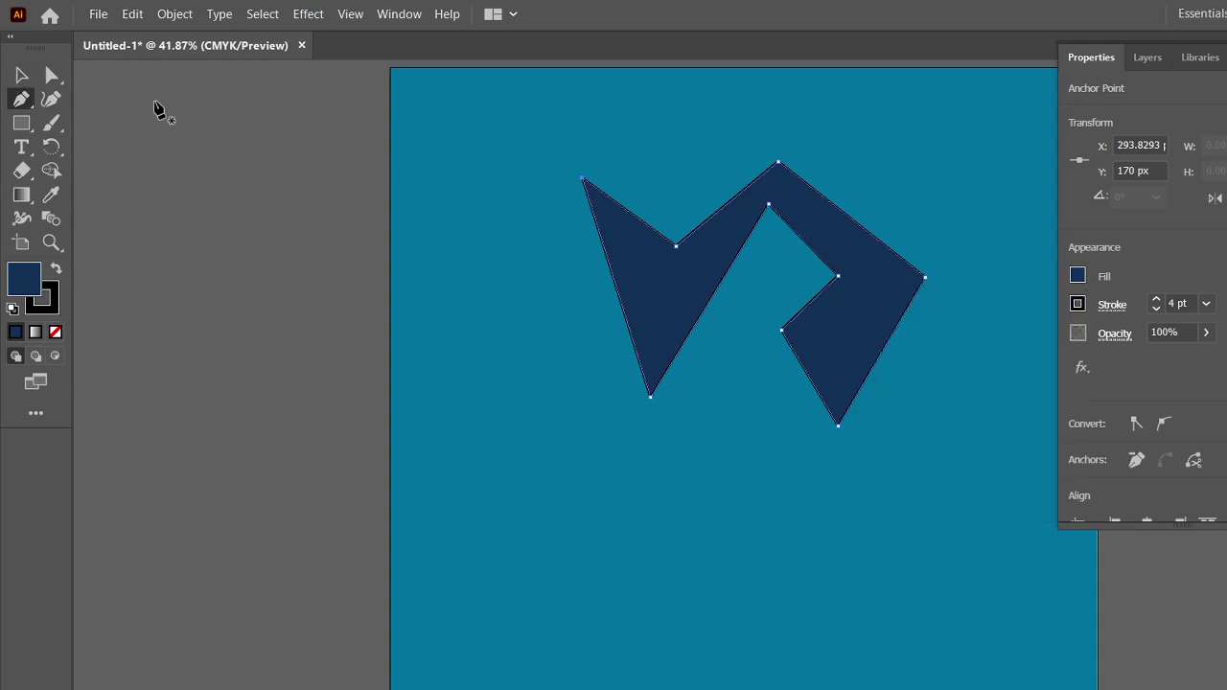
{"action": "left_click", "coordinate": [21, 79]}
{"action": "left_click", "coordinate": [153, 112]}
Draw a closed shape with curved segments below the angular shape using the Pen tool, pulling out direction handles at its anchors.
{"action": "left_click", "coordinate": [20, 100]}
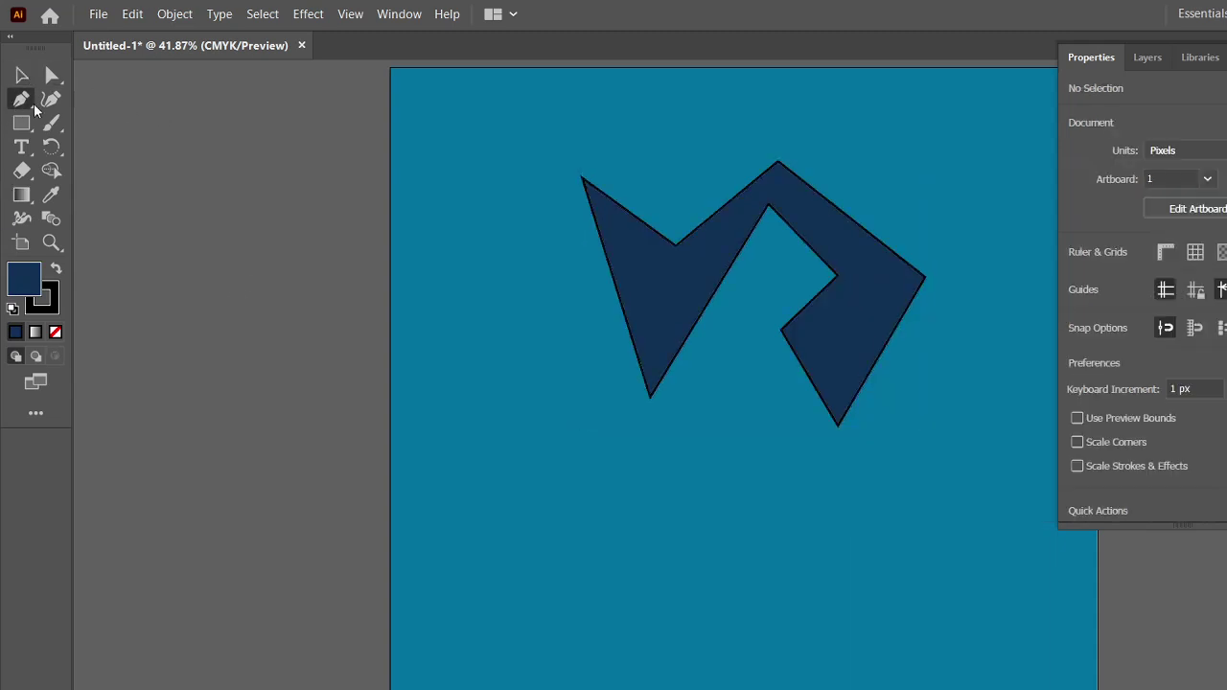
{"action": "left_click", "coordinate": [561, 425]}
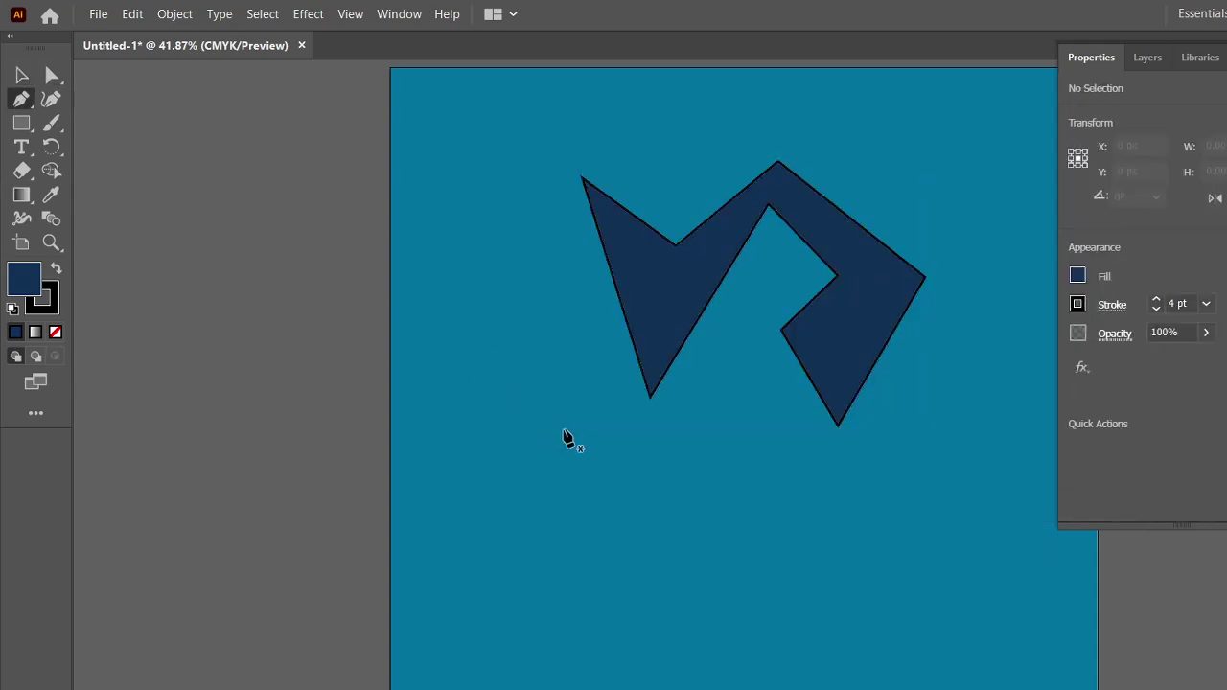
{"action": "left_click", "coordinate": [637, 538]}
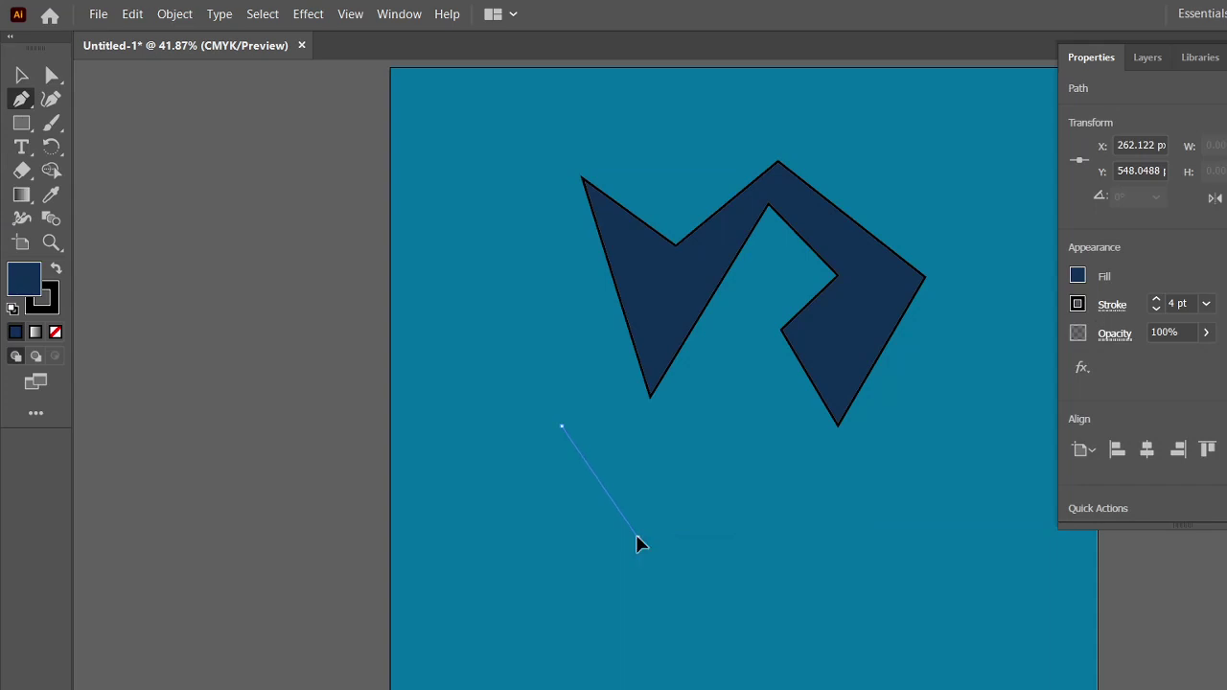
{"action": "left_click_drag", "start_coordinate": [636, 536], "coordinate": [698, 473]}
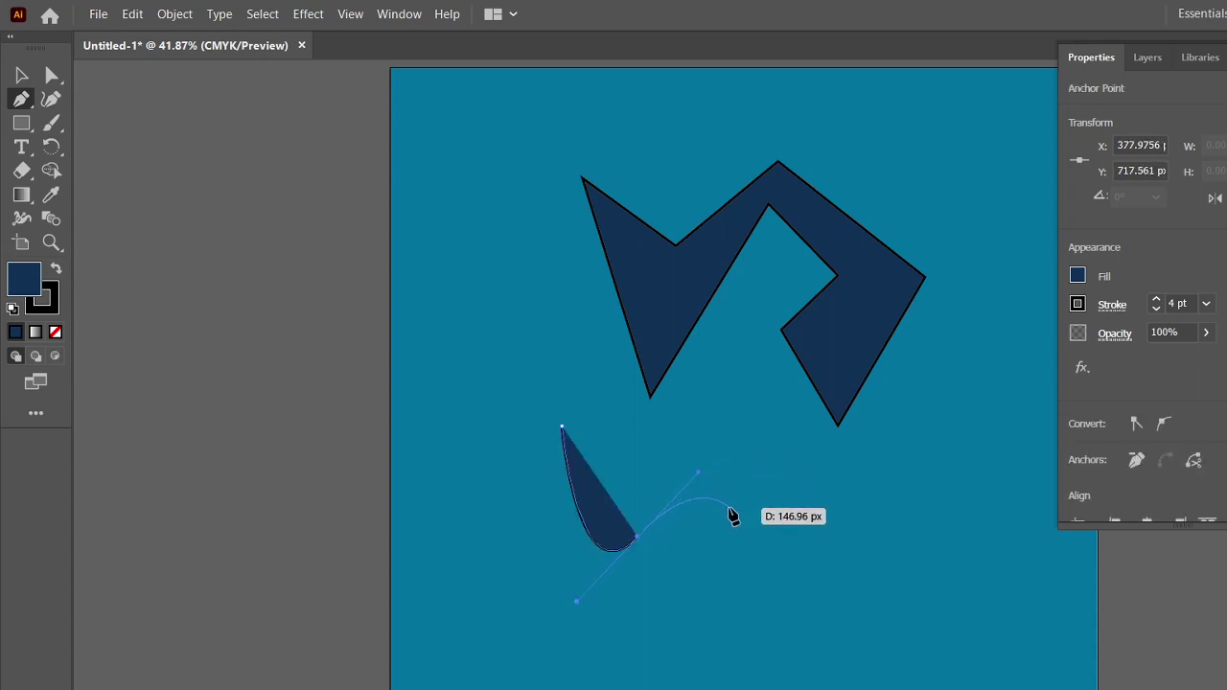
{"action": "left_click_drag", "start_coordinate": [721, 517], "coordinate": [739, 604]}
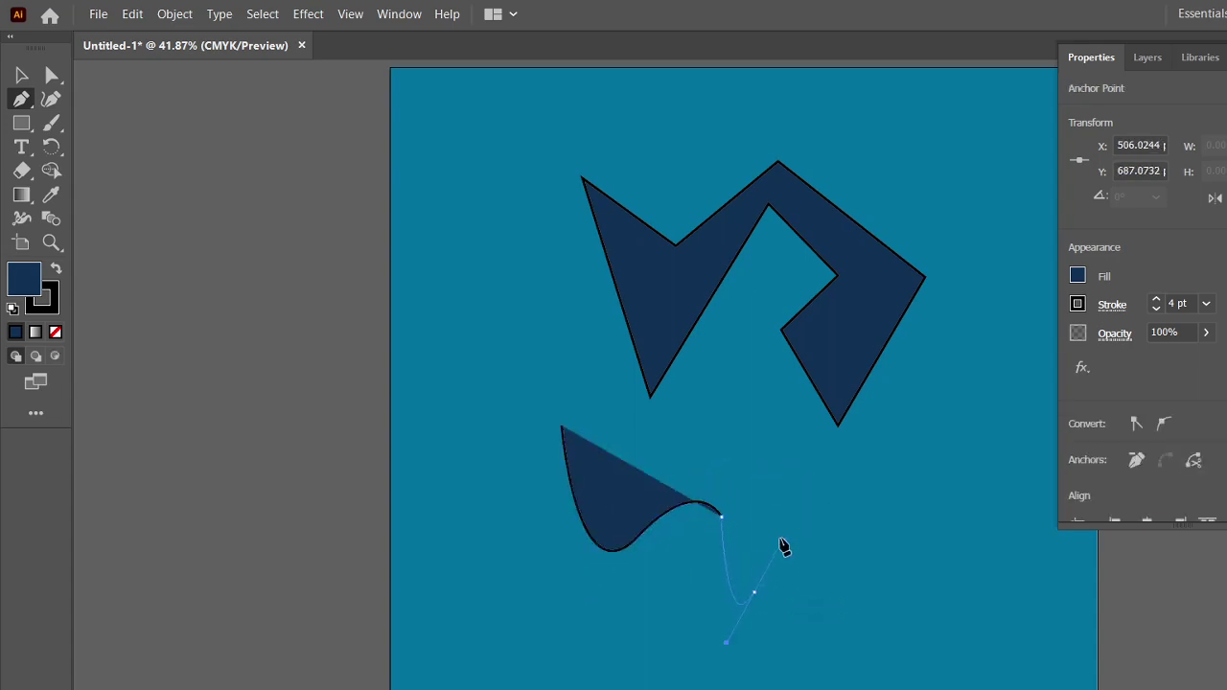
{"action": "left_click_drag", "start_coordinate": [781, 540], "coordinate": [782, 542]}
{"action": "left_click_drag", "start_coordinate": [782, 500], "coordinate": [783, 494]}
{"action": "left_click_drag", "start_coordinate": [724, 451], "coordinate": [594, 426]}
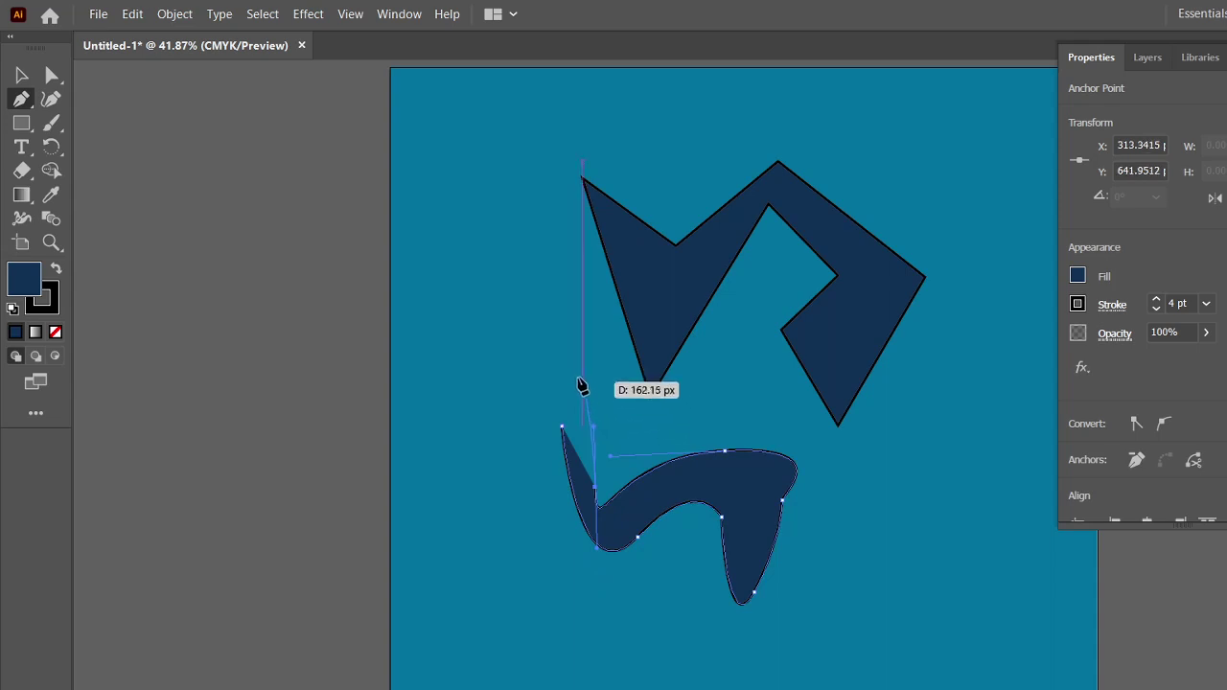
{"action": "left_click_drag", "start_coordinate": [578, 376], "coordinate": [513, 384]}
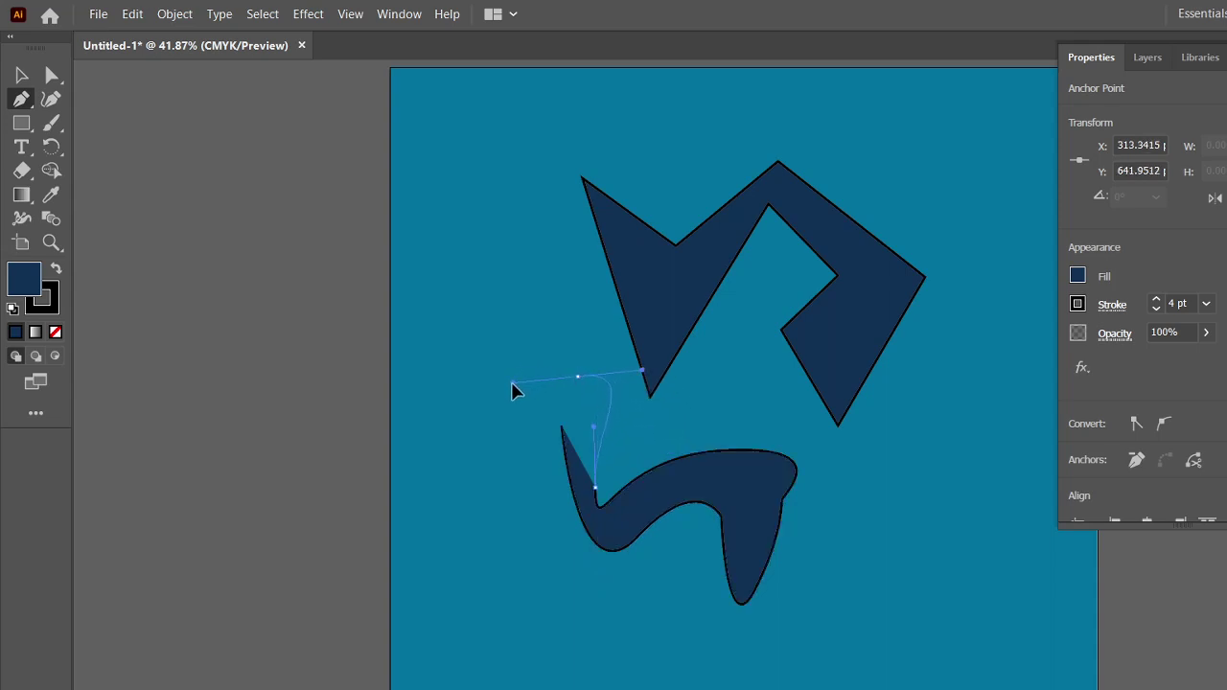
{"action": "left_click", "coordinate": [562, 425]}
{"action": "key", "text": "v"}
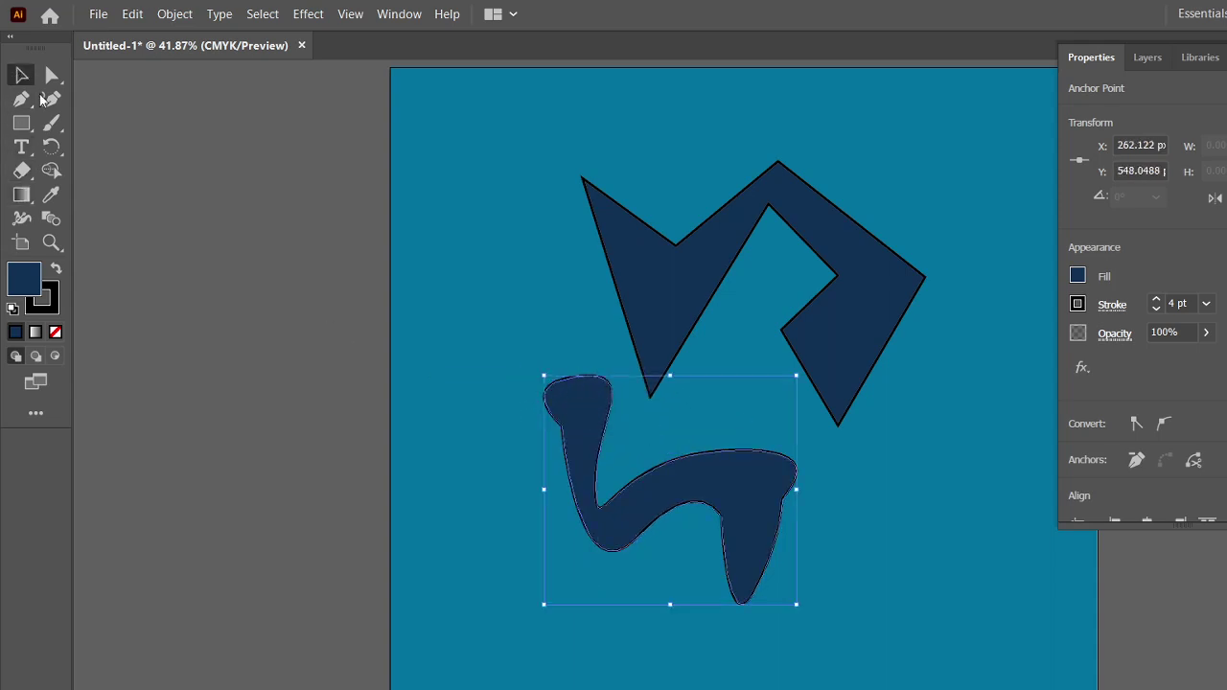
Separate the two shapes by moving the angular one slightly up and right and the curved one down.
{"action": "left_click", "coordinate": [420, 170]}
{"action": "left_click_drag", "start_coordinate": [614, 225], "coordinate": [646, 197]}
{"action": "left_click", "coordinate": [493, 255]}
{"action": "left_click_drag", "start_coordinate": [578, 449], "coordinate": [580, 497]}
{"action": "left_click", "coordinate": [512, 345]}
{"action": "left_click", "coordinate": [578, 509]}
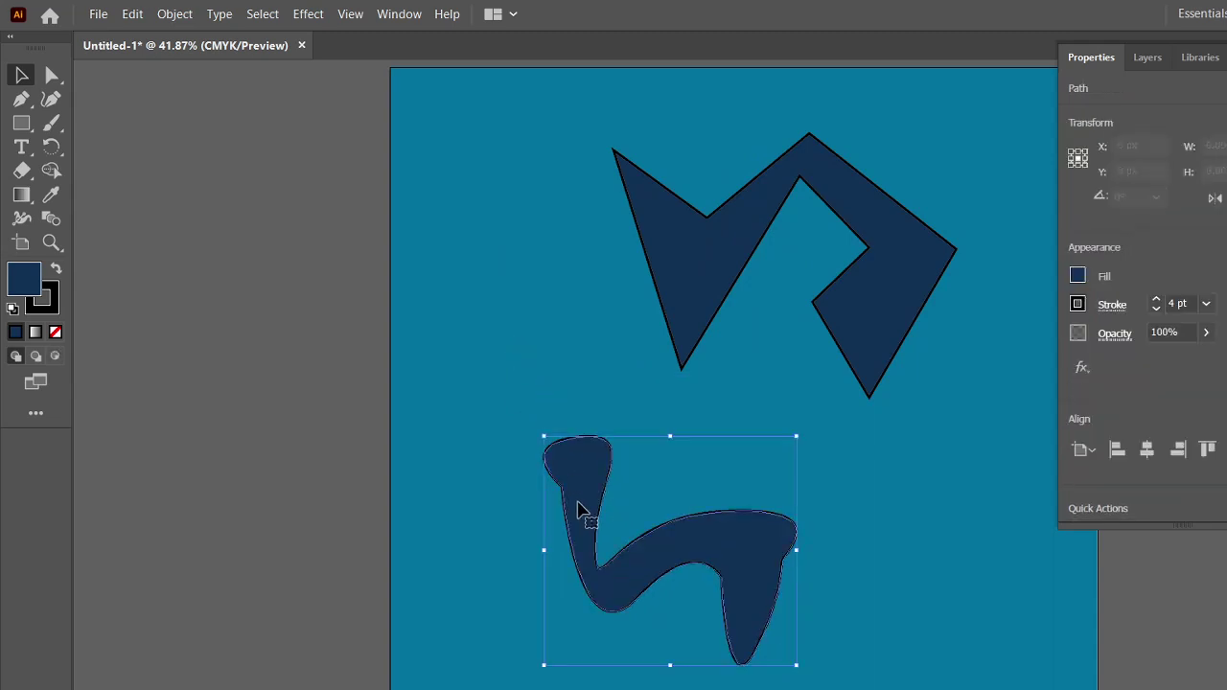
{"action": "left_click", "coordinate": [698, 286]}
{"action": "left_click", "coordinate": [549, 266]}
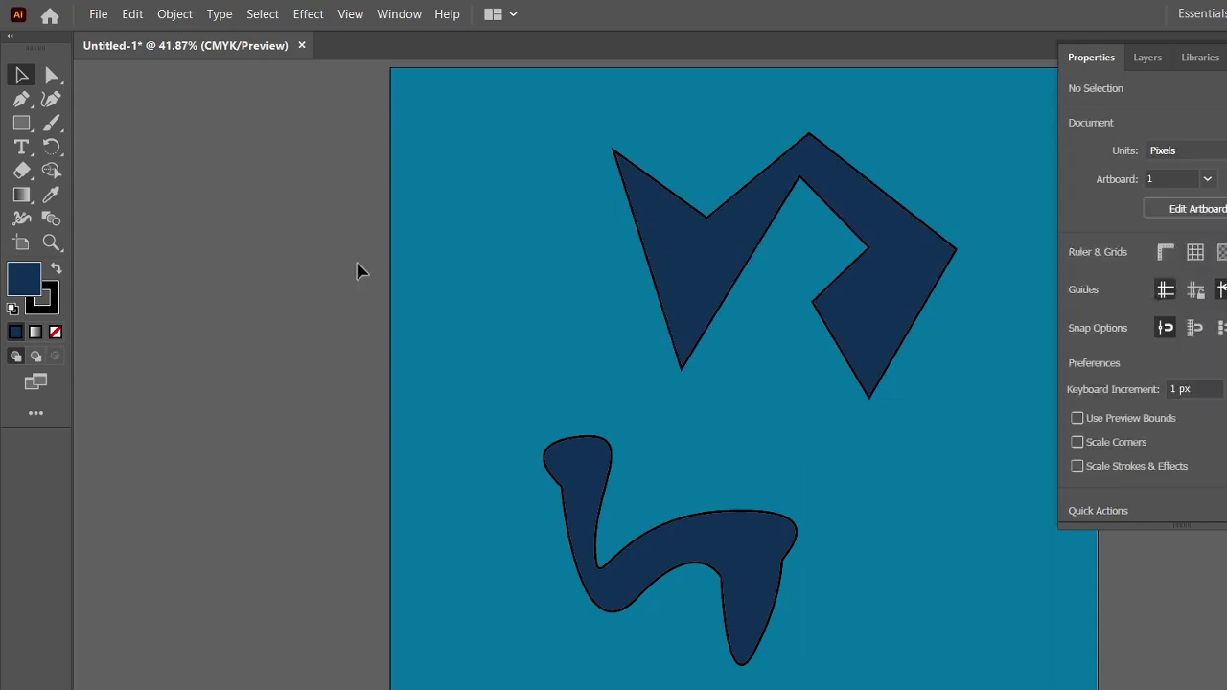
Move the angular shape left until it lies mostly off the artboard, overlapping the artboard's left edge.
{"action": "left_click", "coordinate": [581, 500]}
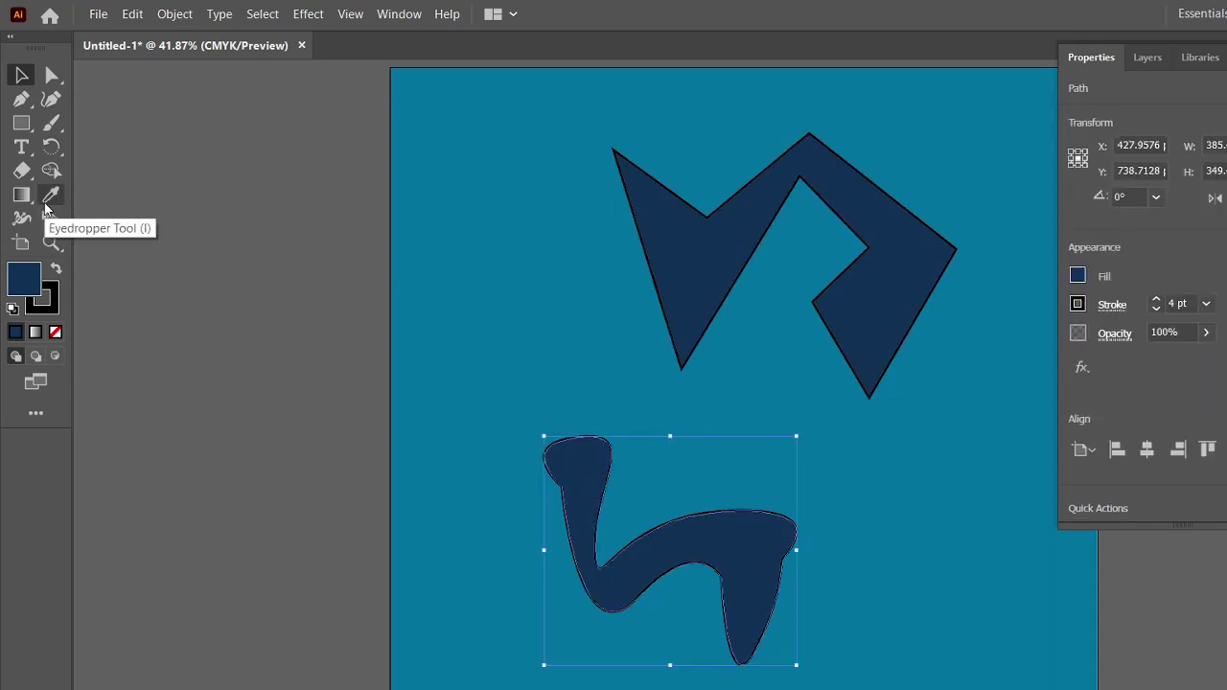
{"action": "left_click", "coordinate": [669, 269]}
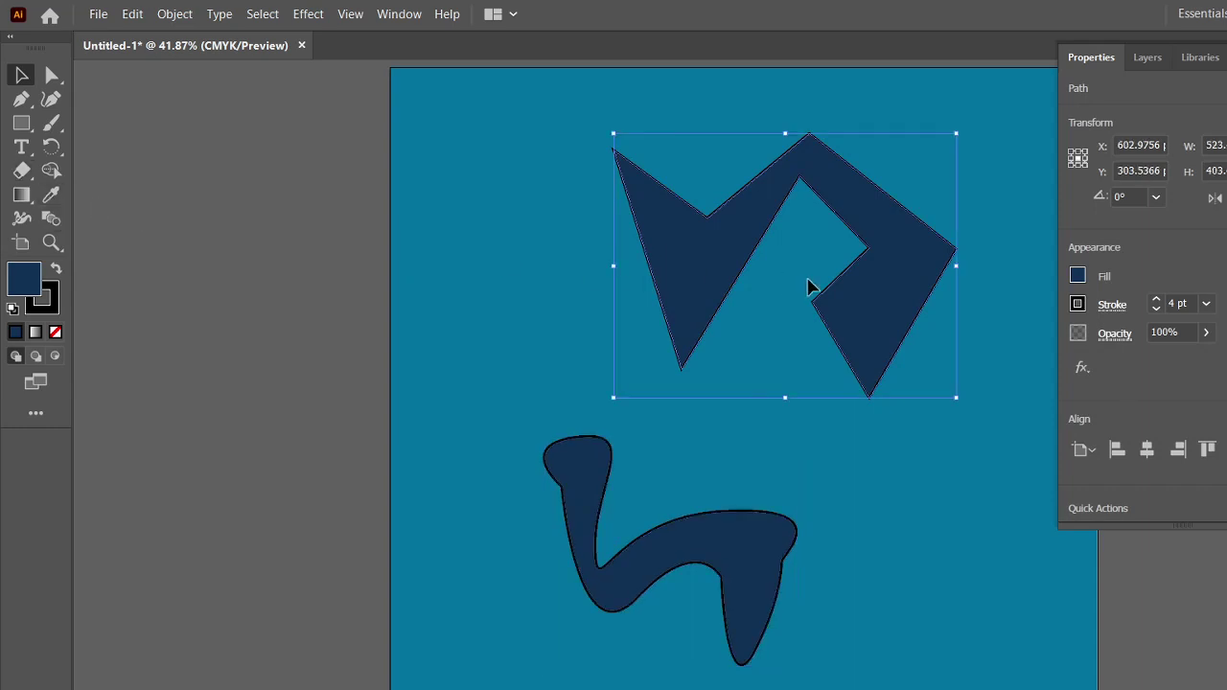
{"action": "left_click_drag", "start_coordinate": [733, 280], "coordinate": [239, 272]}
{"action": "left_click", "coordinate": [238, 126]}
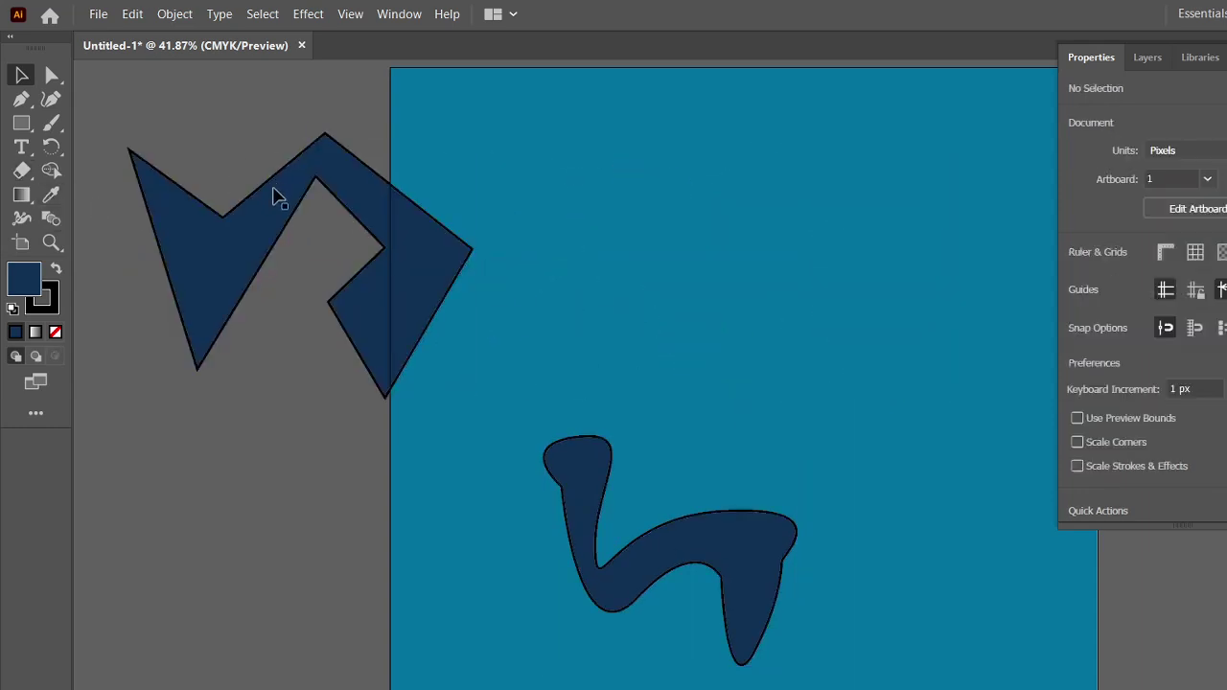
{"action": "left_click", "coordinate": [273, 196]}
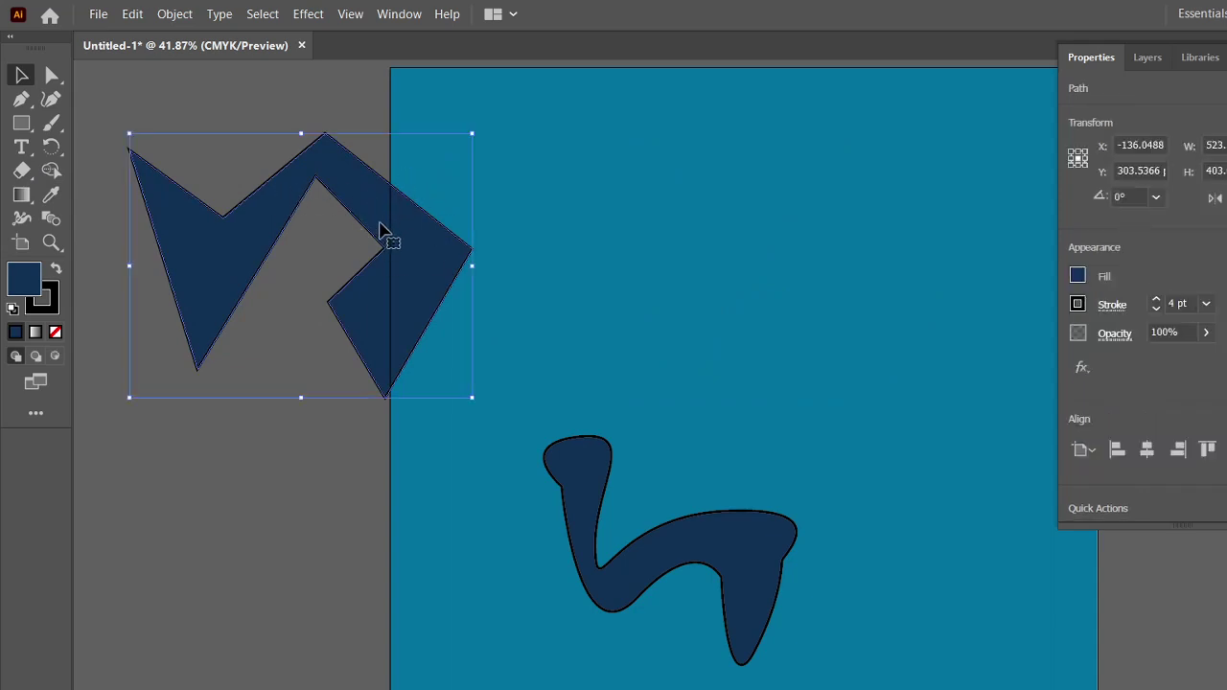
{"action": "left_click", "coordinate": [716, 208]}
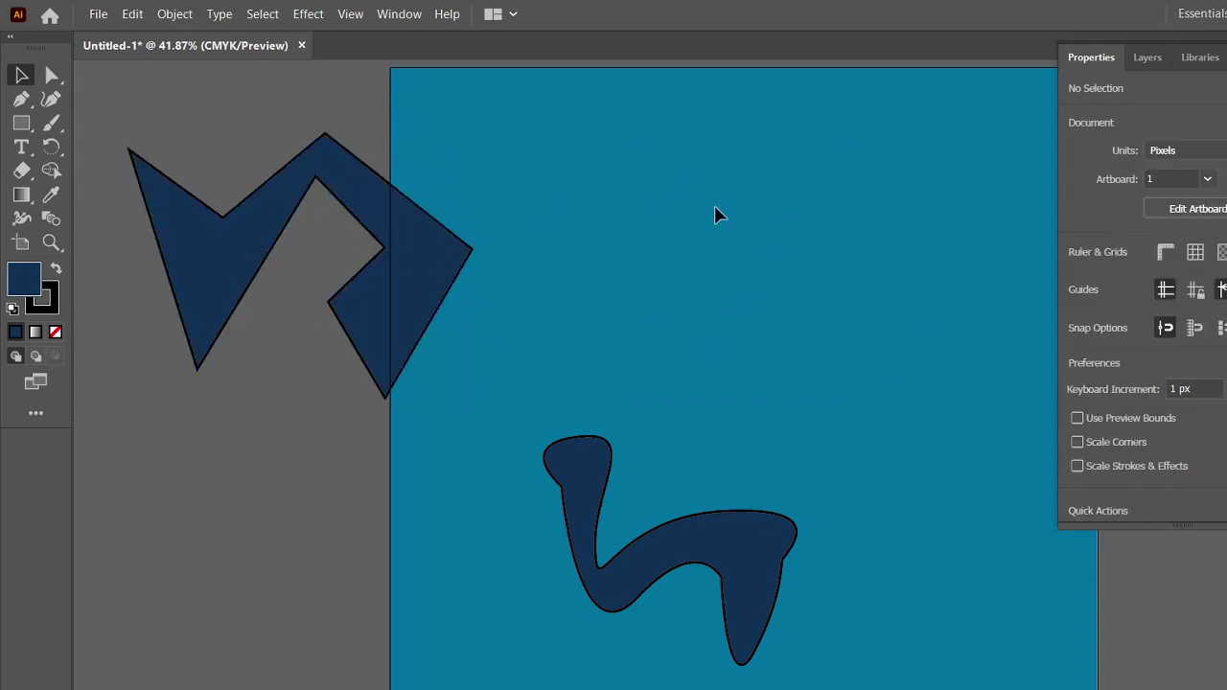
Give the angular shape the artboard background's teal fill and no stroke by sampling it with the Eyedropper, and deselect it.
{"action": "left_click", "coordinate": [254, 209]}
{"action": "left_click", "coordinate": [56, 192]}
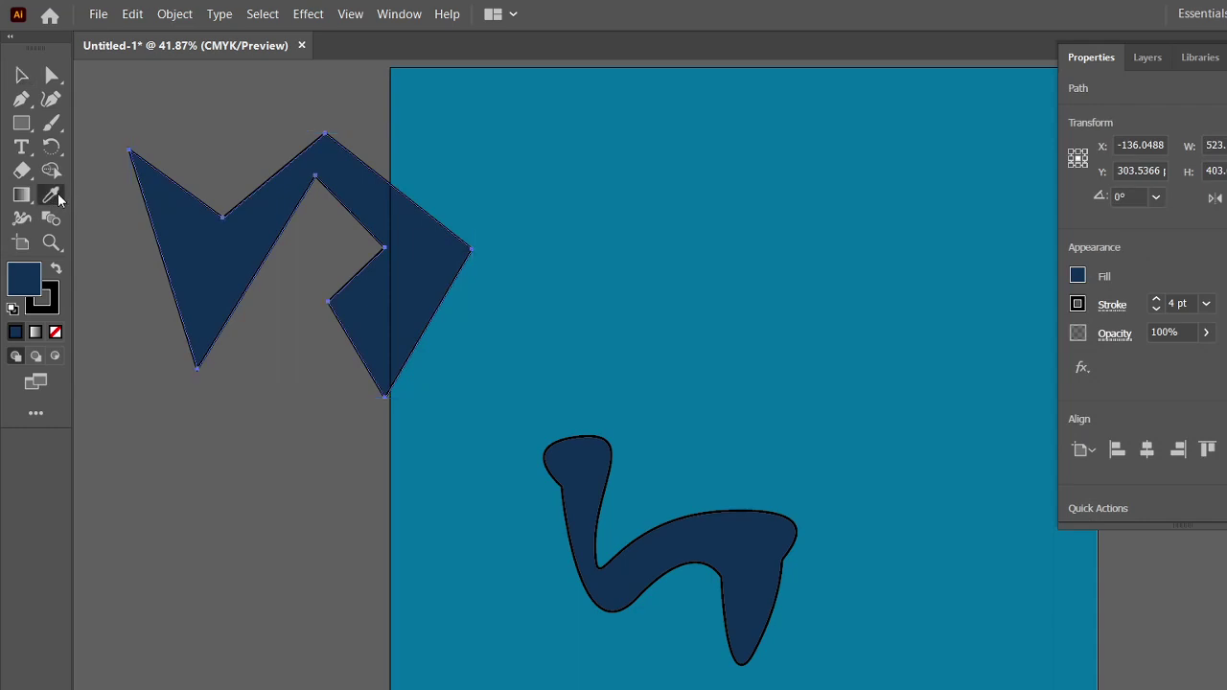
{"action": "left_click", "coordinate": [563, 160]}
{"action": "key", "text": "v"}
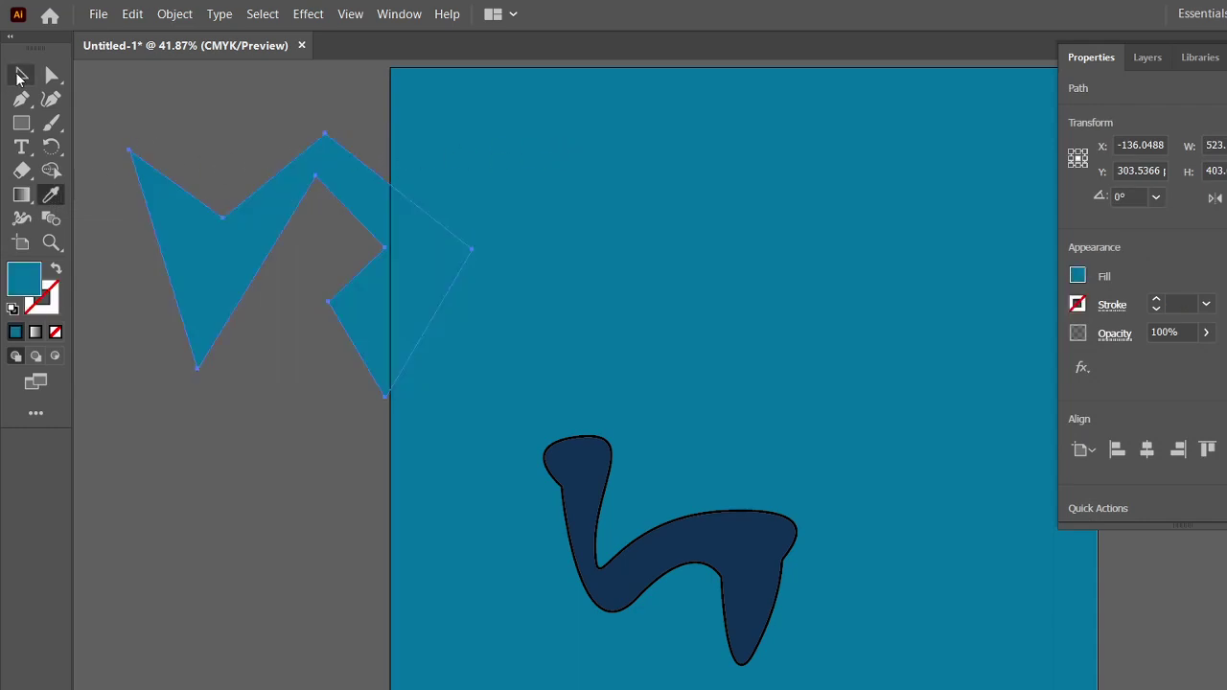
{"action": "left_click", "coordinate": [164, 101]}
Move the teal angular shape slightly down and right across the artboard's left edge, and deselect it.
{"action": "left_click_drag", "start_coordinate": [372, 199], "coordinate": [388, 239]}
{"action": "left_click", "coordinate": [348, 118]}
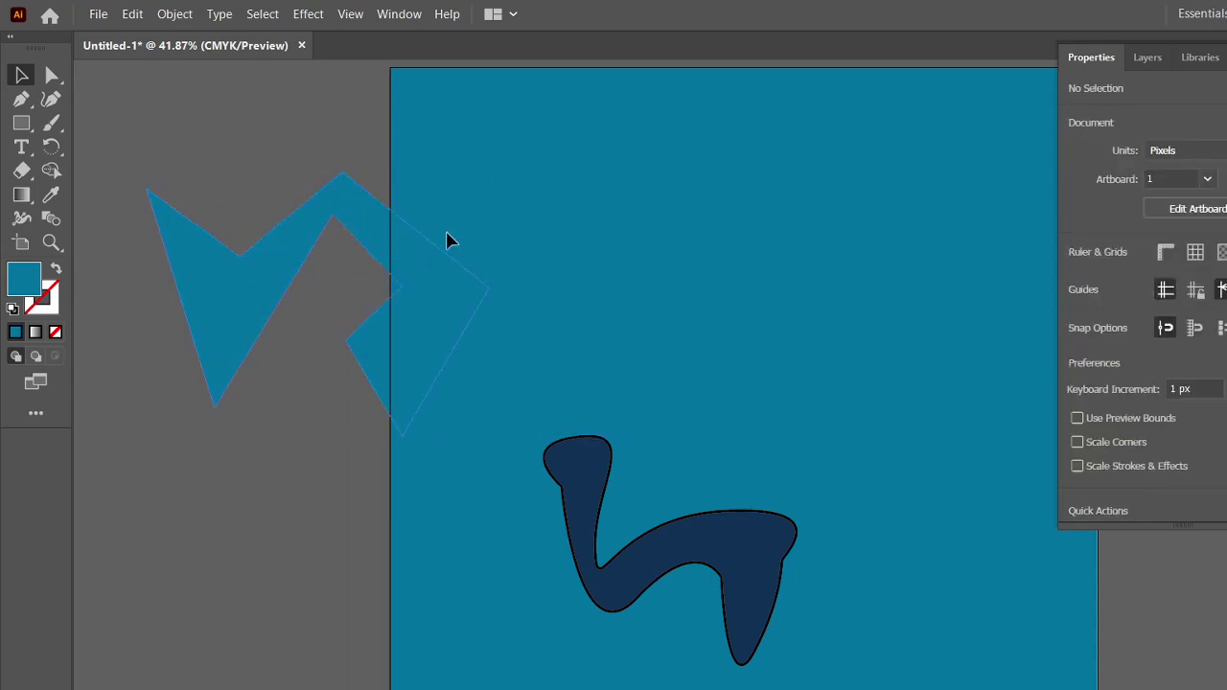
{"action": "left_click_drag", "start_coordinate": [552, 177], "coordinate": [700, 298]}
{"action": "left_click_drag", "start_coordinate": [222, 252], "coordinate": [209, 216]}
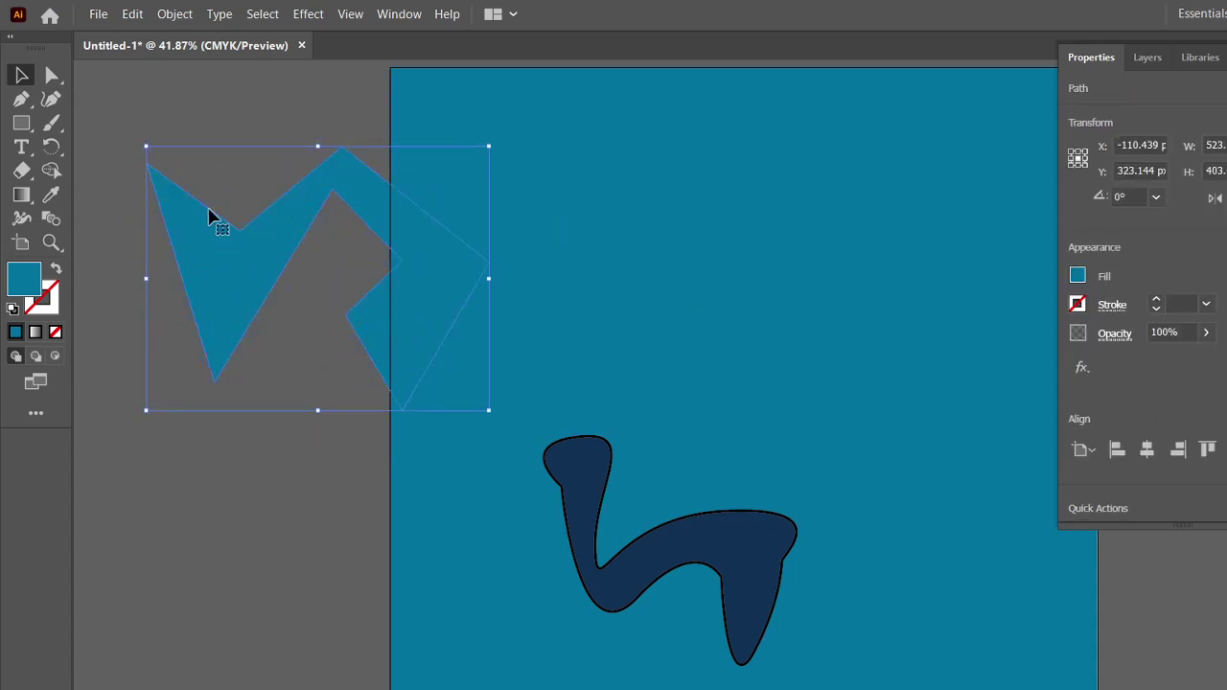
{"action": "left_click", "coordinate": [115, 186]}
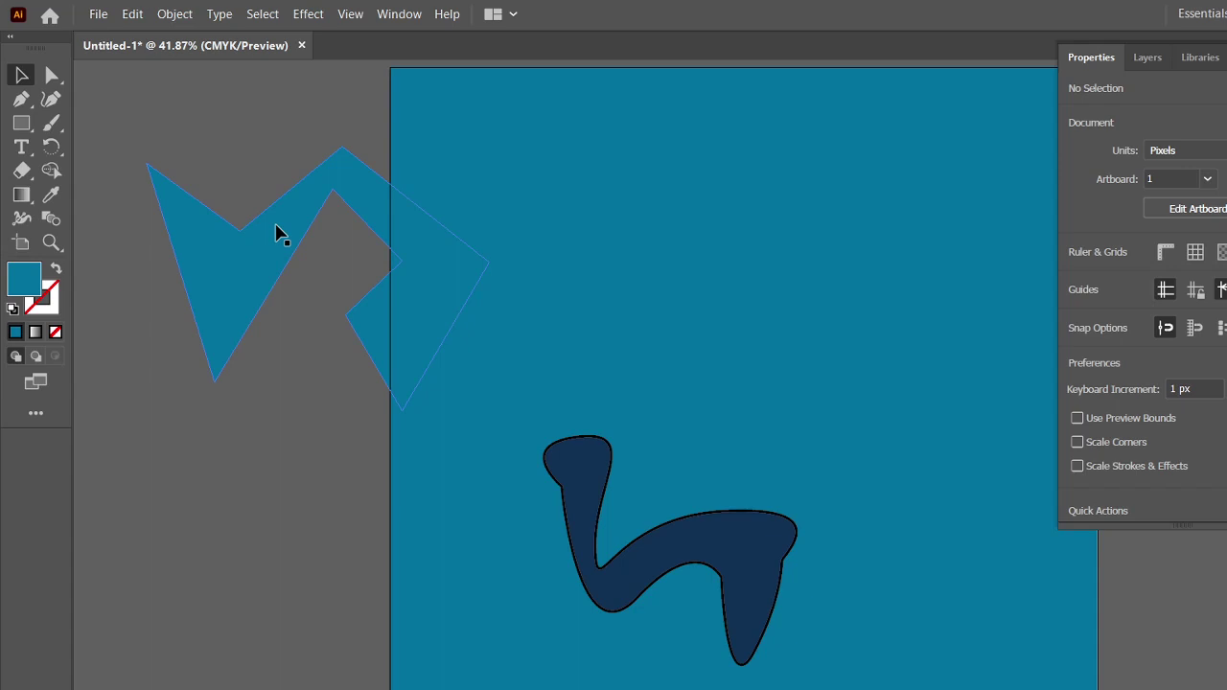
Fill the angular shape with a white-to-black linear gradient, trying the radial type and reverting to linear.
{"action": "left_click", "coordinate": [276, 233]}
{"action": "left_click", "coordinate": [21, 195]}
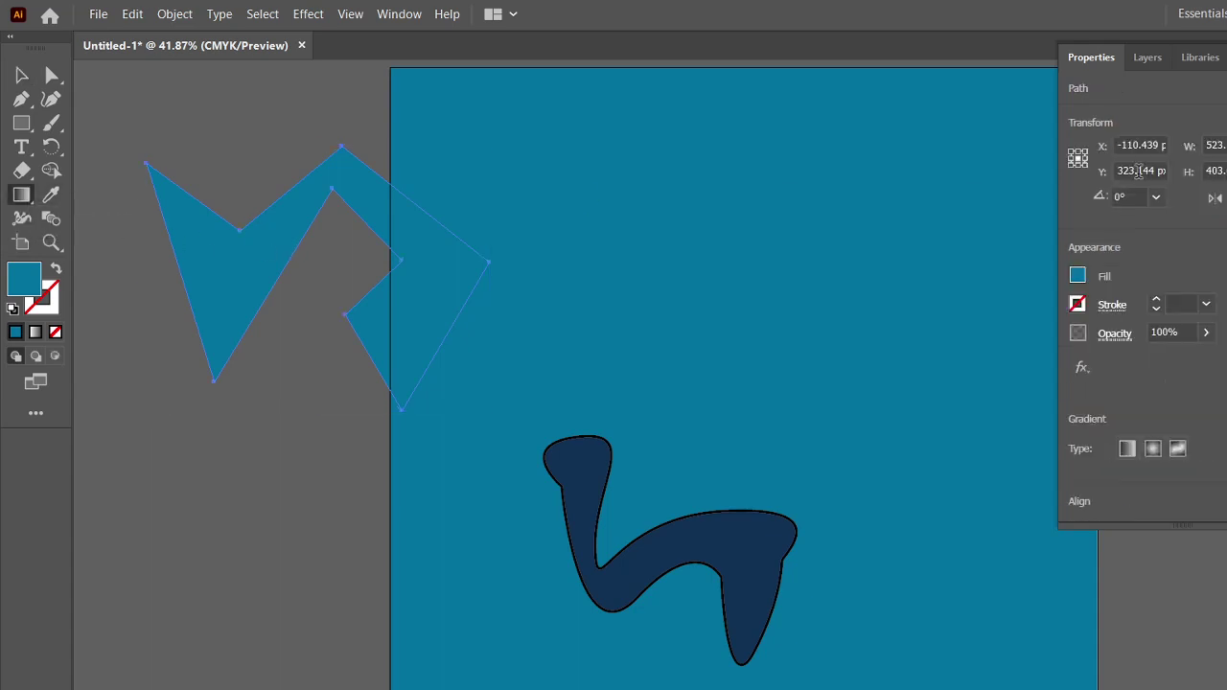
{"action": "key", "text": "shift+Tab"}
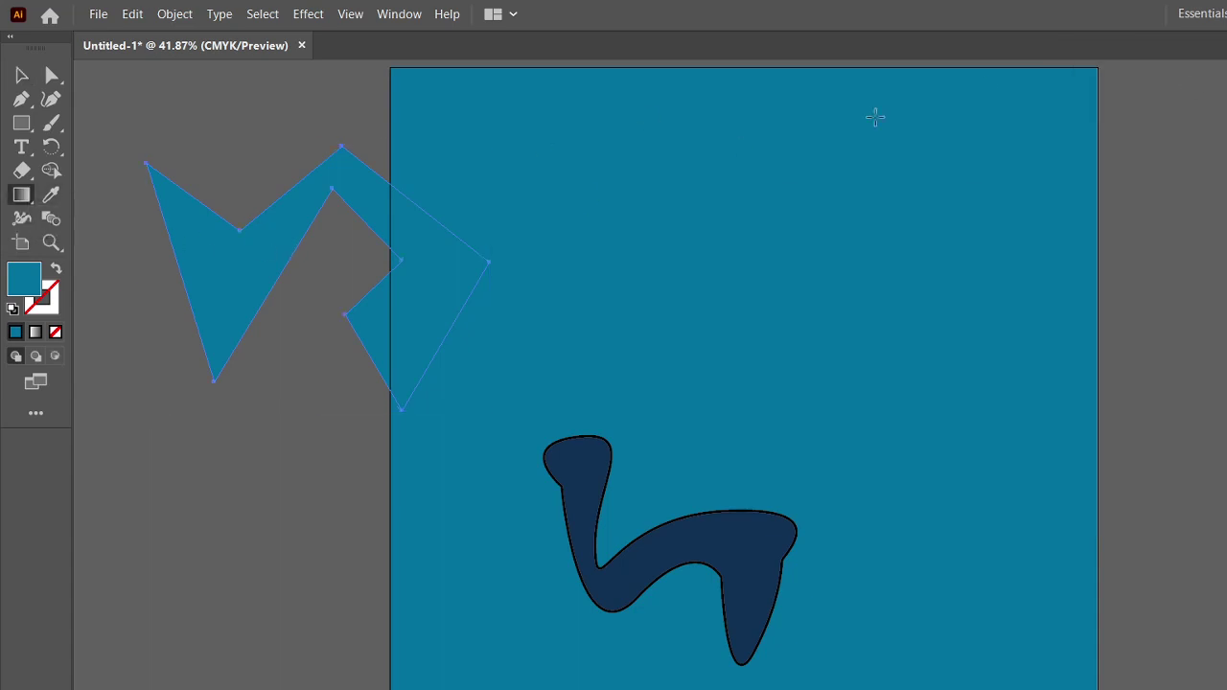
{"action": "left_click", "coordinate": [393, 23]}
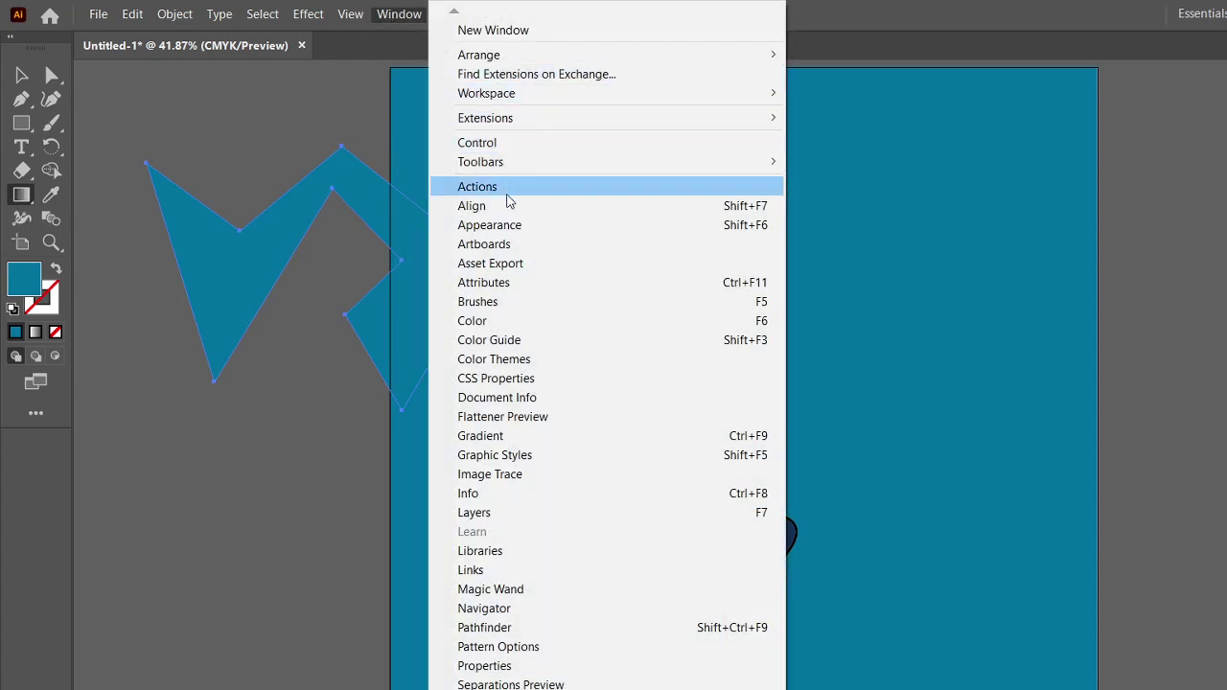
{"action": "left_click", "coordinate": [496, 436]}
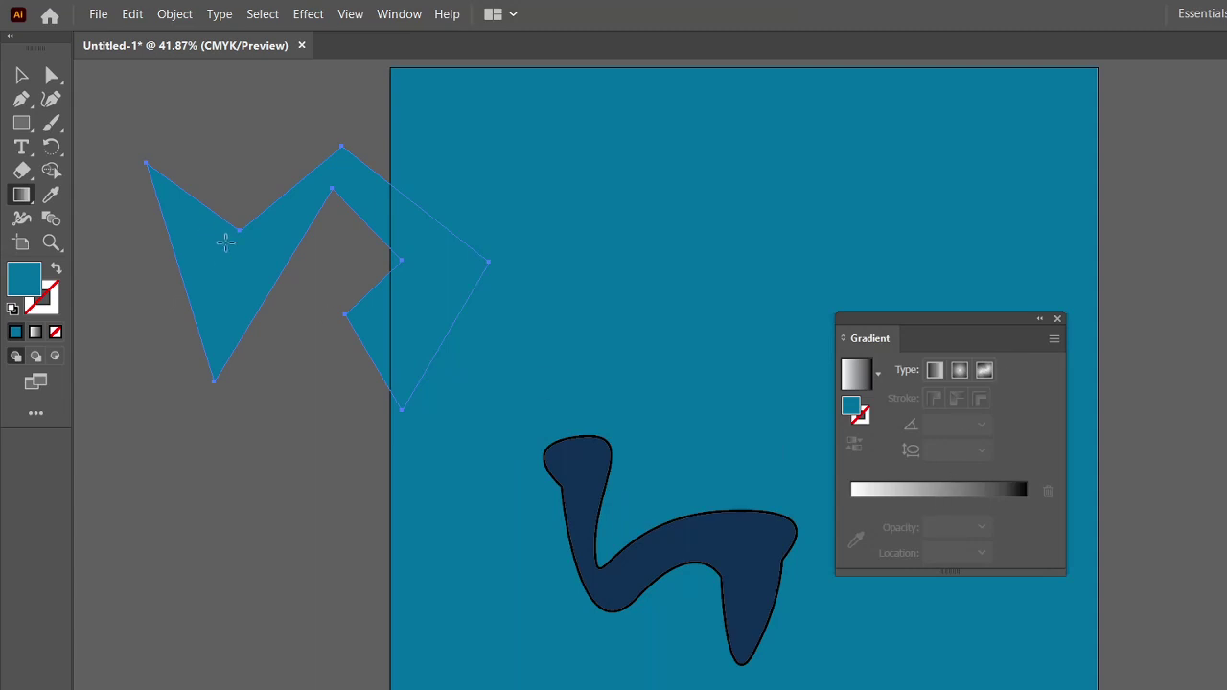
{"action": "left_click", "coordinate": [941, 489]}
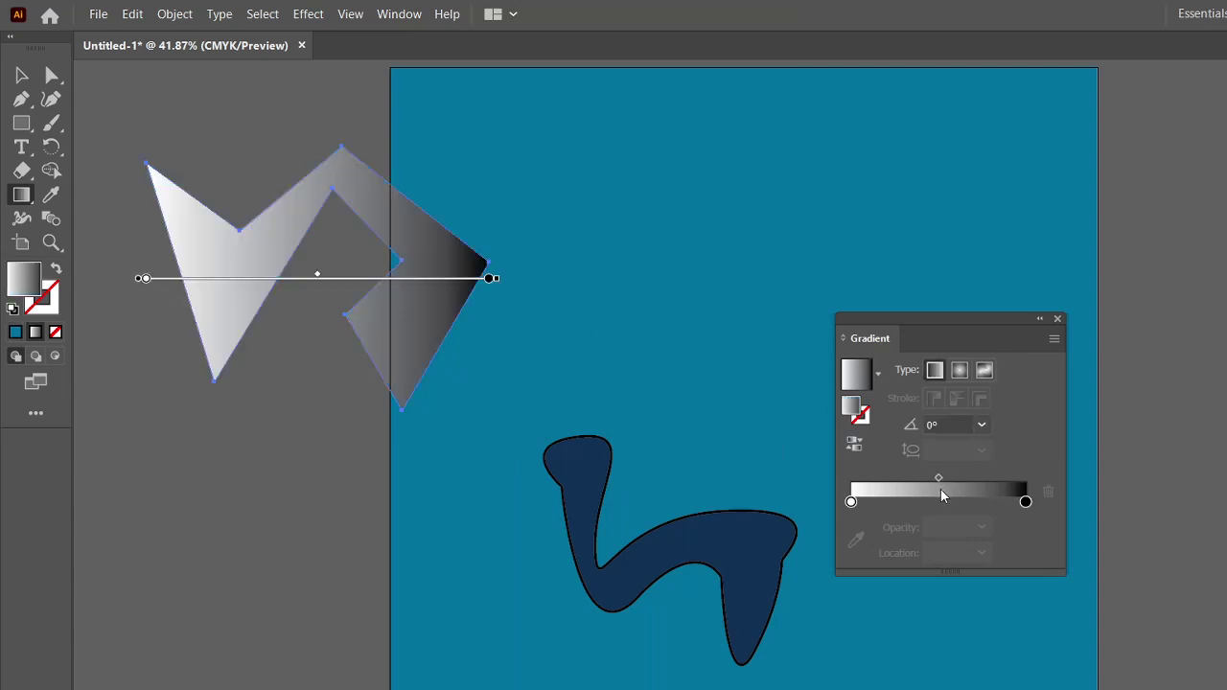
{"action": "left_click", "coordinate": [961, 374]}
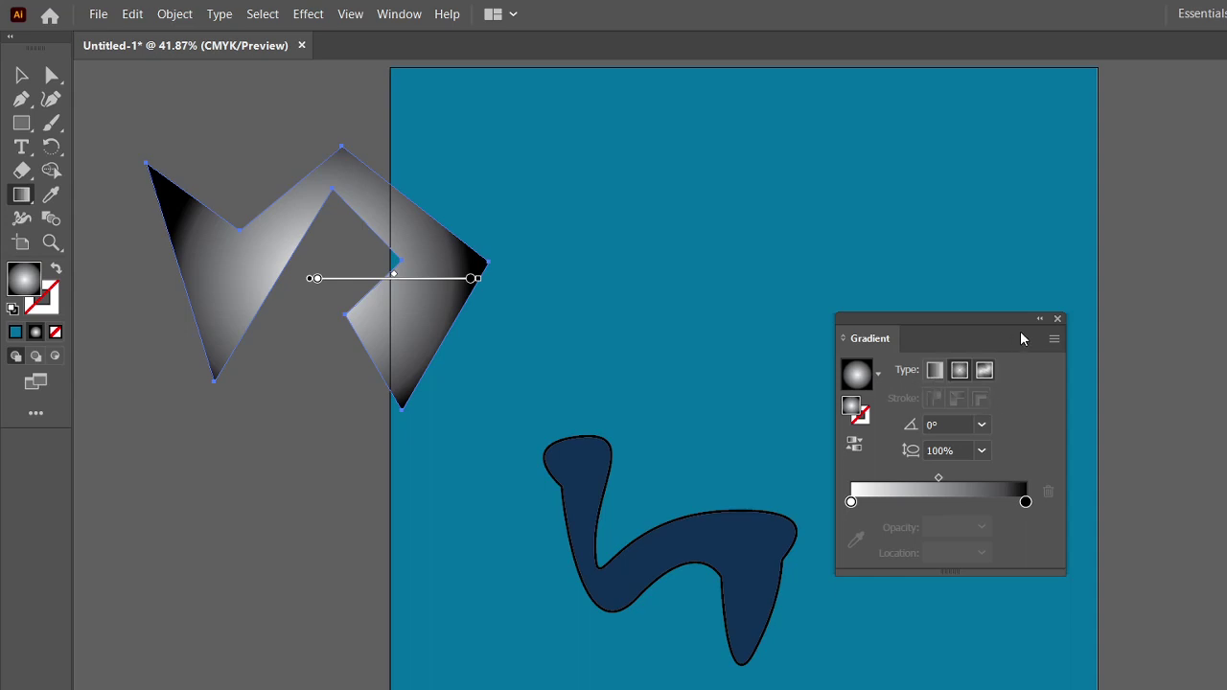
{"action": "key", "text": "ctrl+z"}
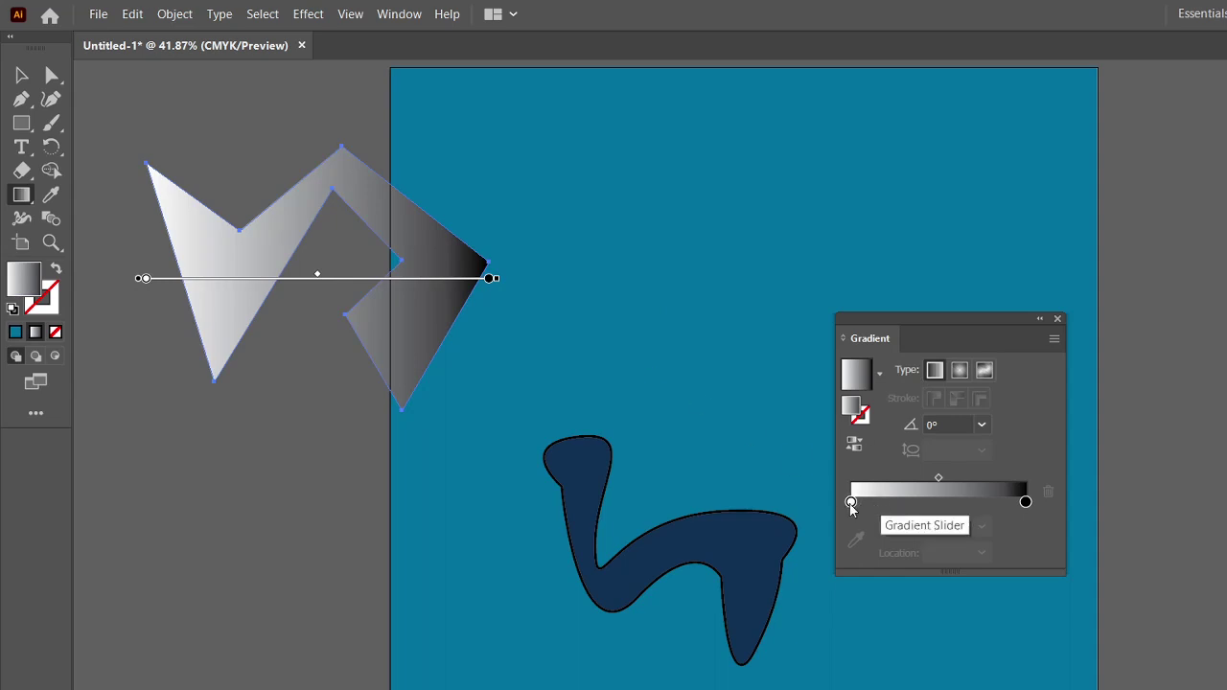
Rearrange the gradient stops so the ramp runs from black at the start to white at about 85%, deleting the extra stop.
{"action": "left_click_drag", "start_coordinate": [851, 502], "coordinate": [871, 504]}
{"action": "left_click_drag", "start_coordinate": [1025, 502], "coordinate": [1000, 503]}
{"action": "left_click_drag", "start_coordinate": [926, 503], "coordinate": [894, 503]}
{"action": "left_click", "coordinate": [851, 506]}
{"action": "left_click", "coordinate": [1047, 493]}
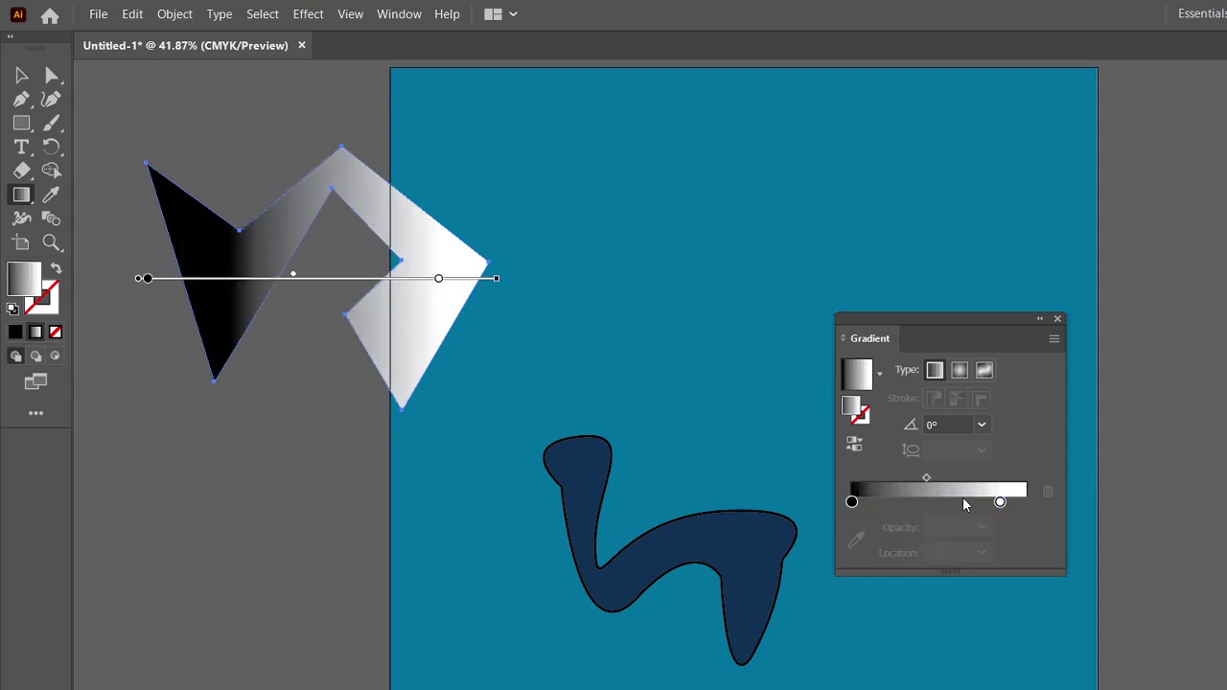
Add a gradient stop at about 31% between the black and white stops and colour it yellow.
{"action": "left_click", "coordinate": [906, 504]}
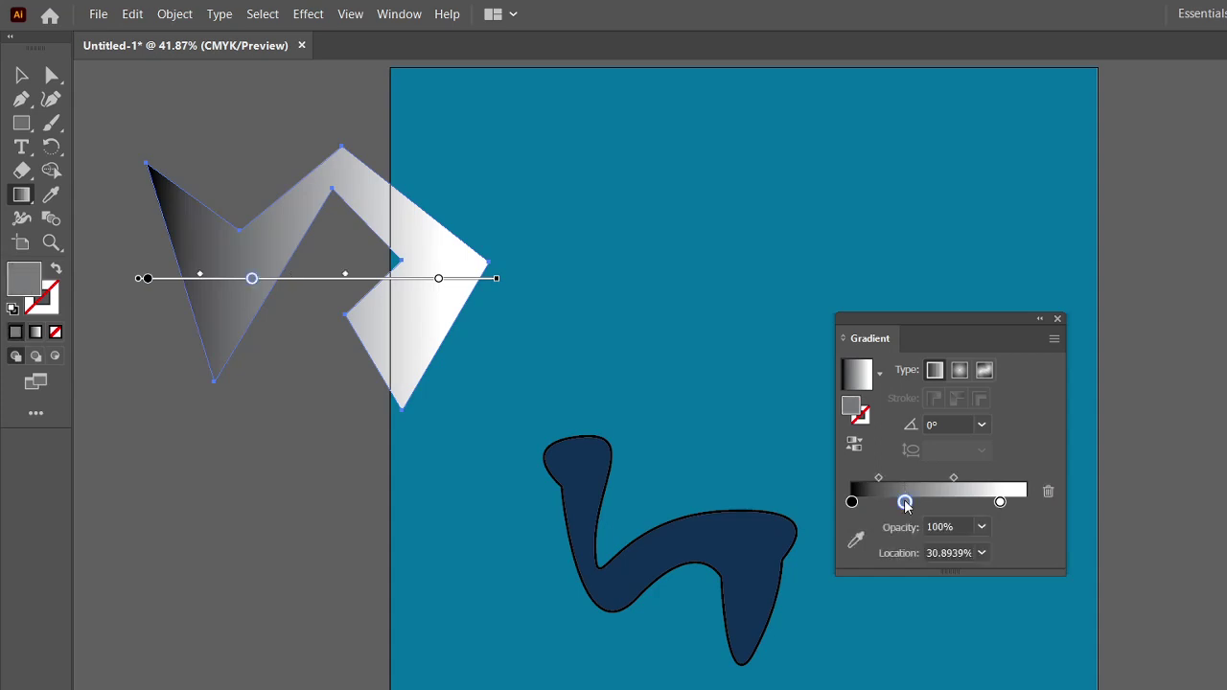
{"action": "double_click", "coordinate": [905, 504]}
{"action": "left_click", "coordinate": [868, 566]}
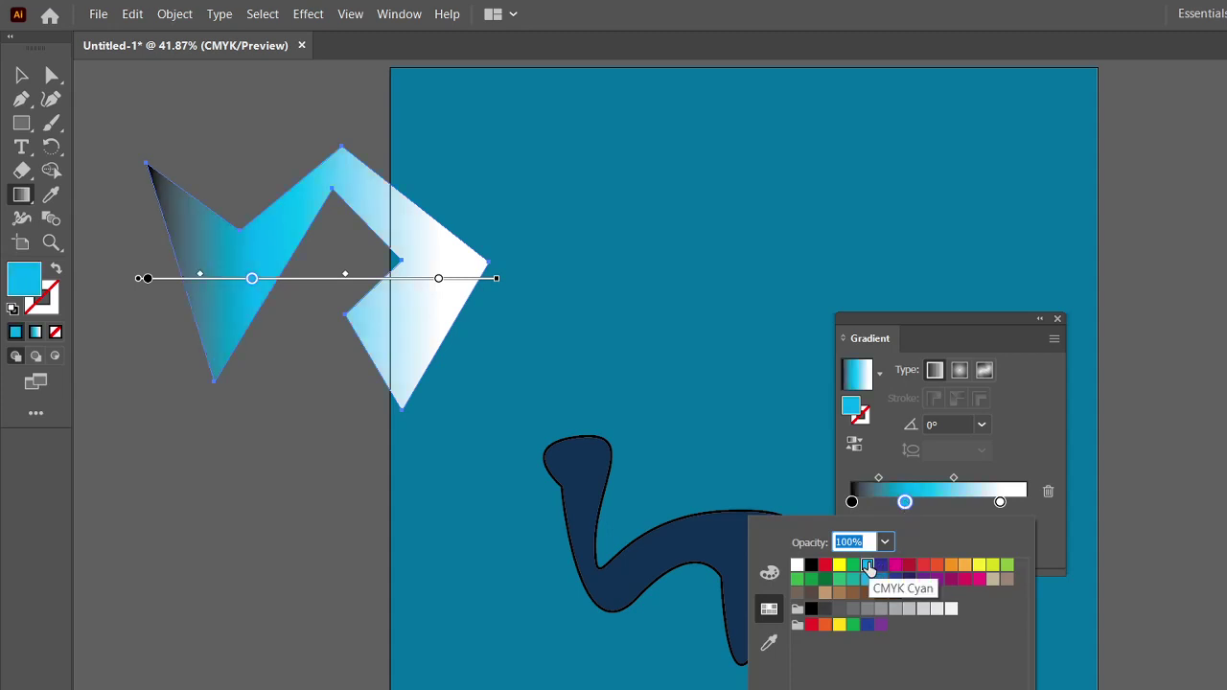
{"action": "left_click", "coordinate": [921, 579]}
{"action": "left_click", "coordinate": [978, 566]}
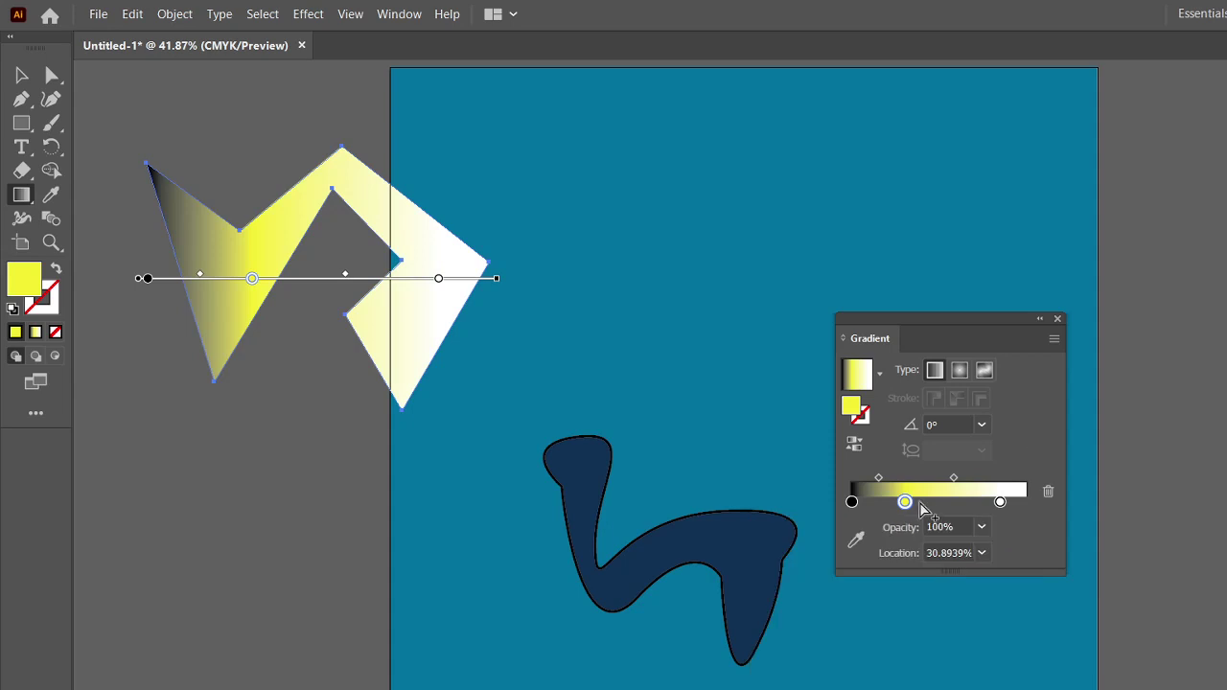
Move the yellow gradient stop to about 51% and delete the white stop.
{"action": "left_click_drag", "start_coordinate": [906, 503], "coordinate": [939, 503]}
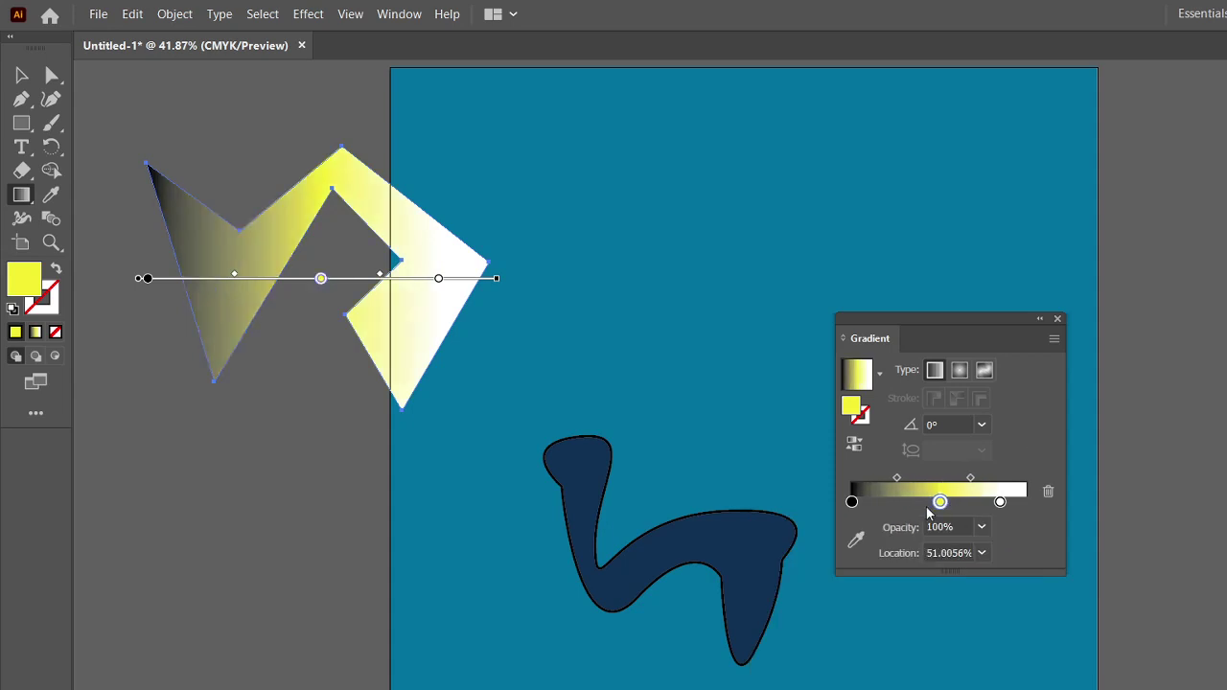
{"action": "left_click", "coordinate": [999, 503]}
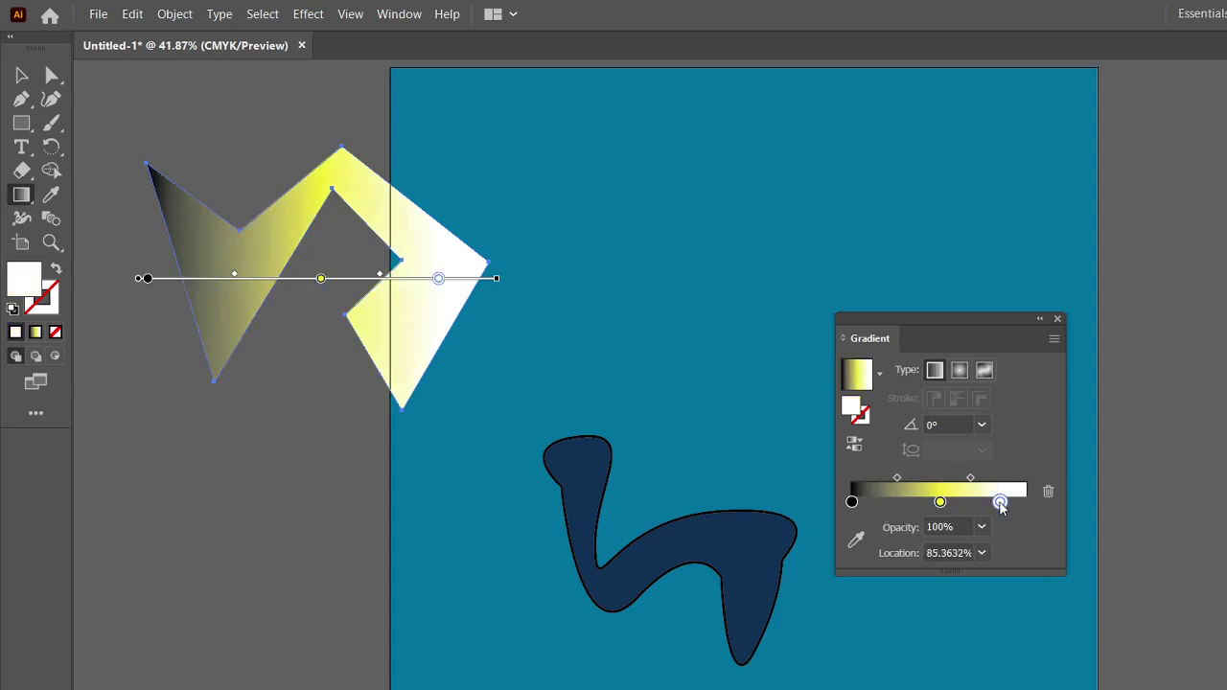
{"action": "left_click", "coordinate": [1049, 493]}
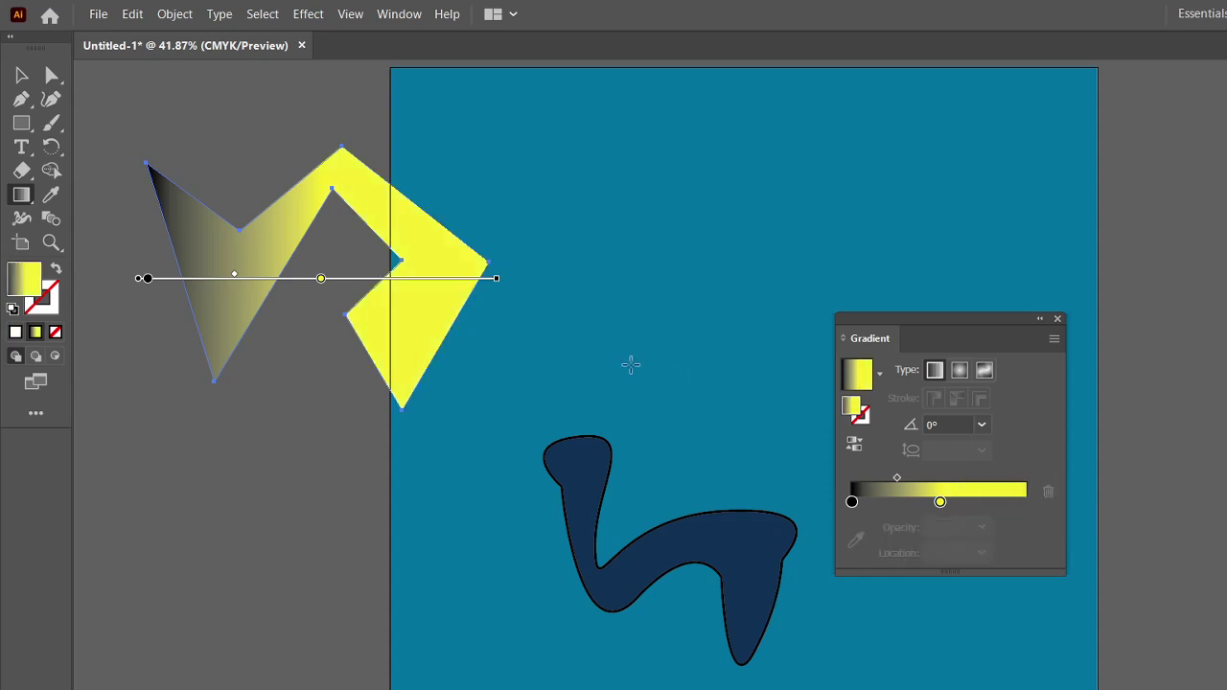
Set the gradient angle to 90° and shift the yellow stop to about 79% and the black stop to about 20%.
{"action": "left_click", "coordinate": [951, 425]}
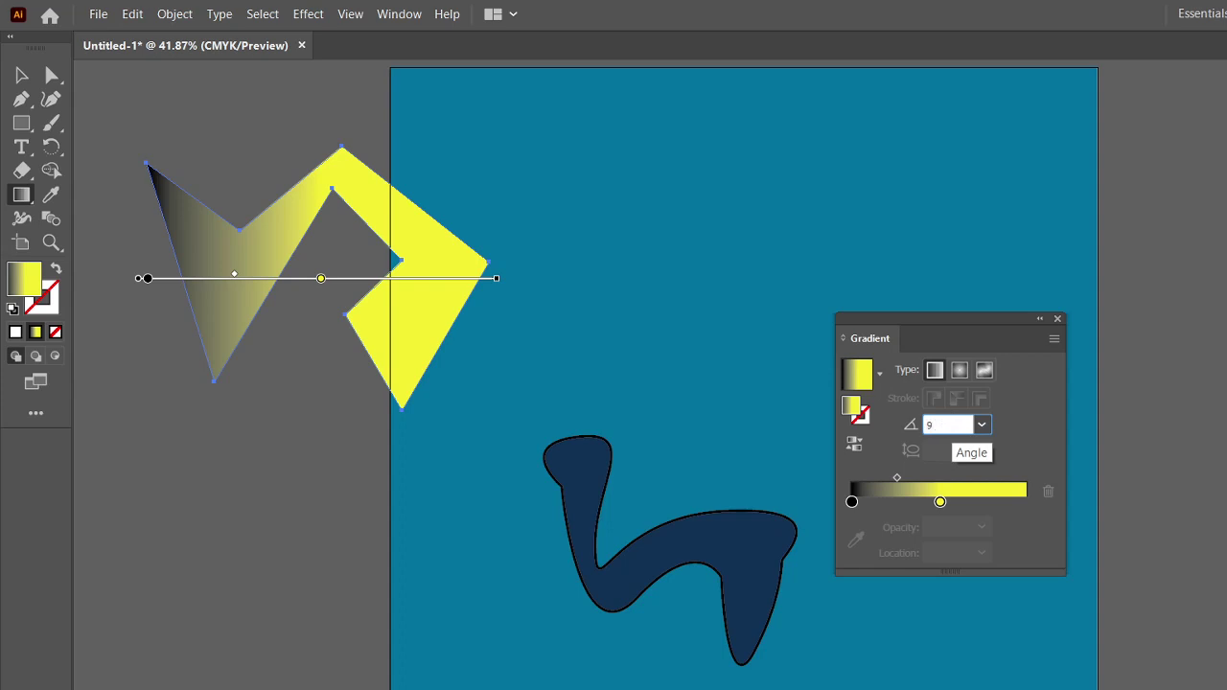
{"action": "key", "text": "Return"}
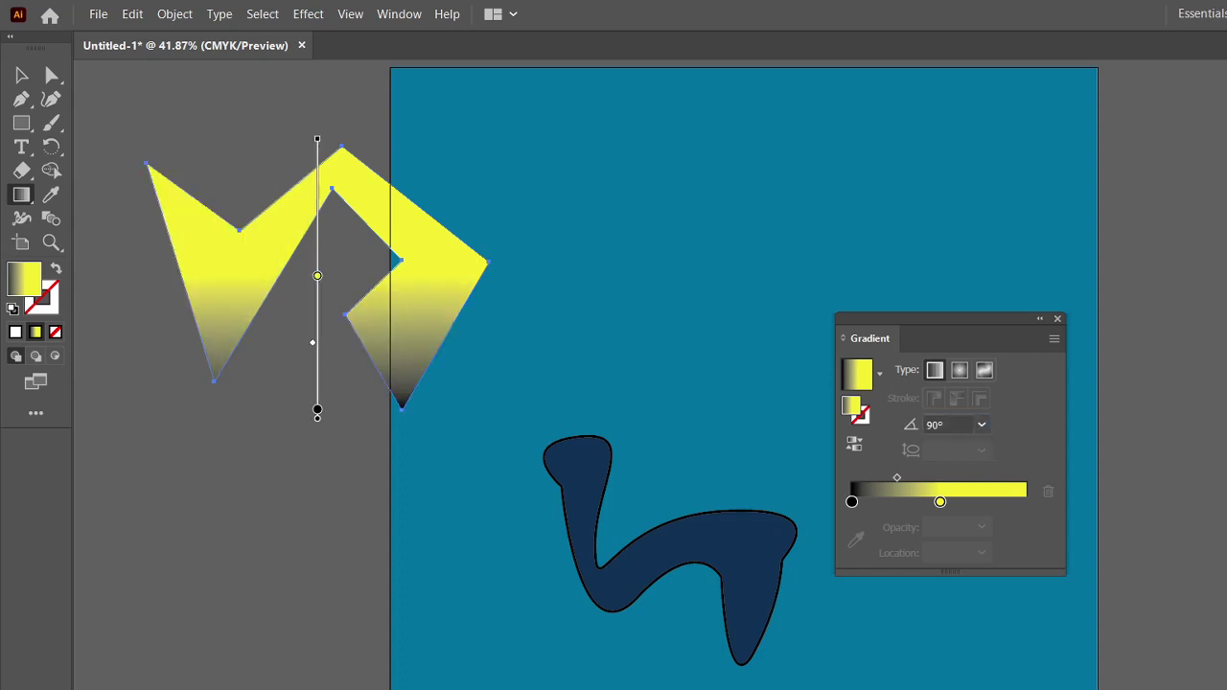
{"action": "mouse_move", "coordinate": [318, 275]}
{"action": "left_mouse_down"}
{"action": "mouse_move", "coordinate": [320, 366]}
{"action": "mouse_move", "coordinate": [318, 203]}
{"action": "left_mouse_up"}
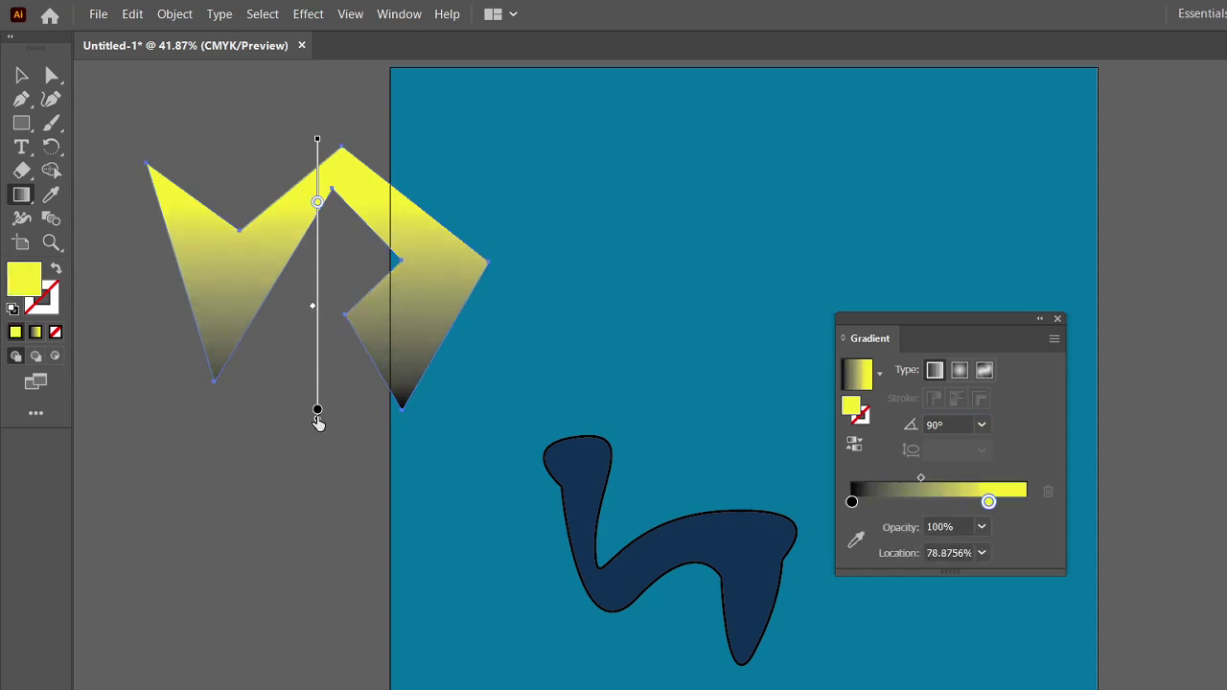
{"action": "mouse_move", "coordinate": [317, 410]}
{"action": "left_mouse_down"}
{"action": "mouse_move", "coordinate": [317, 317]}
{"action": "mouse_move", "coordinate": [315, 363]}
{"action": "left_mouse_up"}
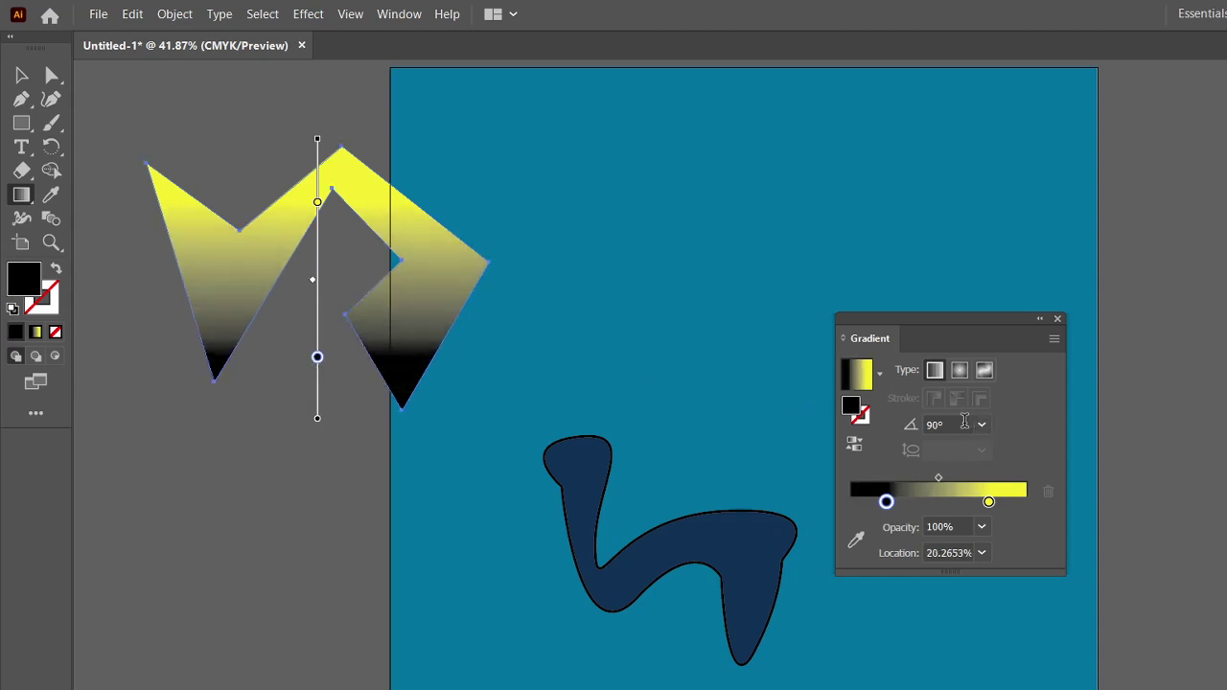
Switch the gradient to radial, with the black stop at about 33% and two yellow stops beyond it, the last at about 94%.
{"action": "left_click", "coordinate": [960, 370]}
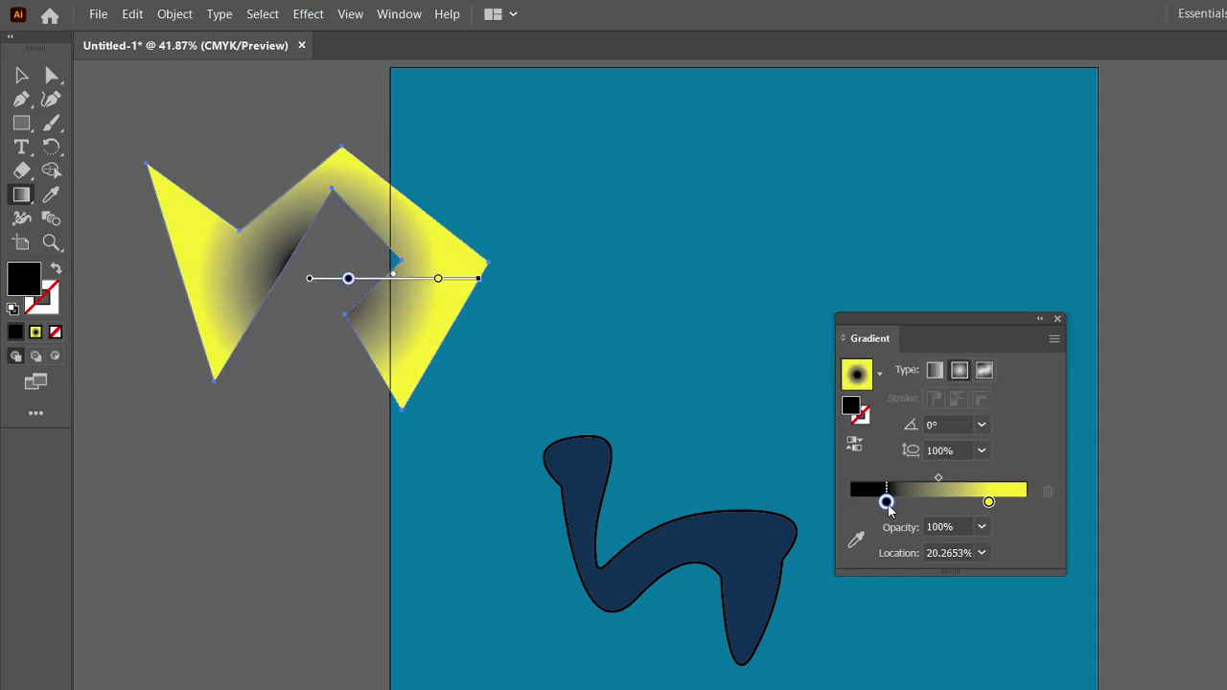
{"action": "mouse_move", "coordinate": [888, 508]}
{"action": "left_mouse_down"}
{"action": "mouse_move", "coordinate": [872, 504]}
{"action": "mouse_move", "coordinate": [908, 503]}
{"action": "left_mouse_up"}
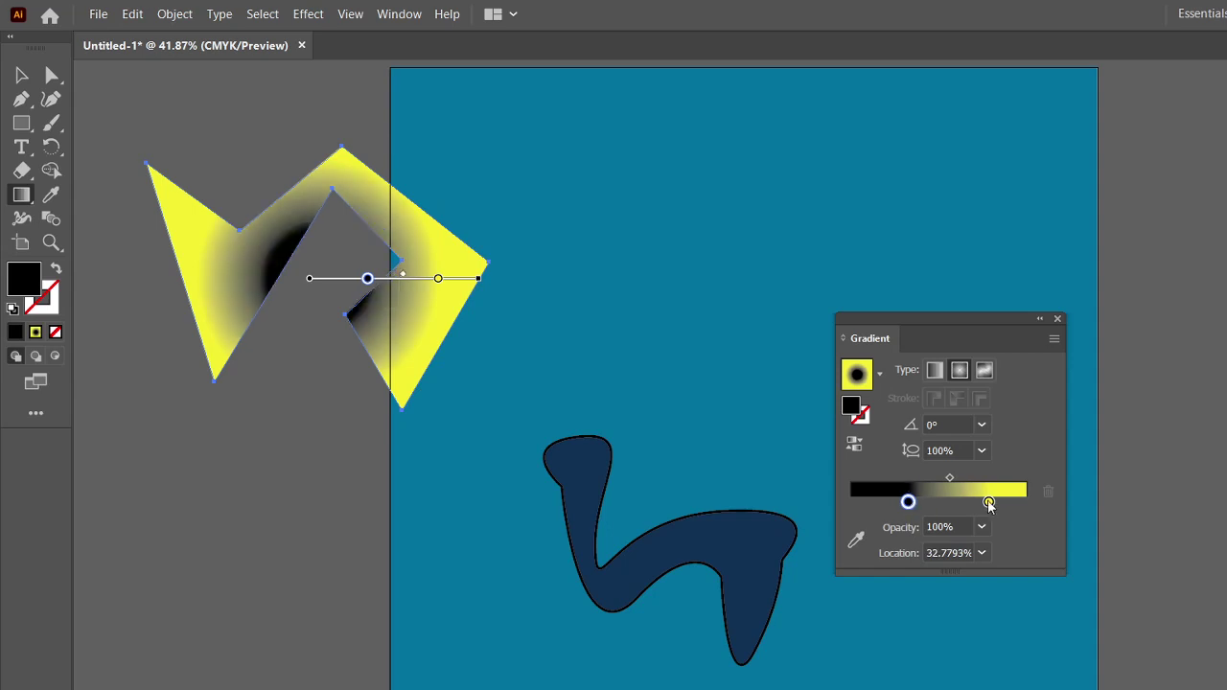
{"action": "left_click_drag", "start_coordinate": [990, 505], "coordinate": [1015, 506]}
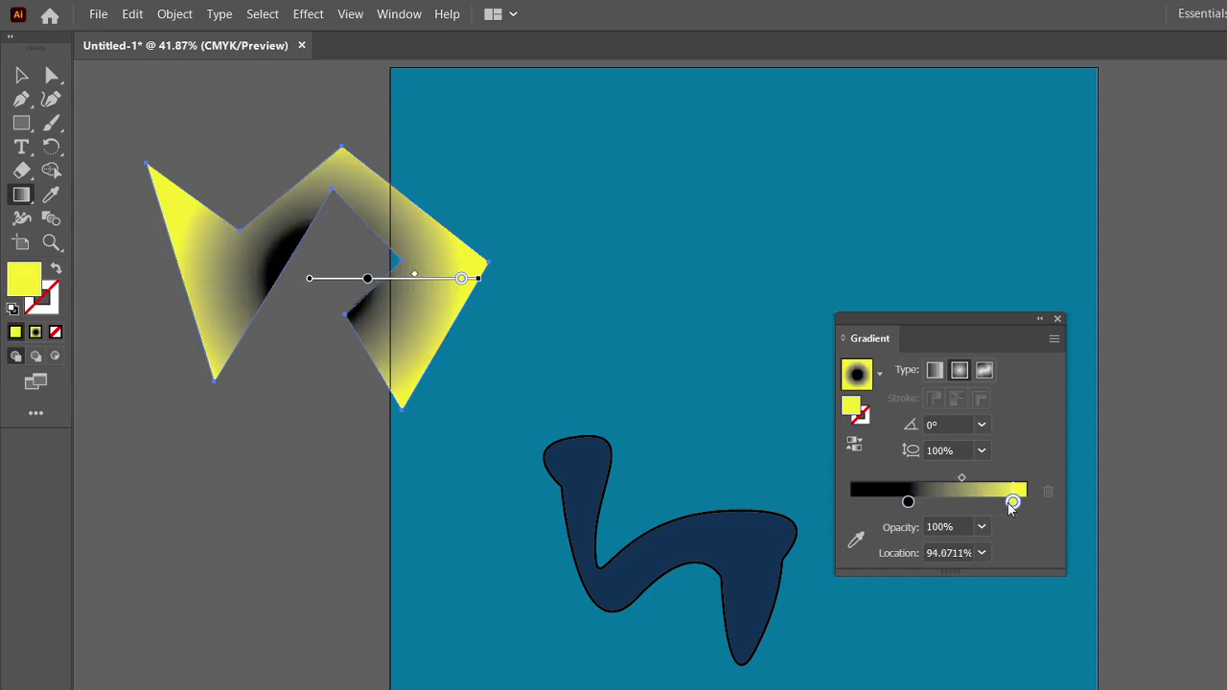
{"action": "left_click", "coordinate": [987, 502]}
{"action": "left_click", "coordinate": [1015, 502]}
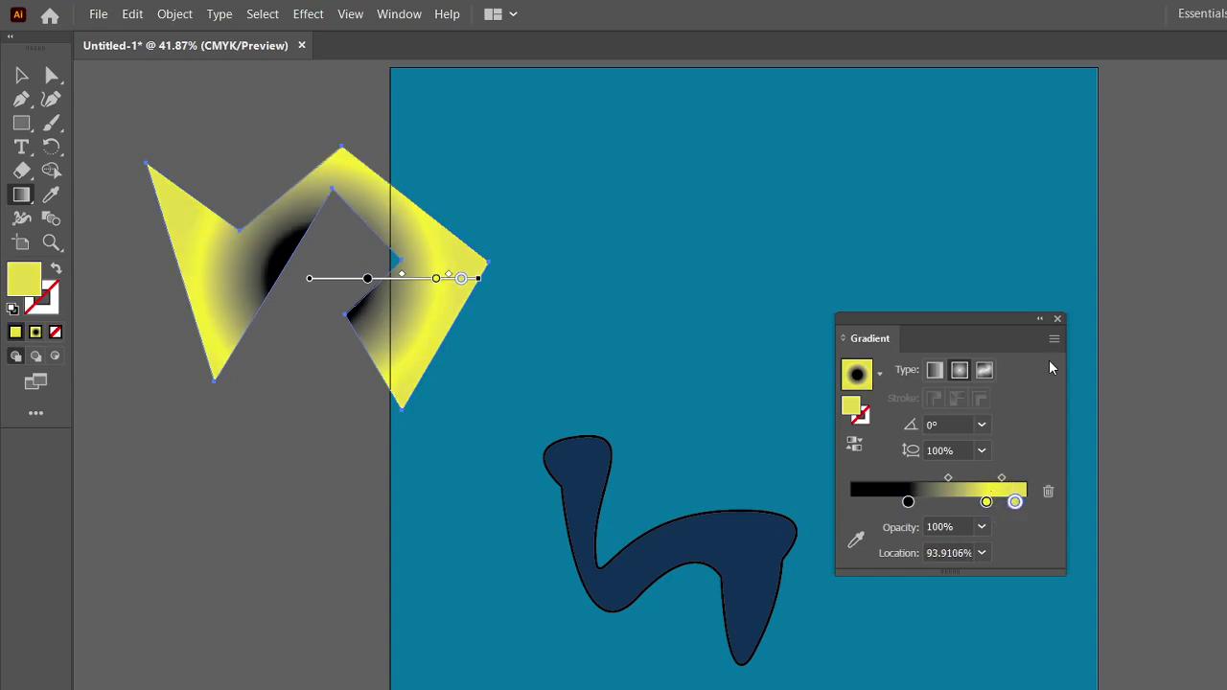
Redraw the radial gradient outward from near the angular shape's upper-left tip, and move the shape slightly down and right.
{"action": "left_click", "coordinate": [1058, 320]}
{"action": "left_click_drag", "start_coordinate": [189, 219], "coordinate": [124, 268]}
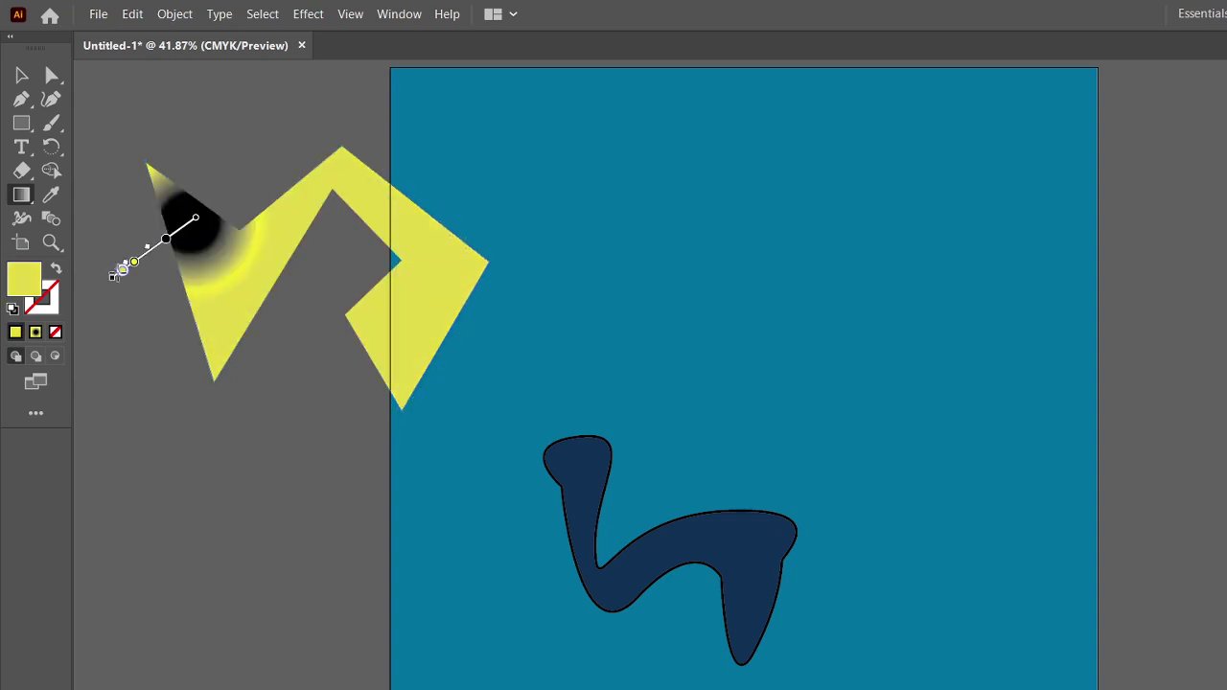
{"action": "key", "text": "v"}
{"action": "left_click_drag", "start_coordinate": [261, 226], "coordinate": [281, 245]}
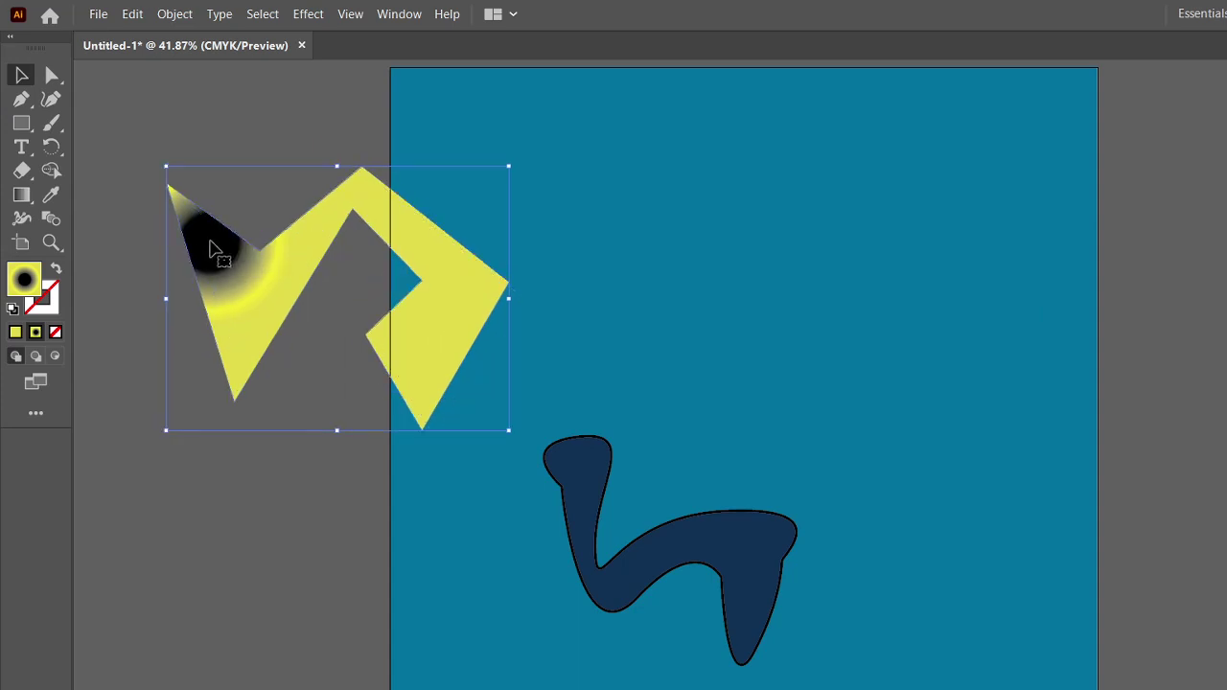
Delete the gradient-filled angular shape and the navy curved shape, leaving only the teal background.
{"action": "left_click", "coordinate": [260, 132]}
{"action": "left_click", "coordinate": [418, 252]}
{"action": "key", "text": "Delete"}
{"action": "left_click", "coordinate": [619, 568]}
{"action": "key", "text": "Delete"}
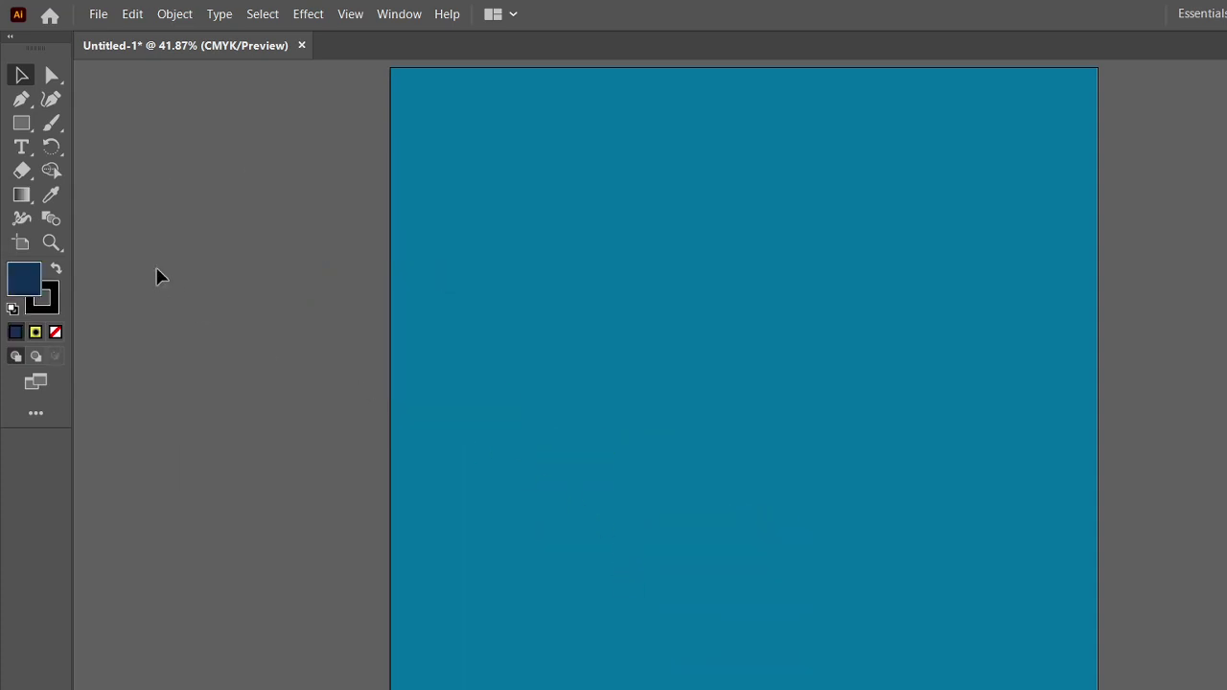
Add the text "Title of the poster" in the upper part of the artboard, replacing the placeholder text.
{"action": "left_click", "coordinate": [22, 150]}
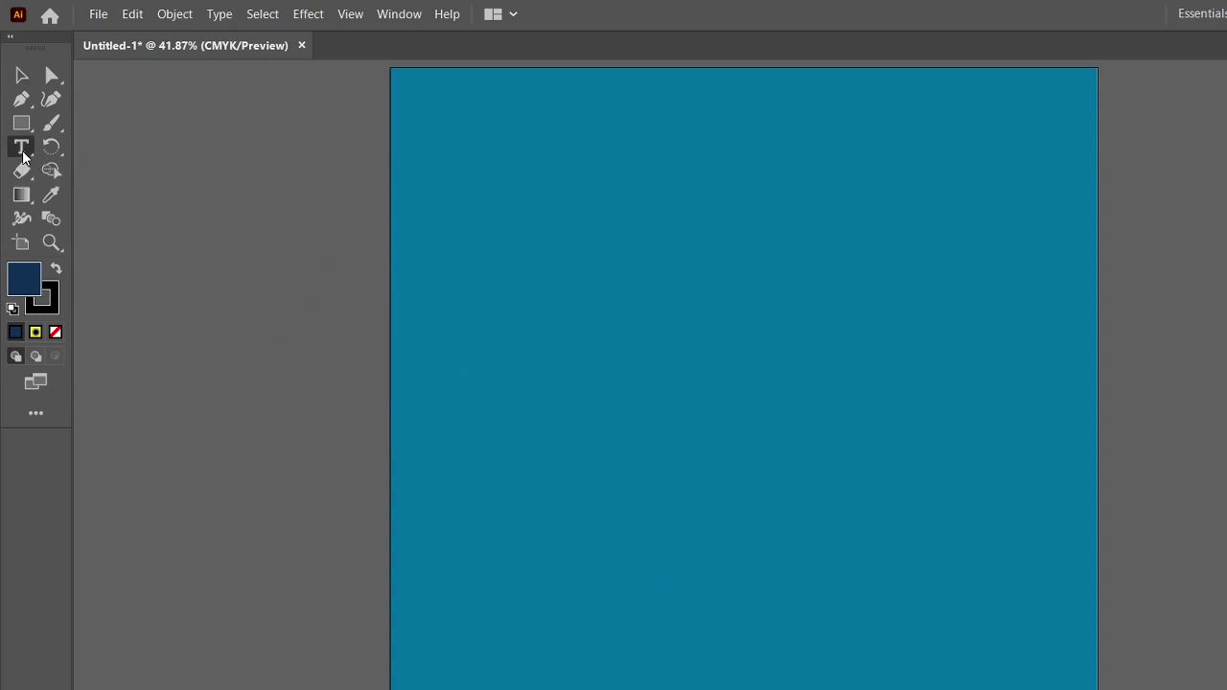
{"action": "left_click", "coordinate": [519, 288]}
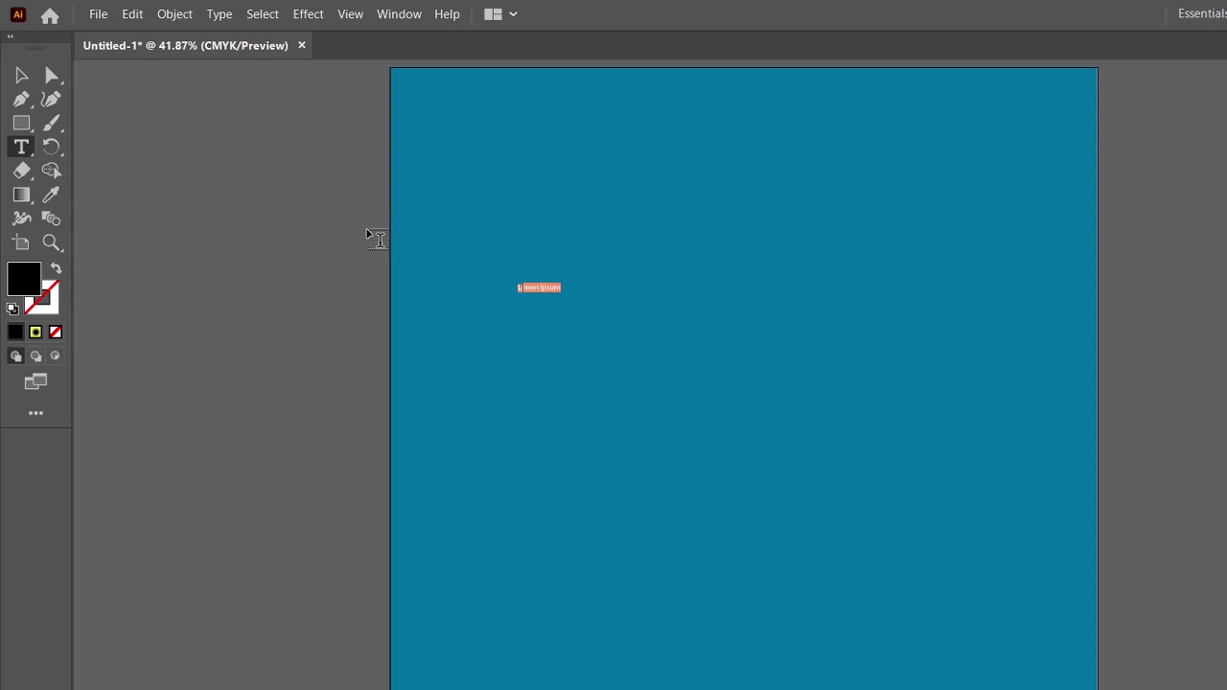
{"action": "key", "text": "BackSpace"}
{"action": "left_click", "coordinate": [22, 76]}
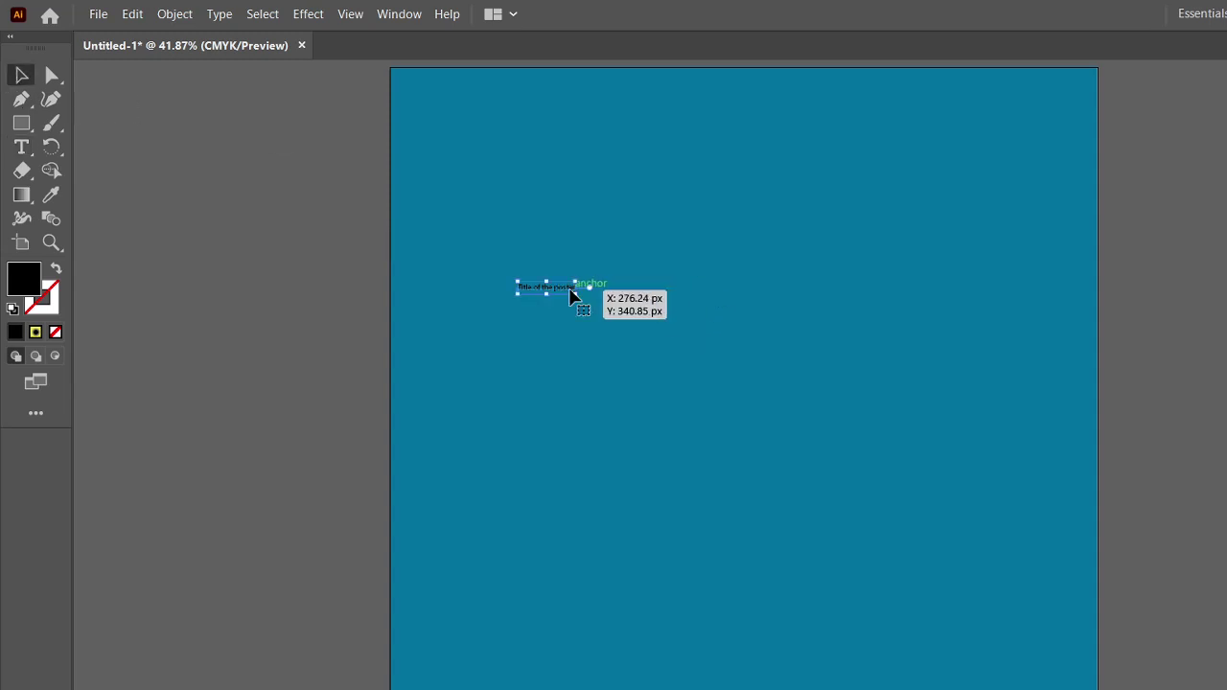
Scale the poster title up proportionally to about half the artboard's width, undoing a first resize attempt, and deselect it.
{"action": "left_click_drag", "start_coordinate": [579, 298], "coordinate": [847, 353]}
{"action": "key", "text": "ctrl+z"}
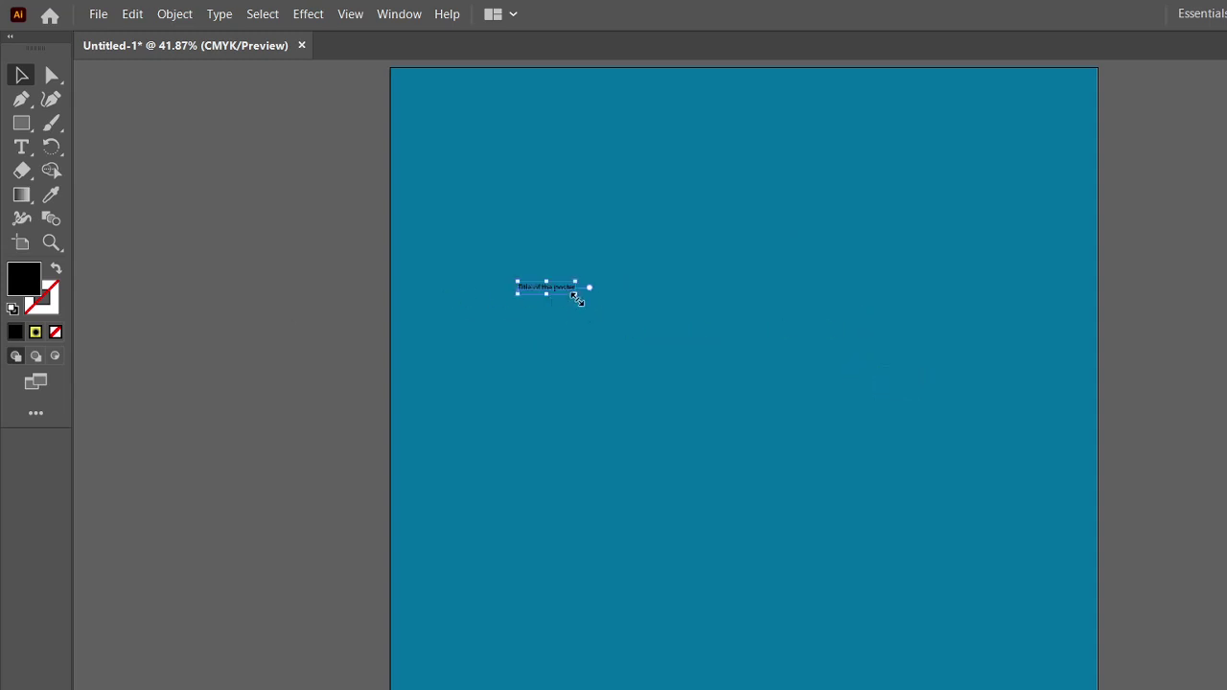
{"action": "left_click_drag", "start_coordinate": [578, 299], "coordinate": [868, 462]}
{"action": "left_click", "coordinate": [367, 252]}
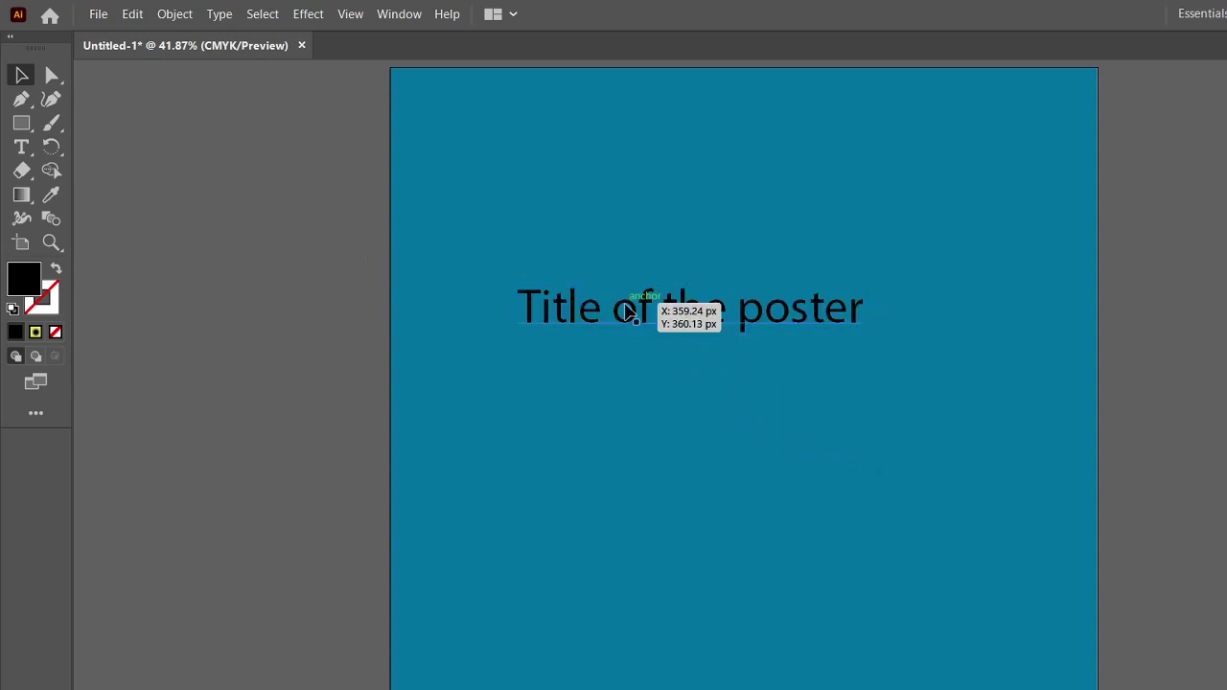
Move the poster title up close to the artboard's upper edge and deselect it.
{"action": "left_click", "coordinate": [628, 309]}
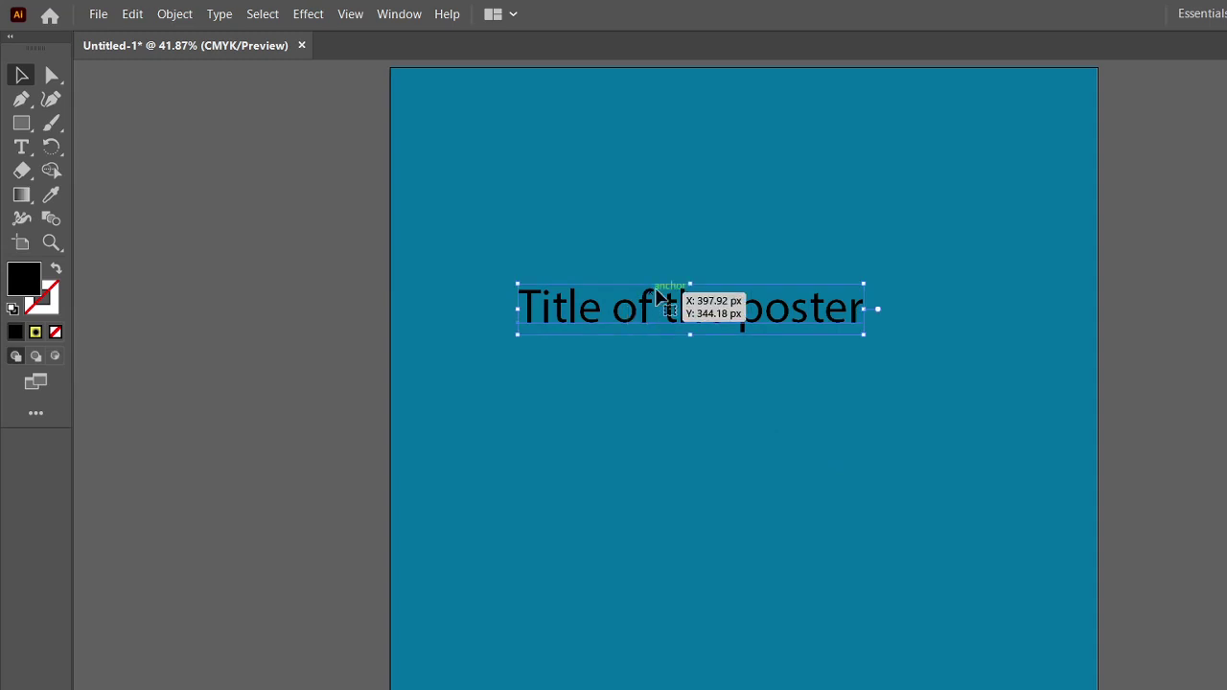
{"action": "left_click_drag", "start_coordinate": [702, 313], "coordinate": [732, 116]}
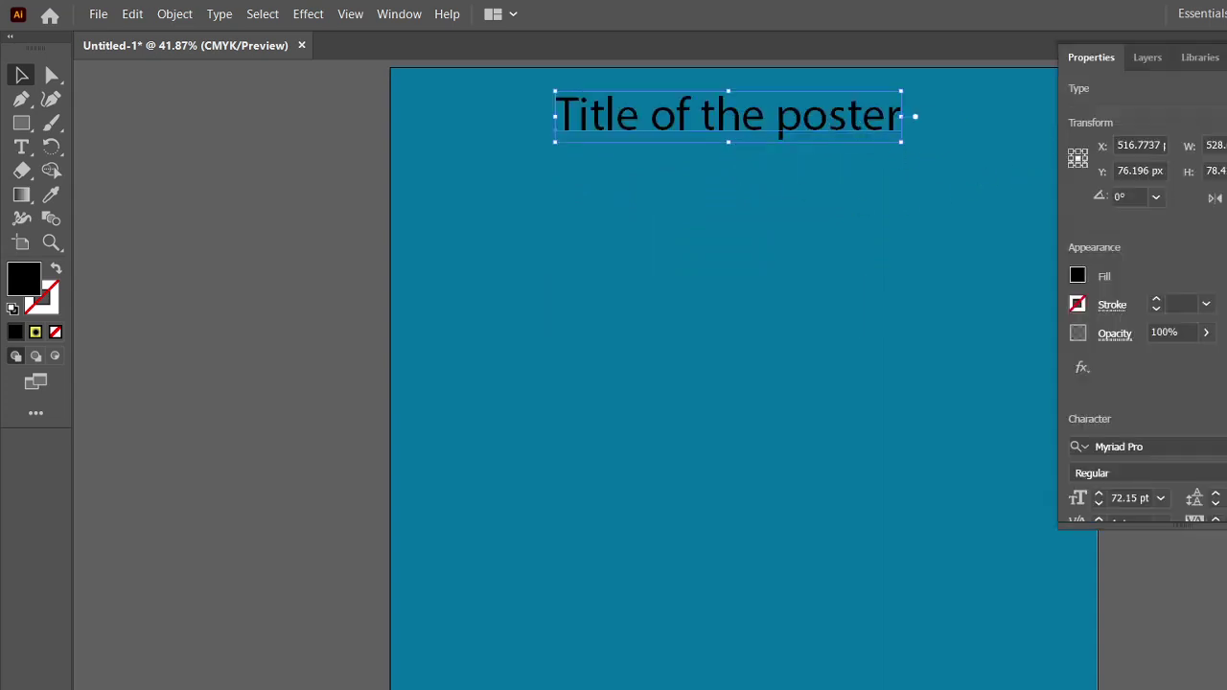
{"action": "scroll", "coordinate": [1213, 415], "scroll_direction": "down", "scroll_amount": 4}
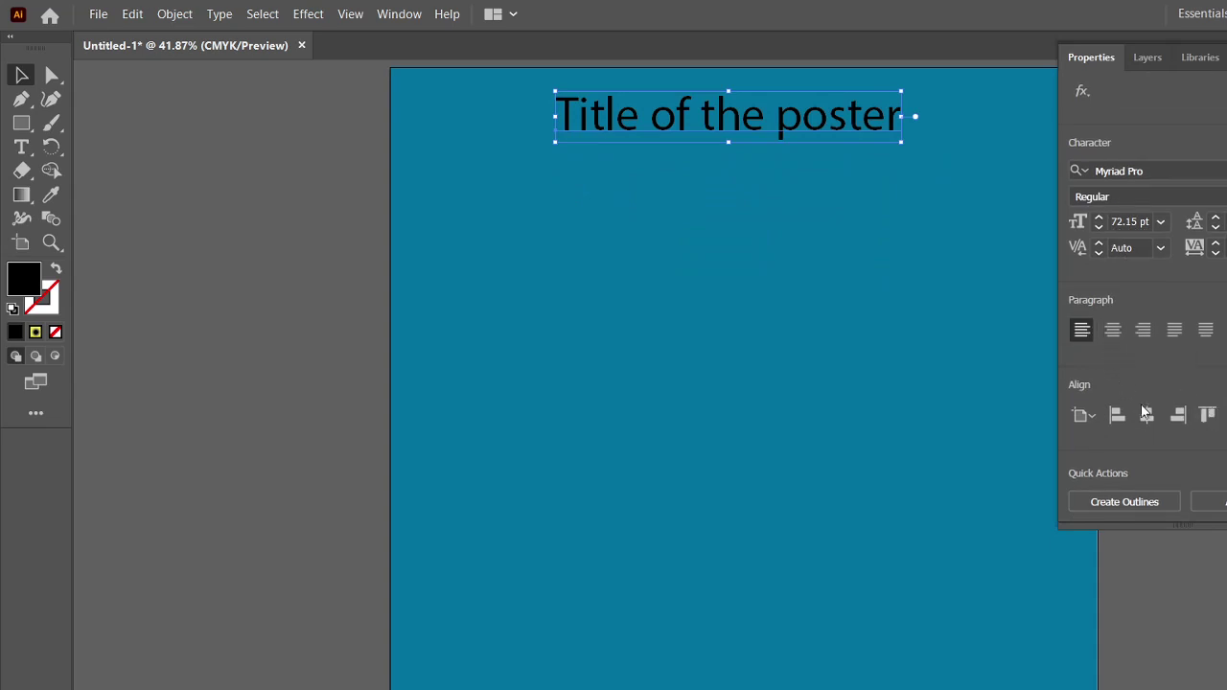
{"action": "left_click", "coordinate": [853, 290]}
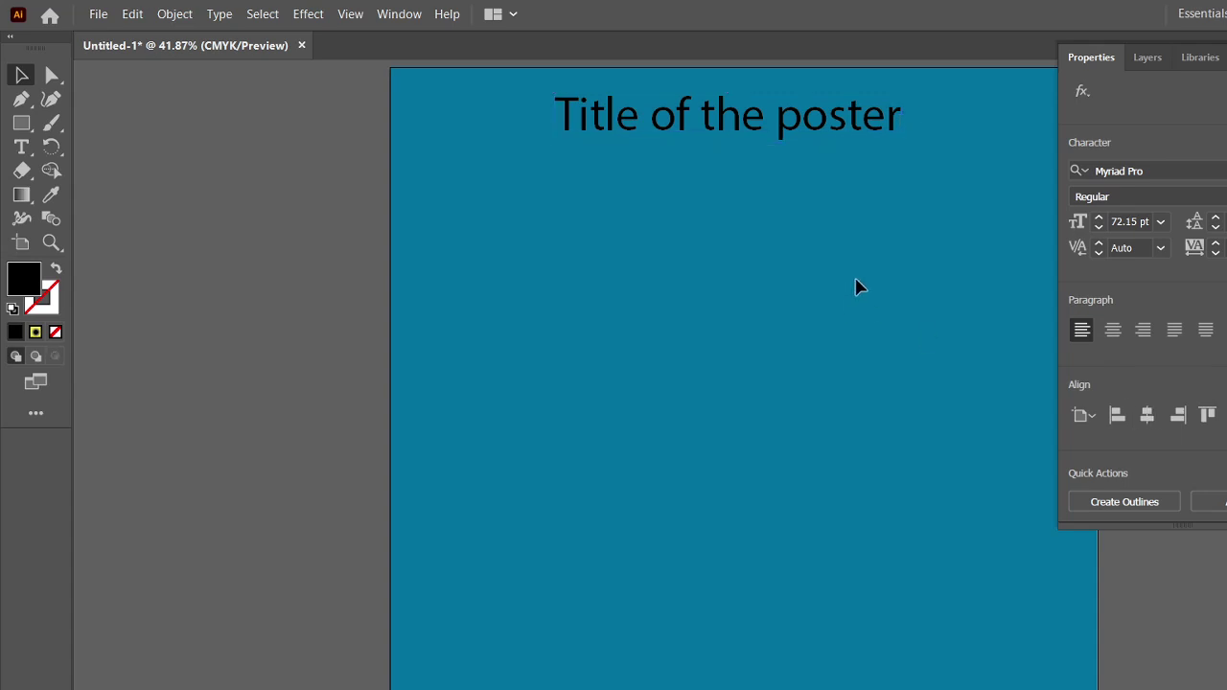
Move the poster title a bit lower, align it to the artboard's horizontal and vertical centre, and deselect it.
{"action": "left_click", "coordinate": [833, 130]}
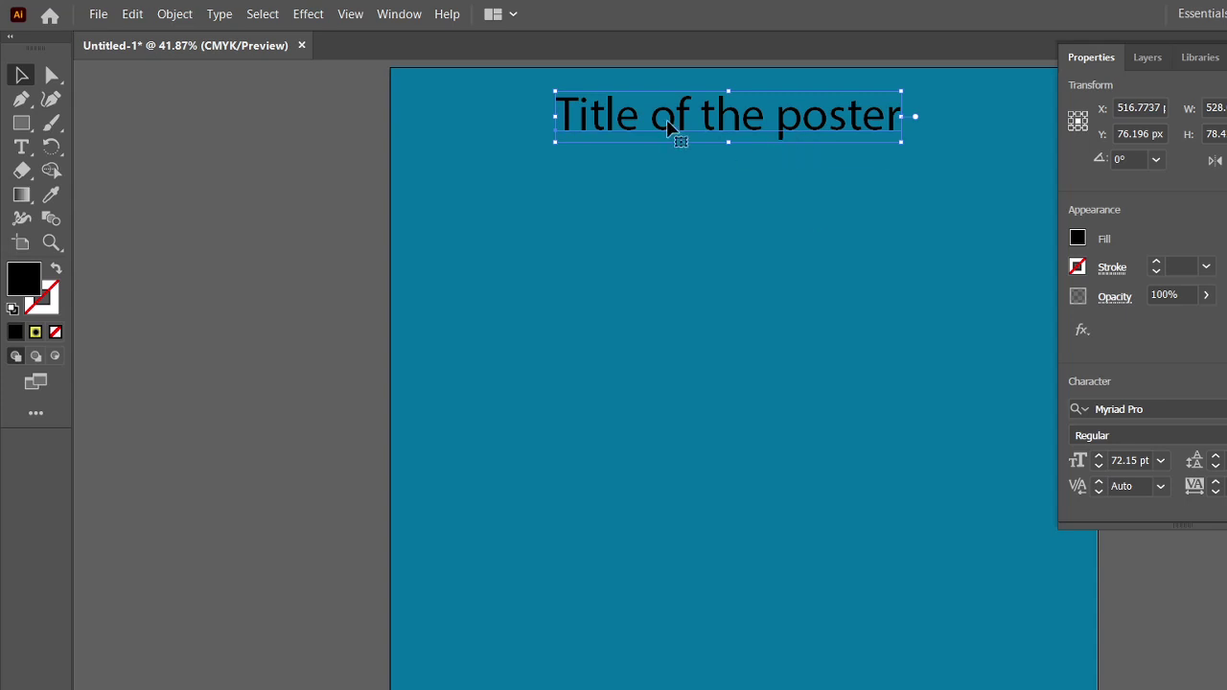
{"action": "left_click_drag", "start_coordinate": [687, 121], "coordinate": [652, 241]}
{"action": "scroll", "coordinate": [1197, 348], "scroll_direction": "down", "scroll_amount": 5}
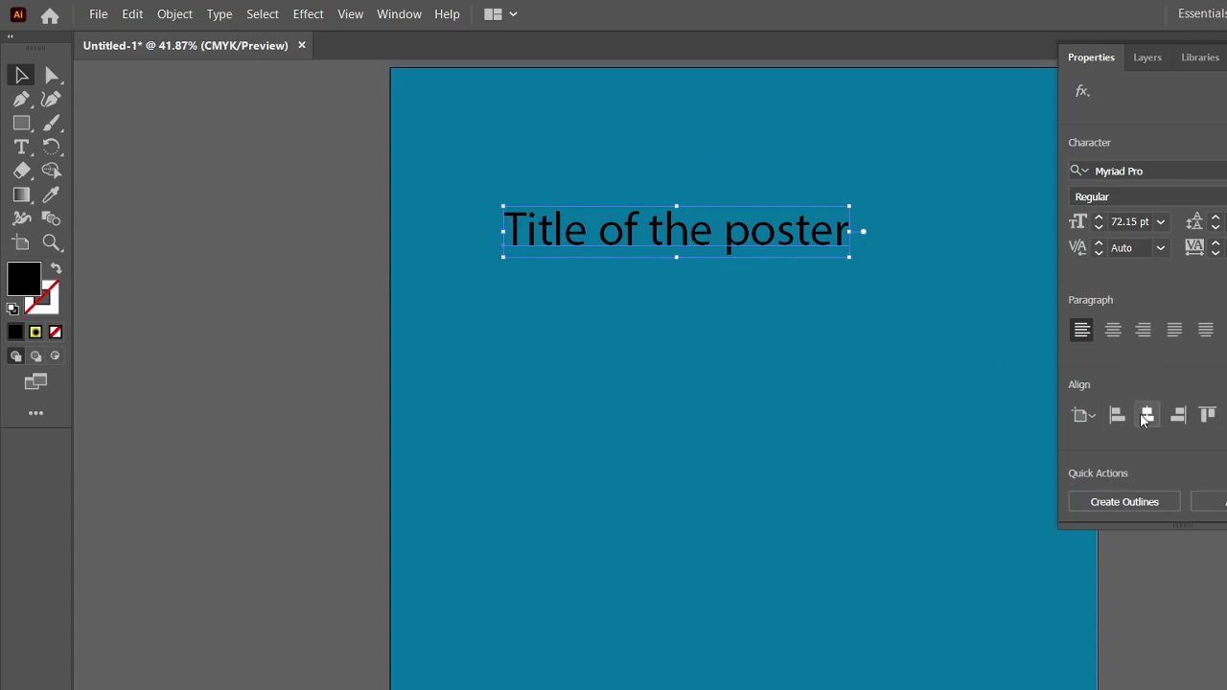
{"action": "left_click", "coordinate": [1145, 416]}
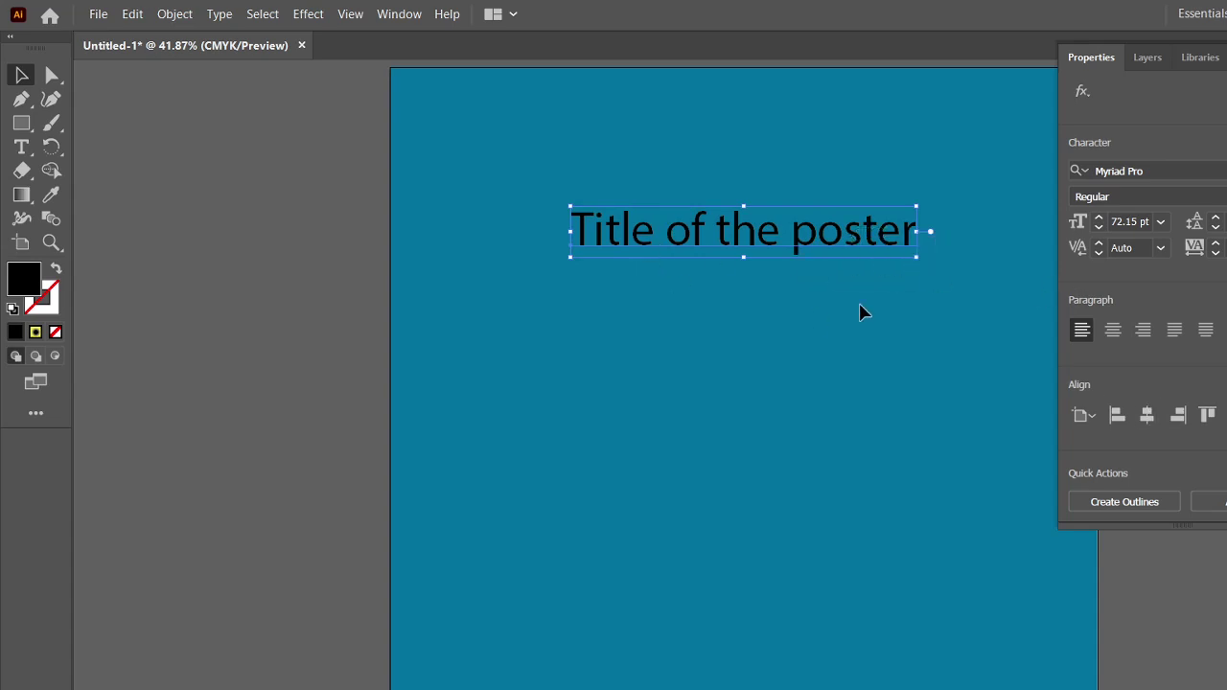
{"action": "left_click_drag", "start_coordinate": [857, 337], "coordinate": [754, 353]}
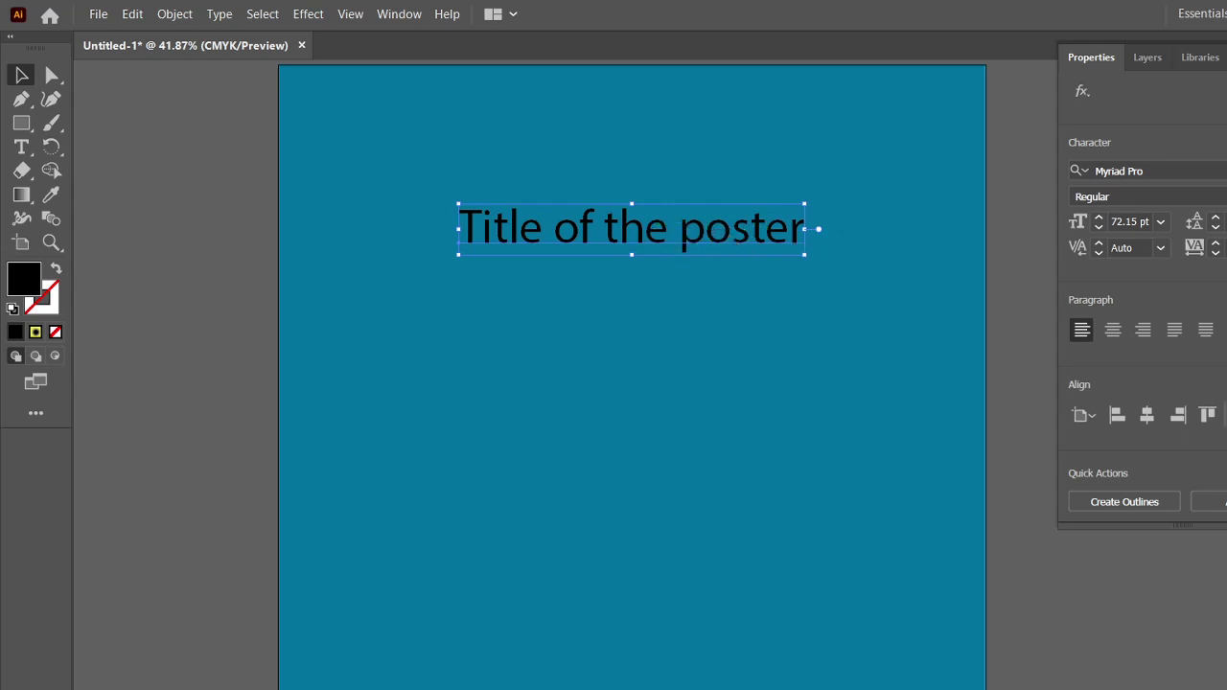
{"action": "left_click", "coordinate": [1226, 416]}
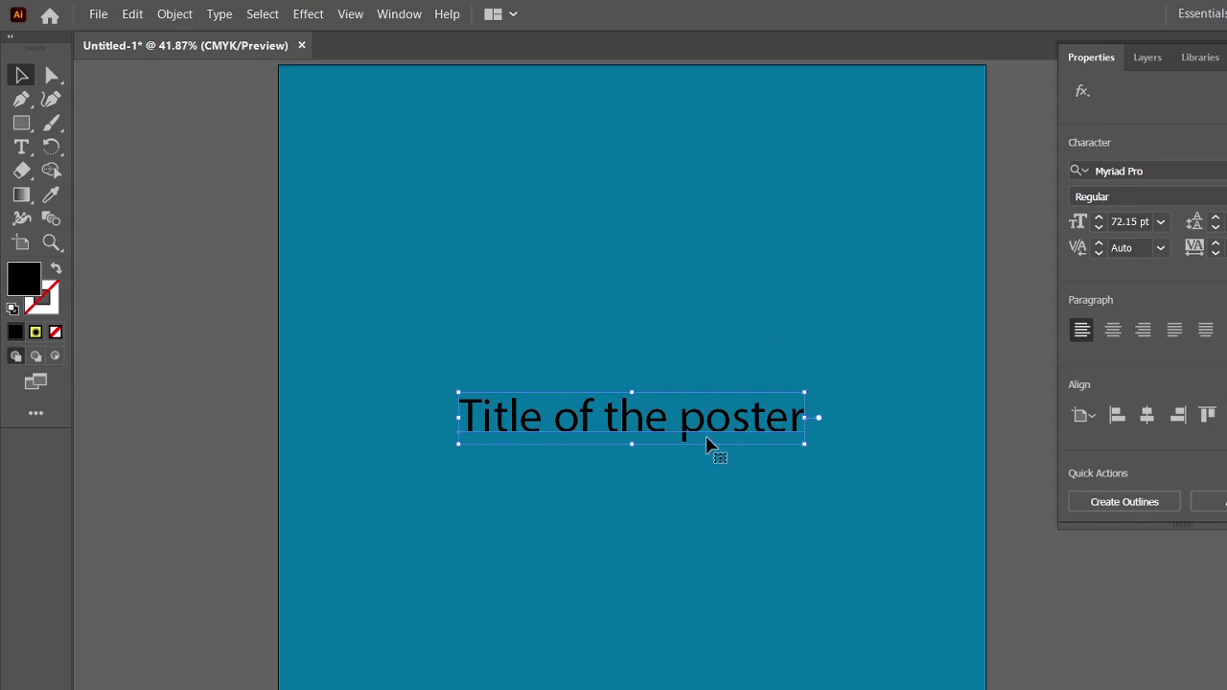
{"action": "scroll", "coordinate": [706, 437], "scroll_direction": "up", "scroll_amount": 1}
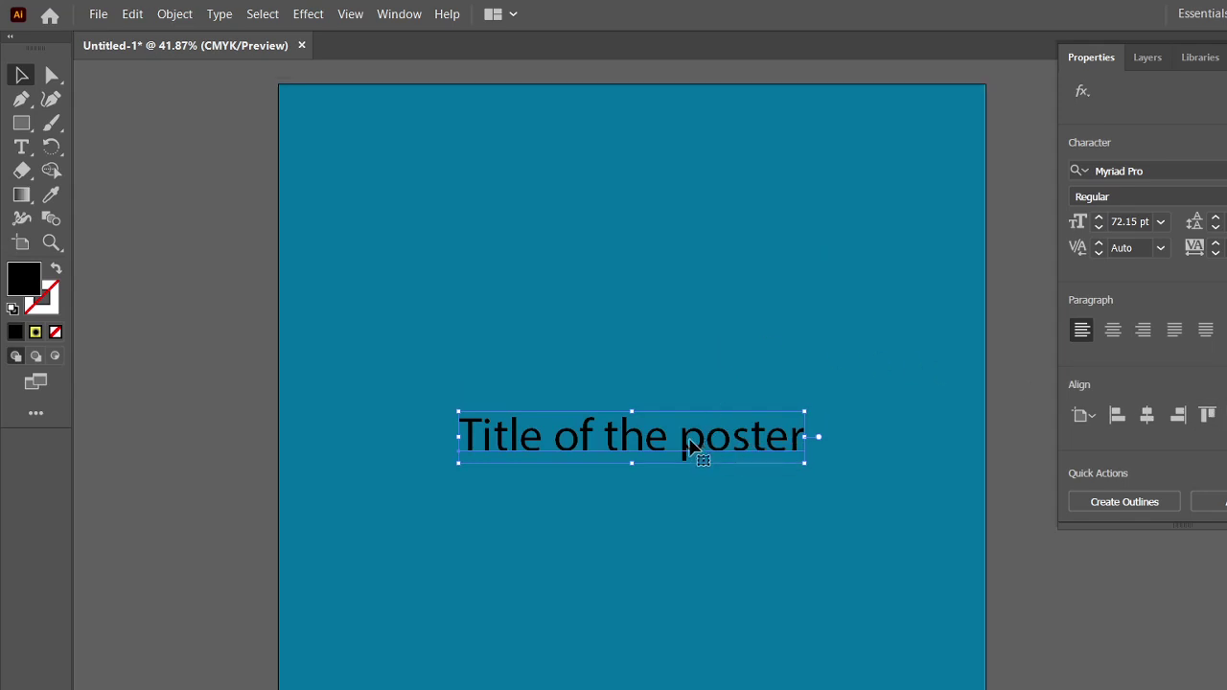
{"action": "left_click", "coordinate": [1008, 393]}
Try the Niagara Engraved font on the poster title, and undo the font change.
{"action": "left_click", "coordinate": [762, 440]}
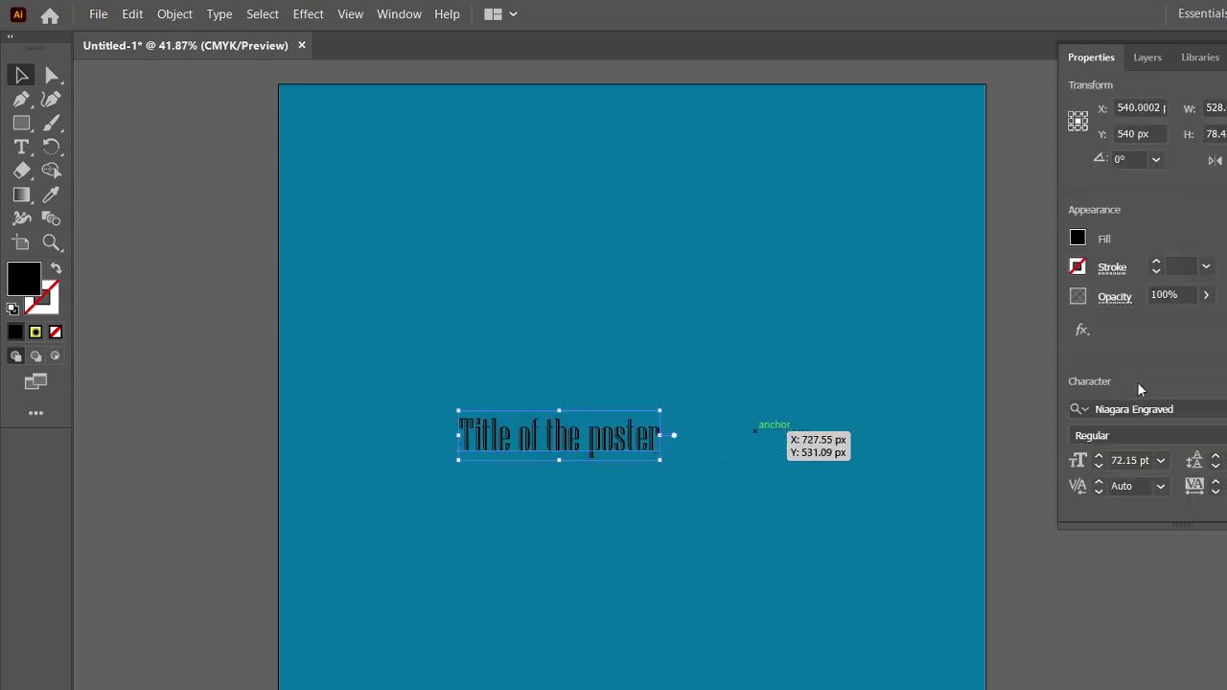
{"action": "left_click_drag", "start_coordinate": [654, 413], "coordinate": [655, 414]}
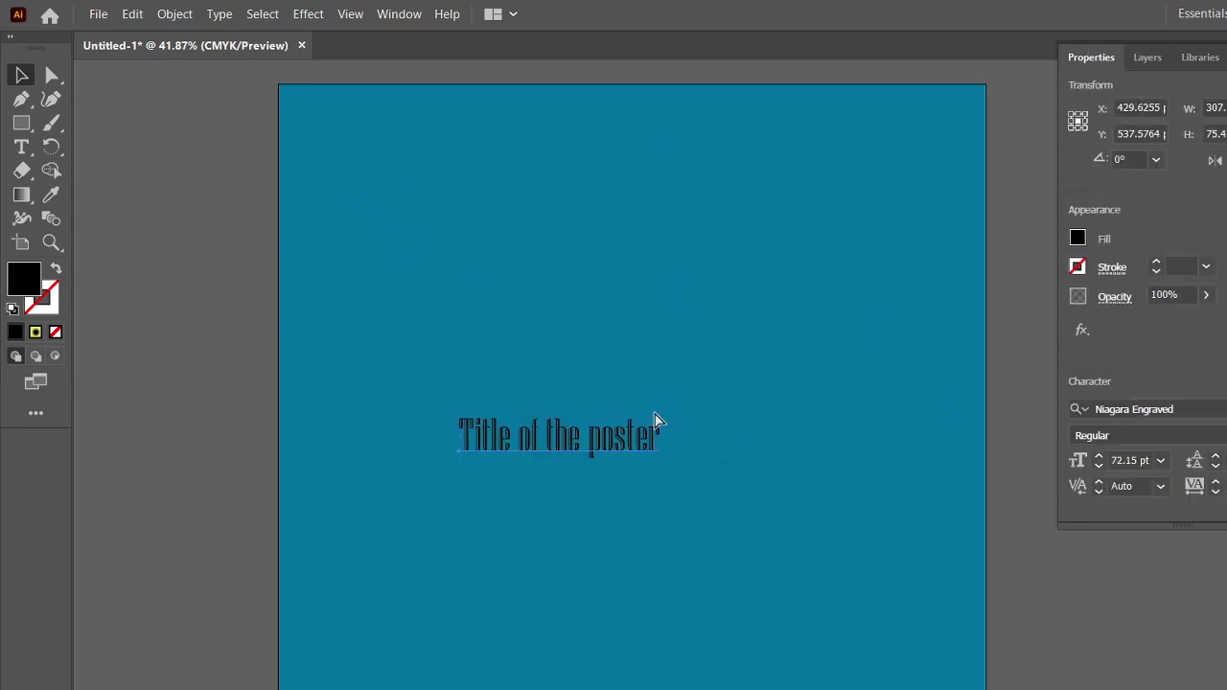
{"action": "key", "text": "ctrl+z"}
Preview different fonts on the poster title, including a search for "op", and set its font to Bahnschrift.
{"action": "left_click", "coordinate": [1224, 409]}
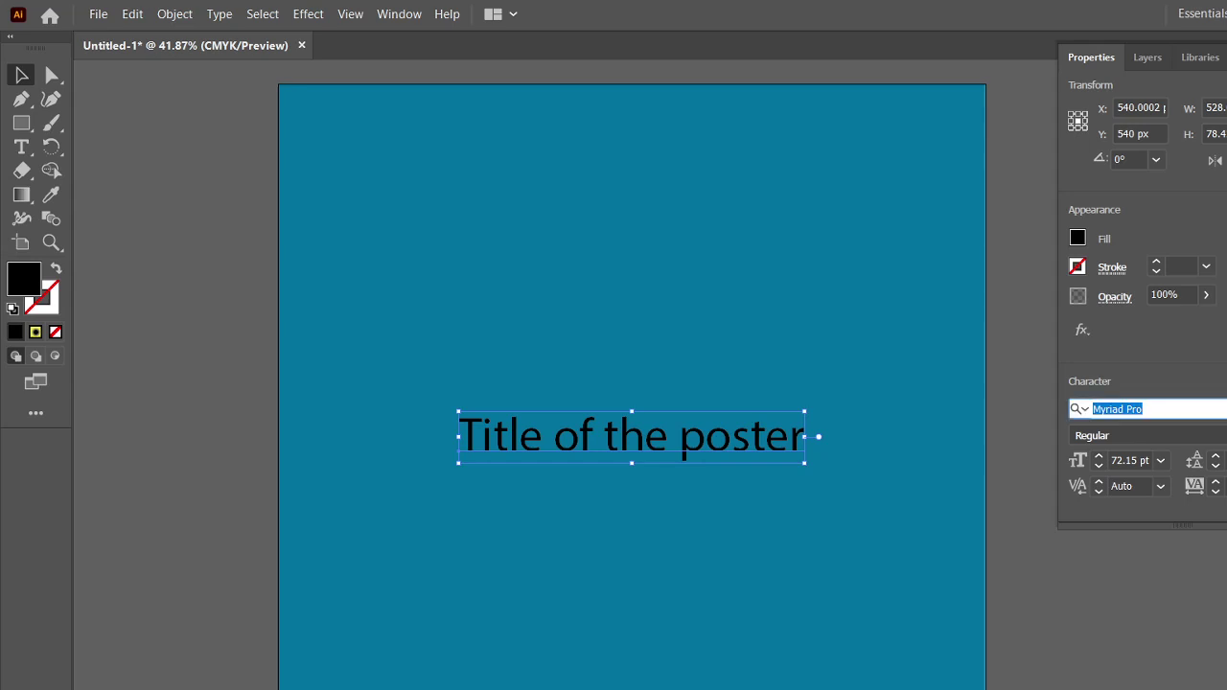
{"action": "scroll", "coordinate": [1171, 648], "scroll_direction": "down", "scroll_amount": 1}
{"action": "scroll", "coordinate": [1168, 637], "scroll_direction": "up", "scroll_amount": 2}
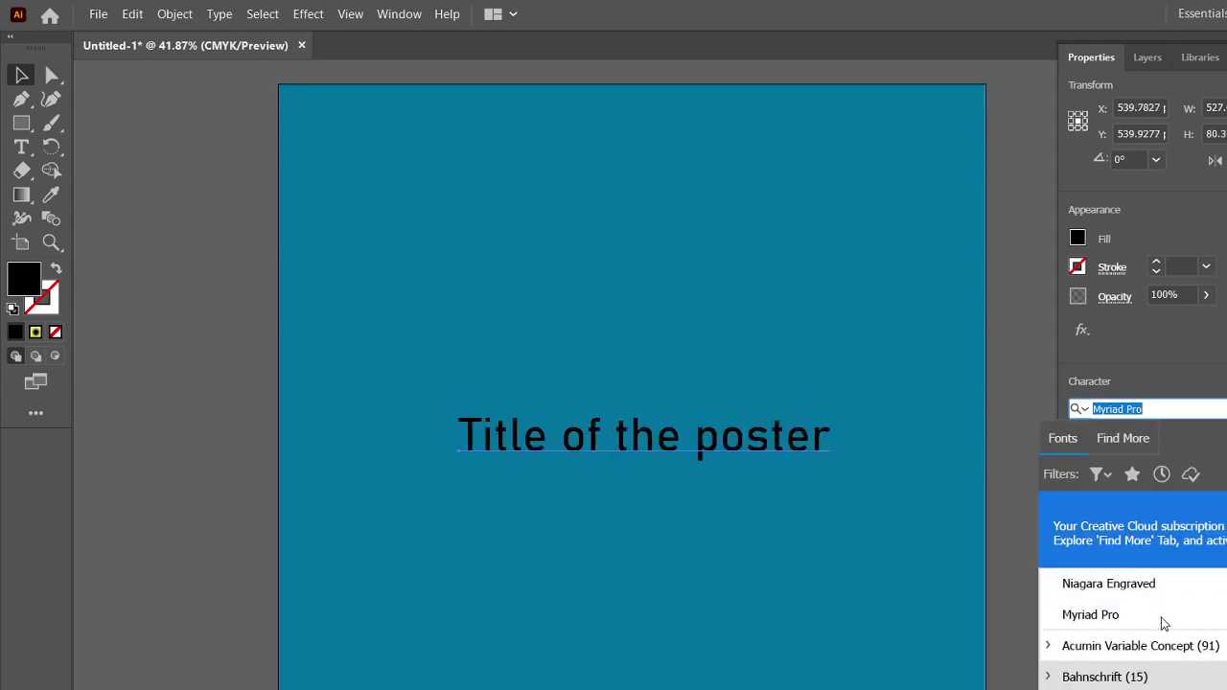
{"action": "type", "text": "op"}
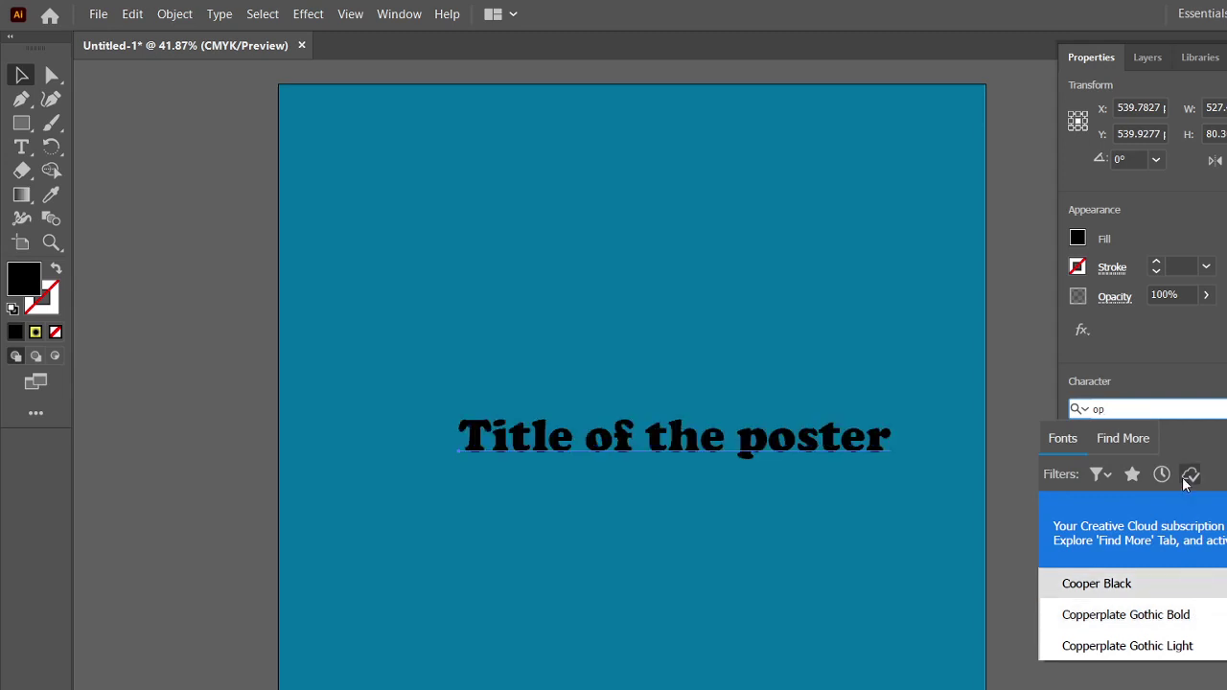
{"action": "type", "text": "e"}
{"action": "key", "text": "BackSpace"}
{"action": "key", "text": "BackSpace"}
{"action": "key", "text": "BackSpace"}
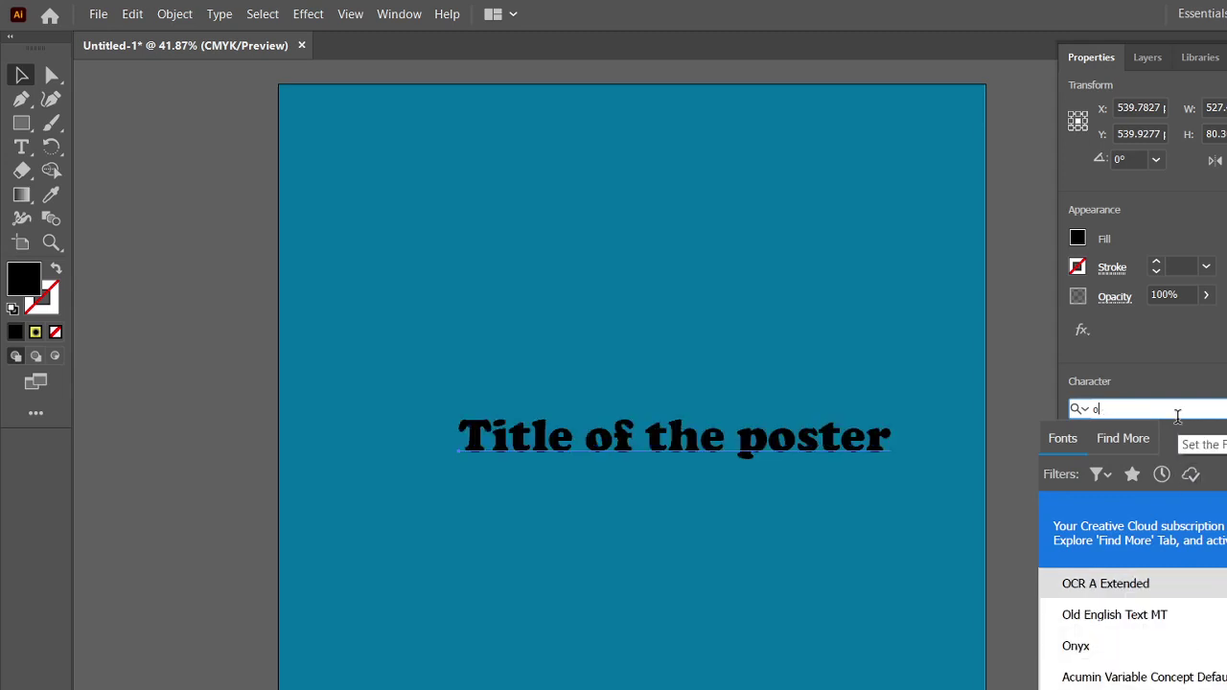
{"action": "left_click", "coordinate": [1151, 677]}
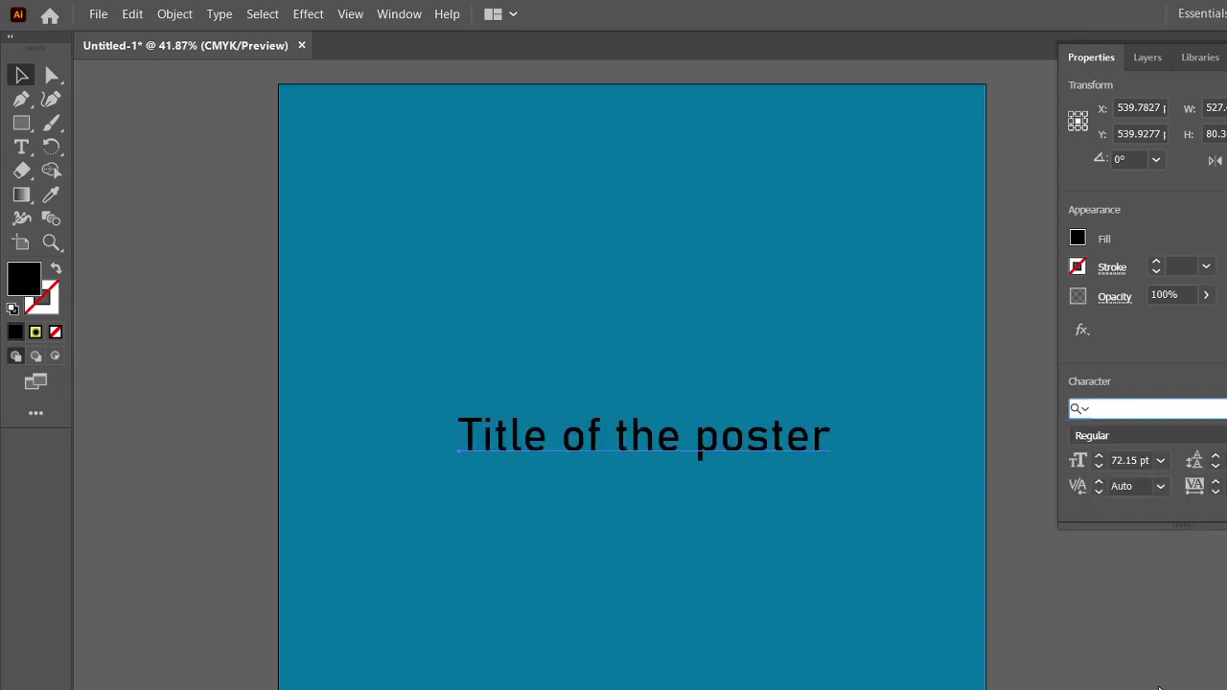
{"action": "left_click", "coordinate": [1011, 375]}
{"action": "left_click", "coordinate": [816, 438]}
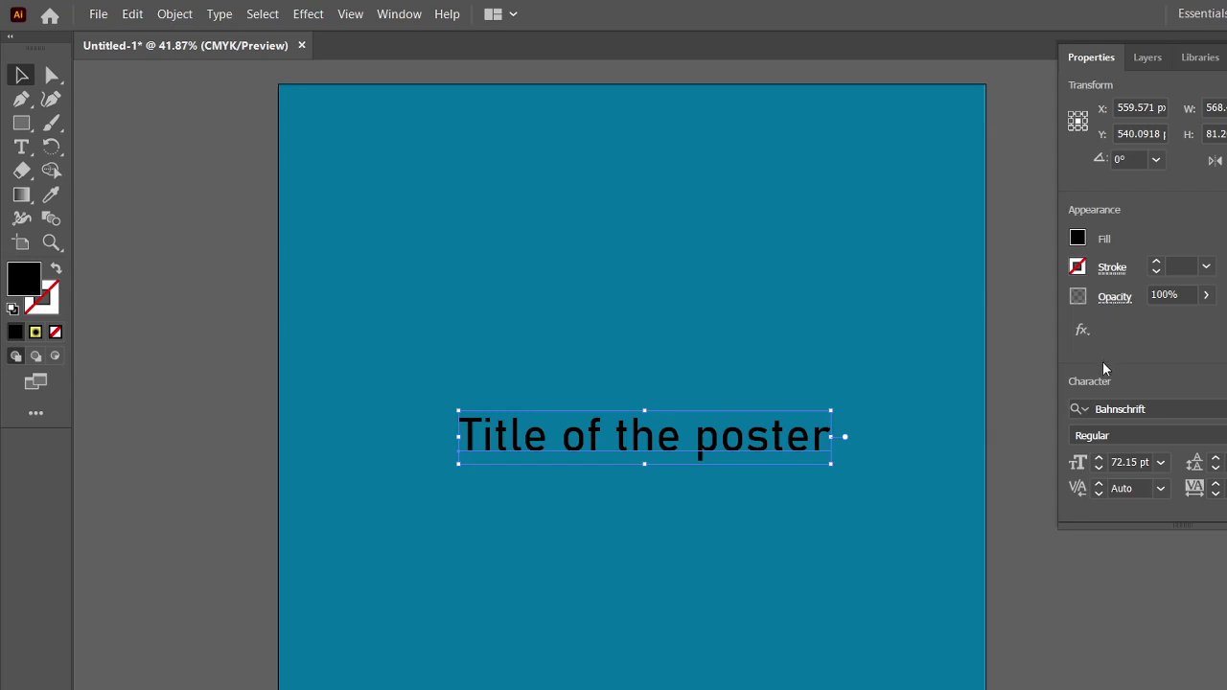
Start a Drop Shadow effect on the poster title and set the shadow's opacity to 65%.
{"action": "left_click", "coordinate": [309, 15]}
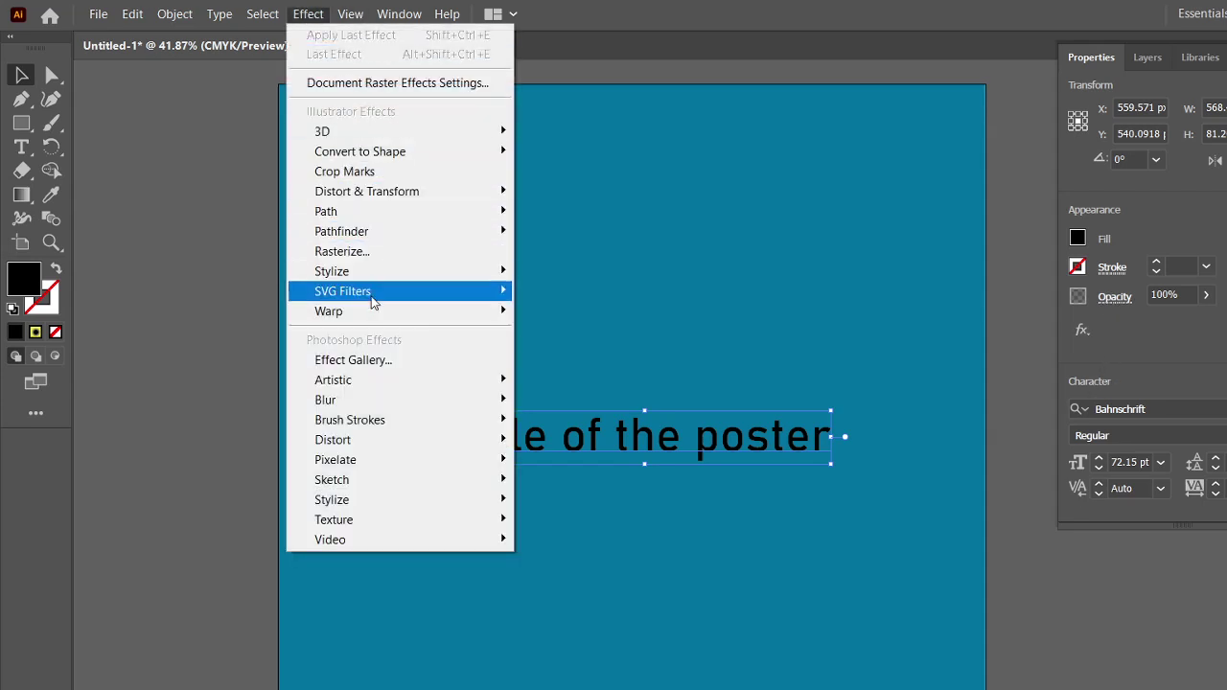
{"action": "mouse_move", "coordinate": [379, 281]}
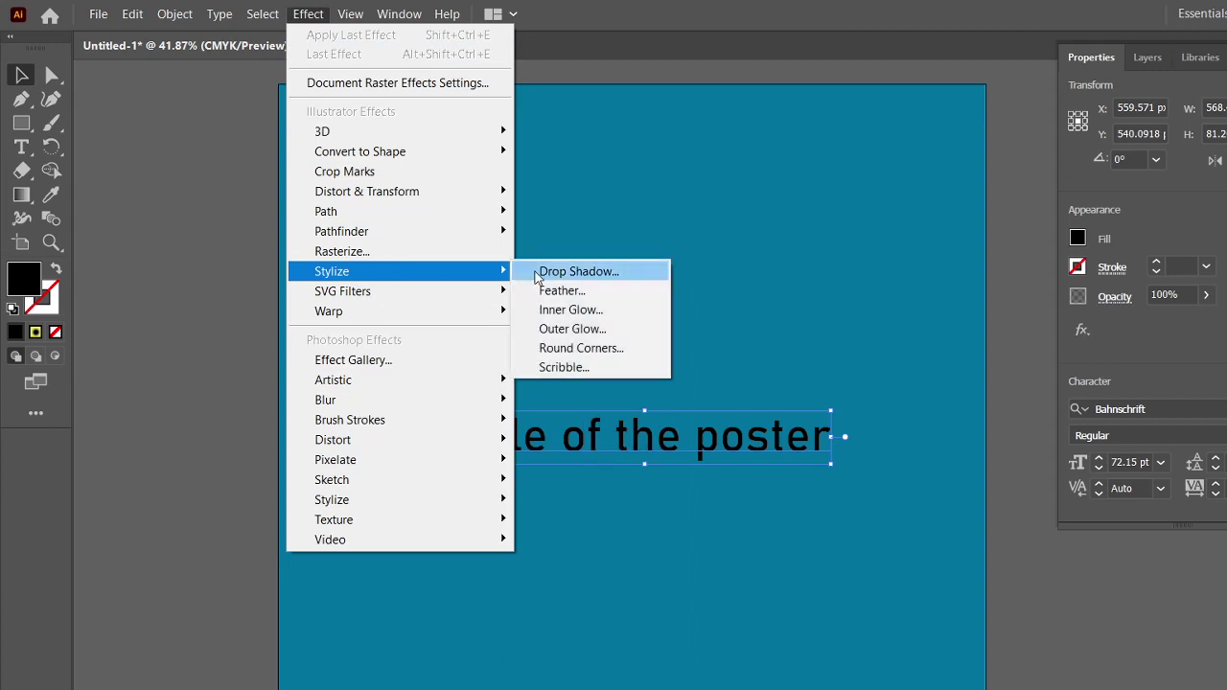
{"action": "left_click", "coordinate": [538, 272]}
{"action": "left_click_drag", "start_coordinate": [784, 277], "coordinate": [1128, 233]}
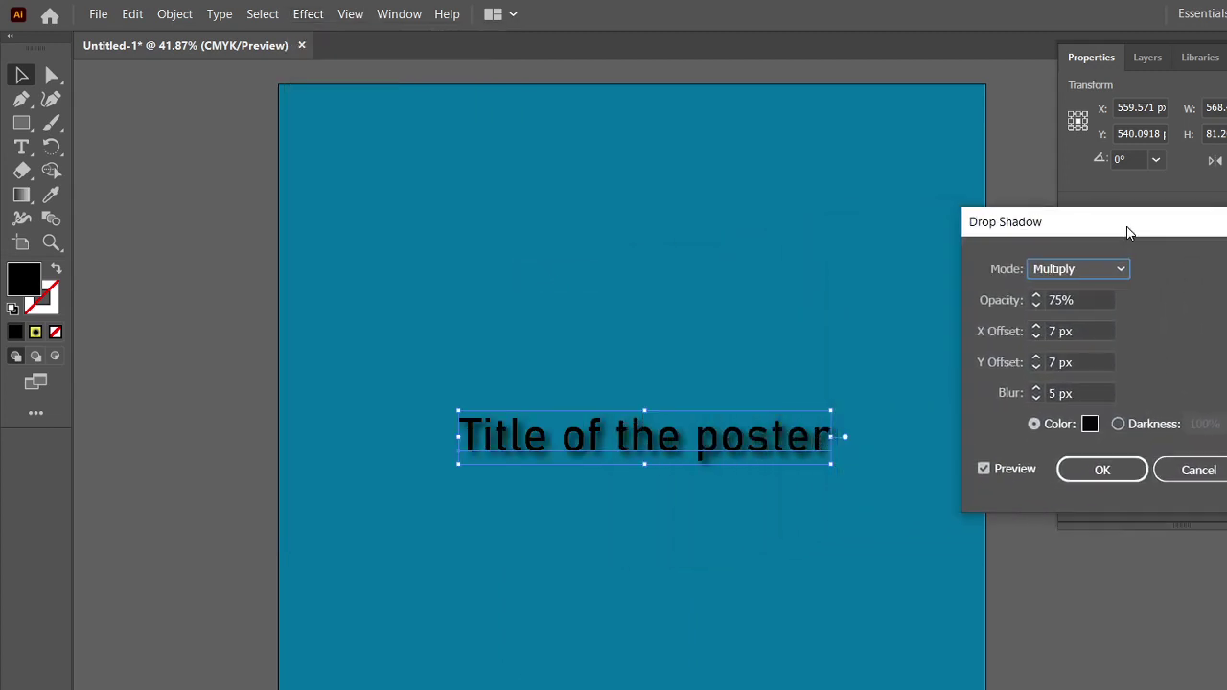
{"action": "left_click", "coordinate": [1037, 305]}
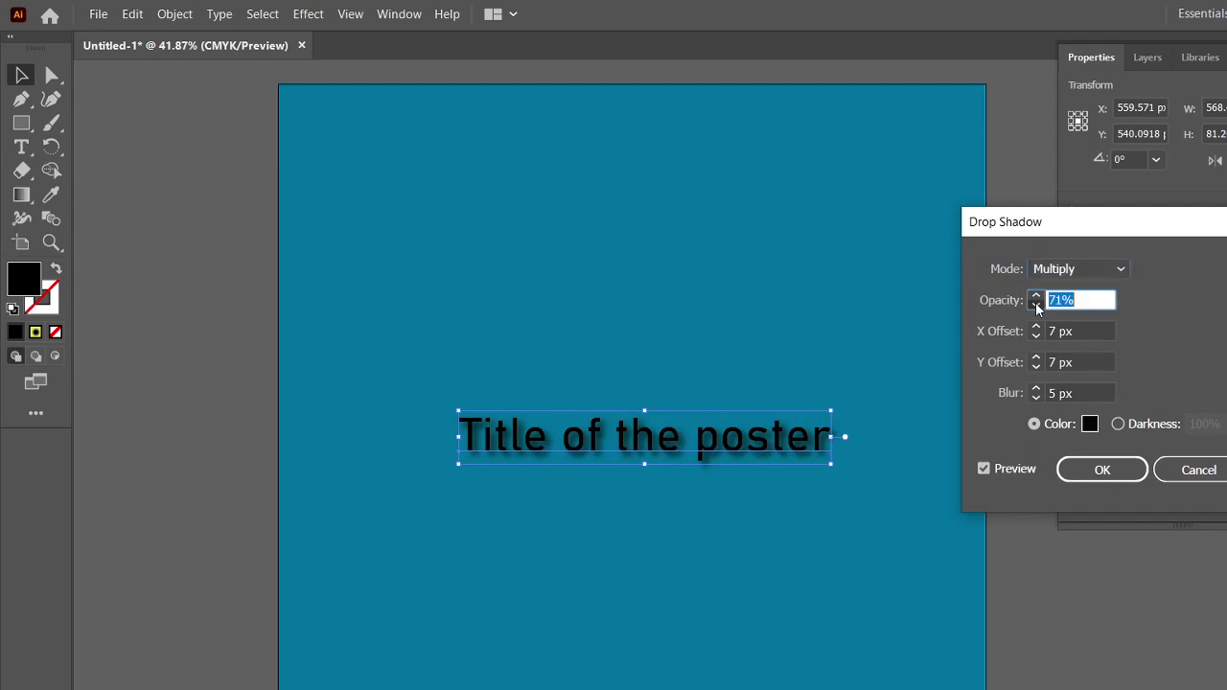
{"action": "left_click", "coordinate": [1037, 306]}
{"action": "left_click", "coordinate": [1036, 306]}
{"action": "left_click", "coordinate": [1036, 305]}
Set the drop shadow's X offset to -8 px and its Y offset to 8 px.
{"action": "left_click", "coordinate": [1036, 338]}
{"action": "left_click", "coordinate": [1037, 338]}
{"action": "left_click", "coordinate": [1036, 338]}
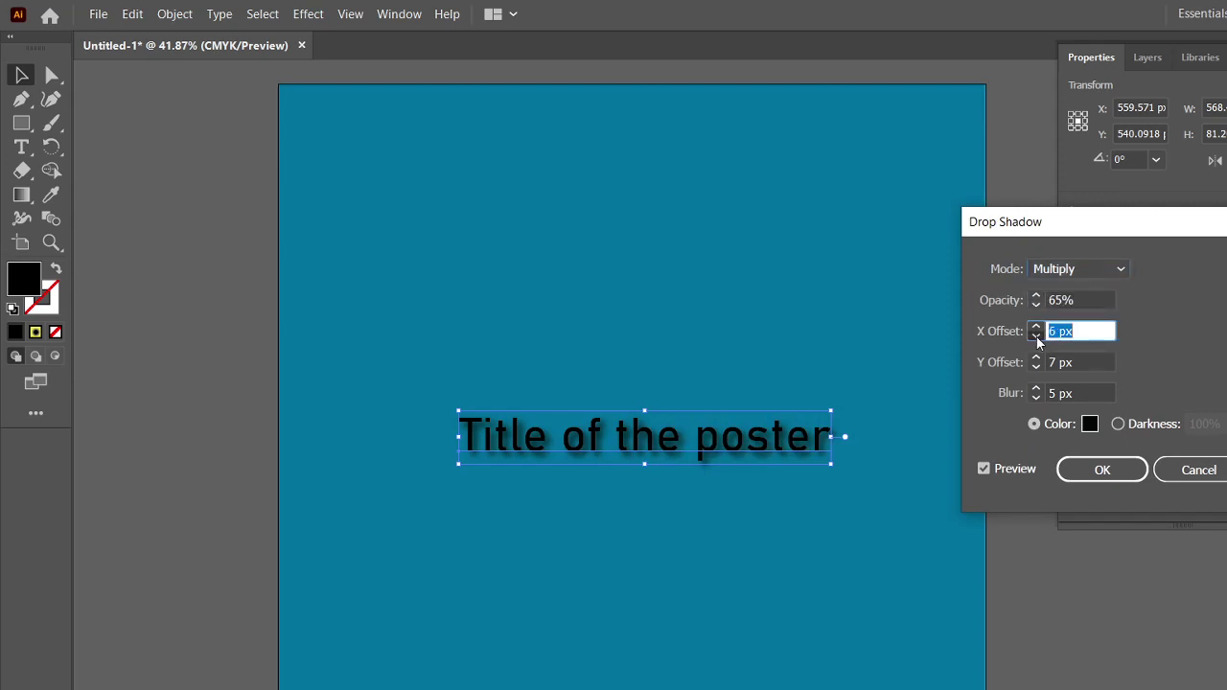
{"action": "left_click", "coordinate": [1036, 338]}
{"action": "left_click", "coordinate": [1037, 337]}
{"action": "left_click", "coordinate": [1036, 337]}
{"action": "left_click", "coordinate": [1037, 337]}
{"action": "left_click", "coordinate": [1037, 337]}
{"action": "left_click", "coordinate": [1037, 338]}
{"action": "left_click", "coordinate": [1036, 337]}
{"action": "left_click", "coordinate": [1037, 337]}
{"action": "left_click", "coordinate": [1036, 337]}
{"action": "left_click", "coordinate": [1036, 337]}
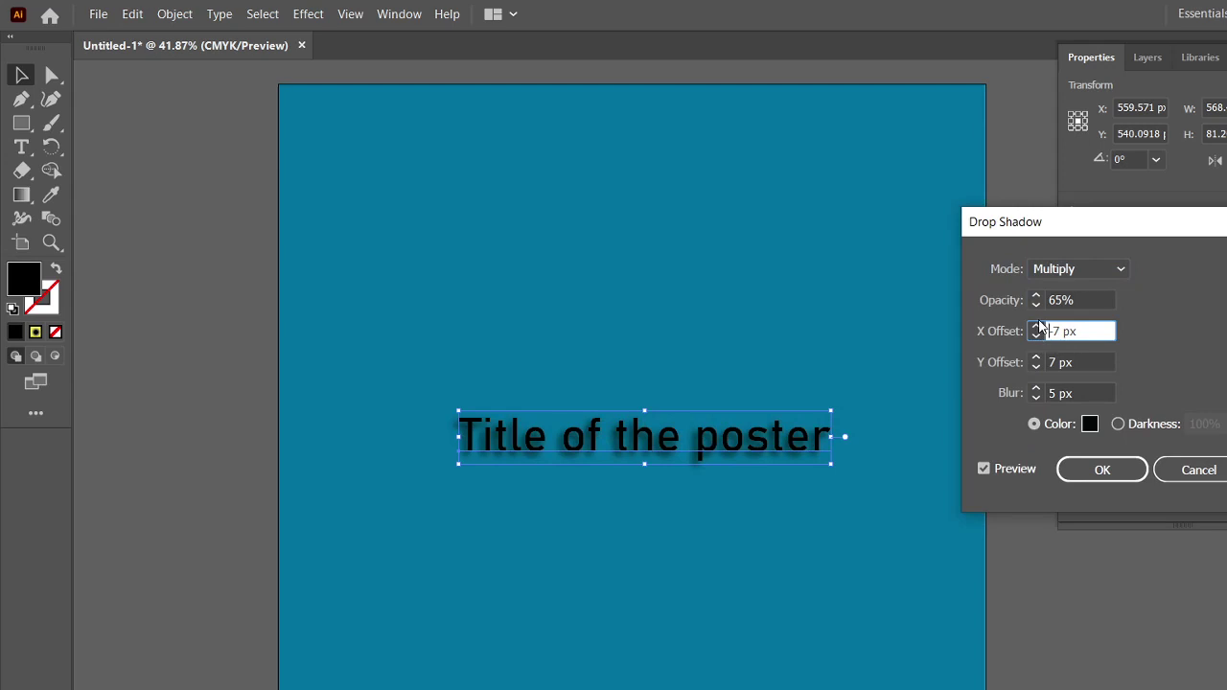
{"action": "left_click", "coordinate": [1037, 338]}
{"action": "left_click", "coordinate": [1037, 361]}
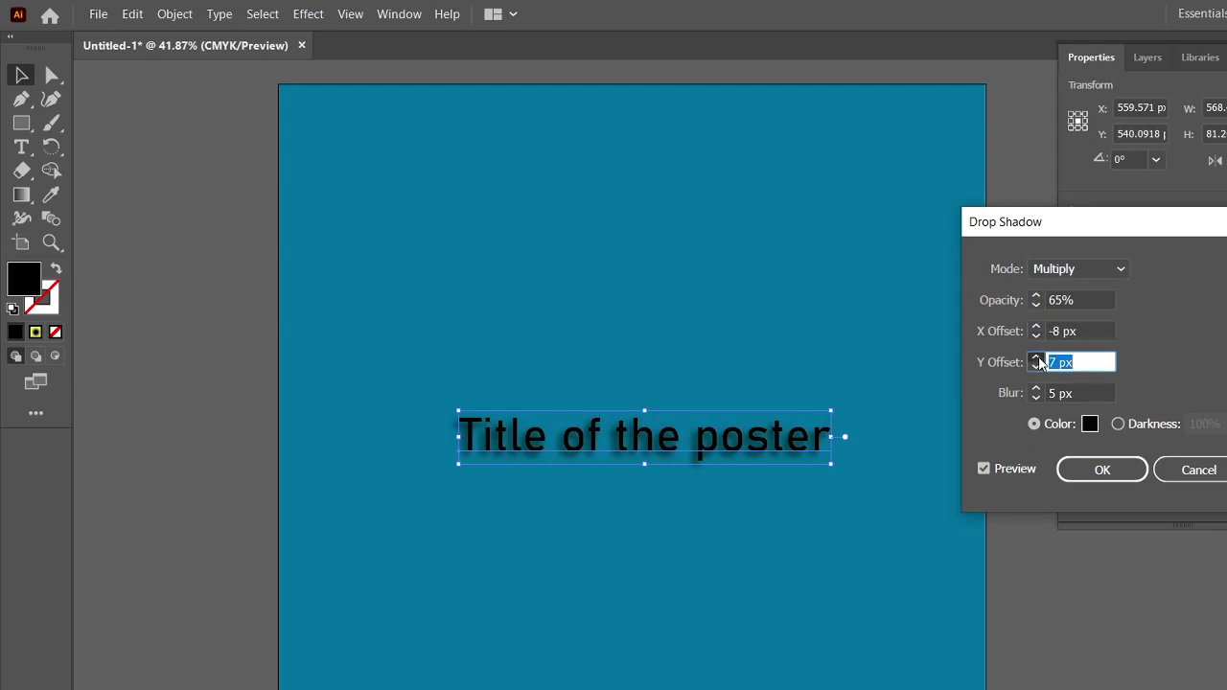
{"action": "left_click", "coordinate": [1038, 358]}
Adjust the shadow's blur to slightly under 7 px and apply the drop shadow to the title.
{"action": "left_click", "coordinate": [1038, 397]}
{"action": "left_click", "coordinate": [1037, 397]}
{"action": "left_click", "coordinate": [1037, 397]}
{"action": "left_click", "coordinate": [1038, 397]}
{"action": "left_click", "coordinate": [1037, 397]}
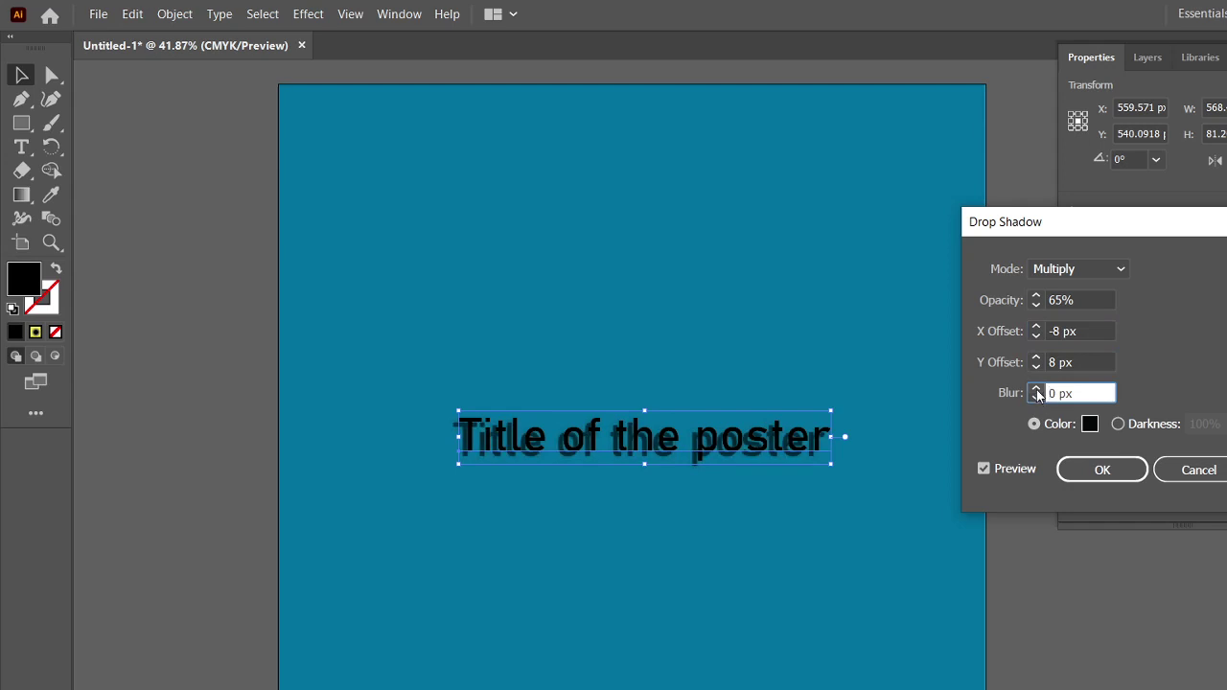
{"action": "left_click", "coordinate": [1037, 389]}
{"action": "left_click", "coordinate": [1036, 389]}
{"action": "left_click", "coordinate": [1037, 389]}
{"action": "left_click", "coordinate": [1036, 389]}
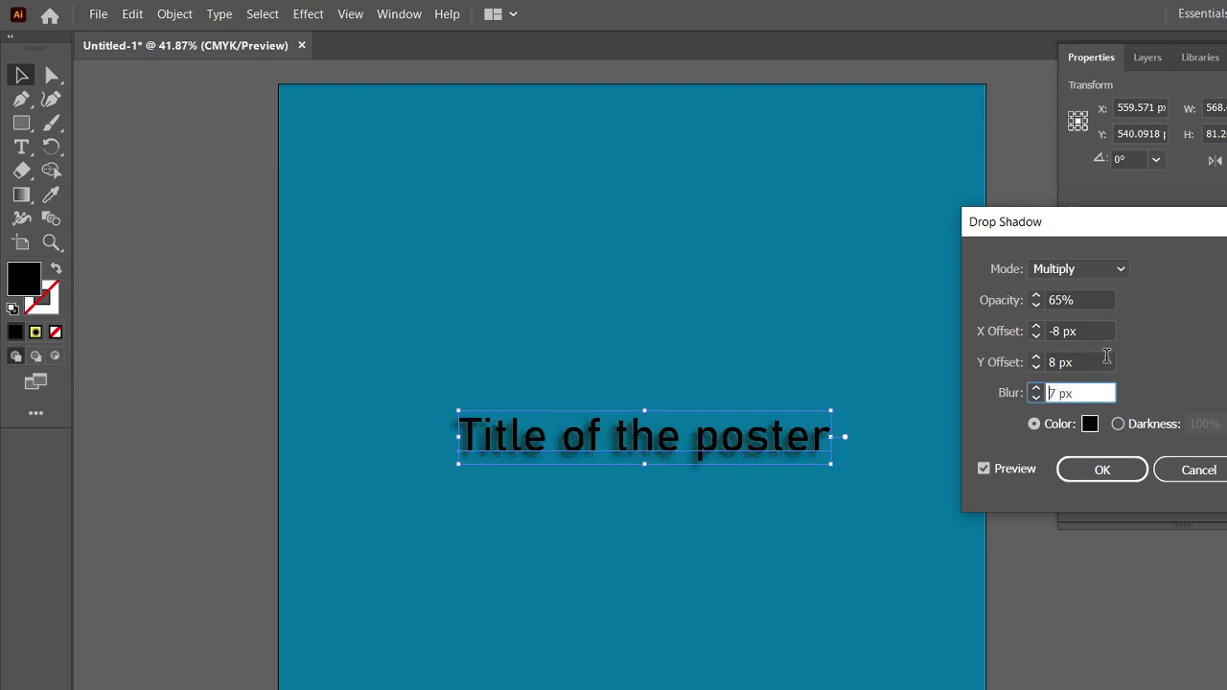
{"action": "left_click", "coordinate": [1038, 398]}
{"action": "left_click", "coordinate": [1093, 469]}
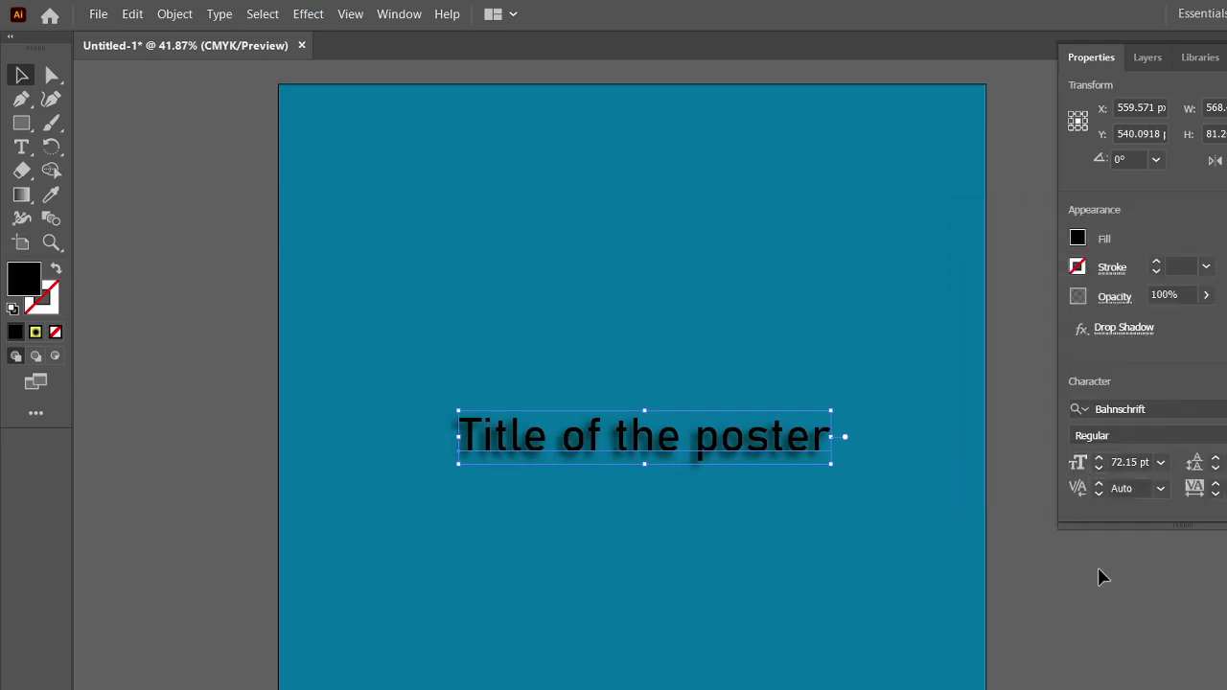
Move the shadowed poster title slightly down the artboard and deselect it.
{"action": "left_click", "coordinate": [800, 406]}
{"action": "left_click_drag", "start_coordinate": [711, 451], "coordinate": [710, 494]}
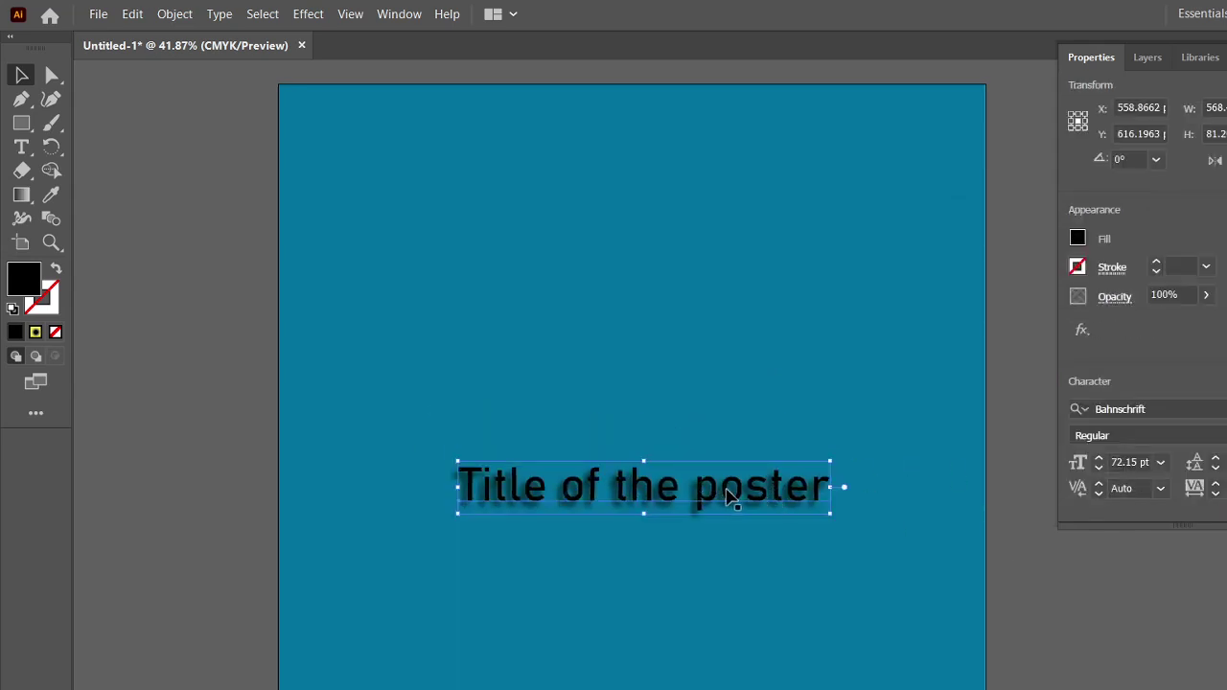
{"action": "left_click", "coordinate": [143, 167]}
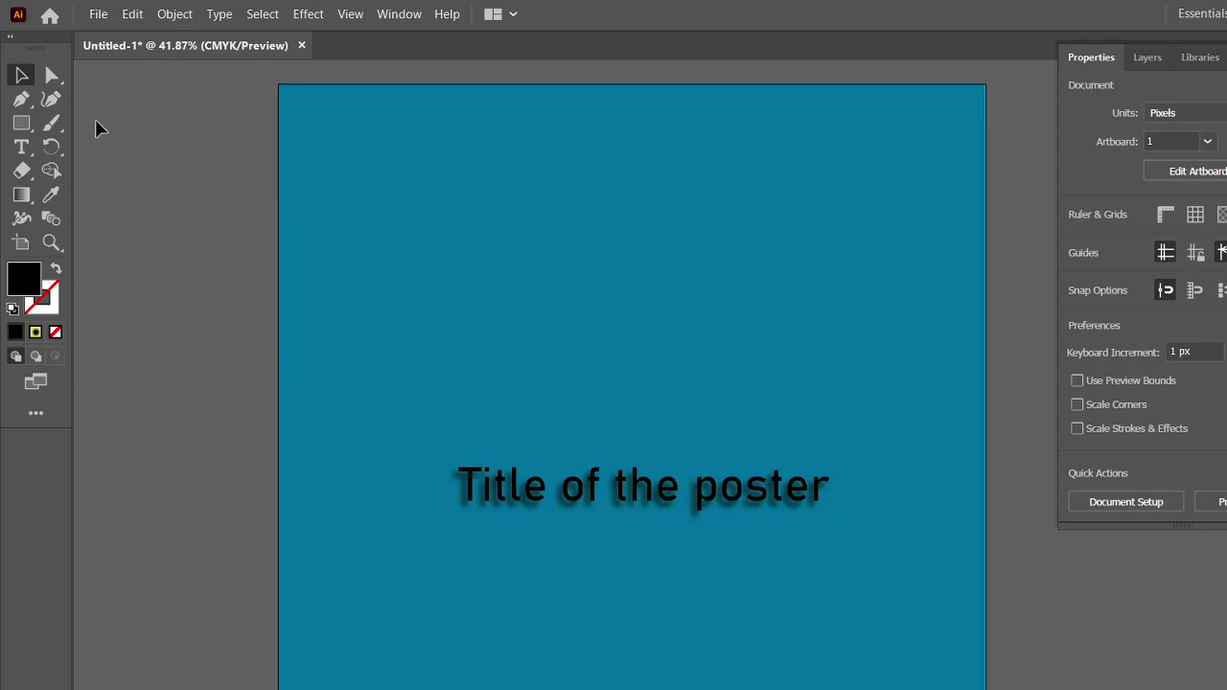
Open the image -ySQePLc_400x400 from the work image folder as a separate document.
{"action": "left_click", "coordinate": [98, 15]}
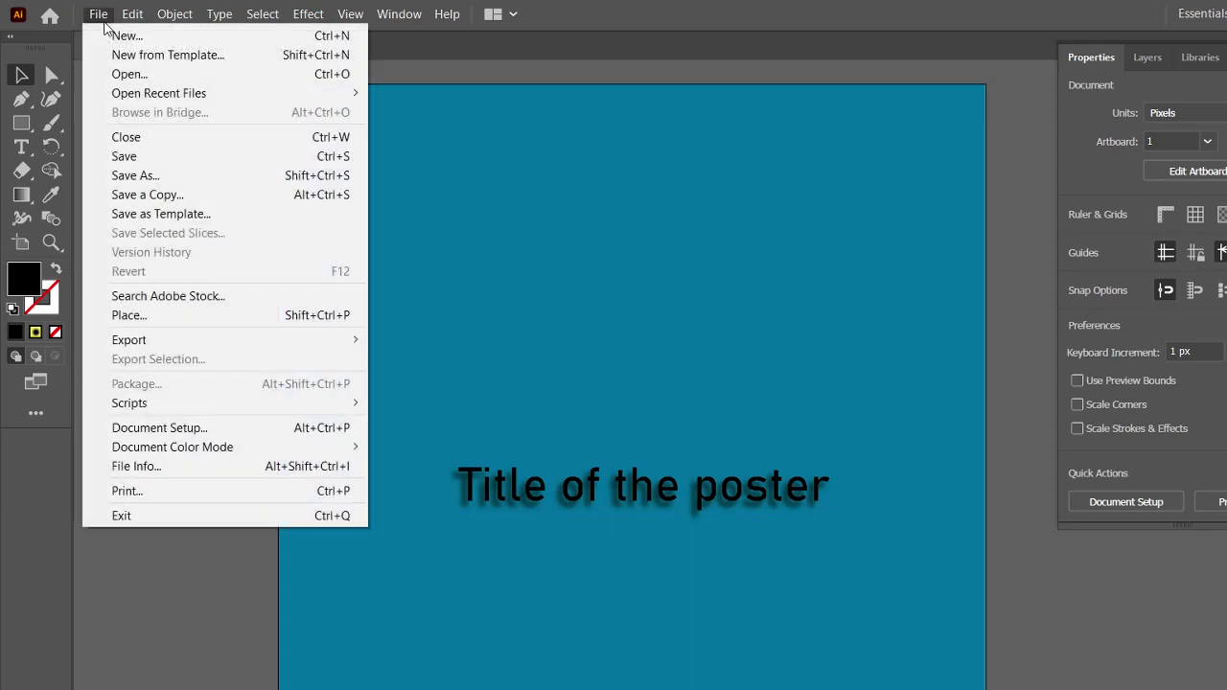
{"action": "left_click", "coordinate": [117, 74]}
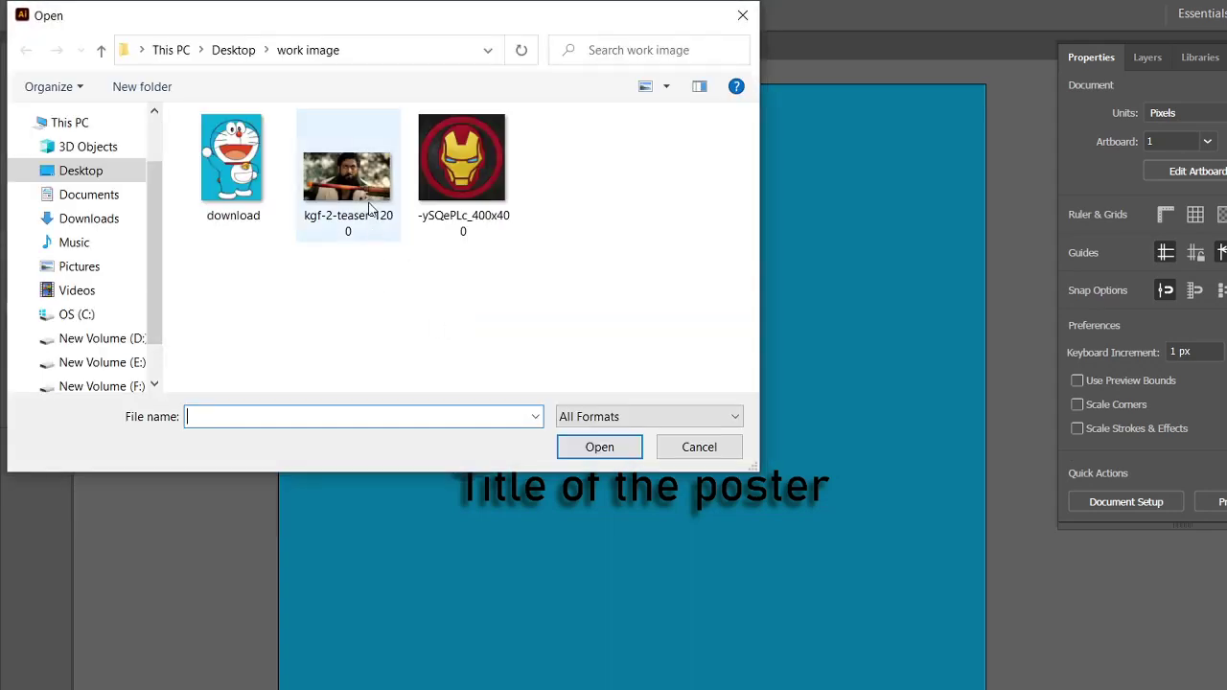
{"action": "left_click", "coordinate": [447, 175]}
{"action": "left_click", "coordinate": [265, 182]}
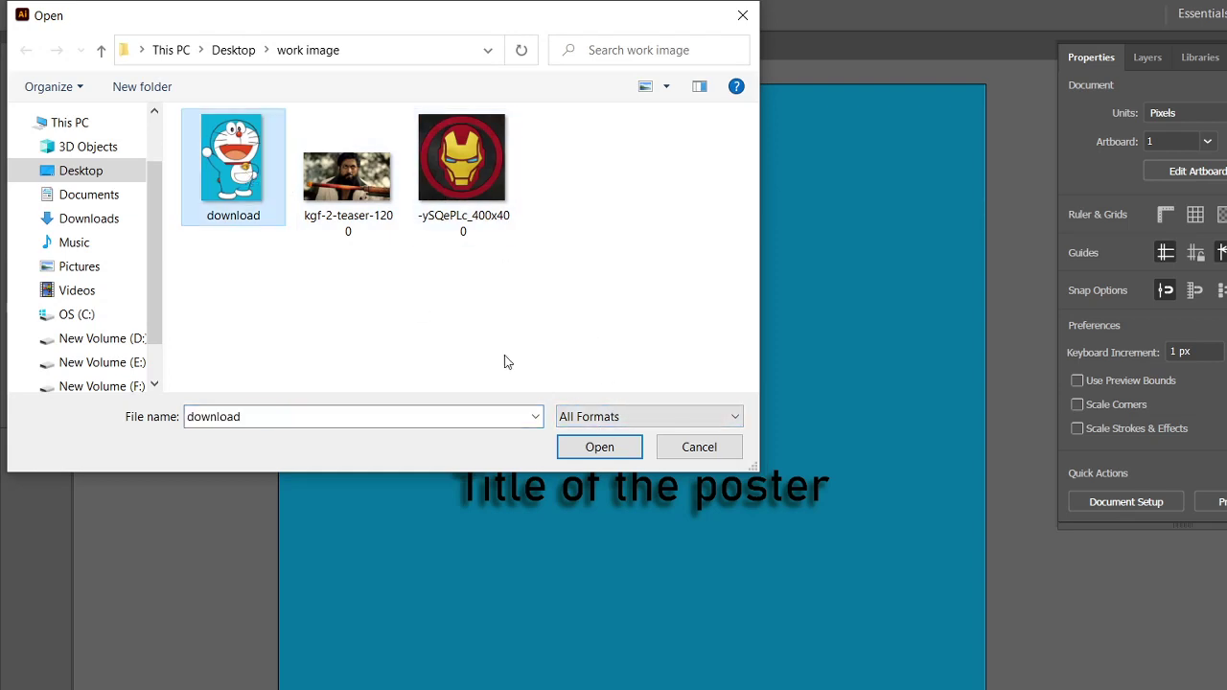
{"action": "left_click", "coordinate": [462, 163]}
{"action": "left_click", "coordinate": [603, 446]}
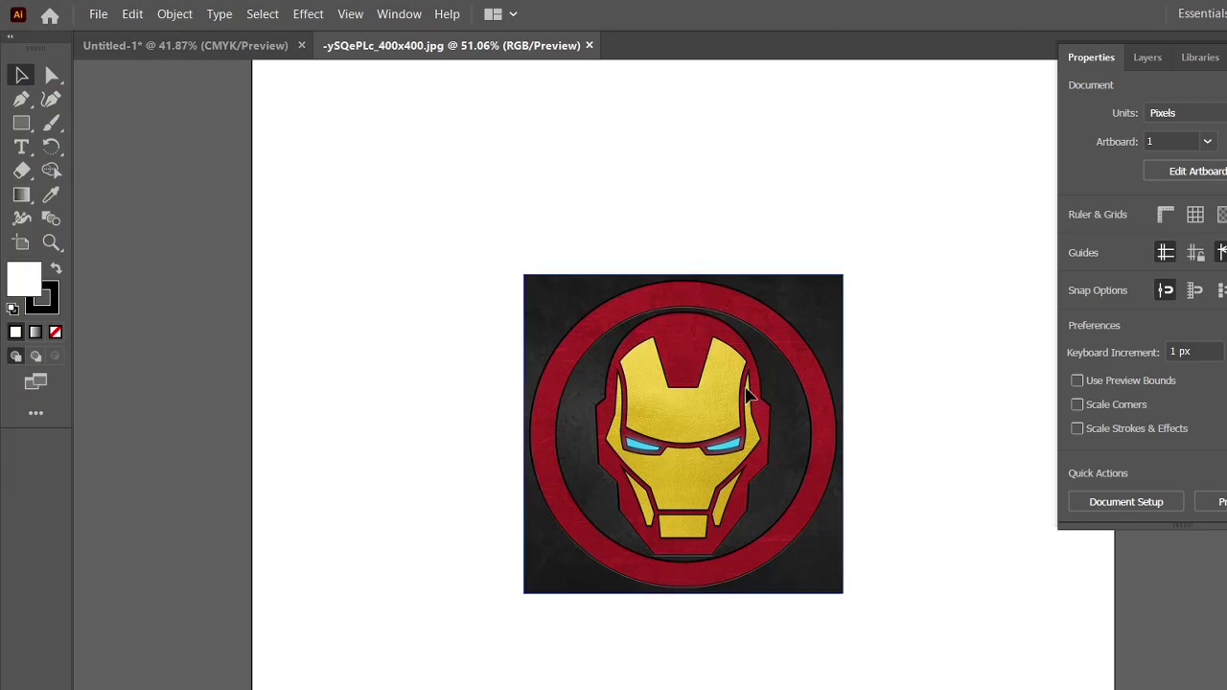
Copy the Iron Man image from its own document into the poster document and place it above the title.
{"action": "left_click_drag", "start_coordinate": [748, 393], "coordinate": [631, 385]}
{"action": "right_click", "coordinate": [523, 387]}
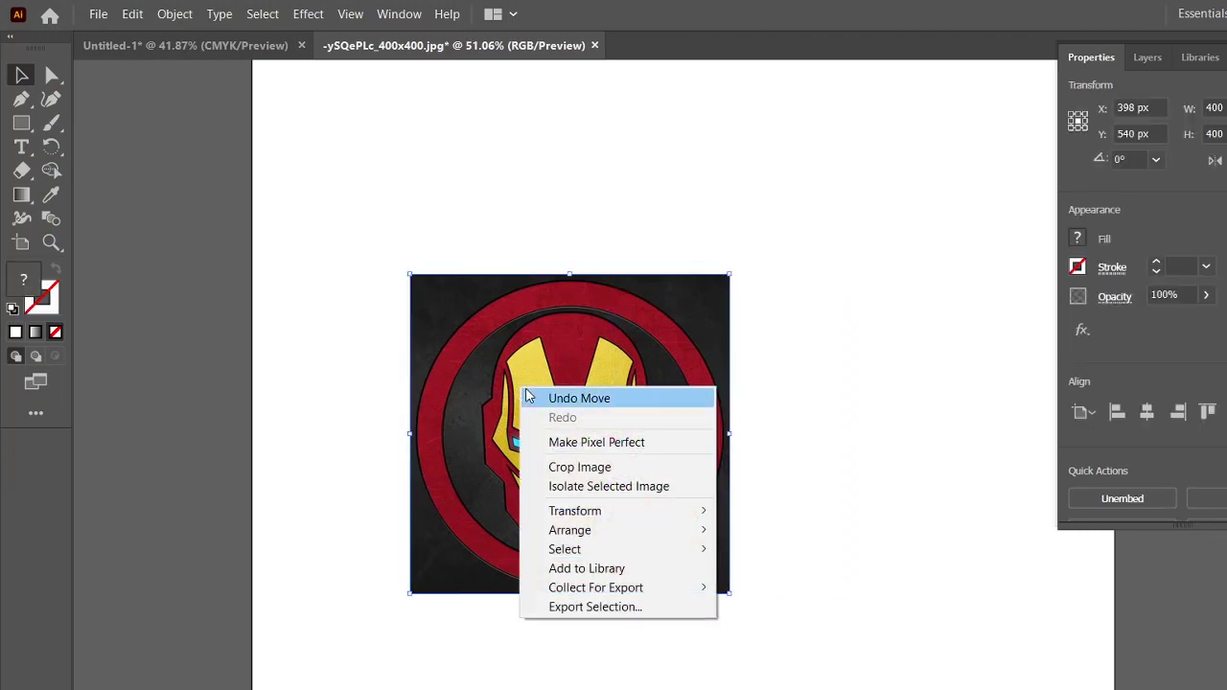
{"action": "left_click", "coordinate": [542, 357]}
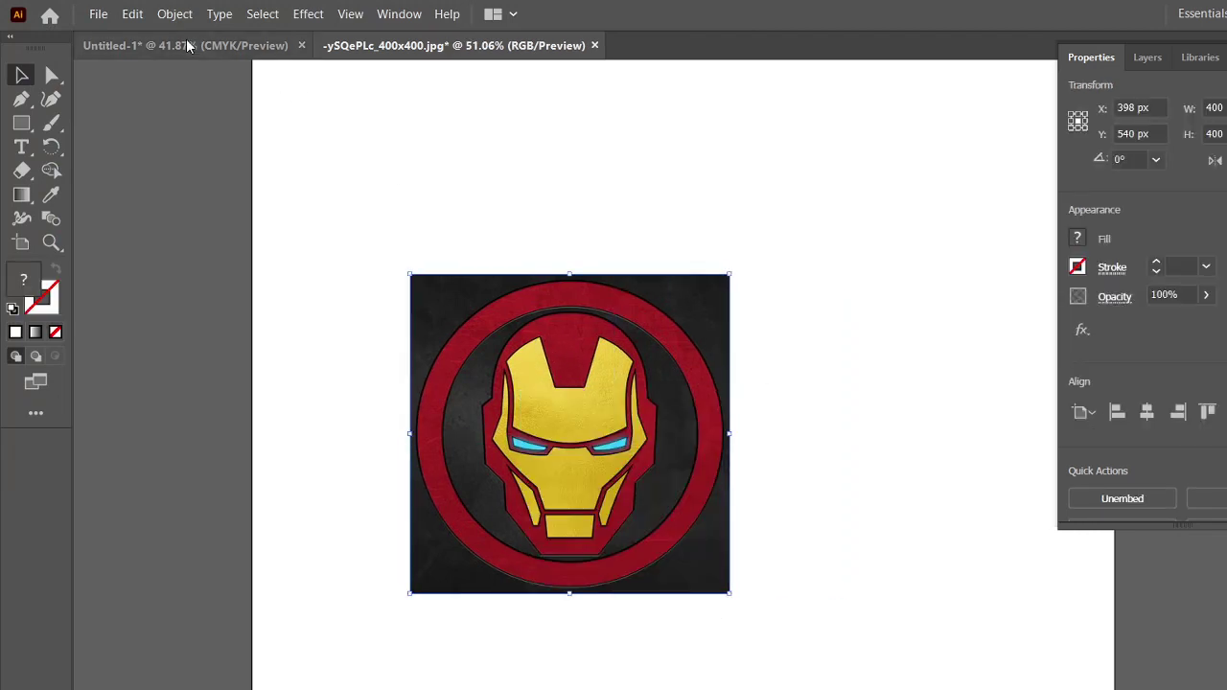
{"action": "left_click", "coordinate": [186, 44]}
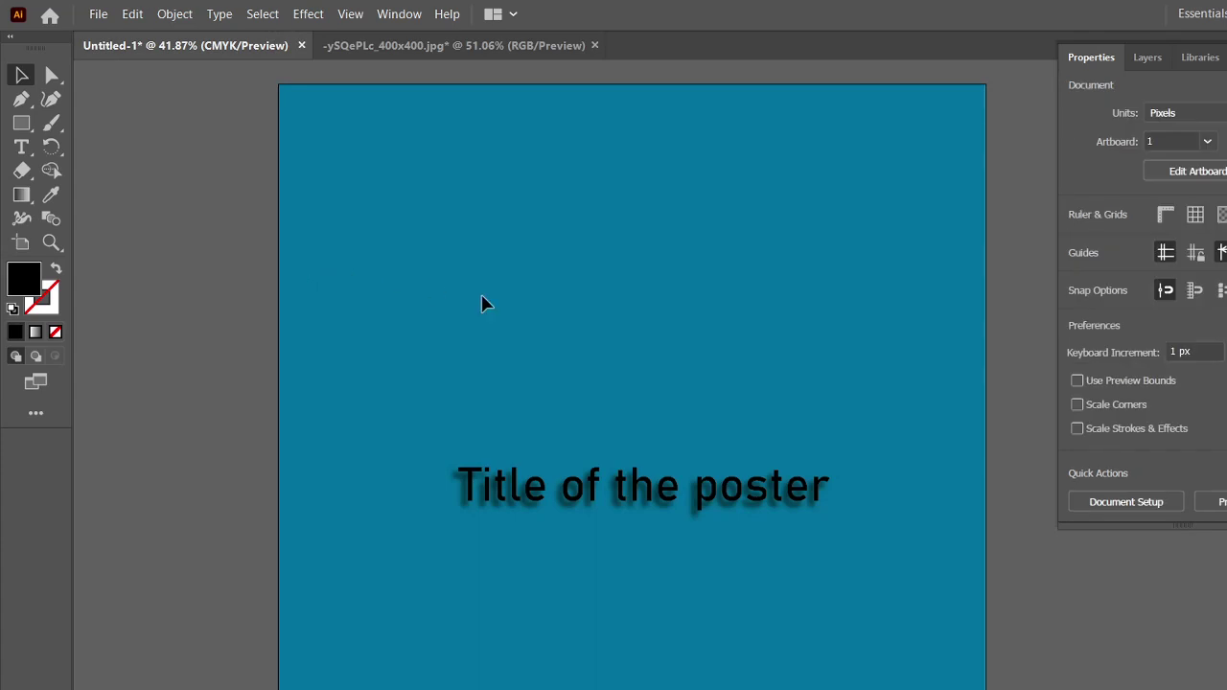
{"action": "key", "text": "ctrl+v"}
{"action": "left_click_drag", "start_coordinate": [729, 395], "coordinate": [608, 248]}
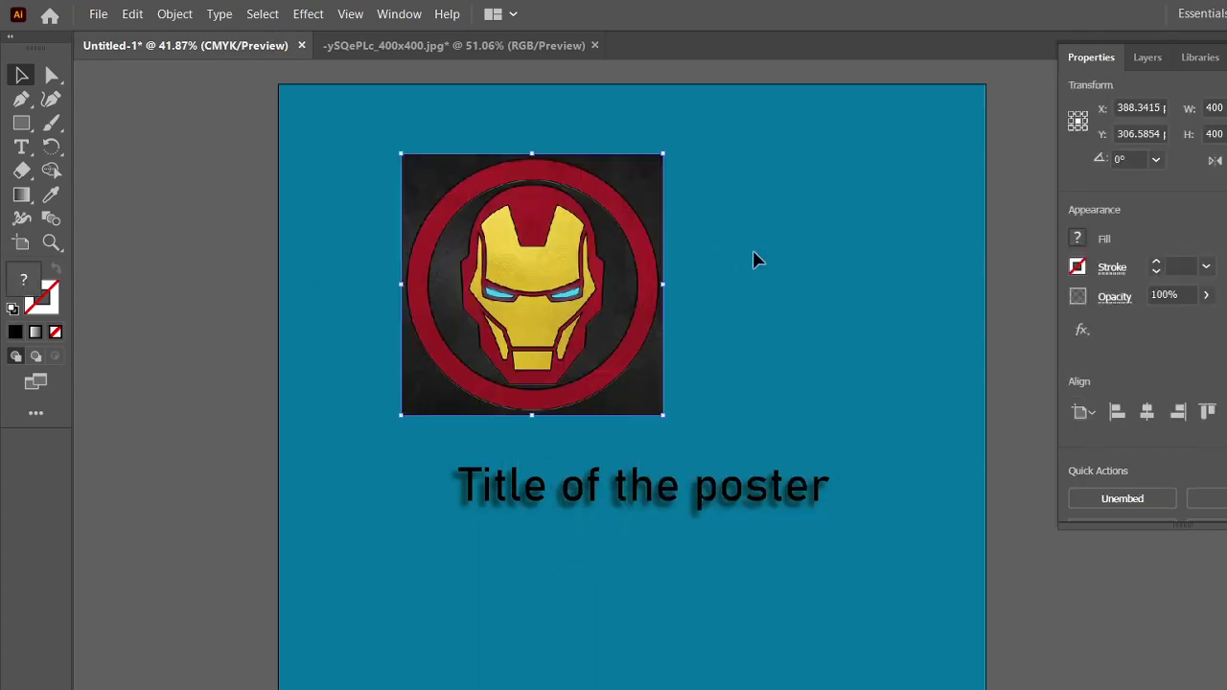
Scale the Iron Man image down to about 340 px wide and move it to the middle above the title.
{"action": "left_click", "coordinate": [753, 251]}
{"action": "left_click", "coordinate": [655, 173]}
{"action": "left_click_drag", "start_coordinate": [664, 155], "coordinate": [636, 190]}
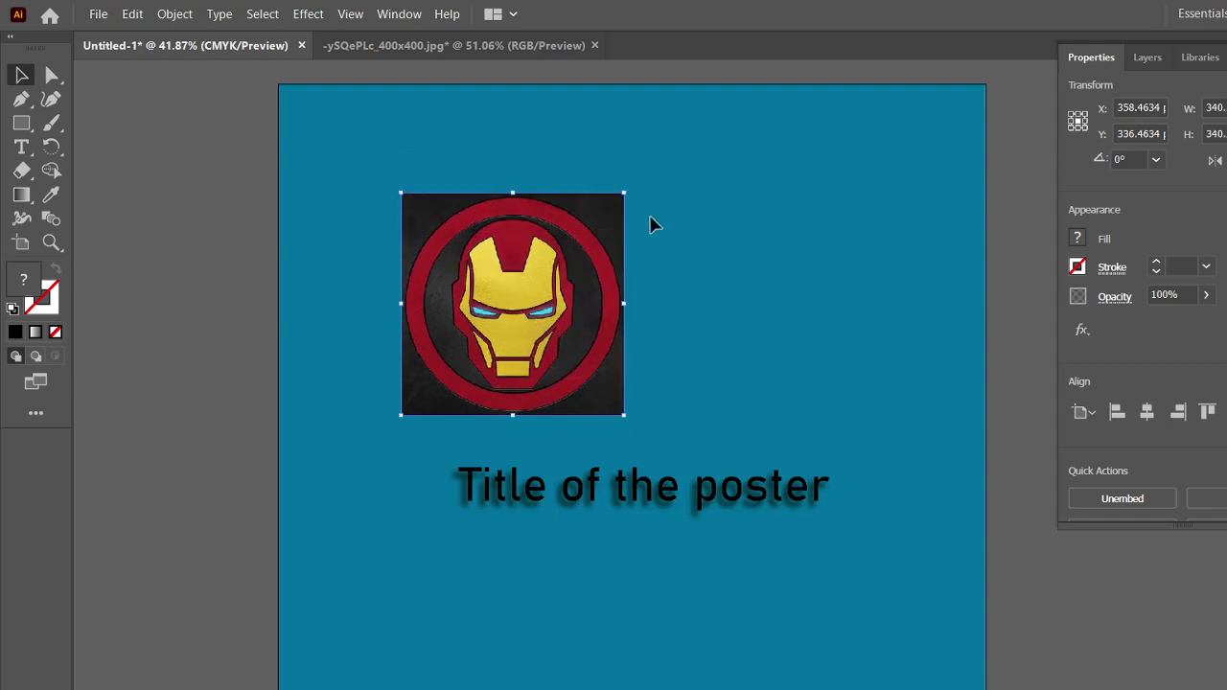
{"action": "left_click", "coordinate": [649, 214]}
{"action": "left_click_drag", "start_coordinate": [571, 282], "coordinate": [695, 281]}
Replace the poster title text with "Iron man".
{"action": "triple_click", "coordinate": [823, 487]}
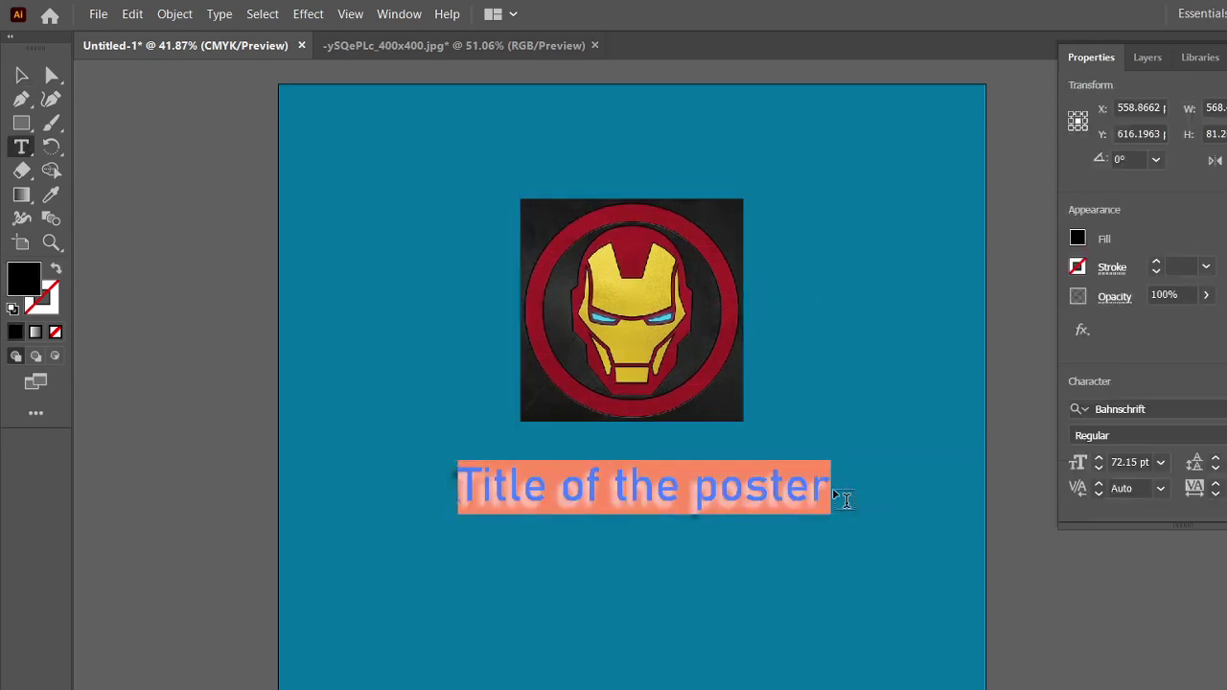
{"action": "key", "text": "BackSpace"}
{"action": "type", "text": "Iron "}
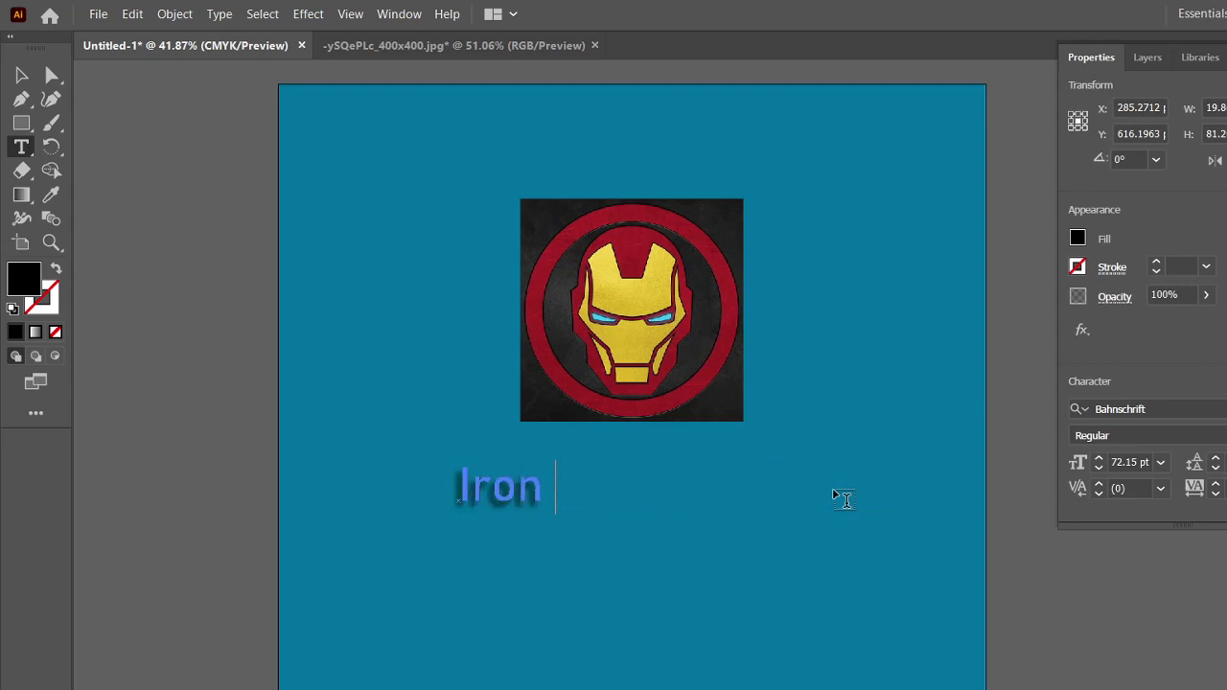
{"action": "type", "text": "man"}
{"action": "left_click", "coordinate": [21, 75]}
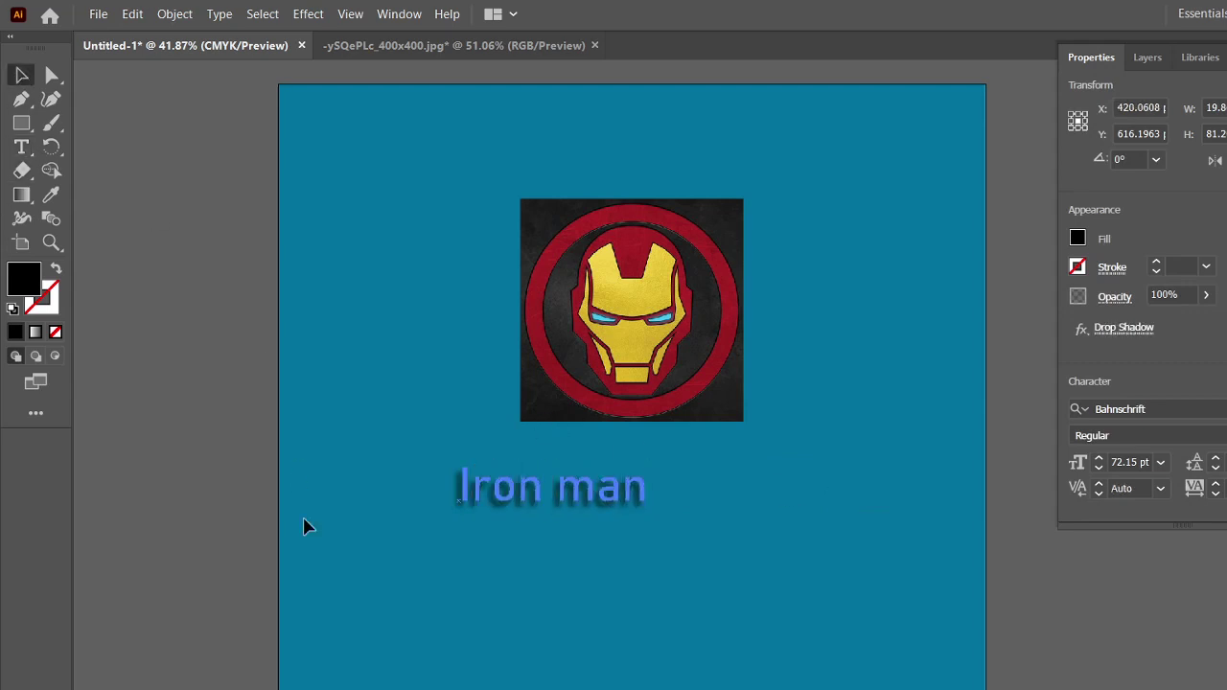
Centre the "Iron man" title on the artboard, move it slightly down below the image, and deselect it.
{"action": "scroll", "coordinate": [1179, 369], "scroll_direction": "down", "scroll_amount": 3}
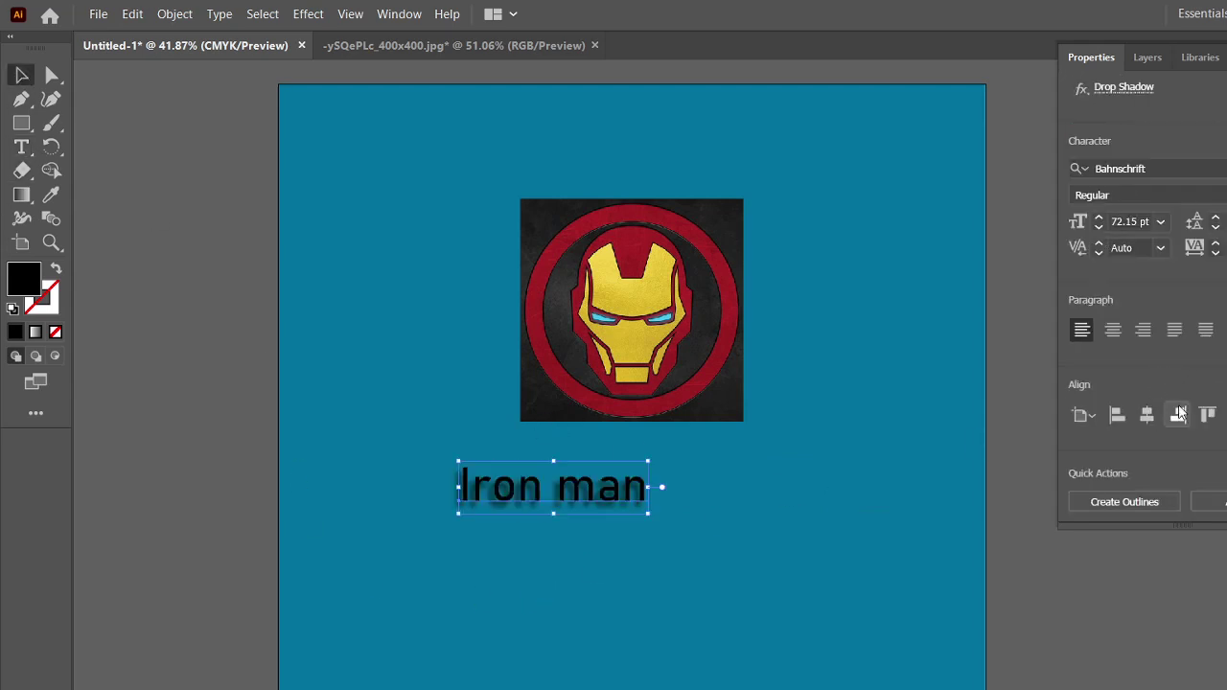
{"action": "left_click", "coordinate": [1207, 414]}
{"action": "left_click", "coordinate": [1147, 414]}
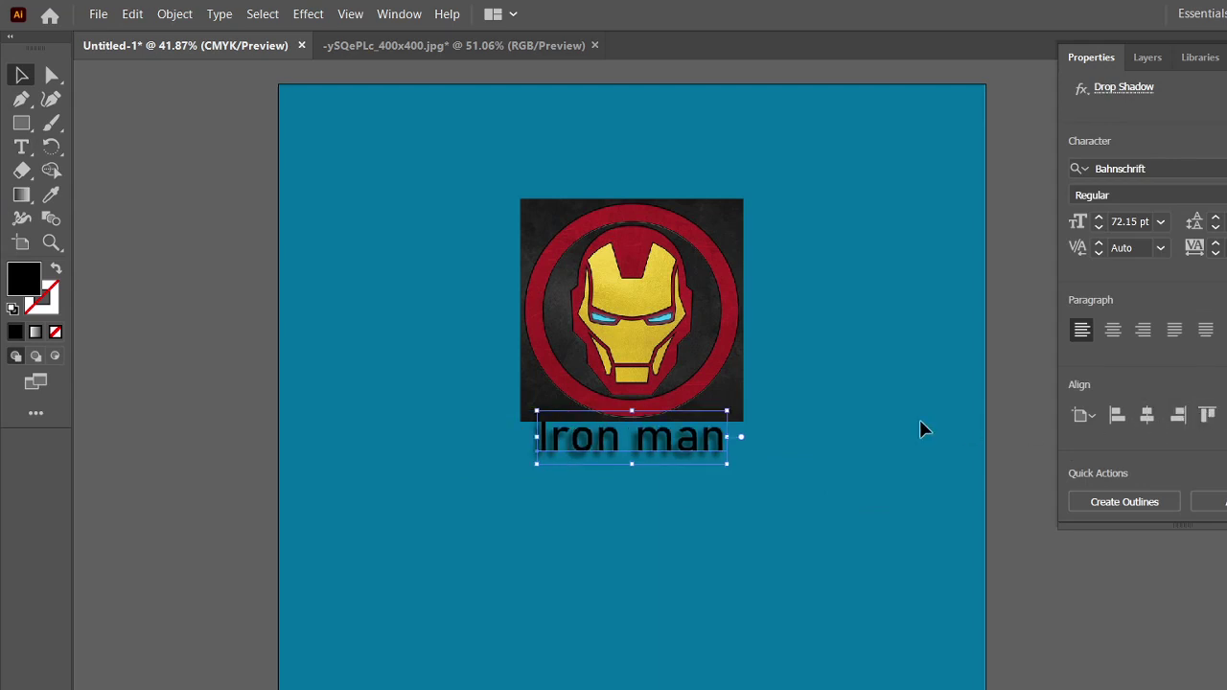
{"action": "left_click", "coordinate": [830, 439]}
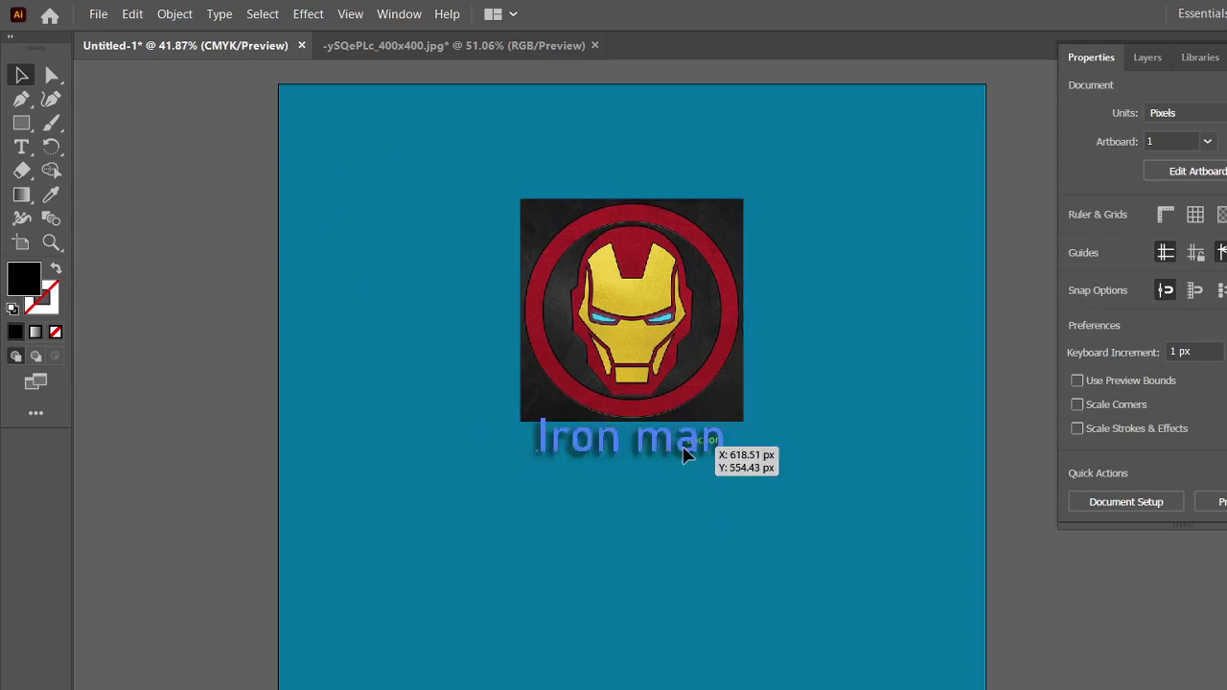
{"action": "left_click_drag", "start_coordinate": [683, 448], "coordinate": [684, 457]}
{"action": "left_click", "coordinate": [616, 577]}
Add the text "Youtube channels" in the lower part of the artboard and shift it toward the horizontal centre.
{"action": "key", "text": "t"}
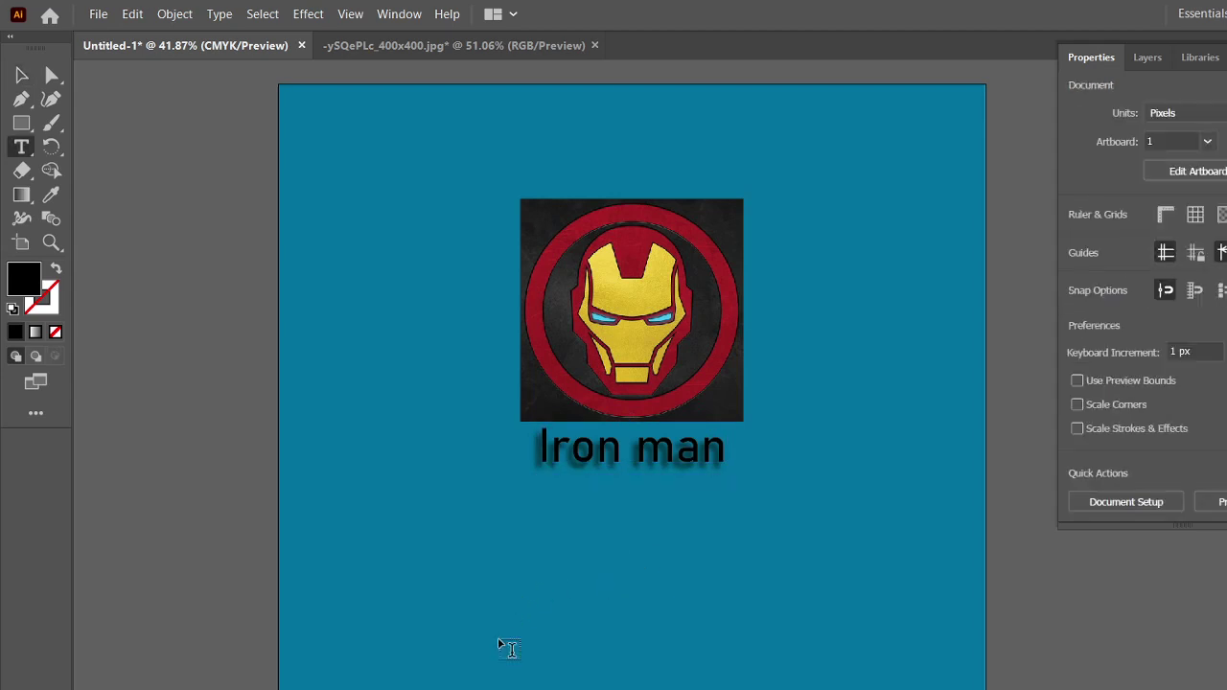
{"action": "left_click", "coordinate": [500, 640]}
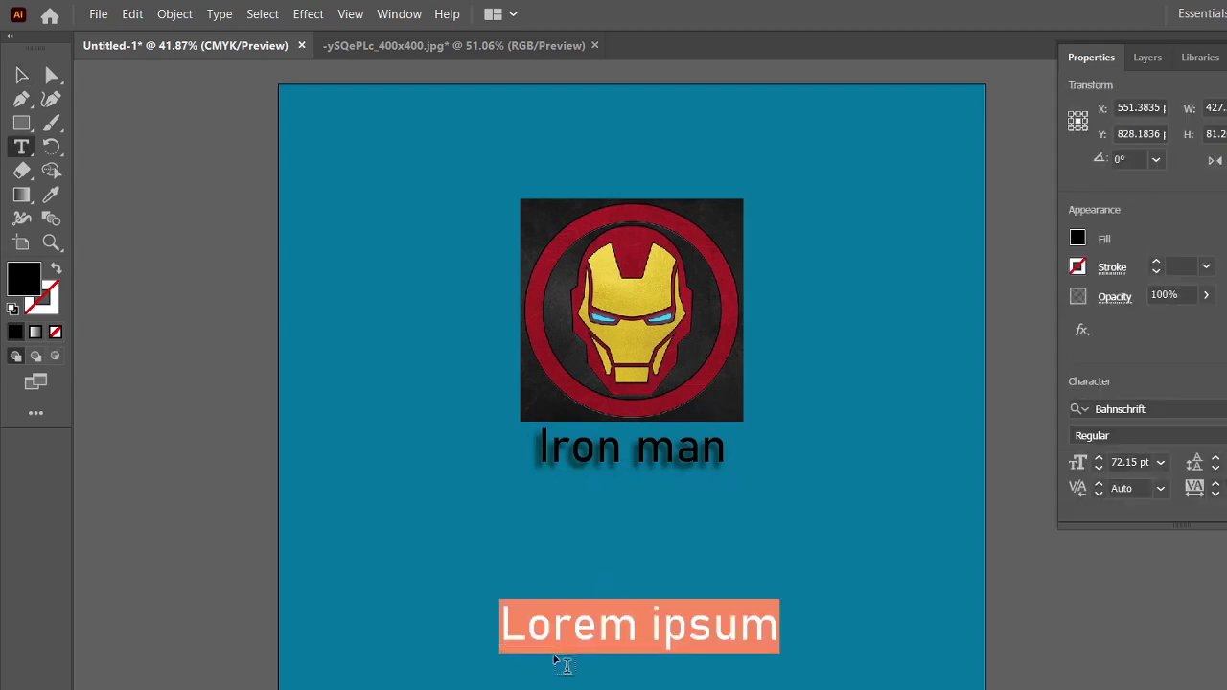
{"action": "type", "text": "Youtube "}
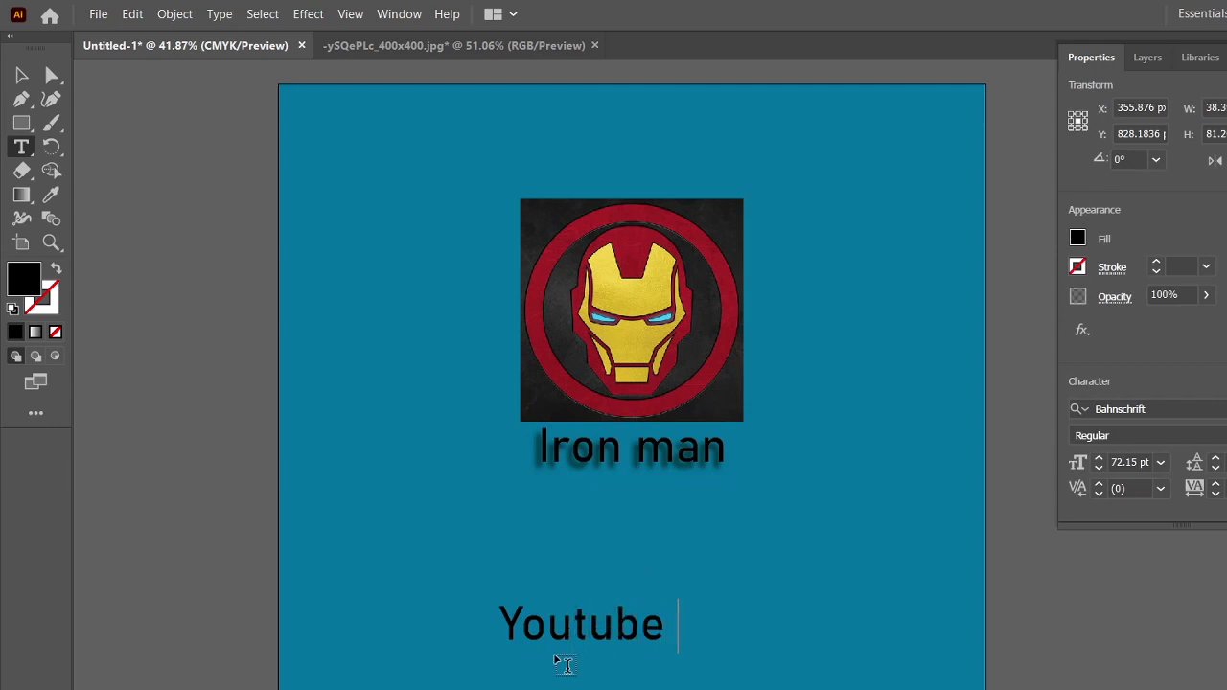
{"action": "type", "text": "channels"}
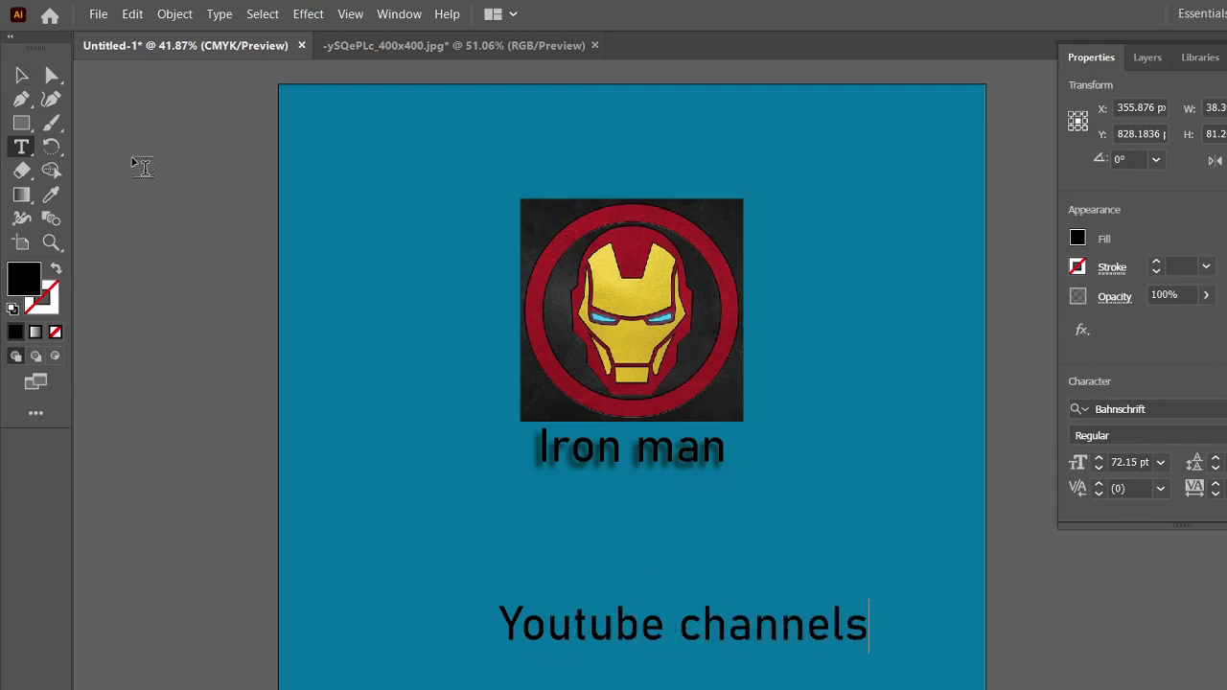
{"action": "left_click", "coordinate": [21, 75]}
{"action": "left_click", "coordinate": [460, 465]}
{"action": "left_click_drag", "start_coordinate": [685, 641], "coordinate": [614, 641]}
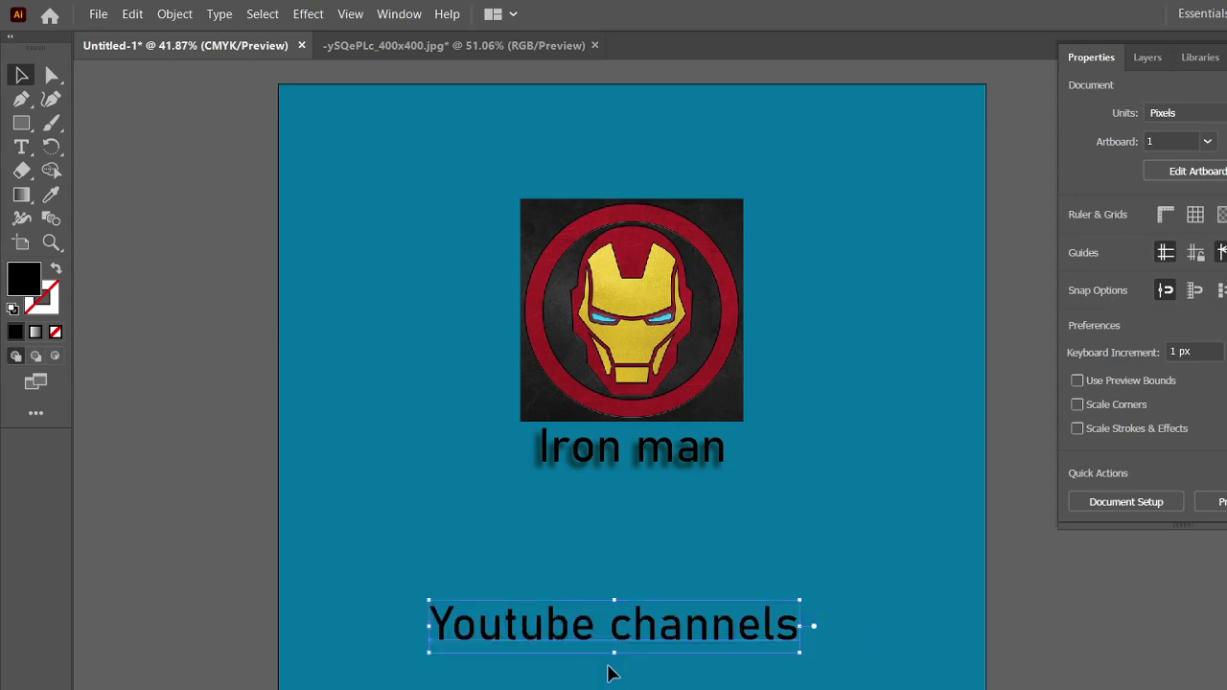
{"action": "left_click", "coordinate": [593, 688]}
{"action": "key", "text": "t"}
{"action": "left_click", "coordinate": [533, 689]}
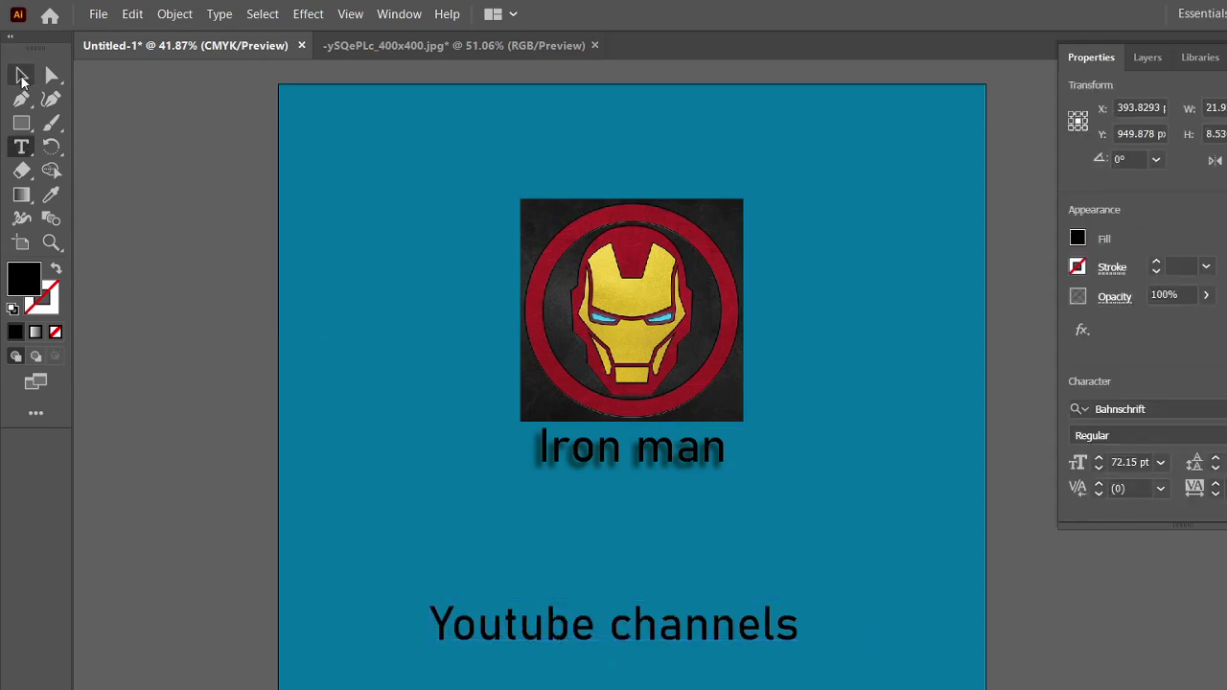
{"action": "left_click", "coordinate": [21, 75]}
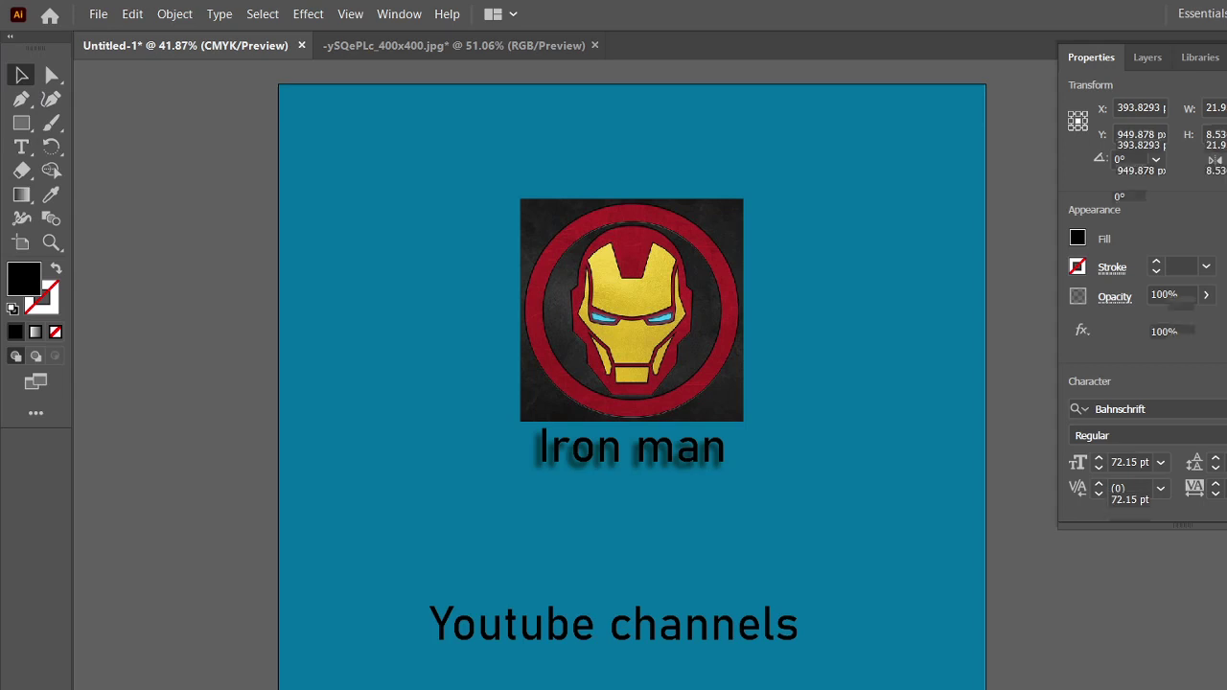
{"action": "key", "text": "Delete"}
Add a new text line reading "Bring you laptop" beside the Iron Man image.
{"action": "key", "text": "t"}
{"action": "left_click", "coordinate": [479, 689]}
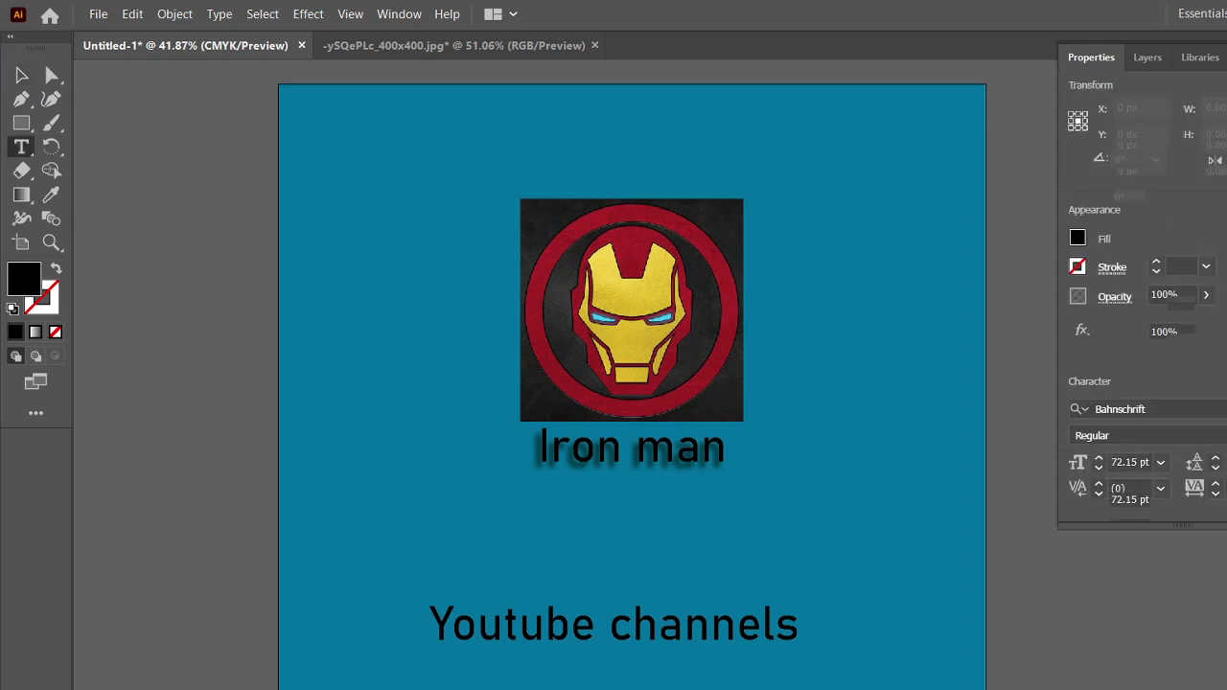
{"action": "left_click", "coordinate": [336, 352]}
{"action": "type", "text": "B"}
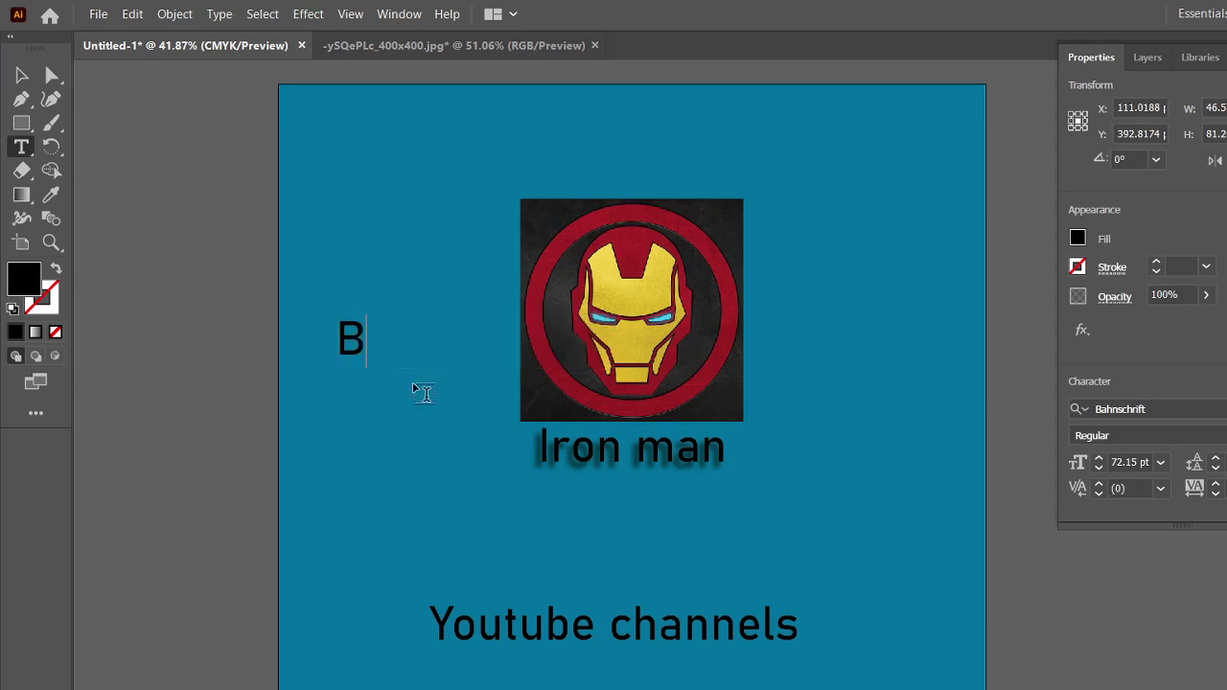
{"action": "type", "text": "ring yo"}
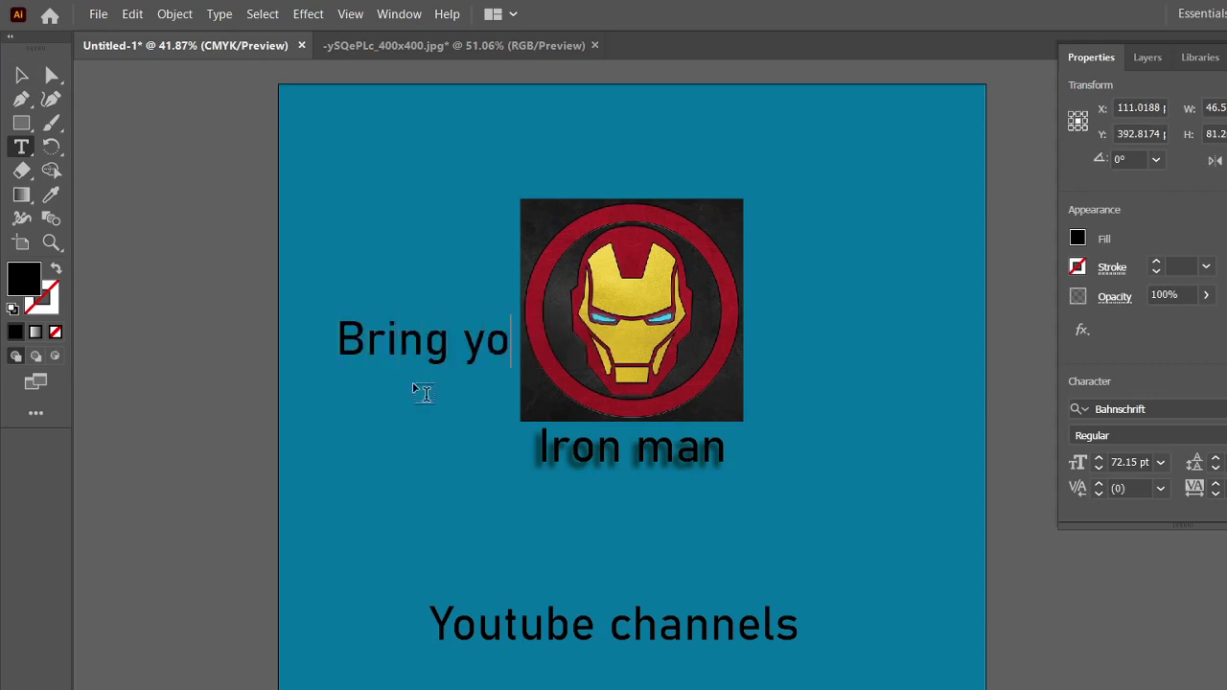
{"action": "type", "text": "u laptop"}
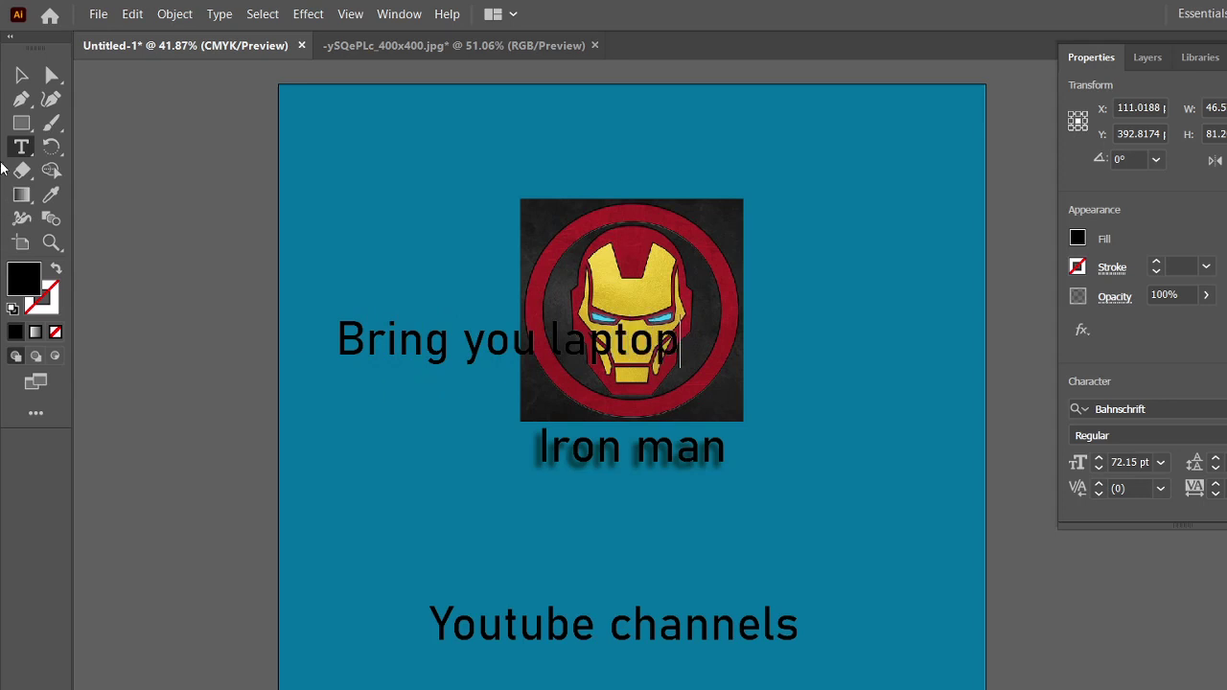
{"action": "key", "text": "Escape"}
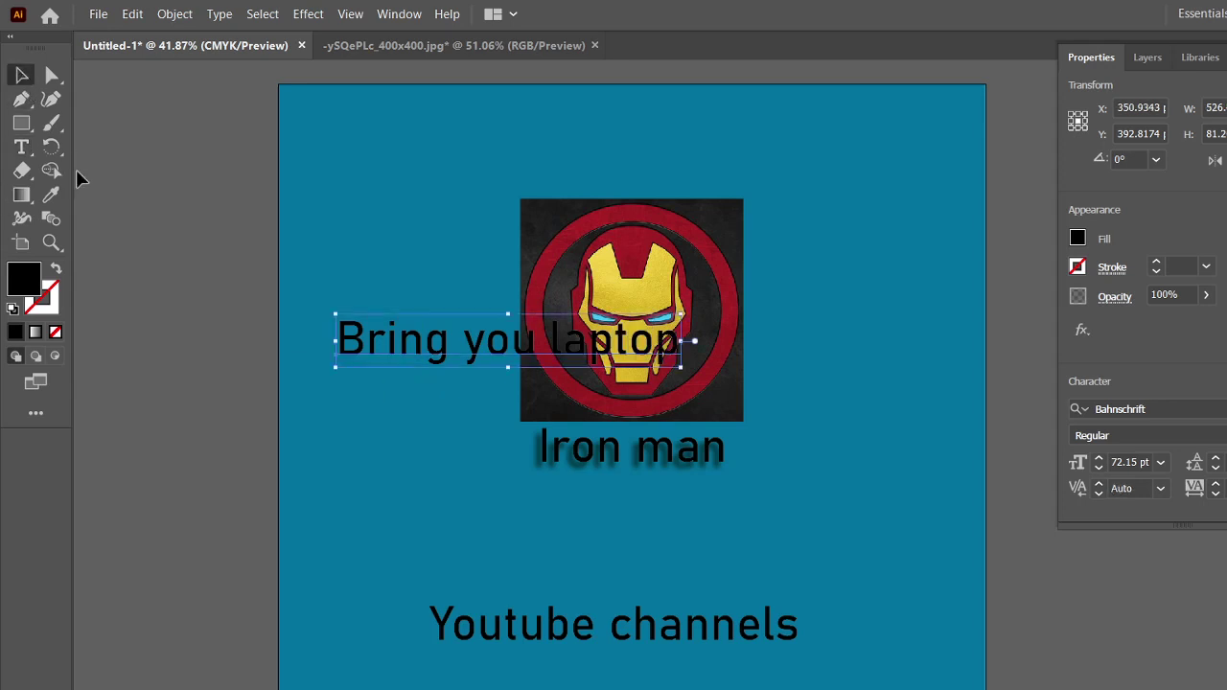
Move the "Bring you laptop" line below "Youtube channels" and scale it down to about 41 pt.
{"action": "left_click_drag", "start_coordinate": [465, 356], "coordinate": [671, 687]}
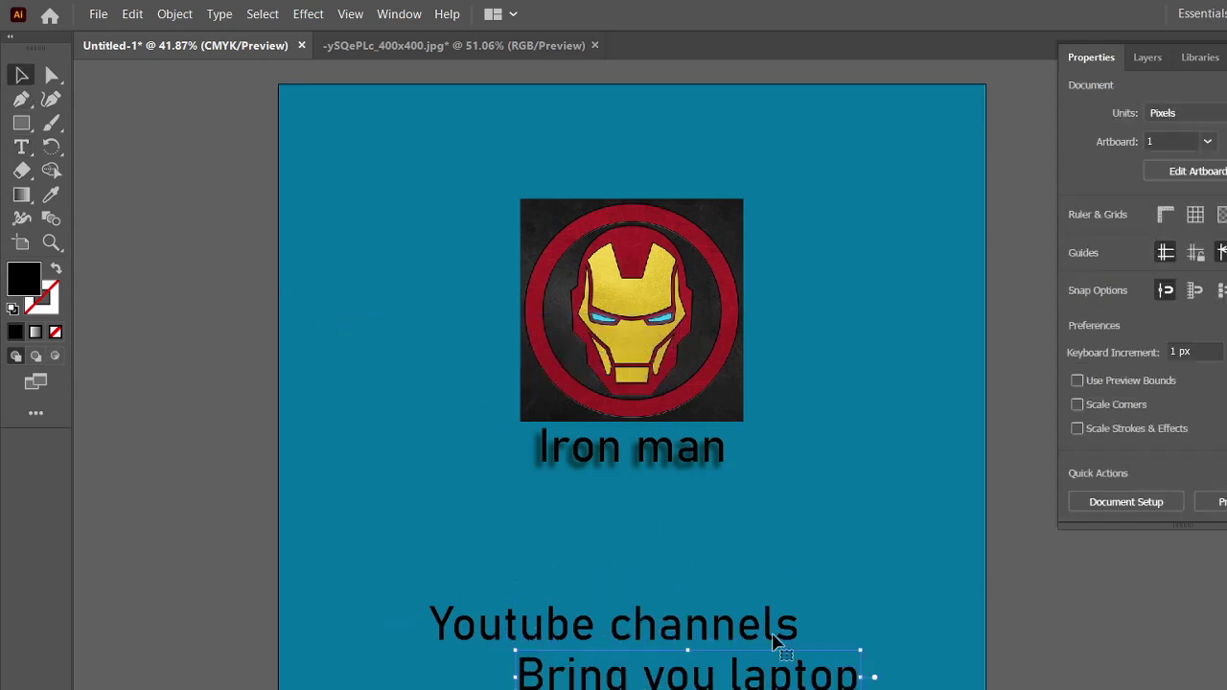
{"action": "left_click_drag", "start_coordinate": [863, 656], "coordinate": [815, 674]}
{"action": "left_click", "coordinate": [845, 648]}
Insert "r own" after "you" in the laptop text line.
{"action": "key", "text": "t"}
{"action": "left_click", "coordinate": [636, 685]}
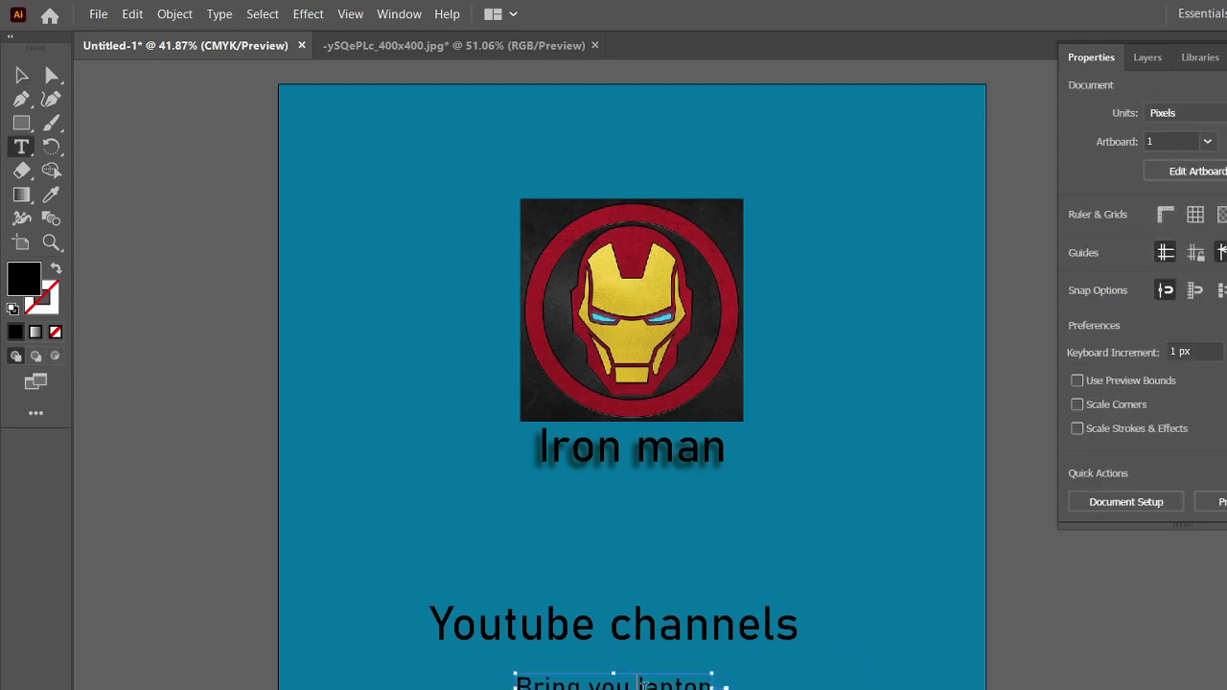
{"action": "type", "text": "r own"}
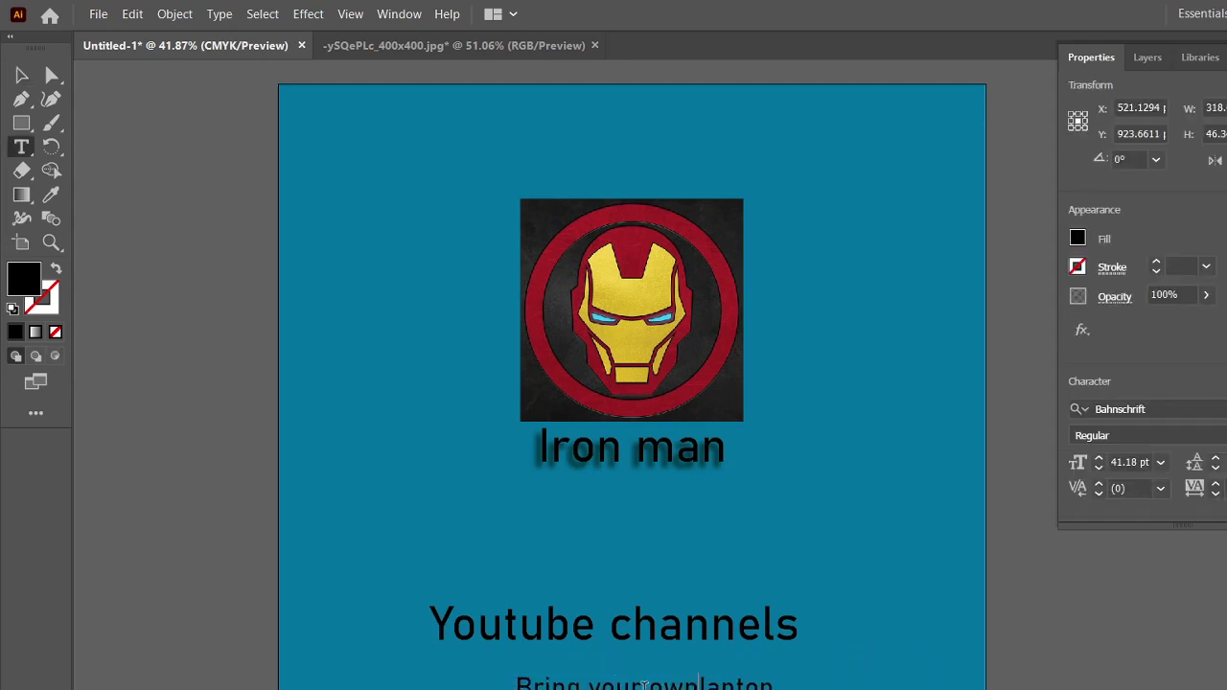
{"action": "left_click", "coordinate": [21, 75]}
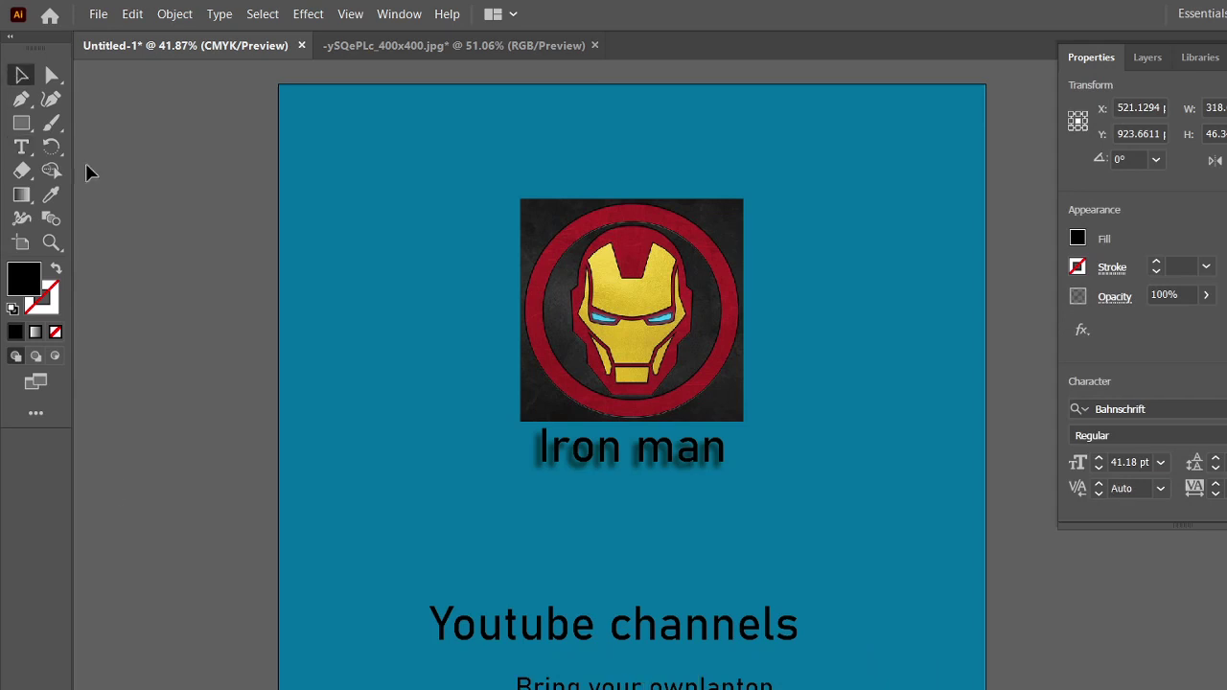
Move the laptop line right and slightly up, and add the missing space so it reads "Bring your own laptop".
{"action": "left_click", "coordinate": [515, 572]}
{"action": "left_click", "coordinate": [711, 687]}
{"action": "left_click_drag", "start_coordinate": [710, 687], "coordinate": [772, 679]}
{"action": "double_click", "coordinate": [779, 677]}
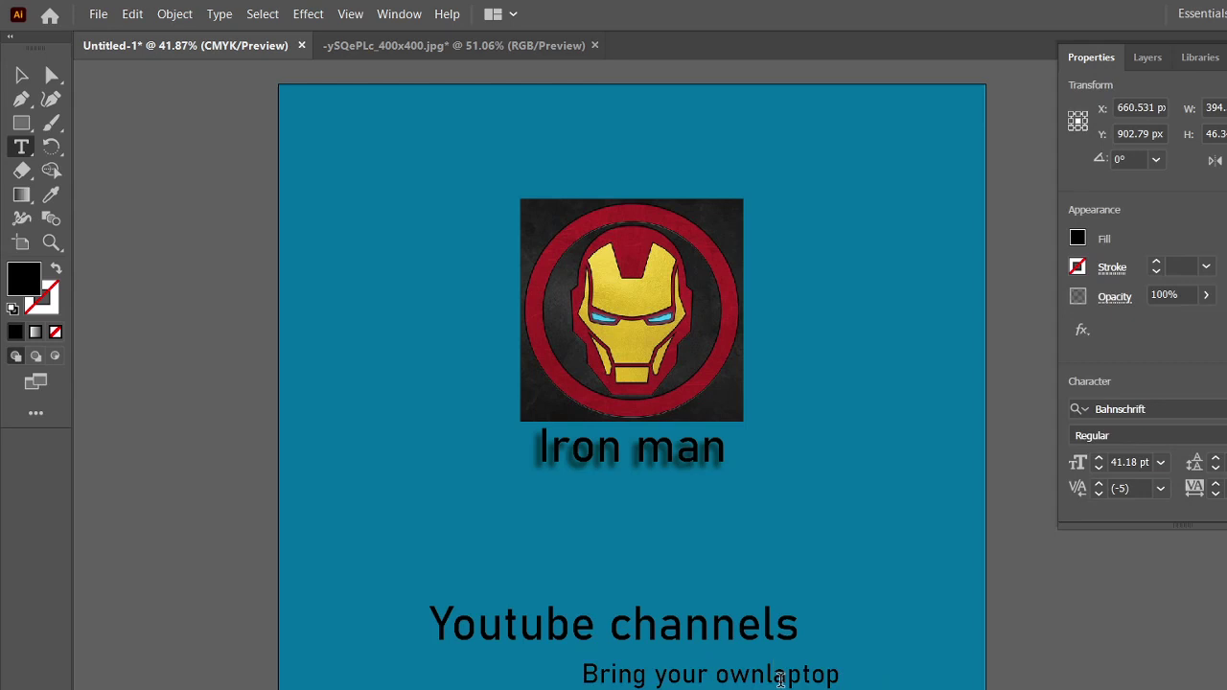
{"action": "left_click", "coordinate": [21, 75]}
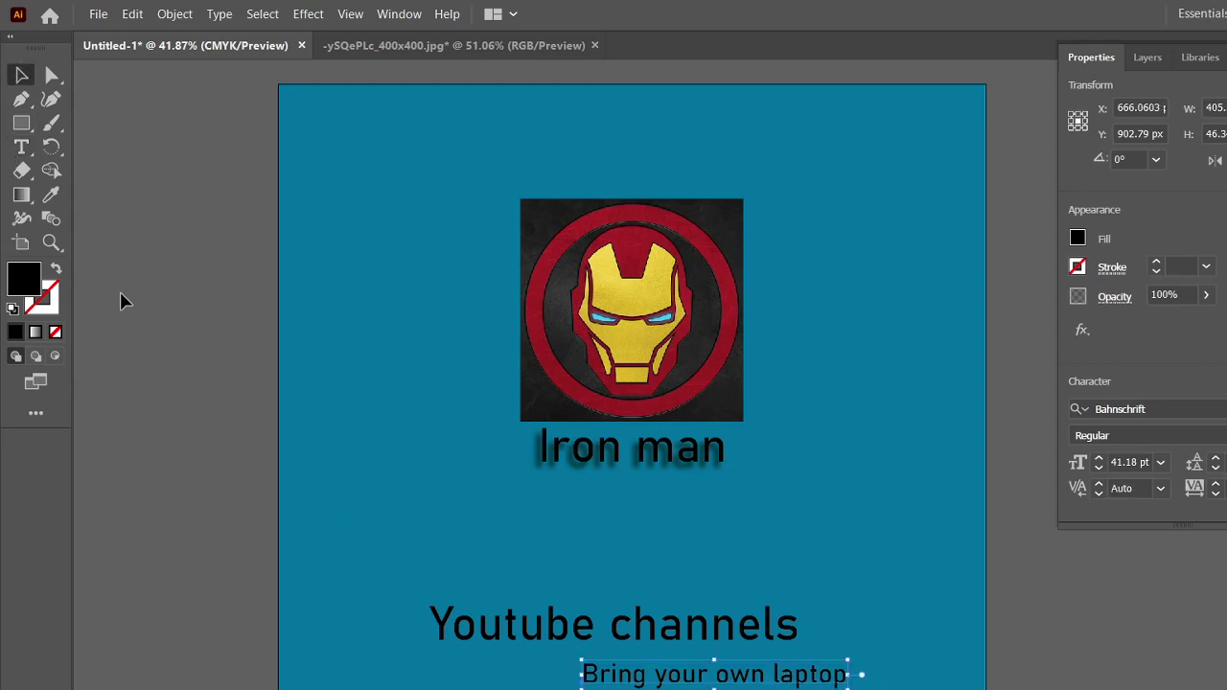
{"action": "left_click", "coordinate": [347, 544]}
Add a new text line reading "GFX Mentor" just below the "Bring your own laptop" line.
{"action": "key", "text": "t"}
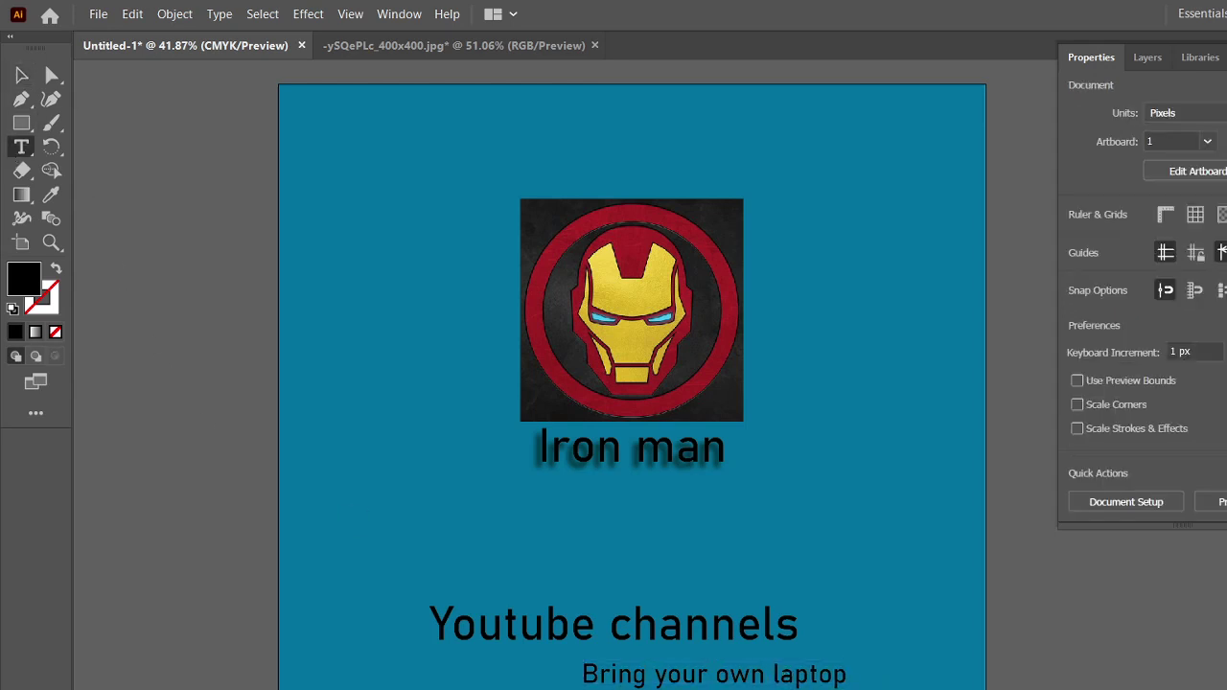
{"action": "left_click", "coordinate": [613, 689]}
{"action": "left_click", "coordinate": [700, 687]}
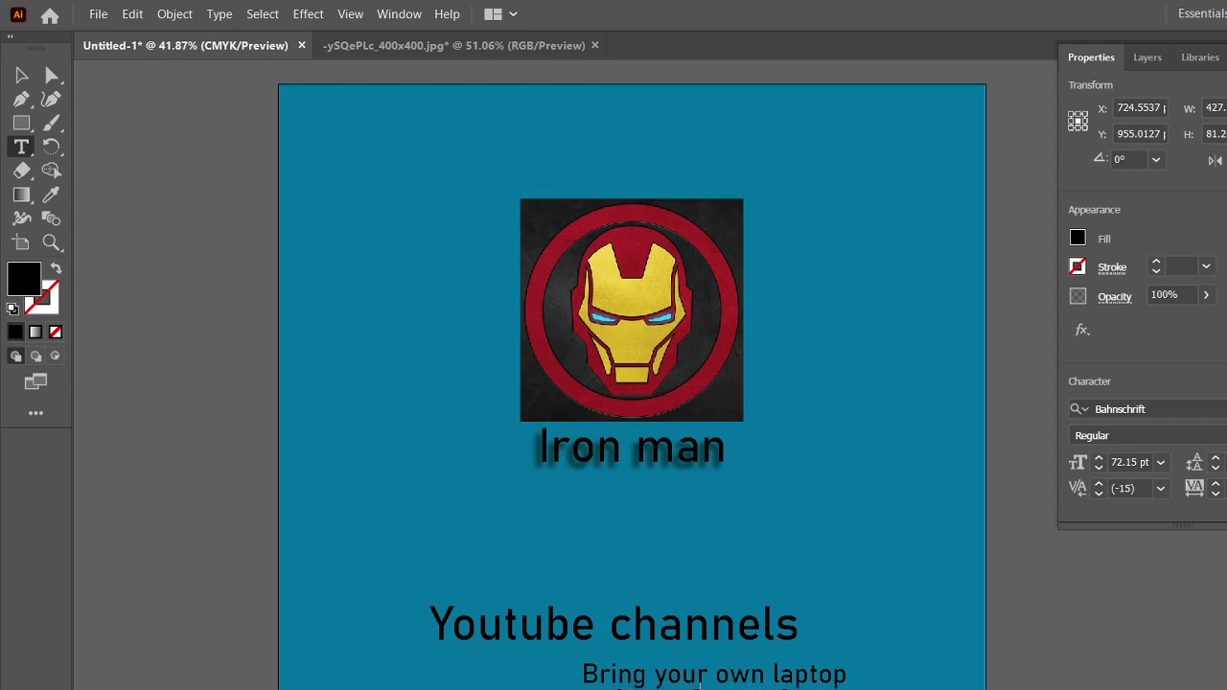
{"action": "left_click_drag", "start_coordinate": [906, 687], "coordinate": [613, 688]}
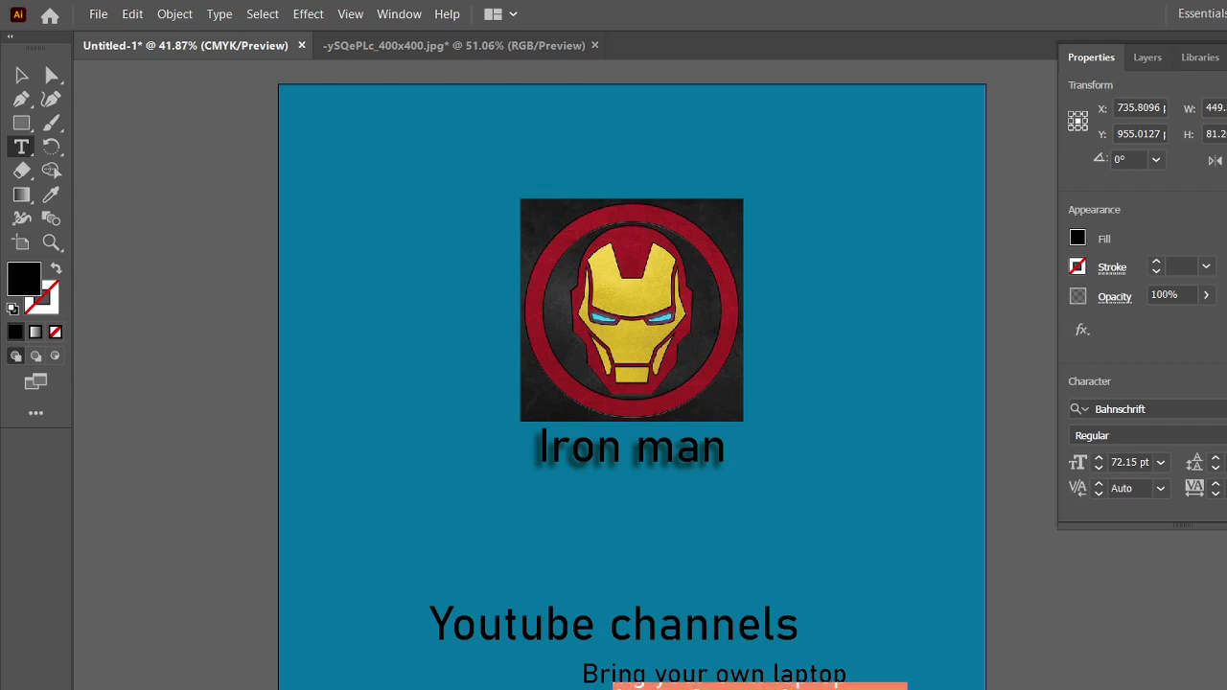
{"action": "type", "text": "GF"}
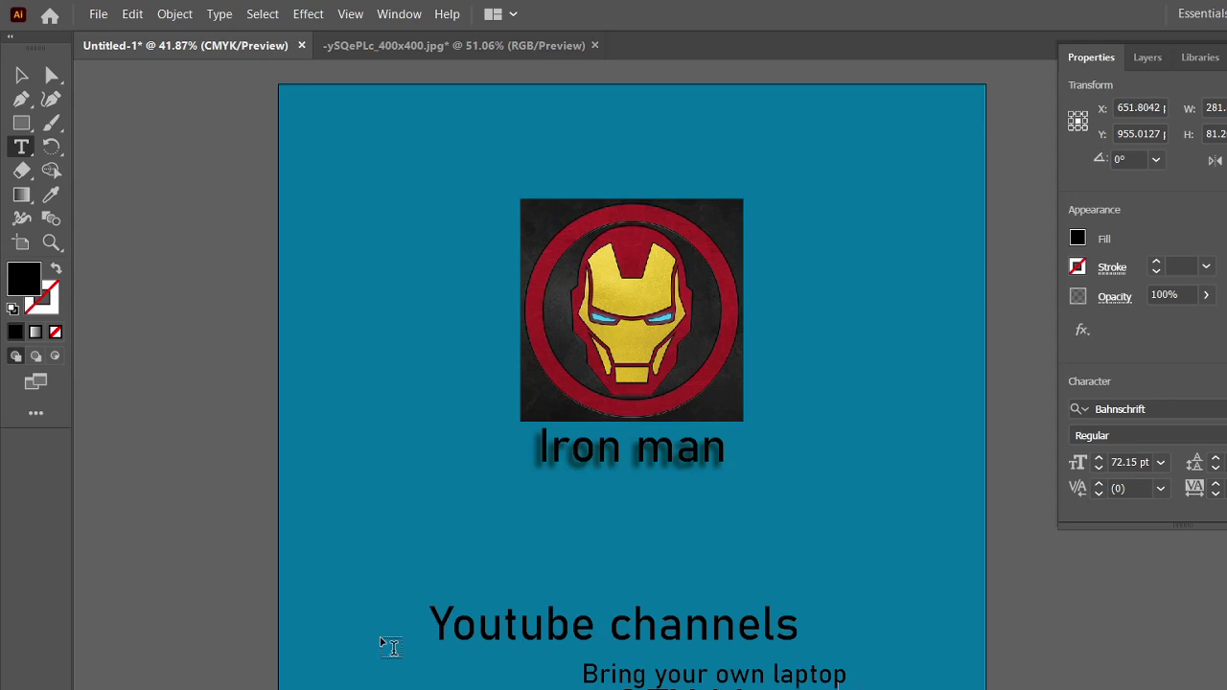
Scale down the "GFX Mentor" line and move it left beneath "Bring your own laptop", roughly aligning their left edges.
{"action": "left_click", "coordinate": [21, 75]}
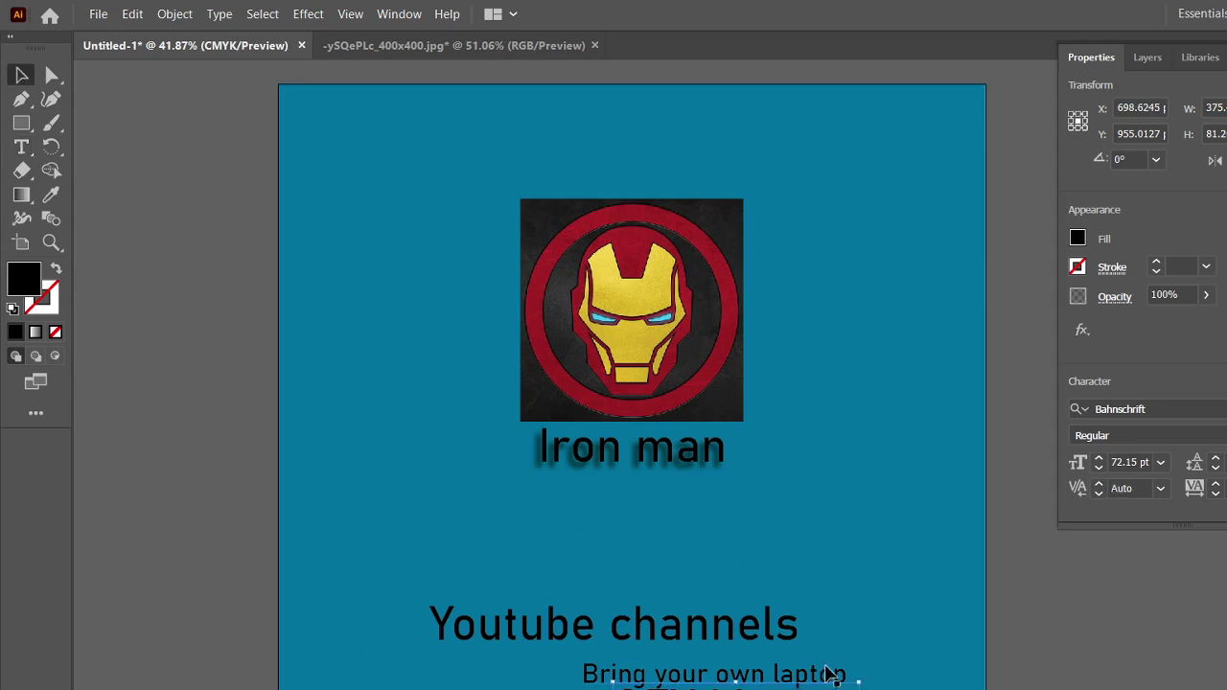
{"action": "left_click_drag", "start_coordinate": [859, 683], "coordinate": [796, 689]}
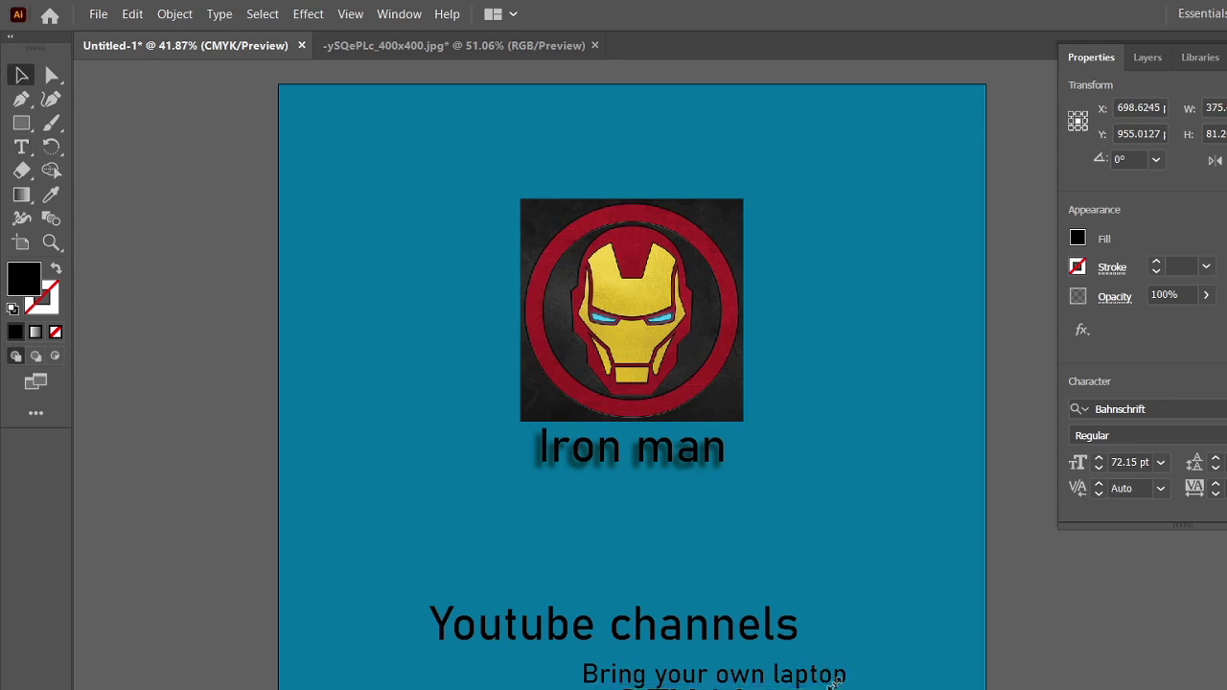
{"action": "left_click", "coordinate": [876, 626]}
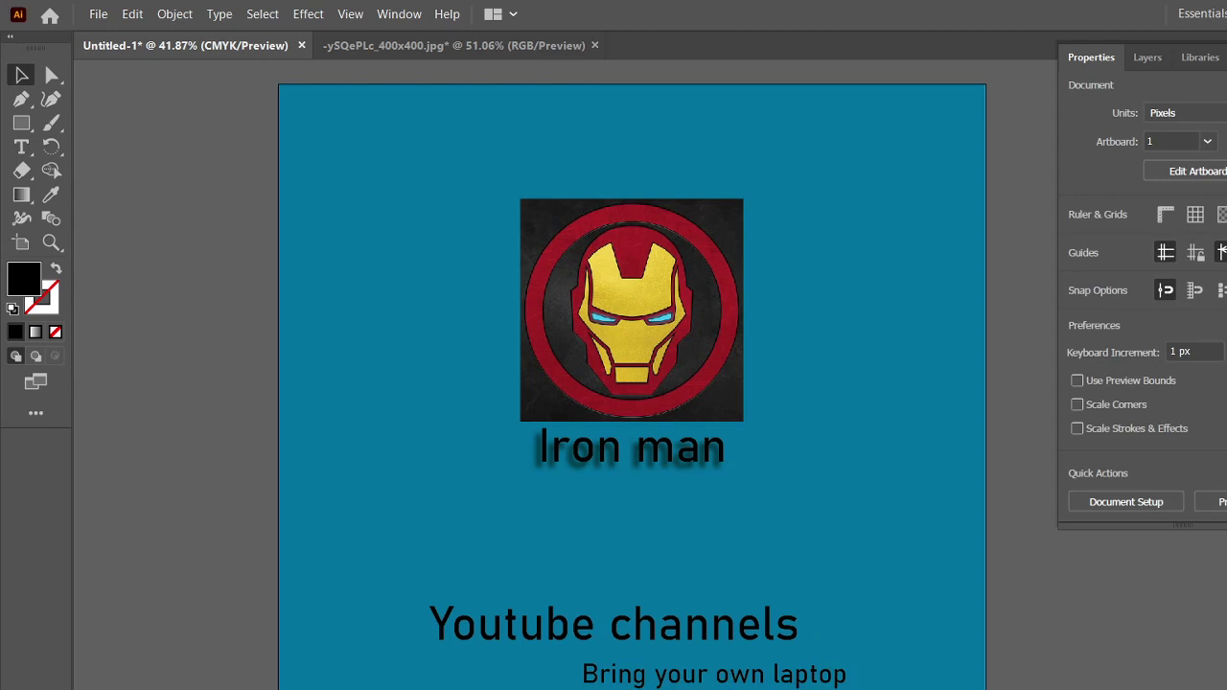
{"action": "left_click", "coordinate": [769, 669]}
{"action": "left_click", "coordinate": [843, 593]}
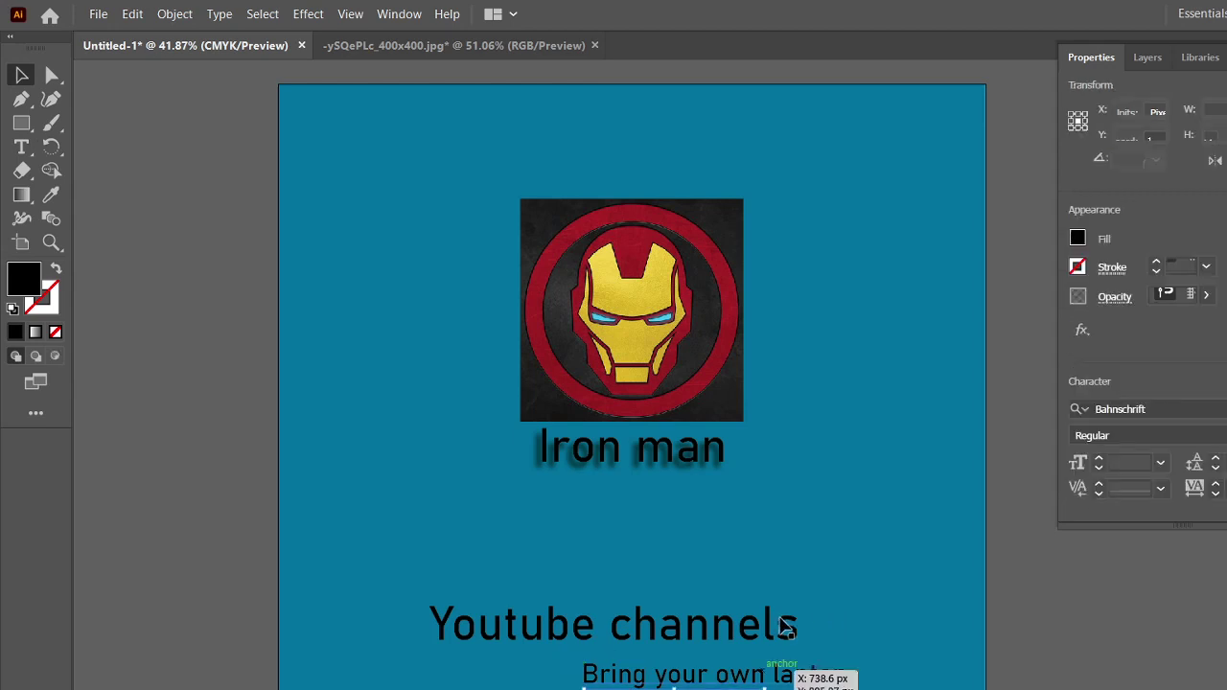
{"action": "left_click", "coordinate": [784, 625]}
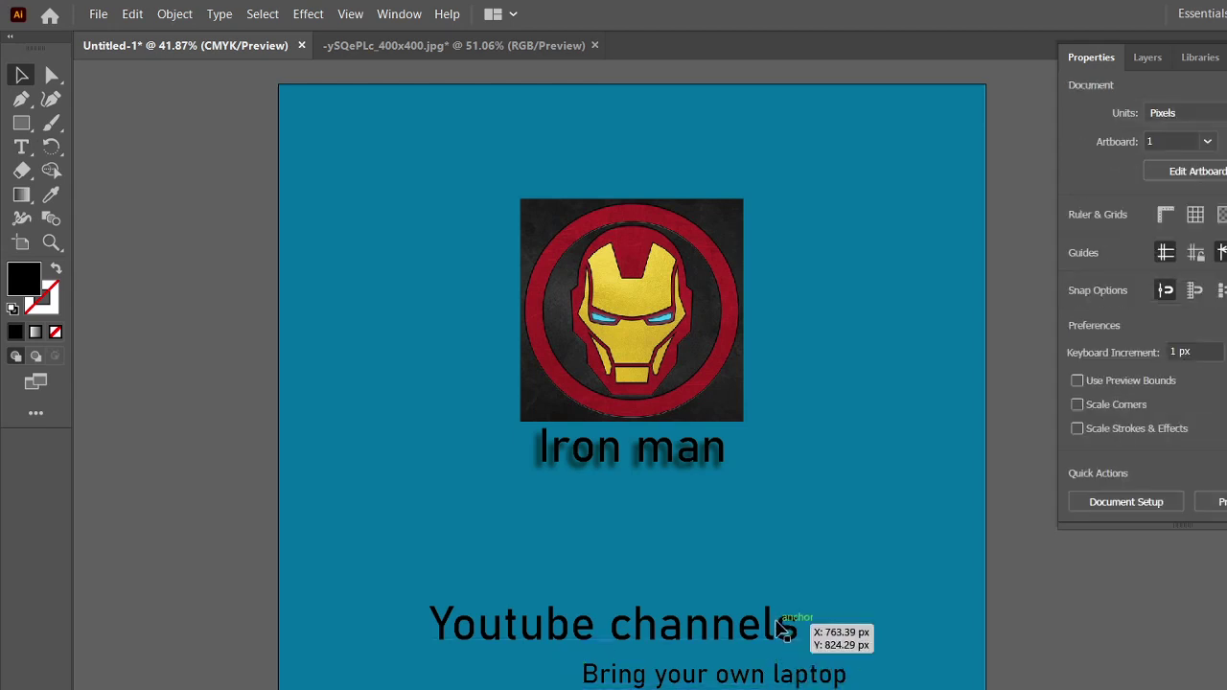
{"action": "left_click", "coordinate": [823, 667]}
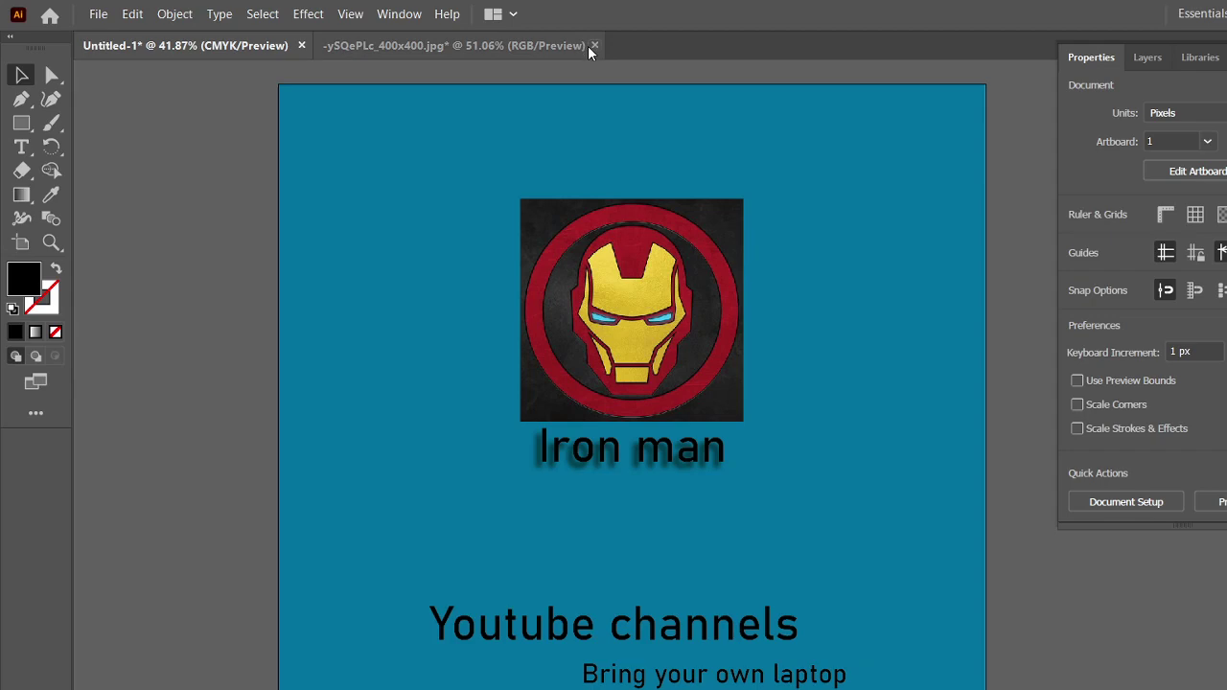
{"action": "left_click", "coordinate": [716, 689]}
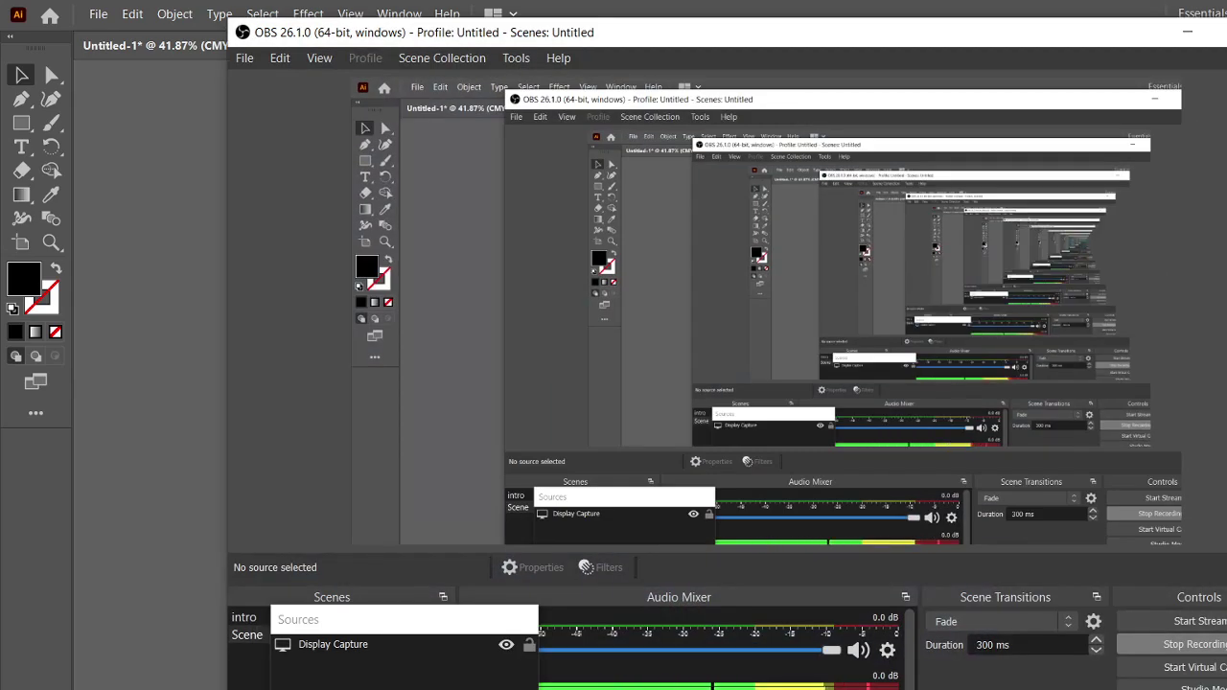
{"action": "left_click", "coordinate": [716, 689]}
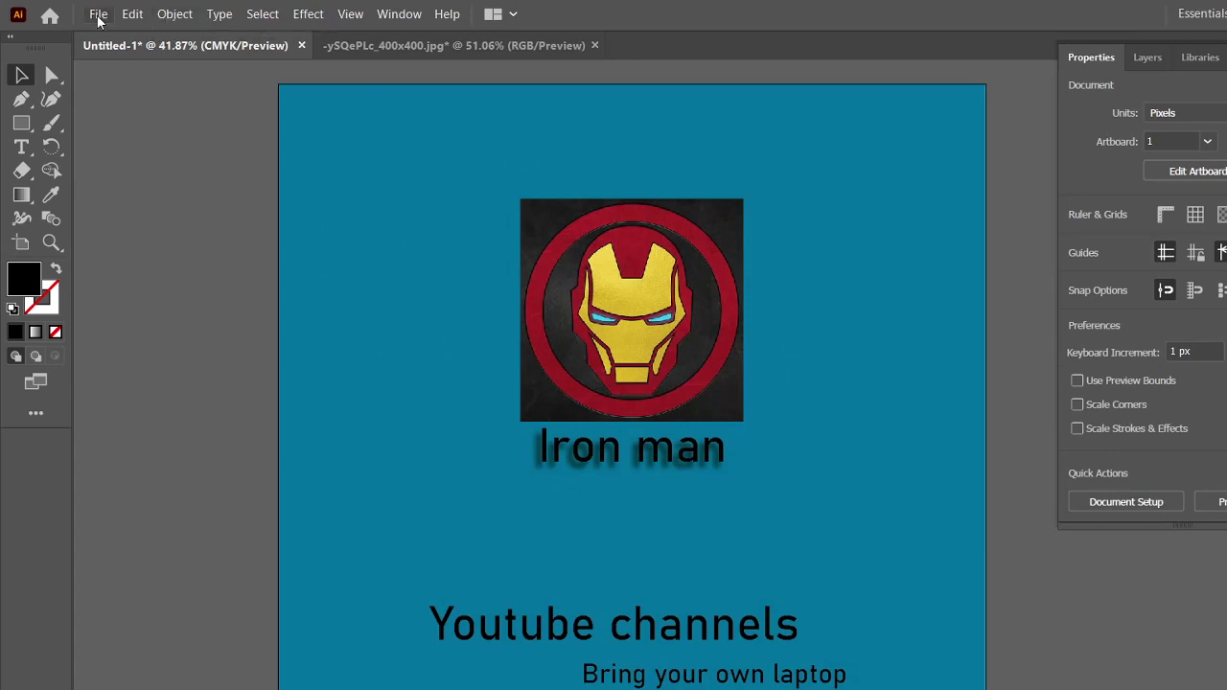
Move the Iron Man image slightly up to leave a gap above the "Iron man" title.
{"action": "left_click_drag", "start_coordinate": [720, 376], "coordinate": [835, 334]}
{"action": "left_click", "coordinate": [285, 107]}
Save the document as an Adobe Illustrator file named "poster intro" in the work image folder with the default Illustrator options.
{"action": "left_click", "coordinate": [98, 14]}
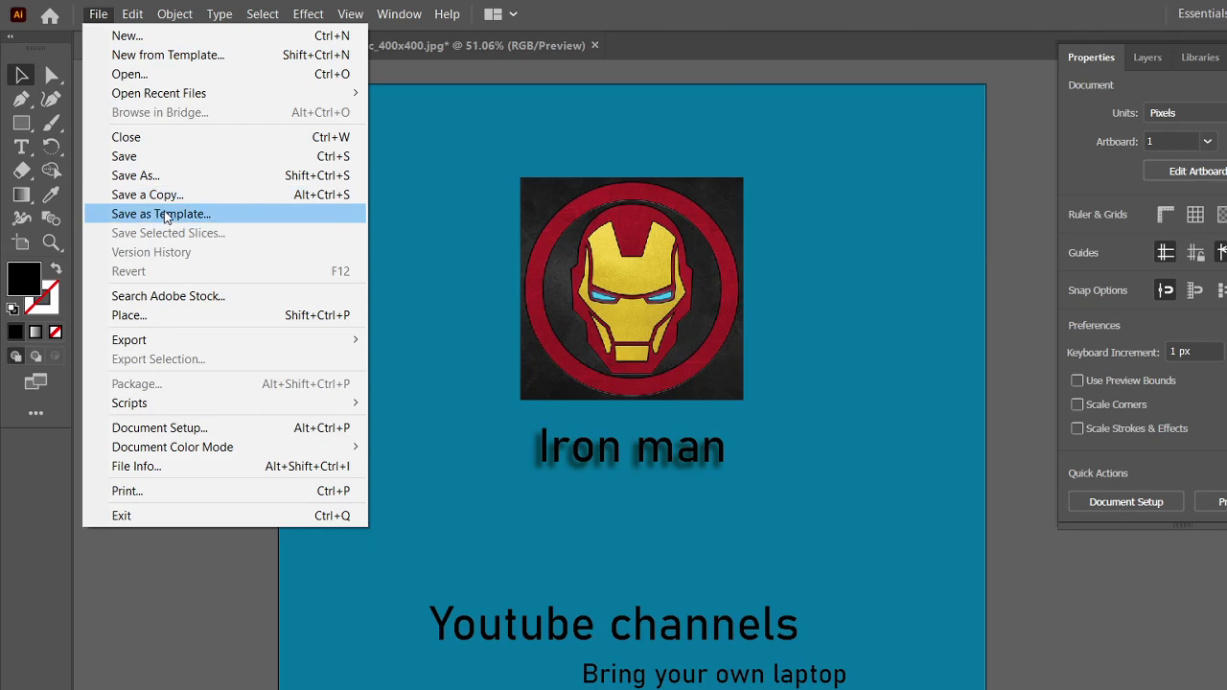
{"action": "left_click", "coordinate": [135, 175]}
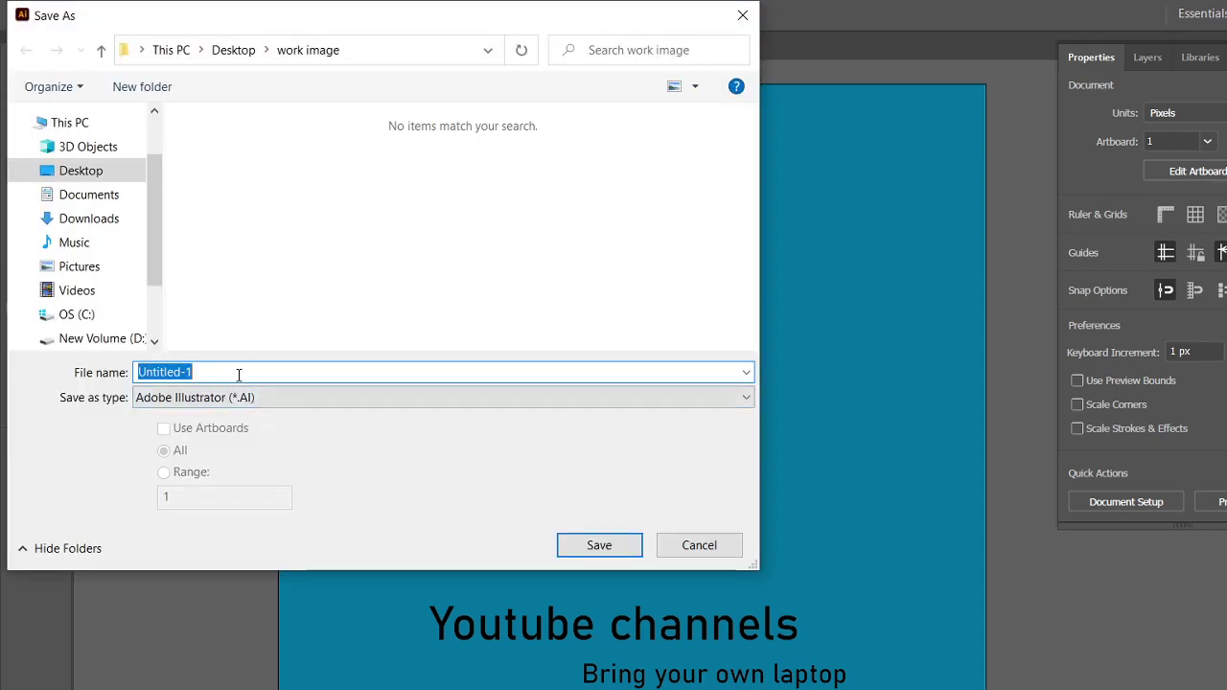
{"action": "type", "text": "poste"}
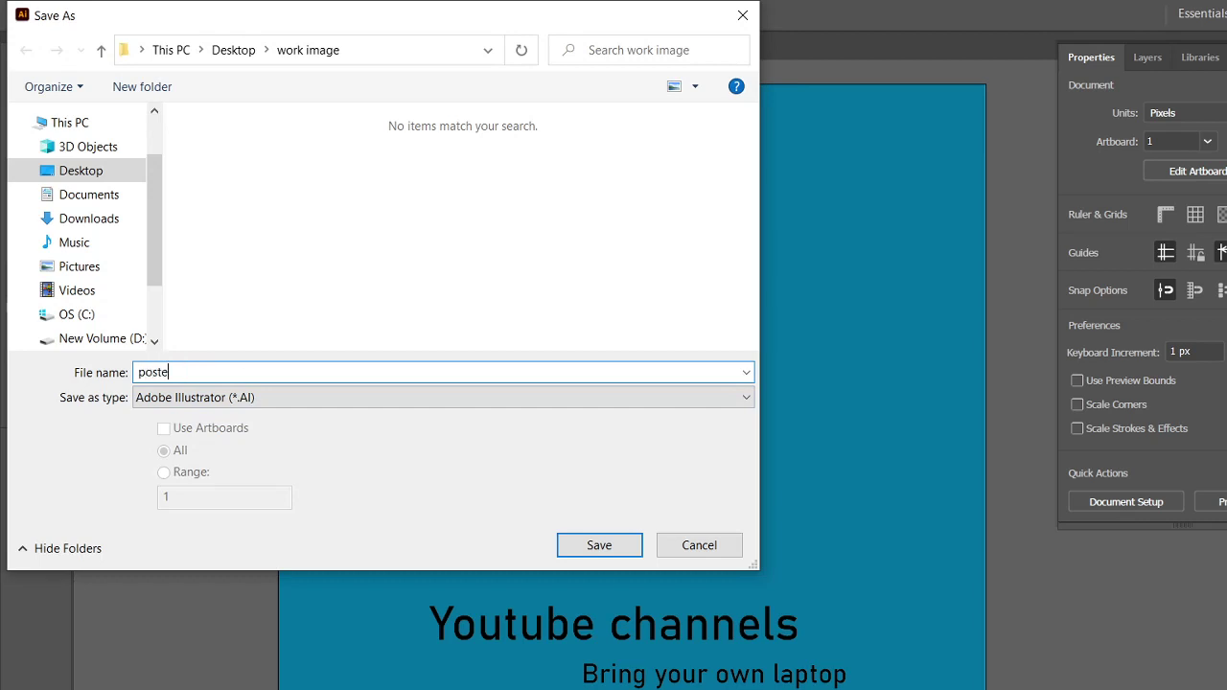
{"action": "type", "text": "r ontro"}
{"action": "key", "text": "Left"}
{"action": "key", "text": "BackSpace"}
{"action": "type", "text": "i"}
{"action": "key", "text": "Return"}
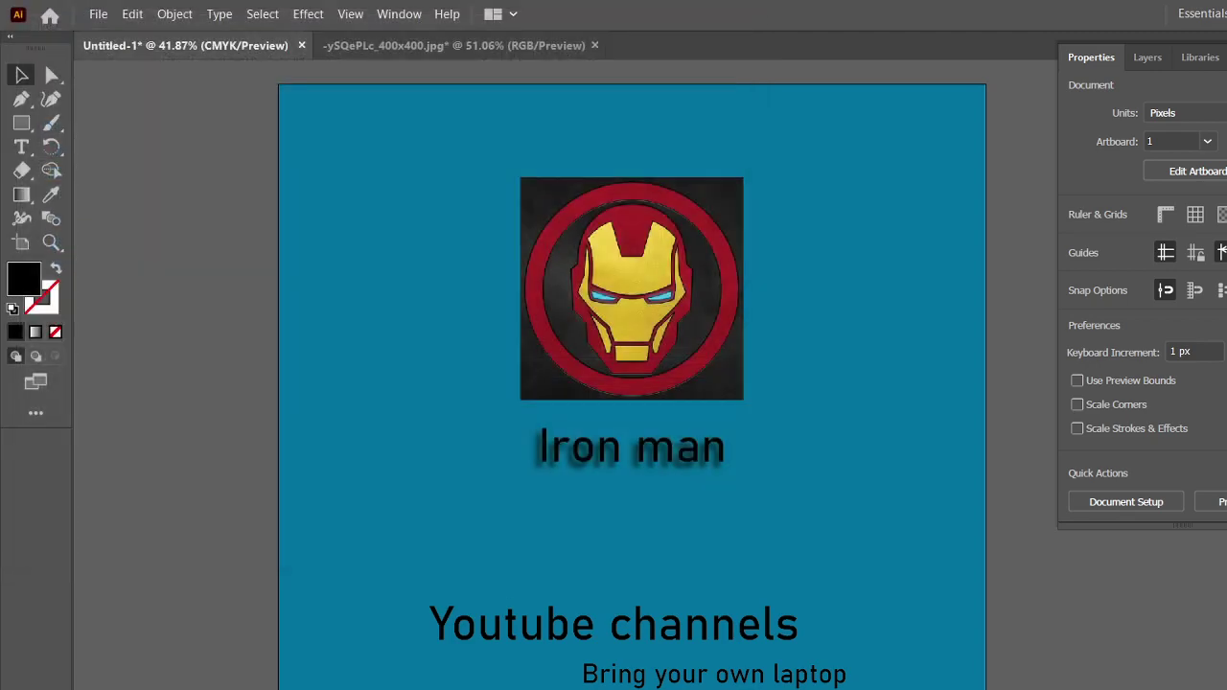
{"action": "key", "text": "Return"}
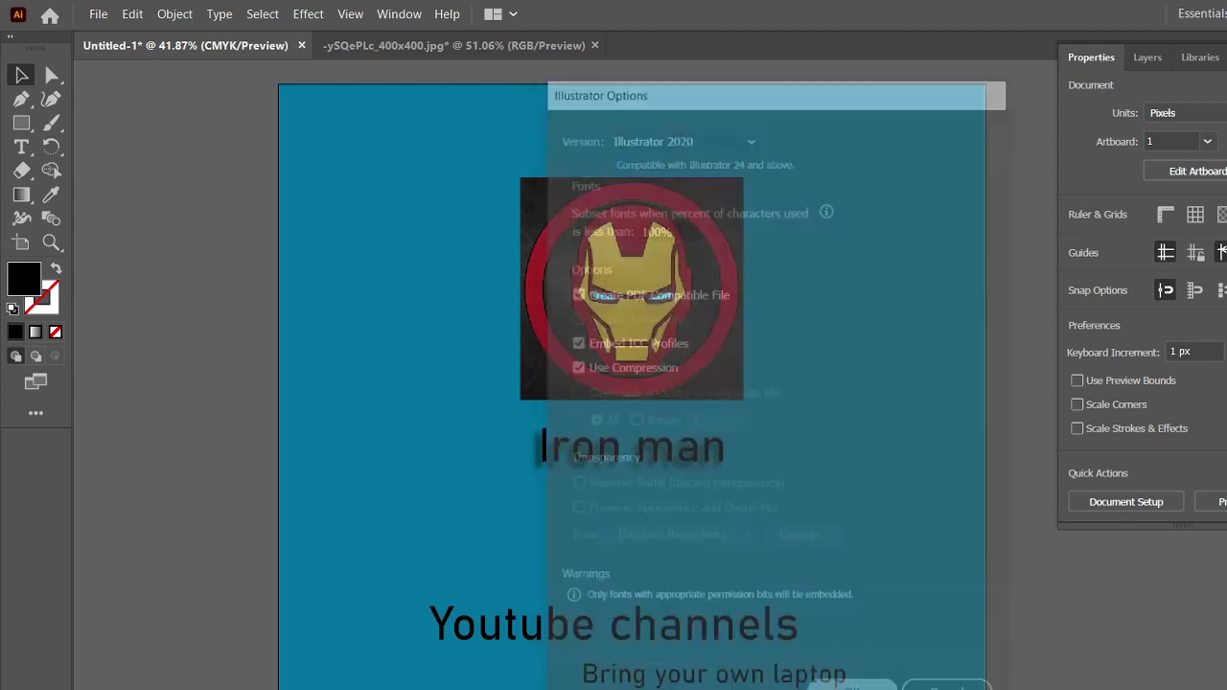
Export the poster to the work image folder as a JPEG named "poster intro".
{"action": "left_click", "coordinate": [98, 14]}
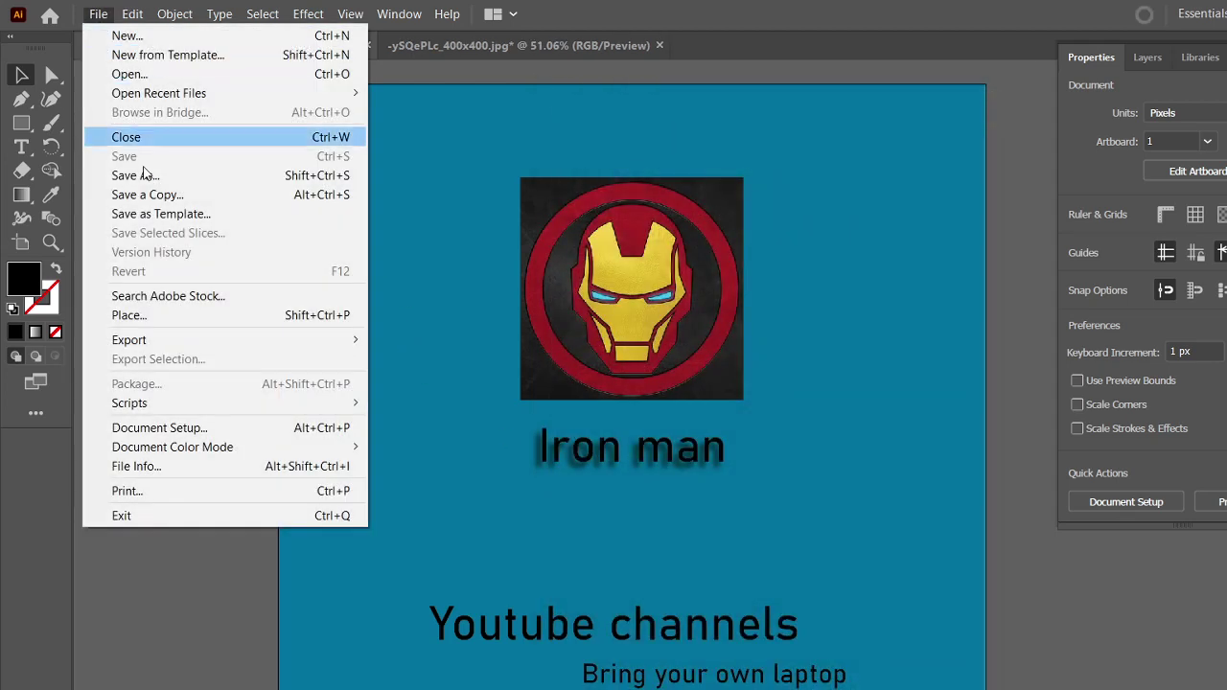
{"action": "mouse_move", "coordinate": [192, 342]}
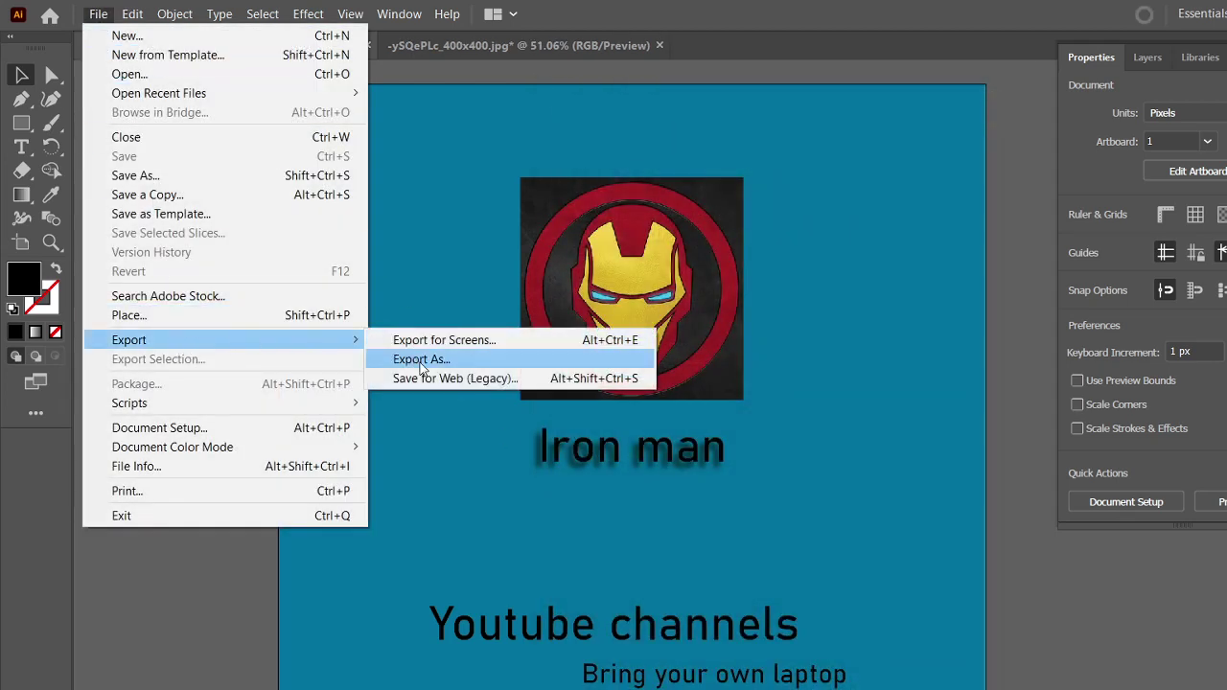
{"action": "left_click", "coordinate": [419, 362]}
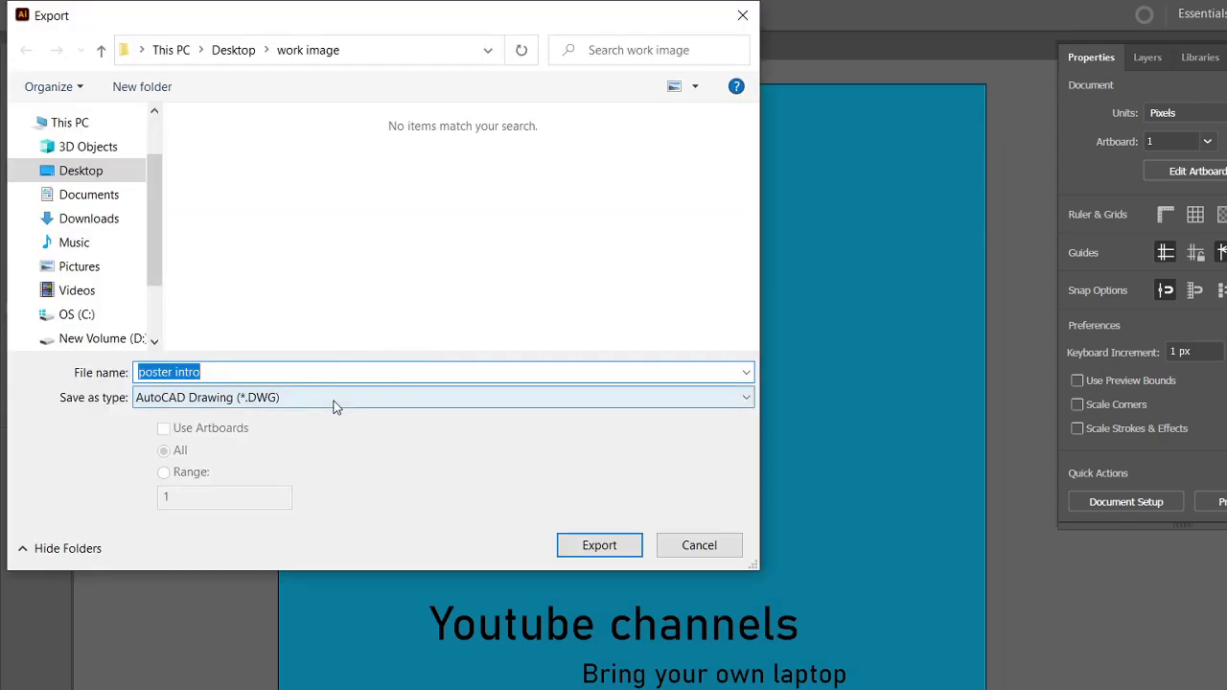
{"action": "left_click", "coordinate": [333, 398]}
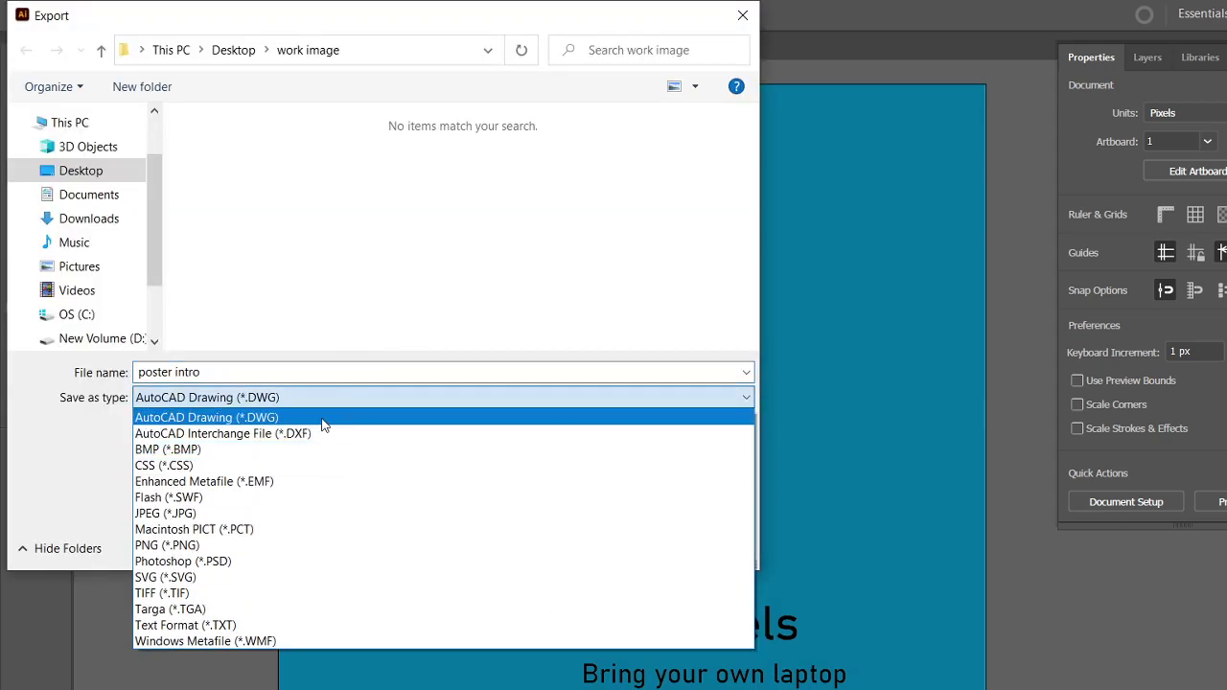
{"action": "left_click", "coordinate": [210, 513]}
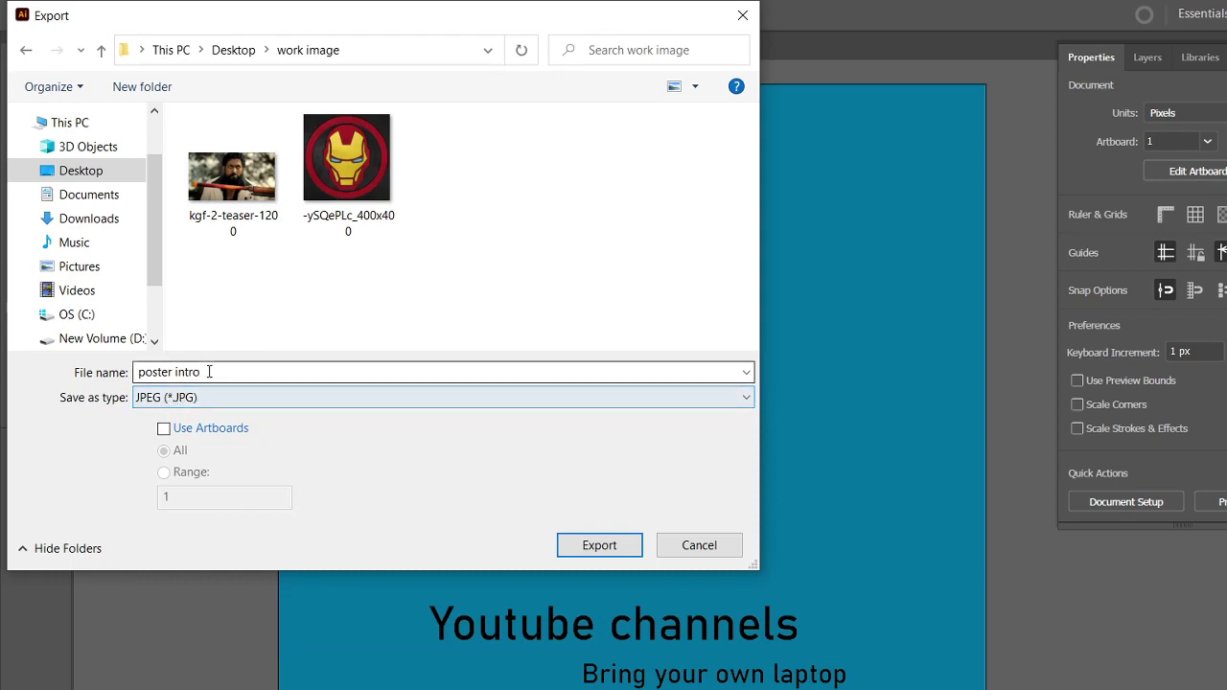
{"action": "left_click", "coordinate": [594, 545]}
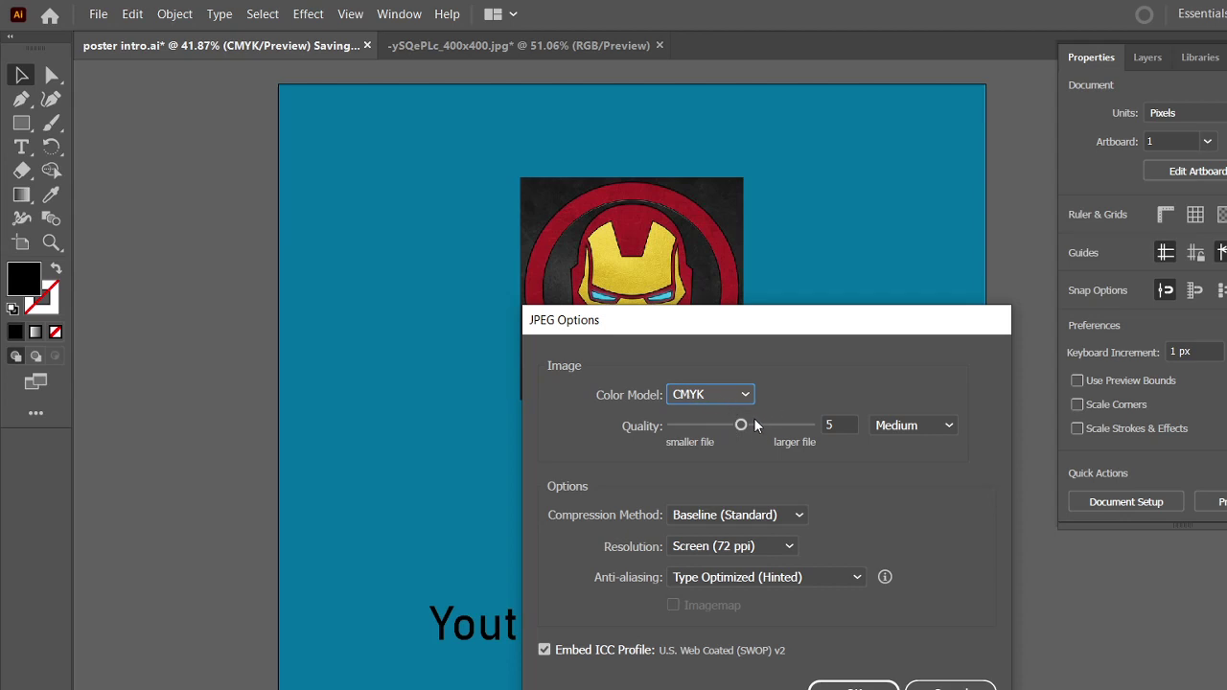
Set the JPEG quality to 10 (Maximum) and the resolution to High (300 ppi), and complete the export.
{"action": "left_click_drag", "start_coordinate": [742, 425], "coordinate": [796, 431]}
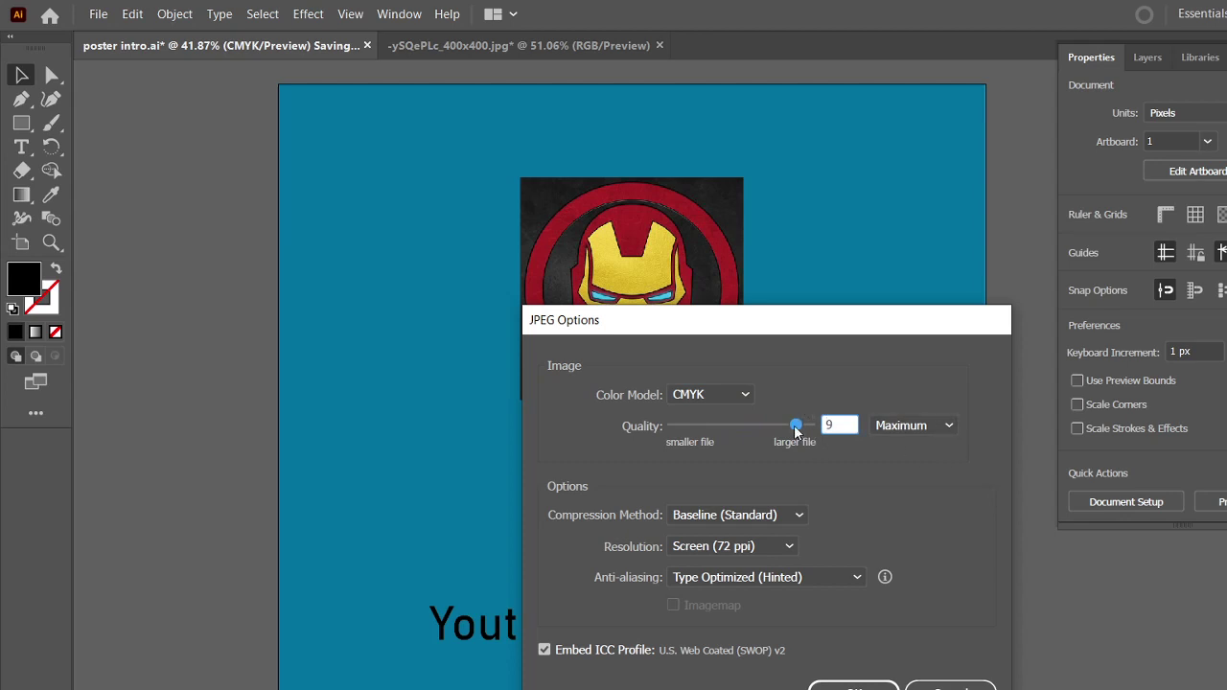
{"action": "left_click_drag", "start_coordinate": [794, 425], "coordinate": [844, 425]}
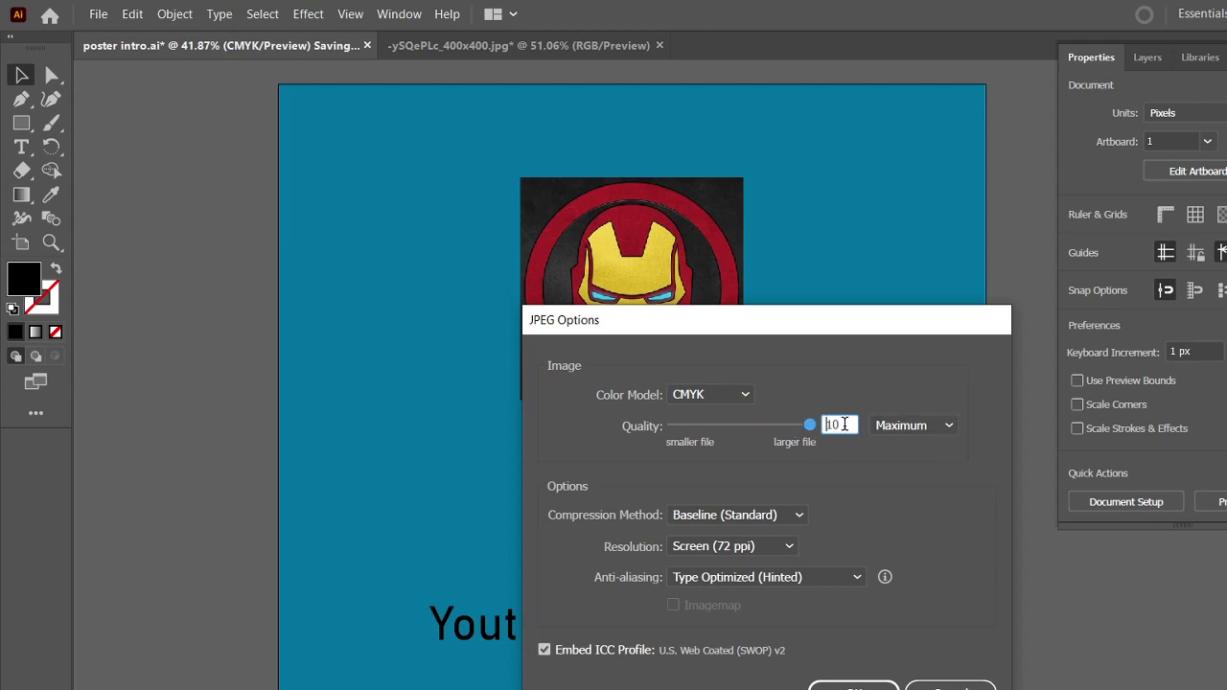
{"action": "left_click", "coordinate": [772, 548]}
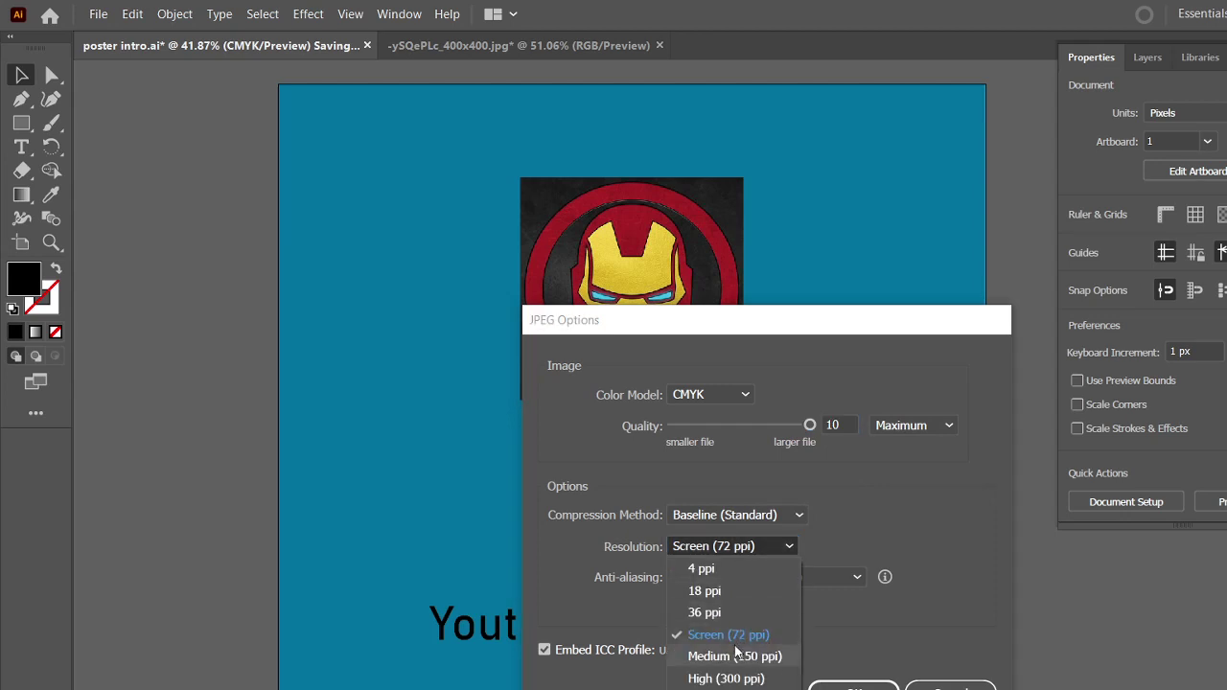
{"action": "left_click", "coordinate": [733, 680]}
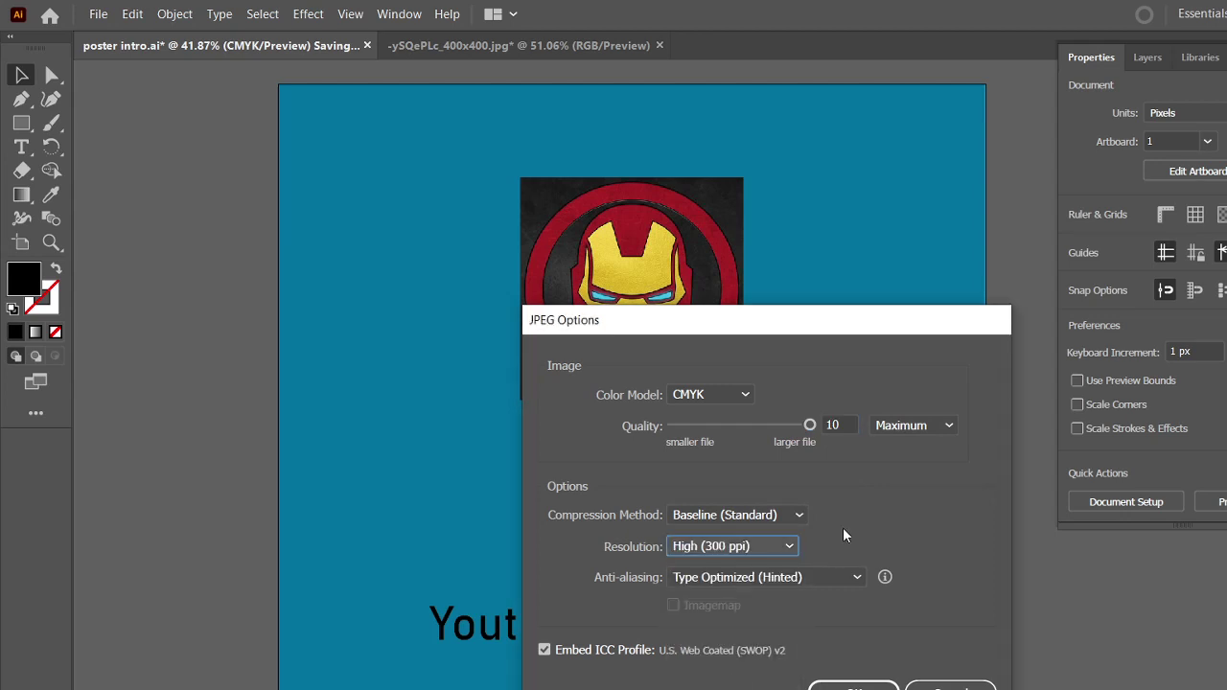
{"action": "left_click", "coordinate": [854, 686]}
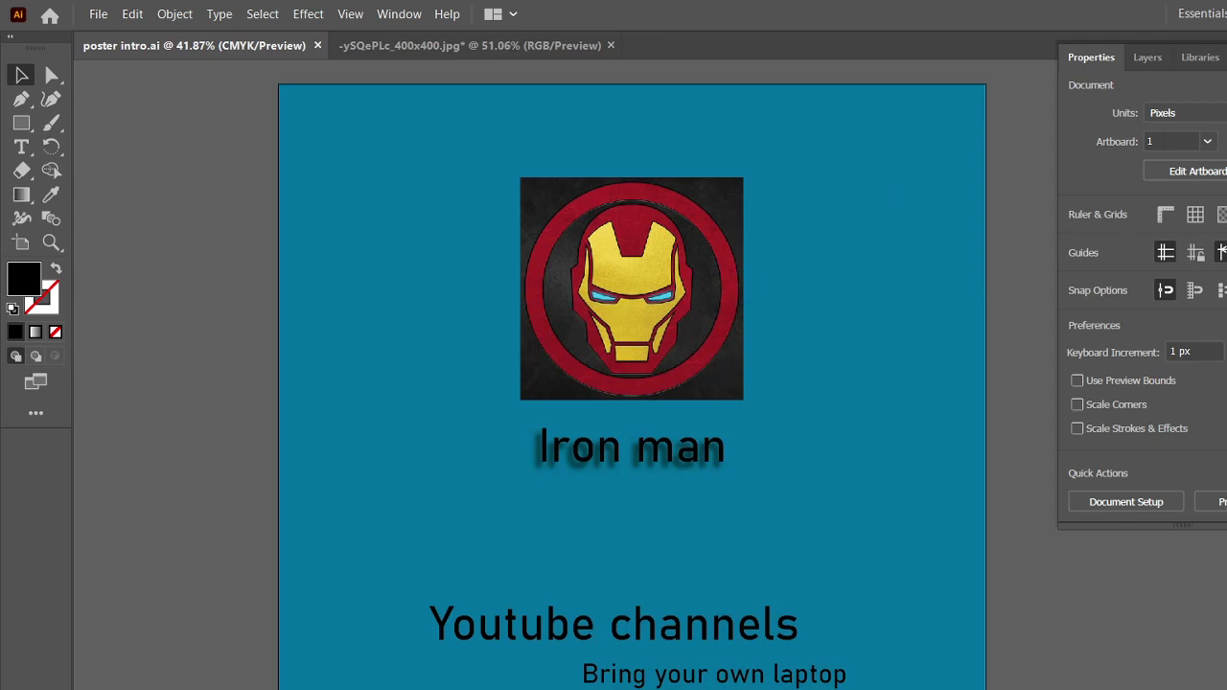
Hide the Properties panel and look over the finished poster from its image down to the detail text.
{"action": "left_click", "coordinate": [1226, 46]}
{"action": "scroll", "coordinate": [788, 641], "scroll_direction": "down", "scroll_amount": 2}
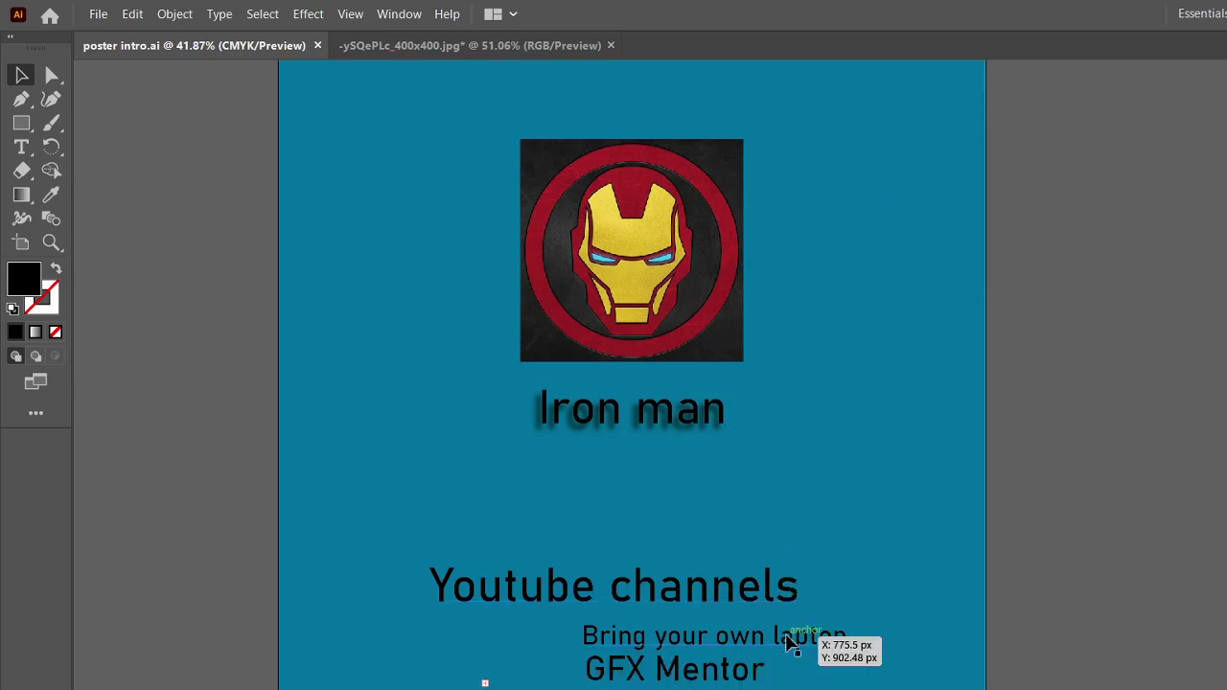
{"action": "scroll", "coordinate": [792, 642], "scroll_direction": "up", "scroll_amount": 2}
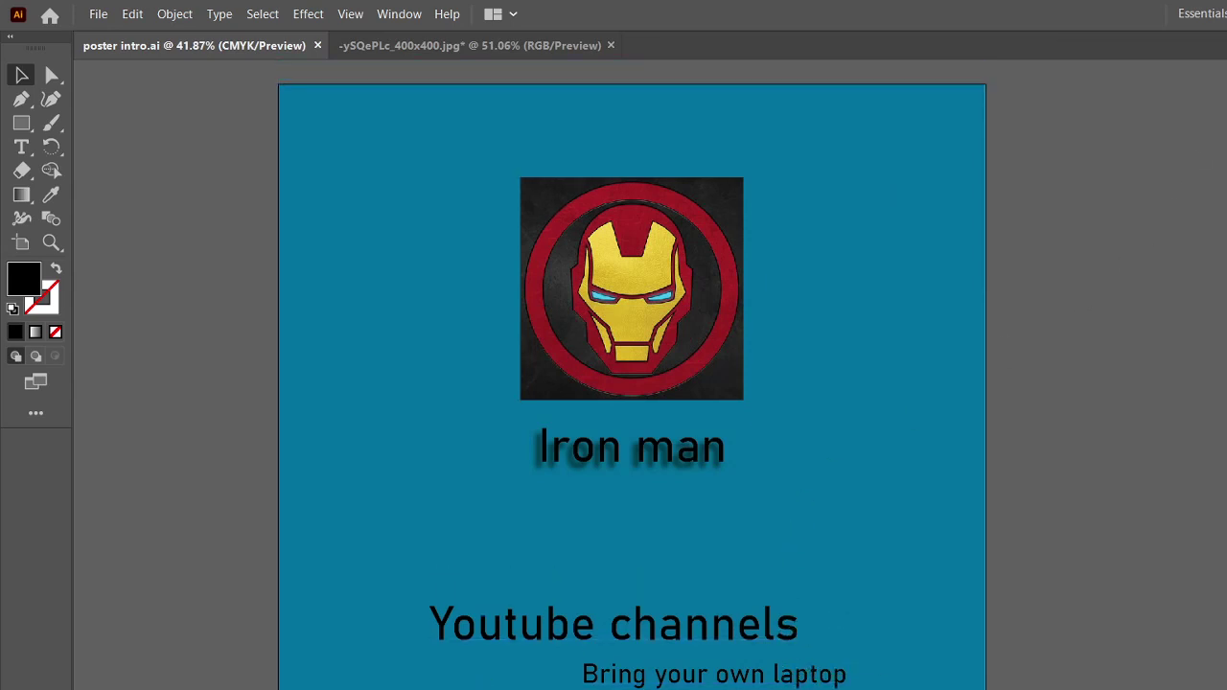
{"action": "left_click", "coordinate": [699, 689]}
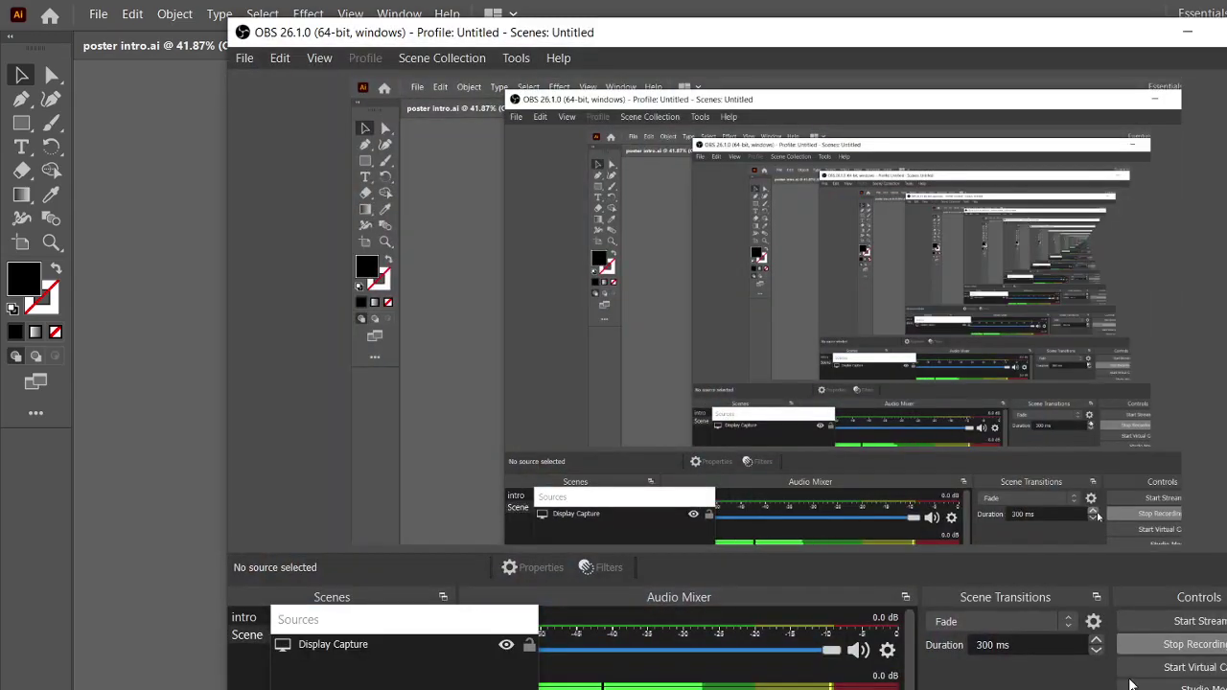